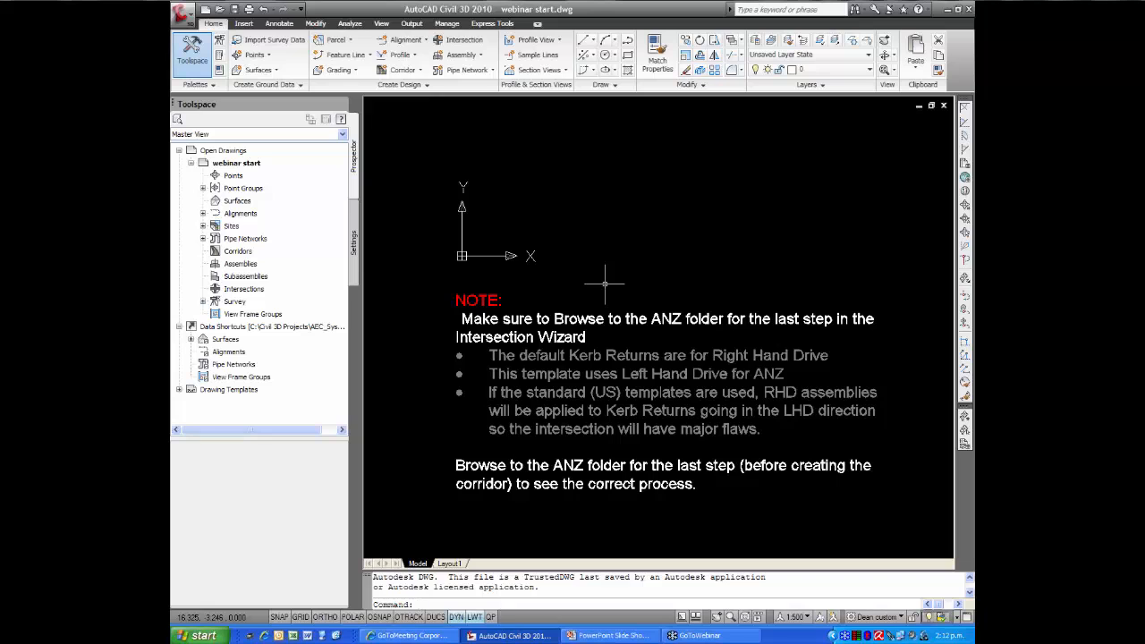
Delete the multiline note about browsing to the ANZ folder from the drawing
{"action": "left_click", "coordinate": [606, 320]}
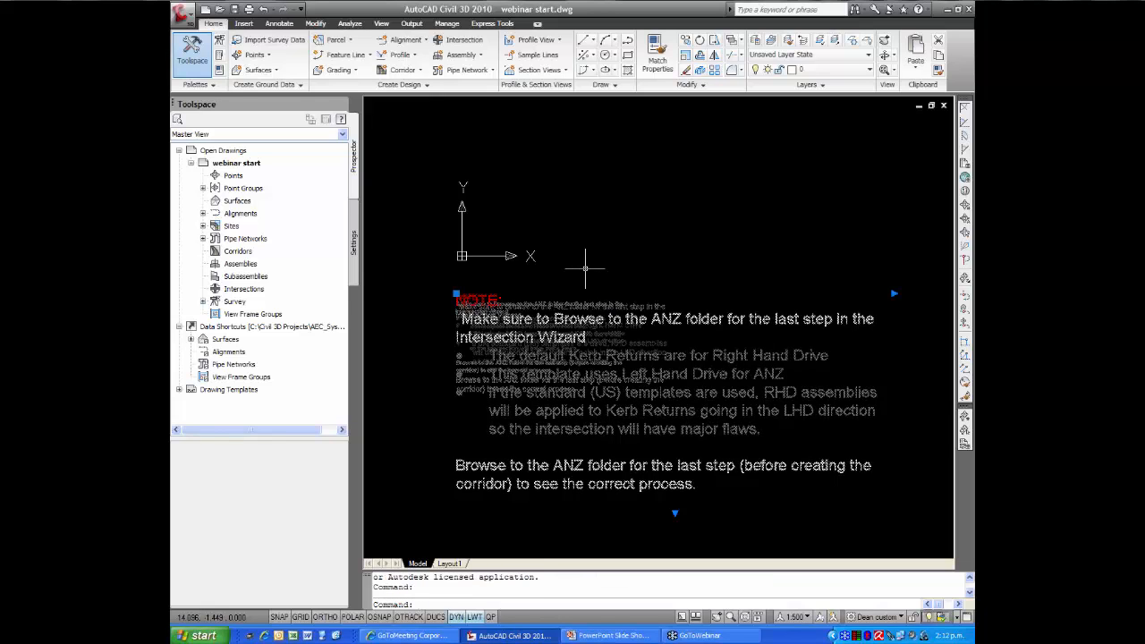
{"action": "key", "text": "Delete"}
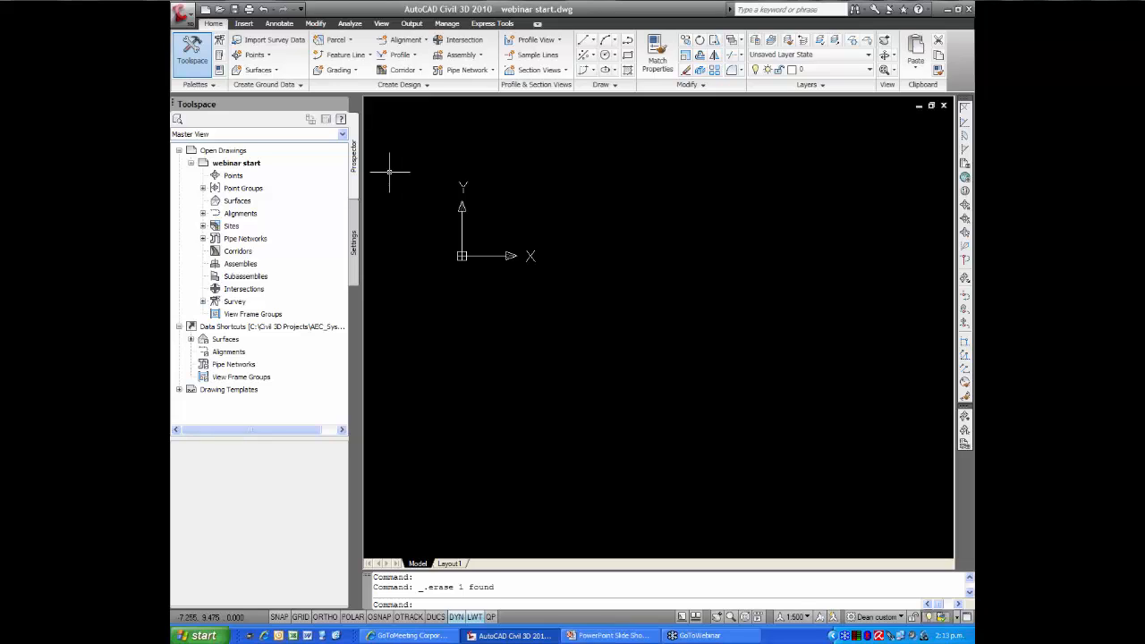
Import the survey points from PENZD_NS Points.csv in PENZD (comma delimited) format and show their full extents in the drawing
{"action": "left_click", "coordinate": [256, 58]}
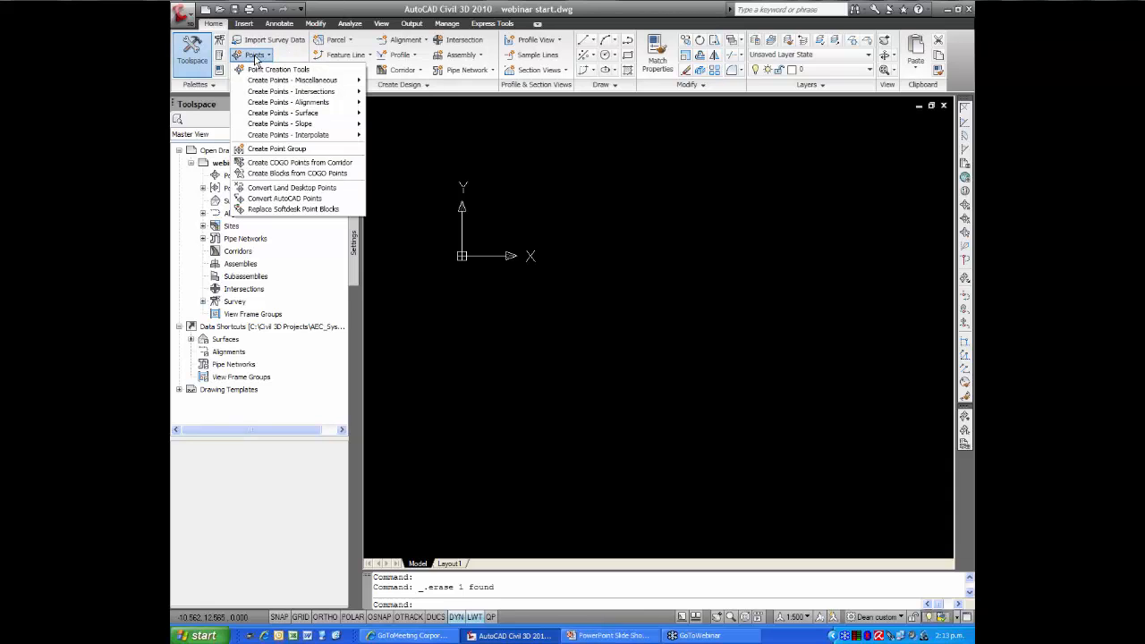
{"action": "left_click", "coordinate": [265, 70]}
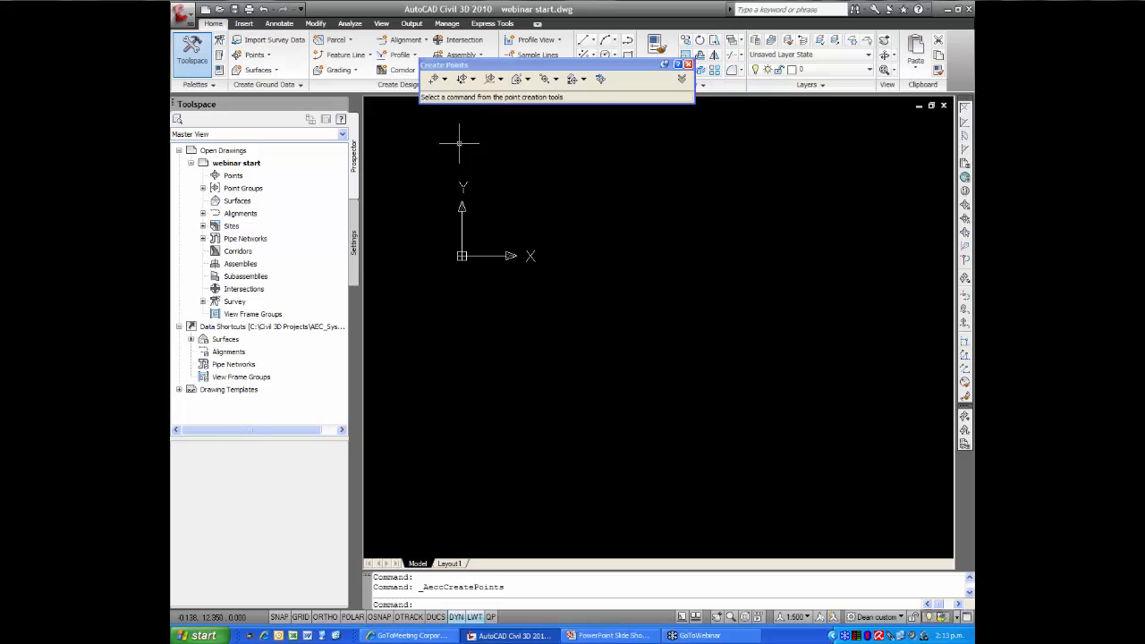
{"action": "left_click", "coordinate": [601, 81]}
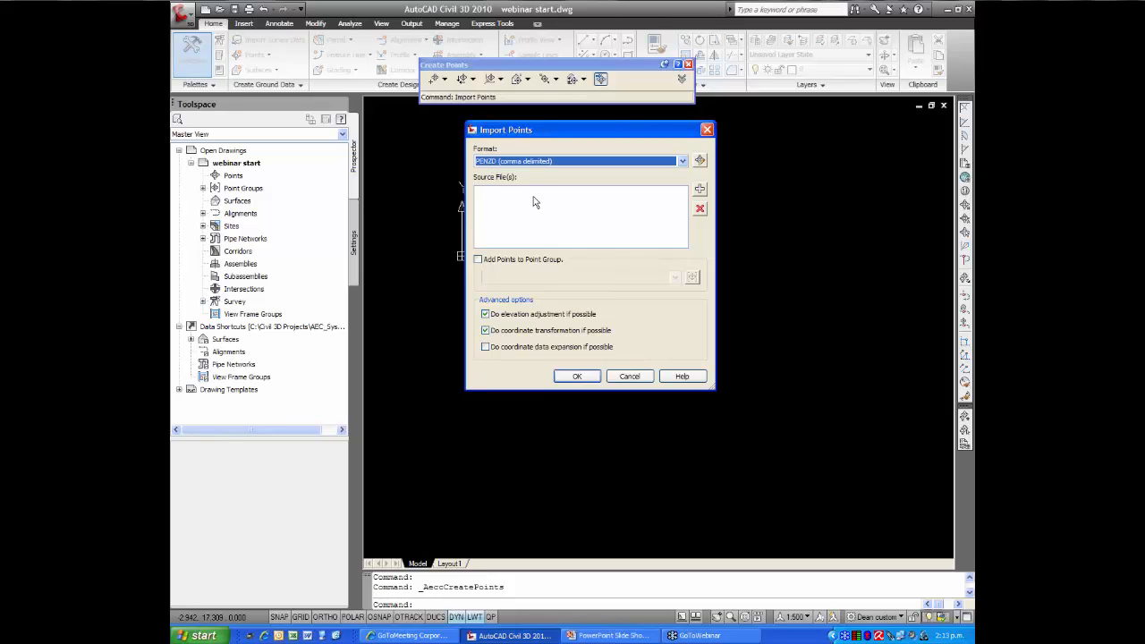
{"action": "left_click", "coordinate": [700, 189]}
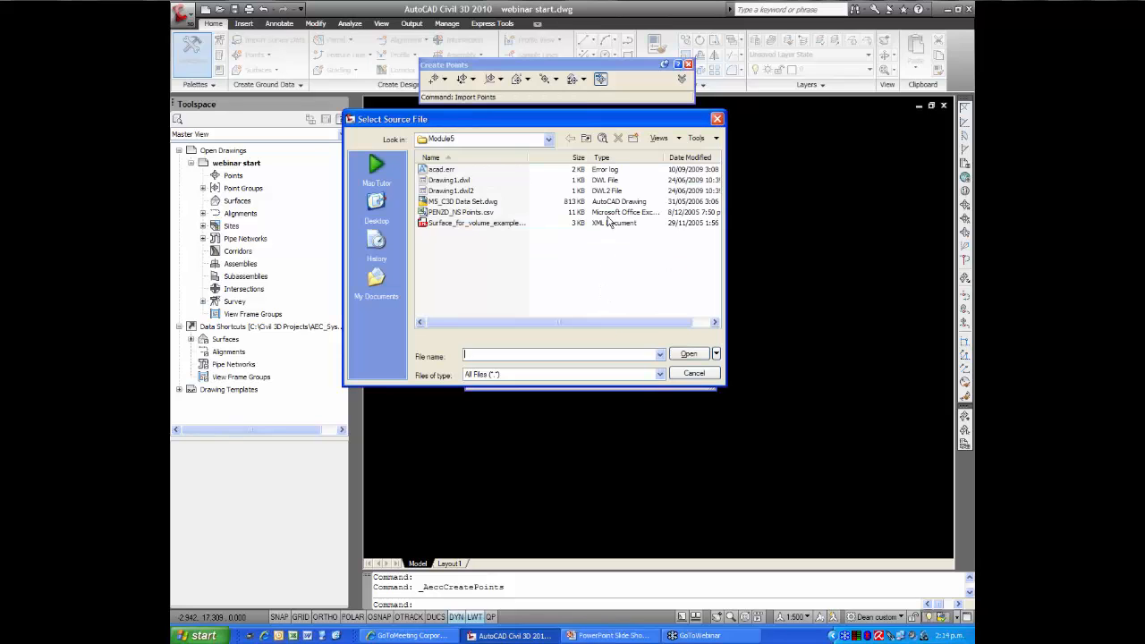
{"action": "left_click", "coordinate": [463, 213]}
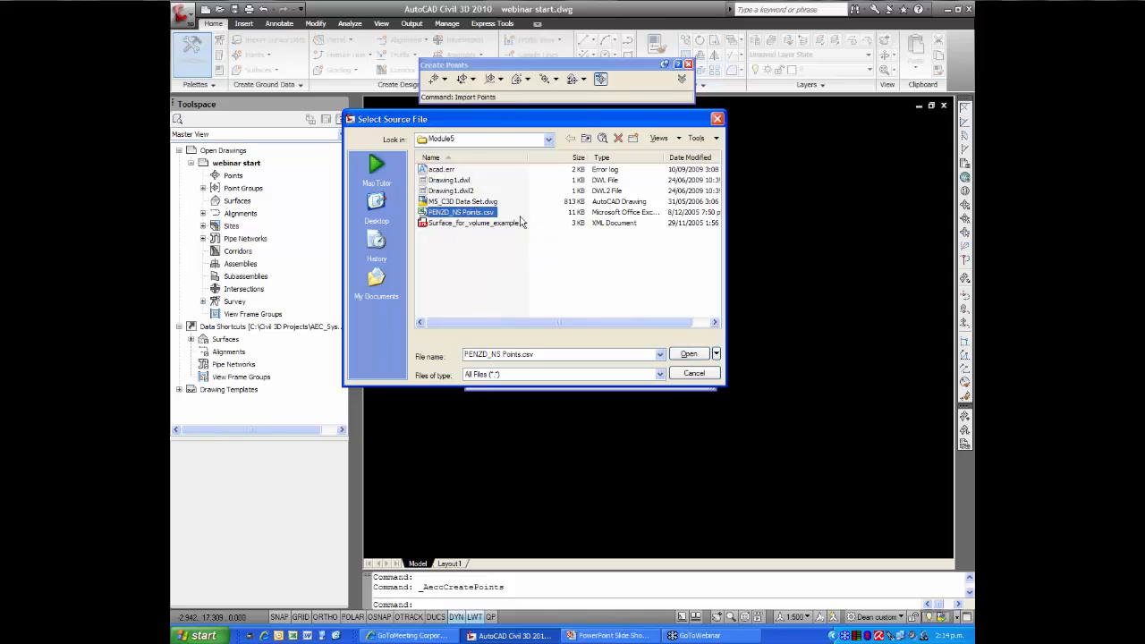
{"action": "left_click", "coordinate": [687, 355]}
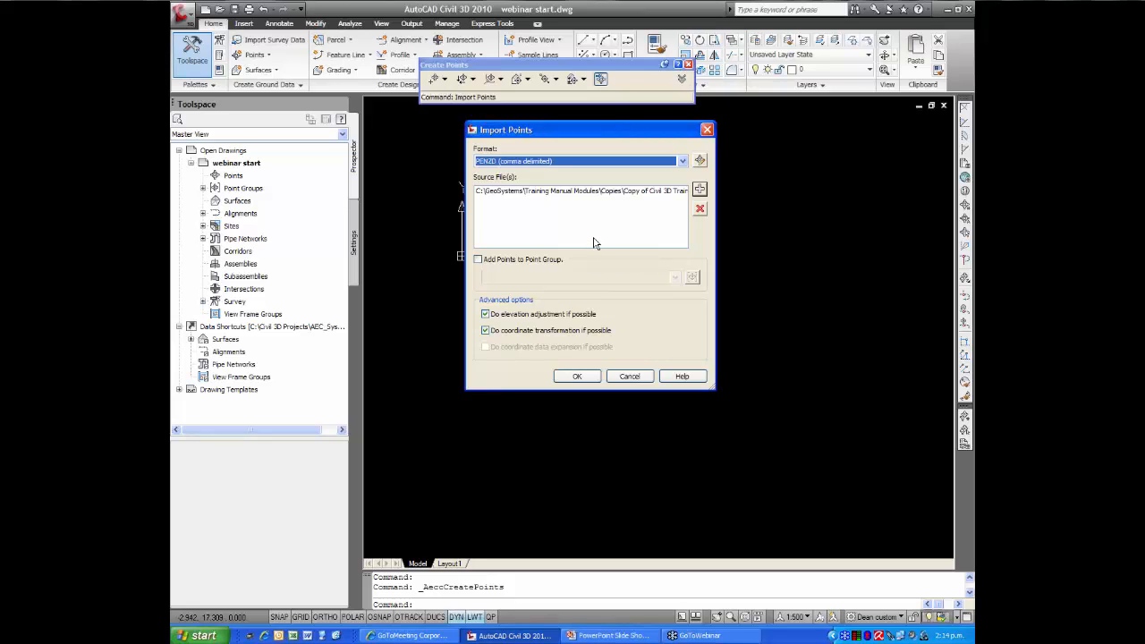
{"action": "left_click", "coordinate": [577, 375]}
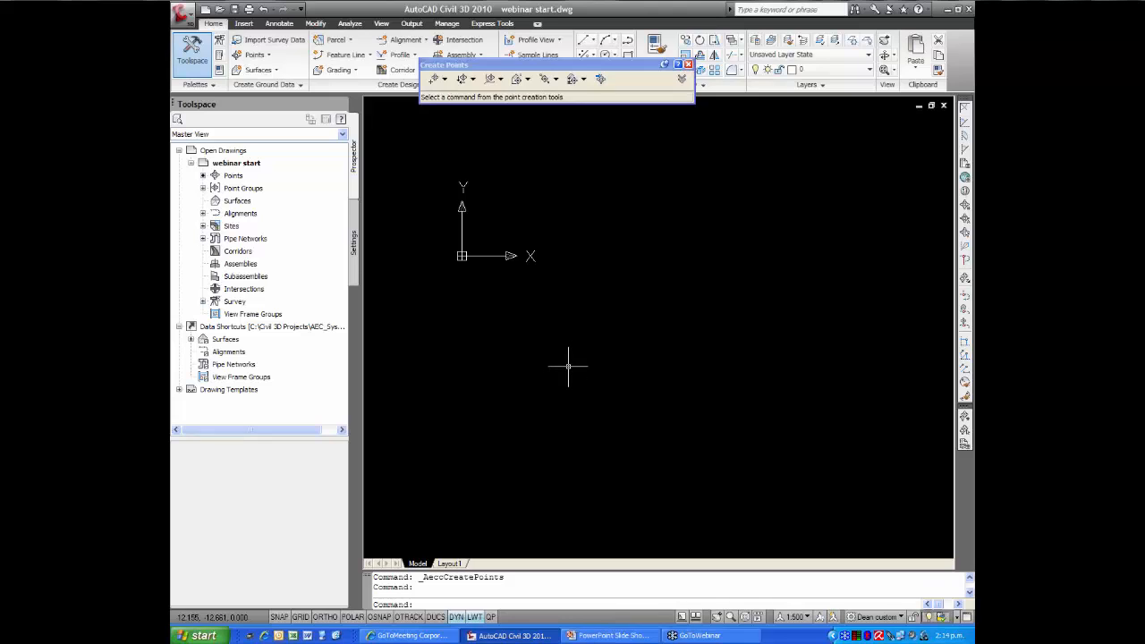
{"action": "type", "text": "ze"}
{"action": "key", "text": "Return"}
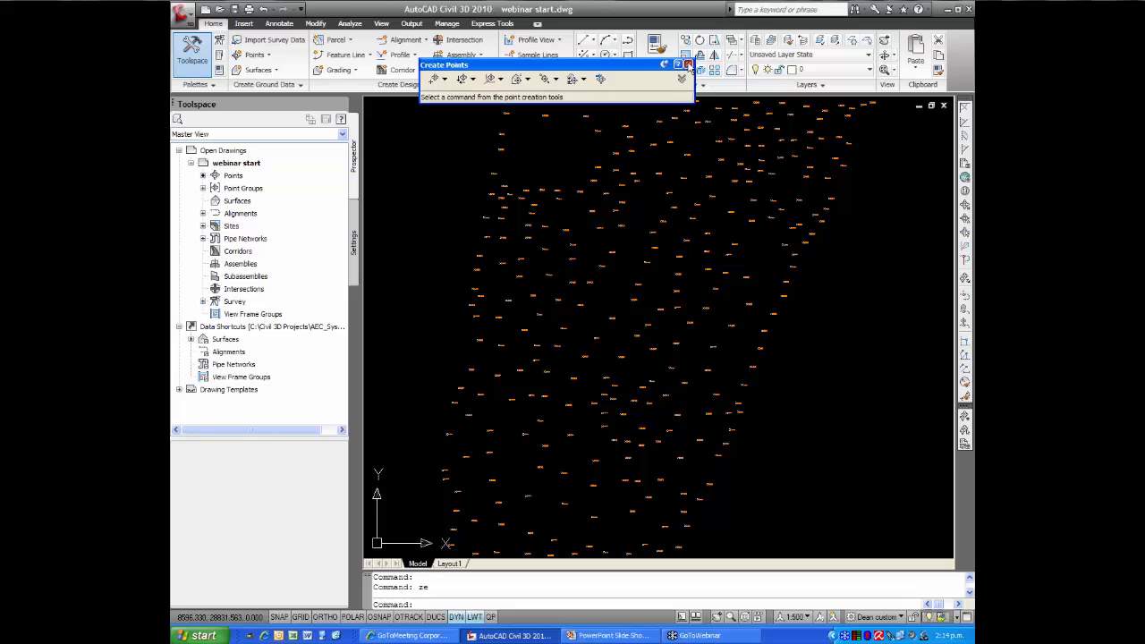
{"action": "left_click", "coordinate": [687, 65]}
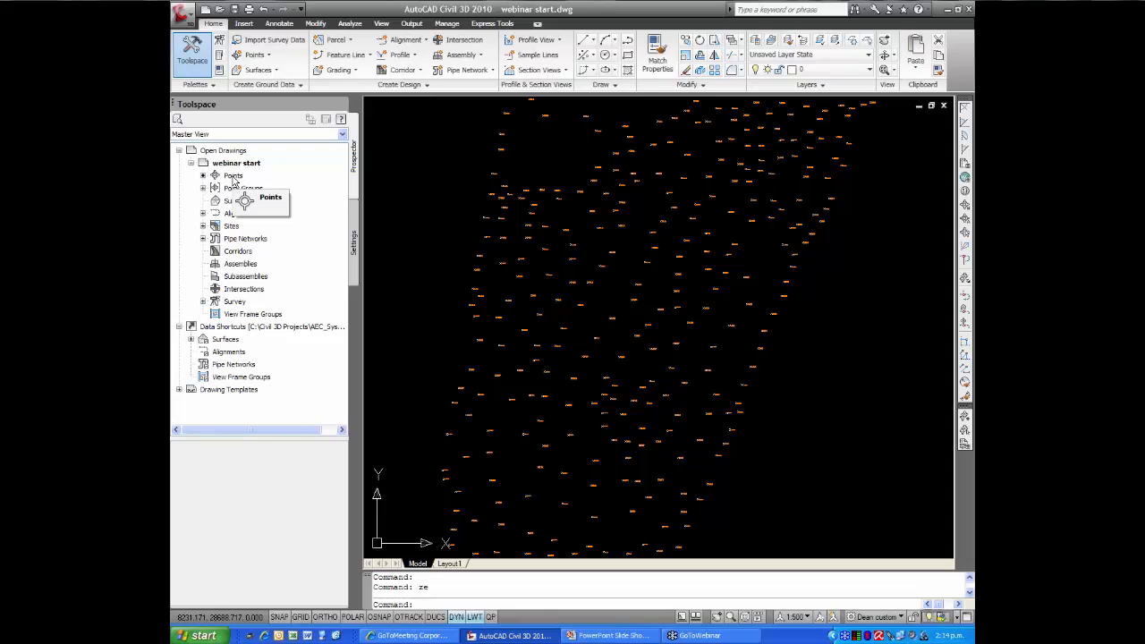
Update all the out-of-date point groups in the webinar start drawing
{"action": "left_click", "coordinate": [204, 188]}
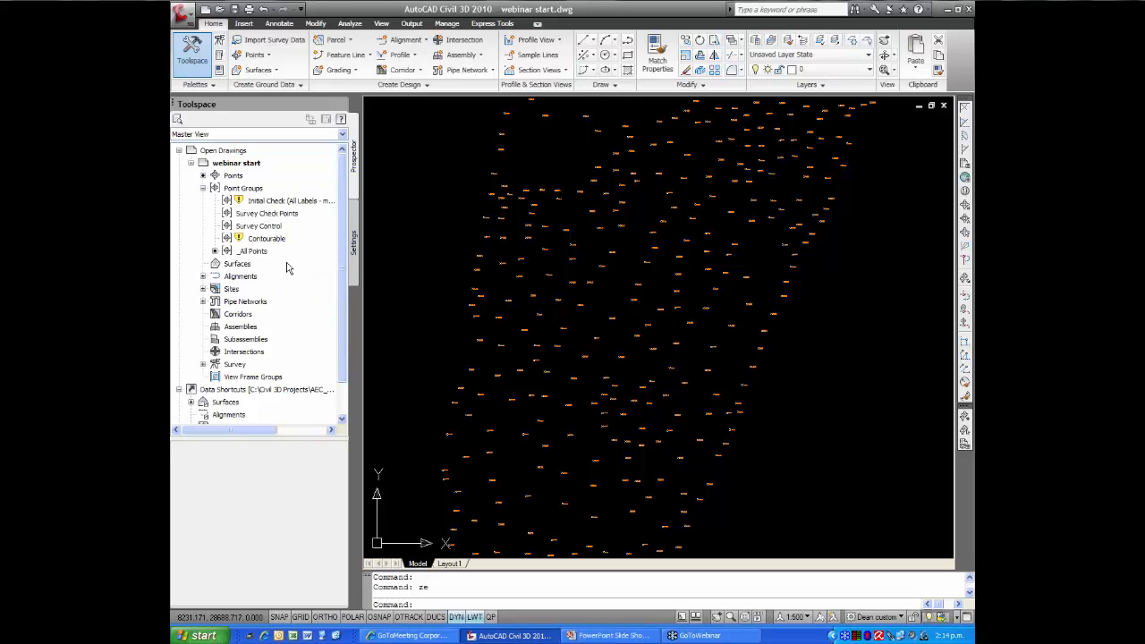
{"action": "right_click", "coordinate": [257, 190]}
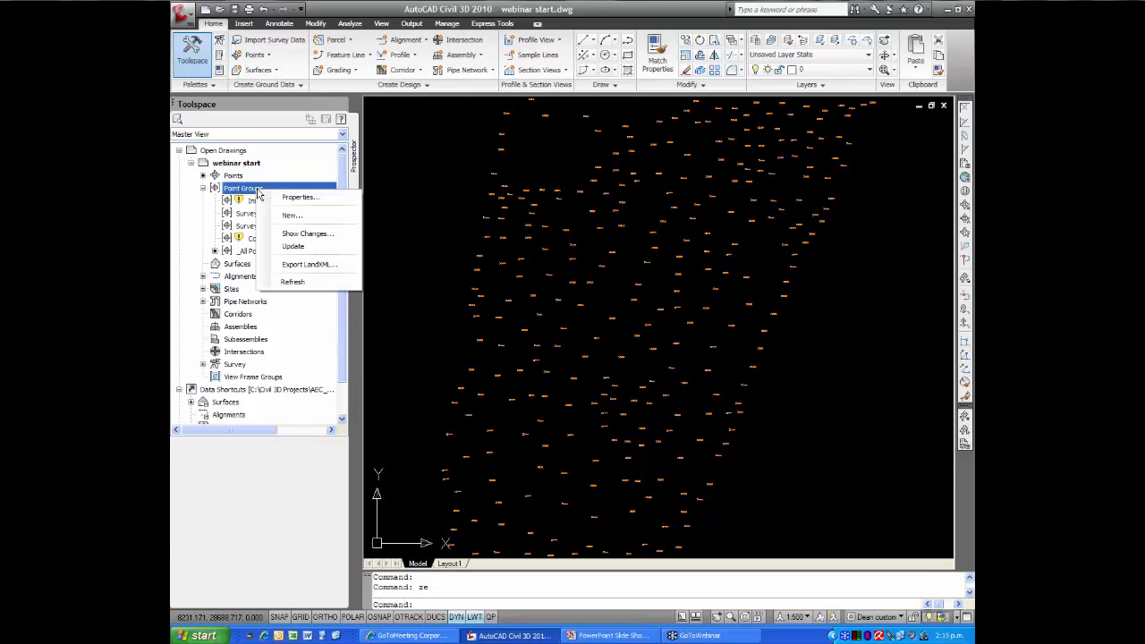
{"action": "left_click", "coordinate": [292, 247]}
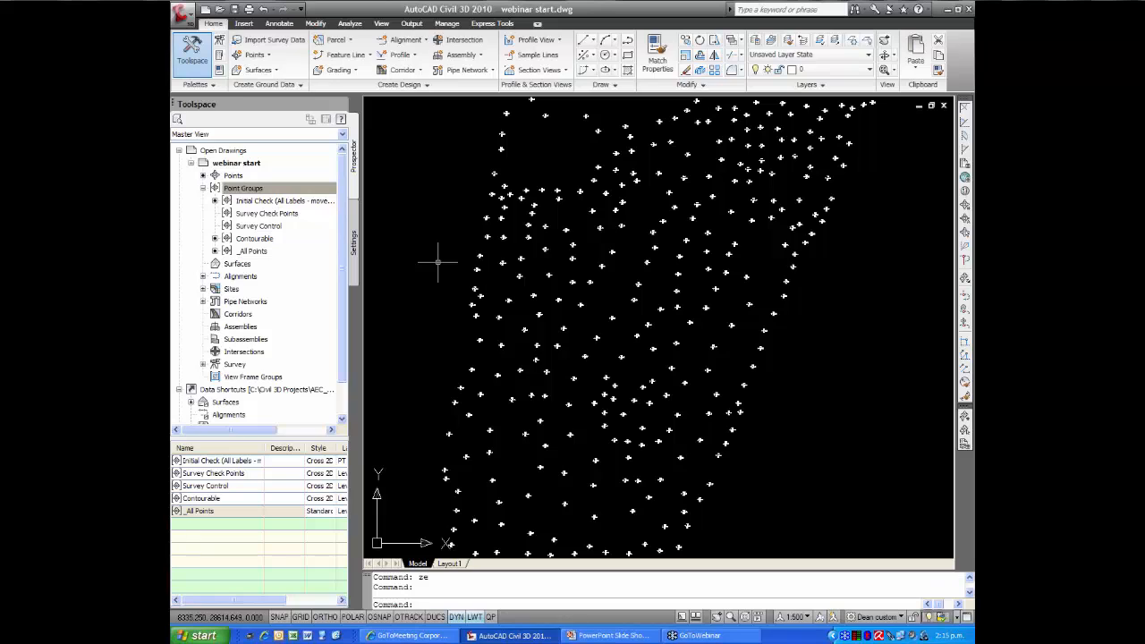
Examine the labels of individual survey points along the western edge of the site and of their neighbours
{"action": "type", "text": "zw"}
{"action": "key", "text": "Return"}
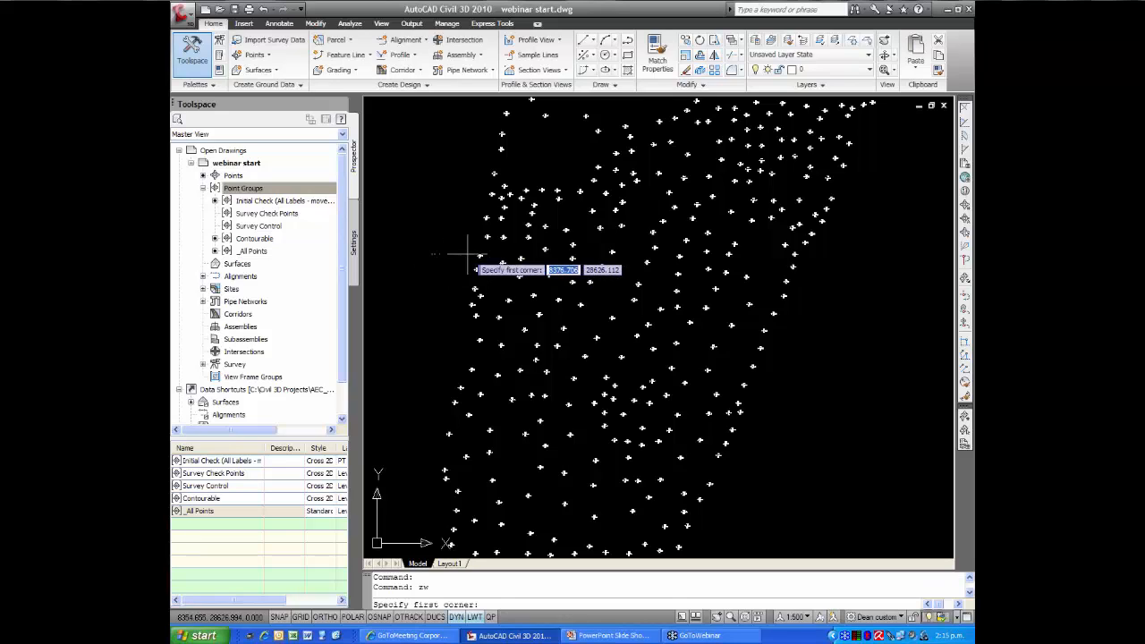
{"action": "left_click", "coordinate": [467, 254]}
{"action": "left_click", "coordinate": [488, 265]}
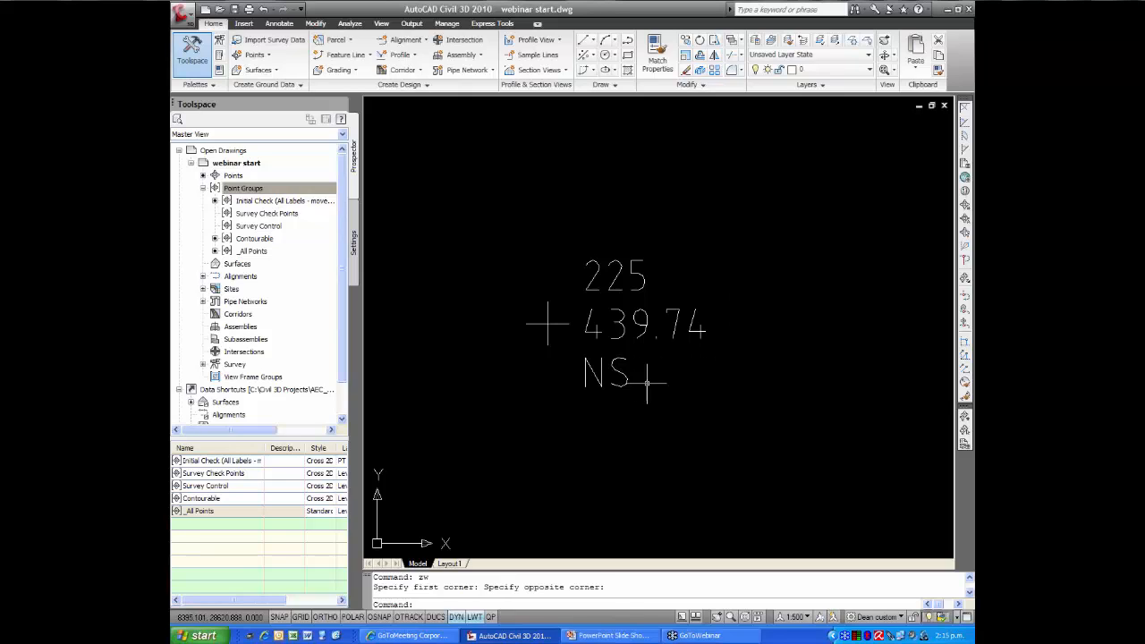
{"action": "scroll", "coordinate": [652, 392], "scroll_direction": "down", "scroll_amount": 6}
{"action": "middle_click_drag", "start_coordinate": [665, 409], "coordinate": [529, 370]}
{"action": "middle_click_drag", "start_coordinate": [604, 356], "coordinate": [544, 314]}
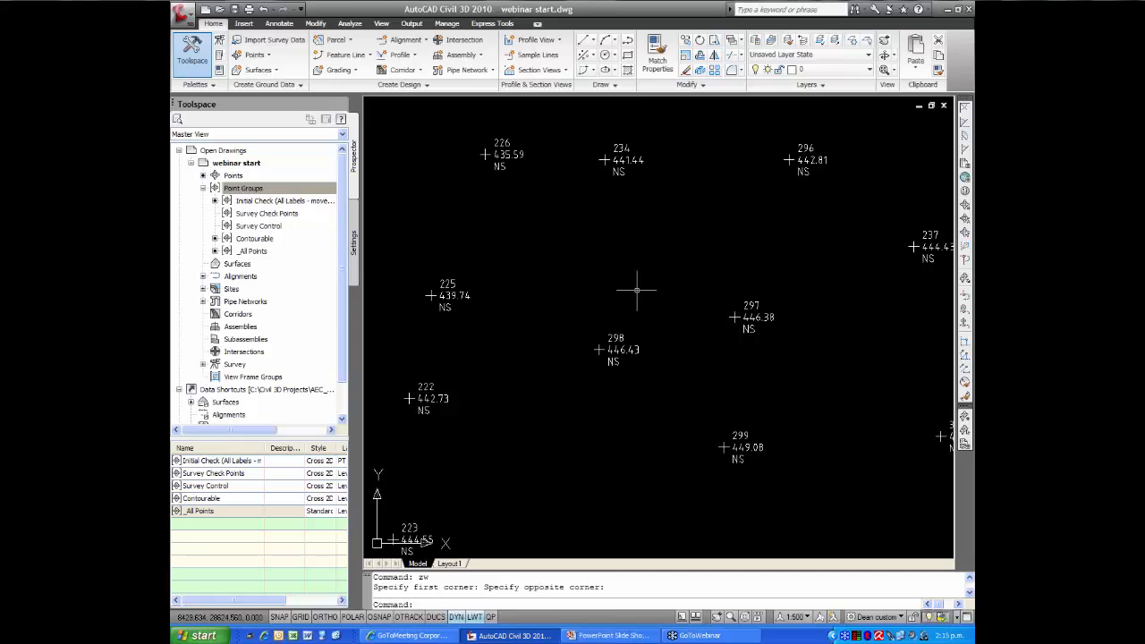
Move the Initial Check point group to the end of the point group display order, below _All Points
{"action": "left_click", "coordinate": [259, 190]}
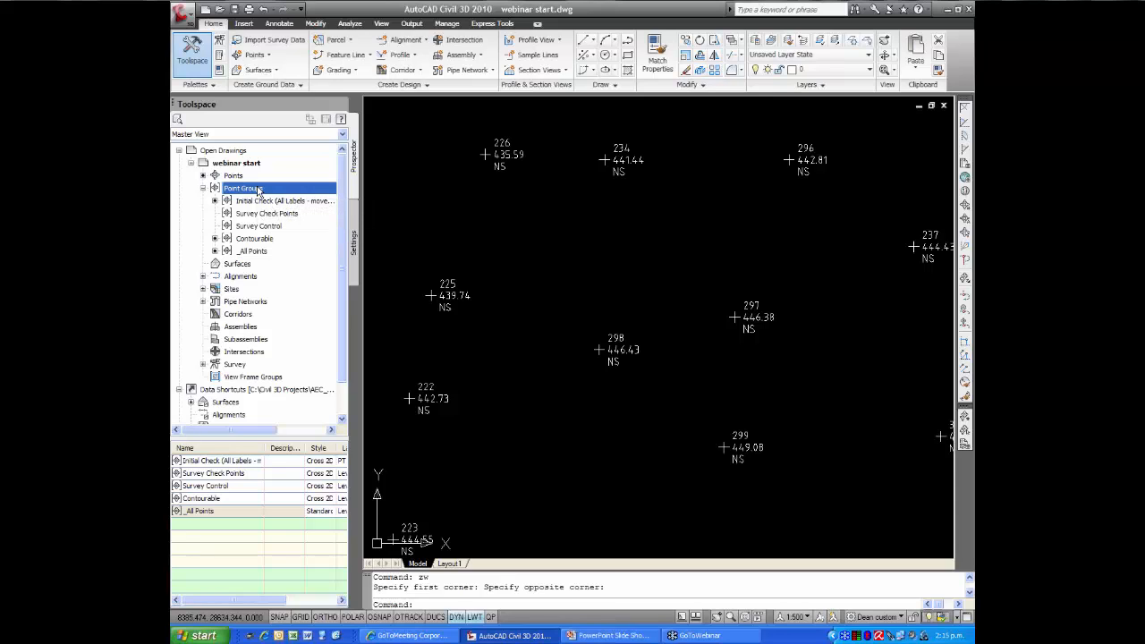
{"action": "right_click", "coordinate": [257, 190]}
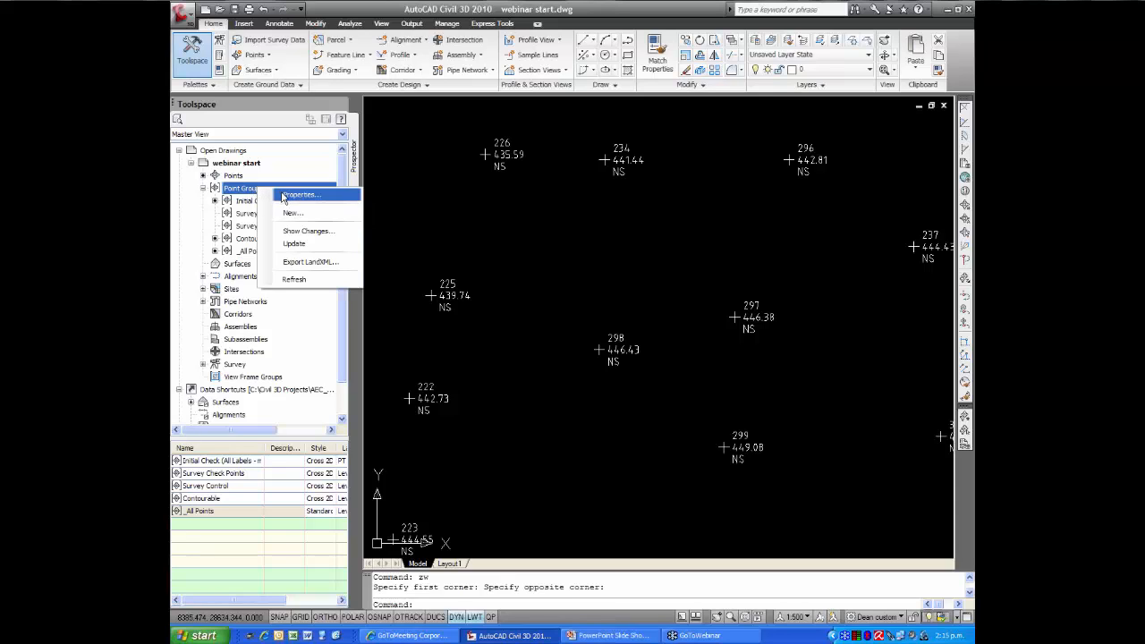
{"action": "left_click", "coordinate": [285, 196]}
{"action": "left_click", "coordinate": [579, 229]}
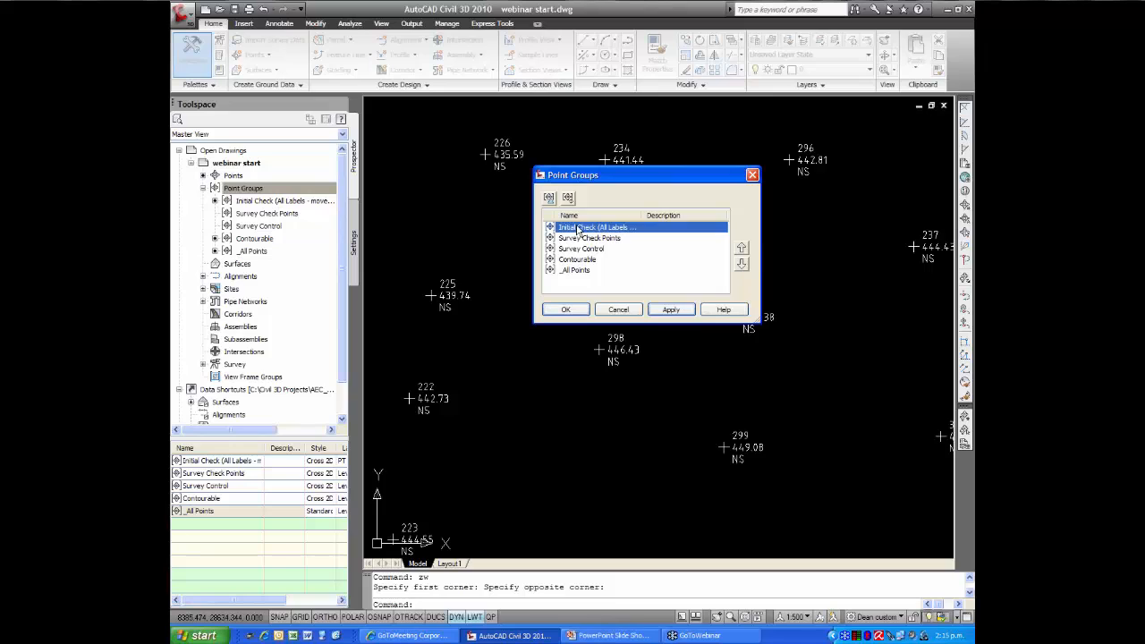
{"action": "left_click", "coordinate": [742, 264]}
{"action": "left_click", "coordinate": [742, 264]}
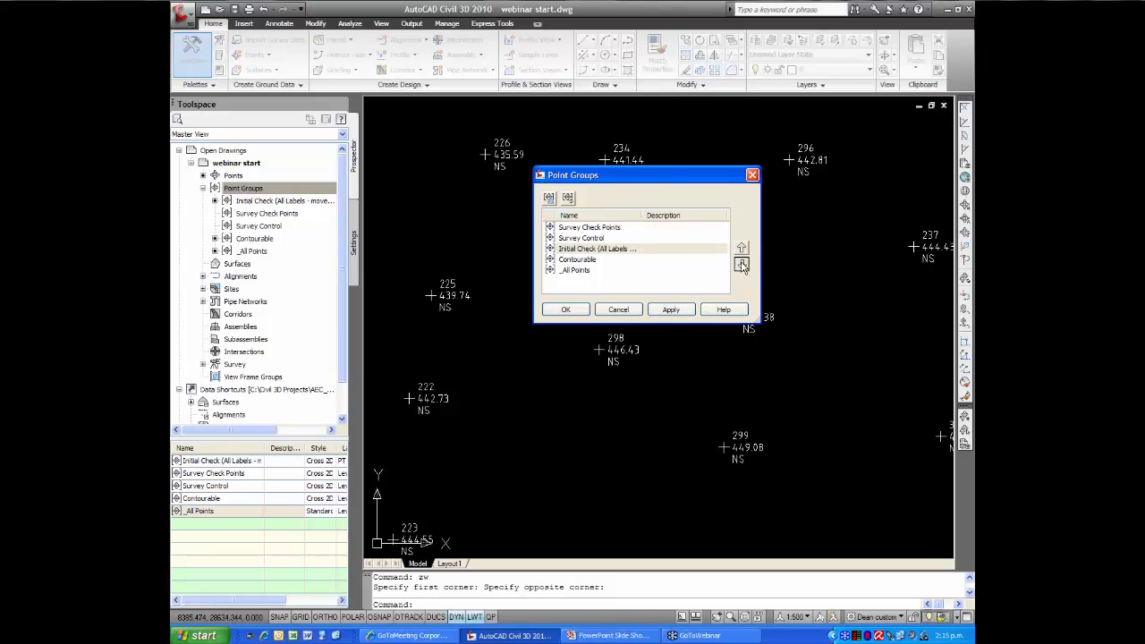
{"action": "left_click", "coordinate": [742, 264]}
{"action": "left_click", "coordinate": [742, 264]}
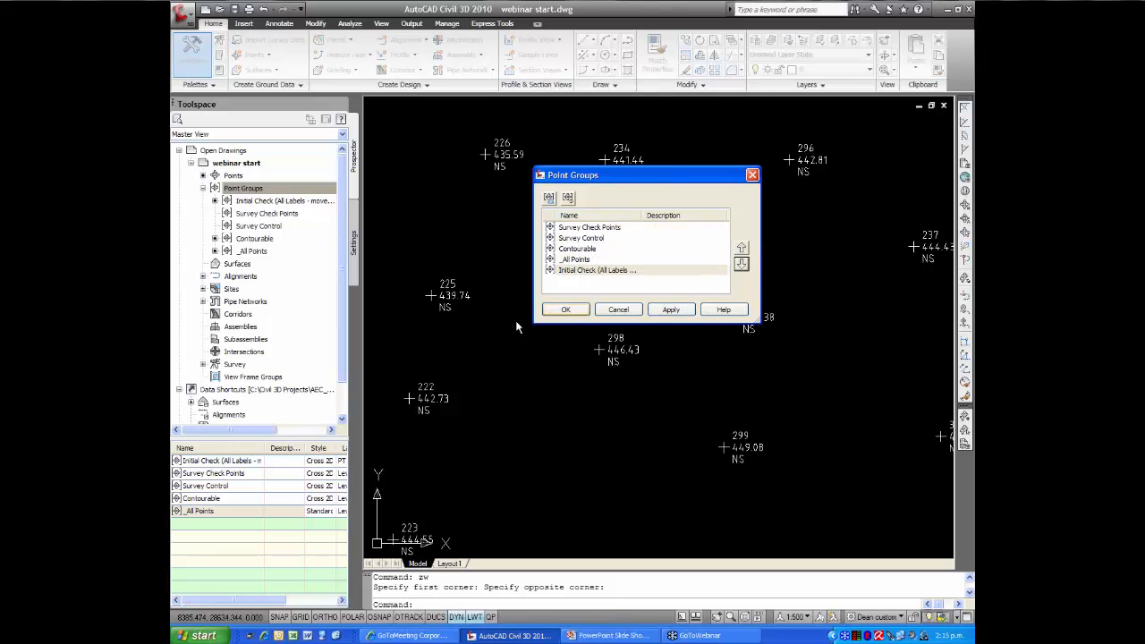
{"action": "left_click", "coordinate": [566, 310]}
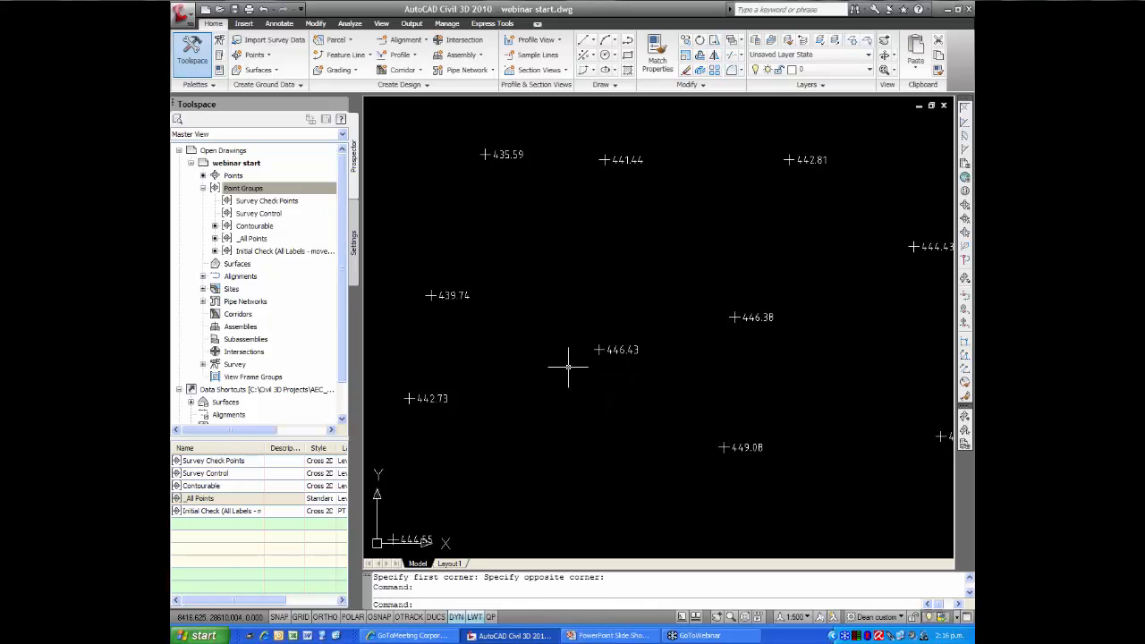
Select all the survey points and examine them in 3D in the Object Viewer, from plan, low side and oblique angles
{"action": "scroll", "coordinate": [568, 367], "scroll_direction": "down", "scroll_amount": 6}
{"action": "middle_click_drag", "start_coordinate": [629, 372], "coordinate": [552, 370]}
{"action": "scroll", "coordinate": [552, 371], "scroll_direction": "down", "scroll_amount": 2}
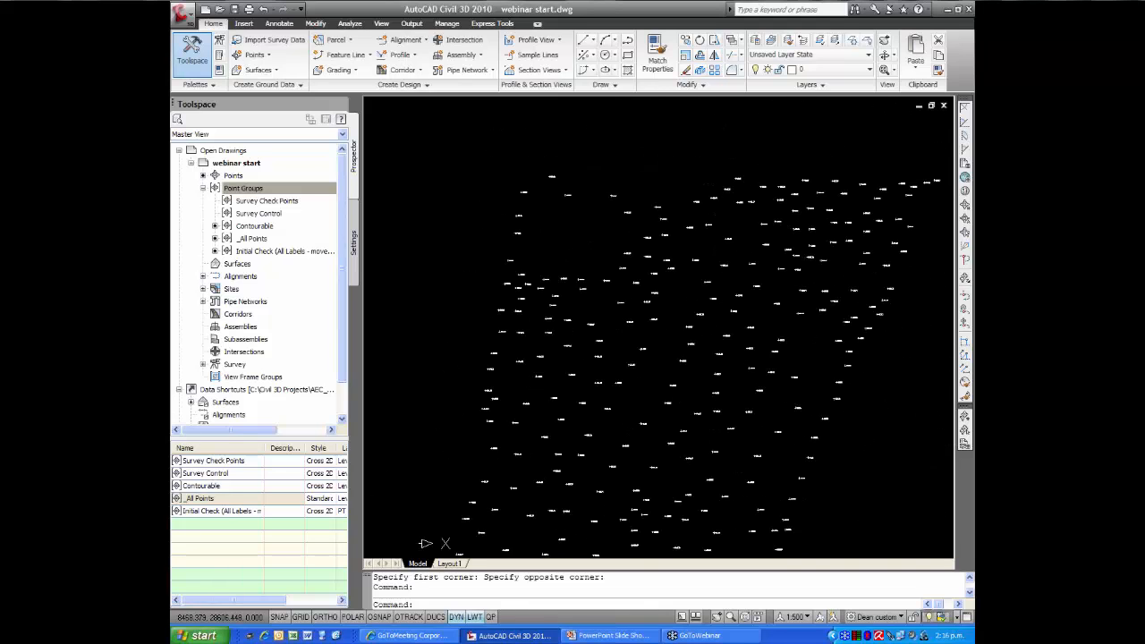
{"action": "scroll", "coordinate": [525, 345], "scroll_direction": "up", "scroll_amount": 1}
{"action": "scroll", "coordinate": [519, 332], "scroll_direction": "down", "scroll_amount": 3}
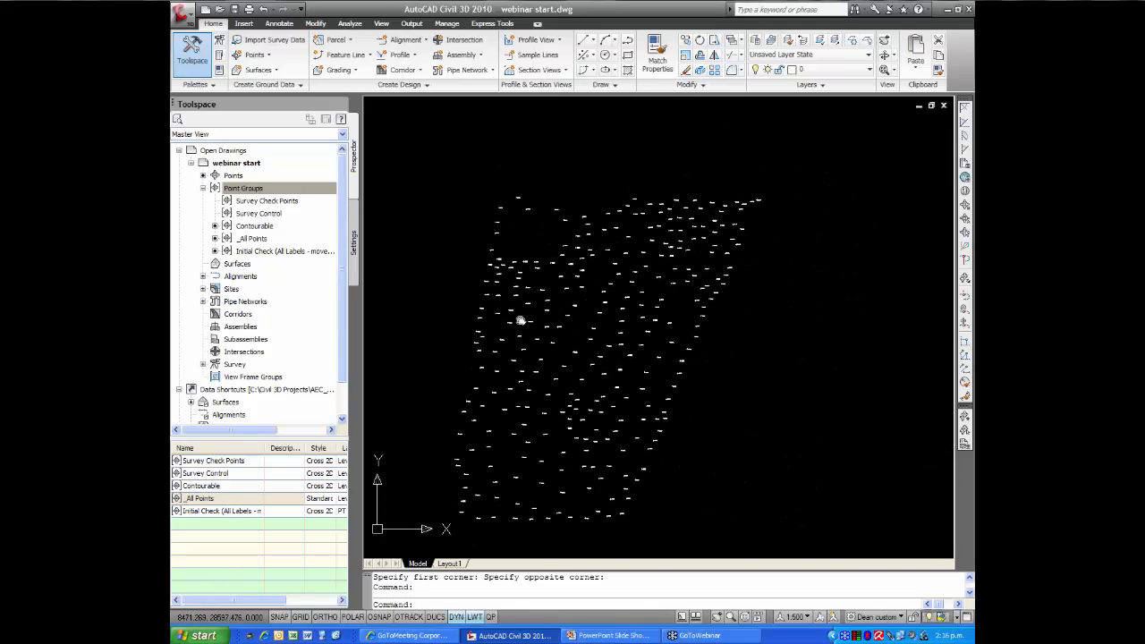
{"action": "middle_click_drag", "start_coordinate": [521, 321], "coordinate": [521, 313]}
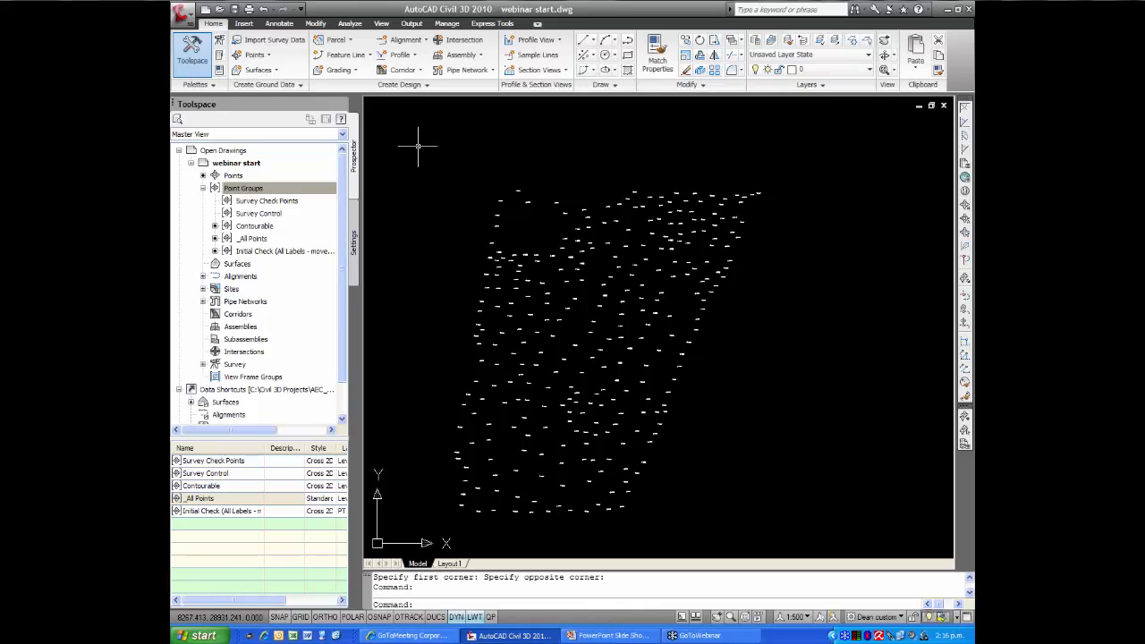
{"action": "left_click", "coordinate": [418, 145]}
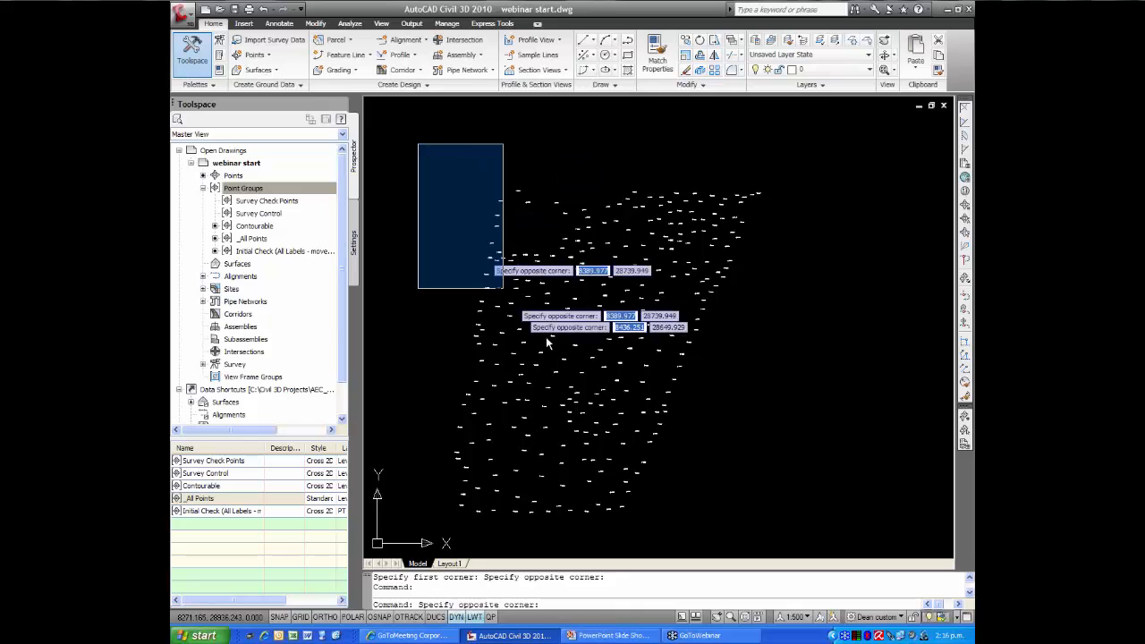
{"action": "left_click", "coordinate": [775, 548]}
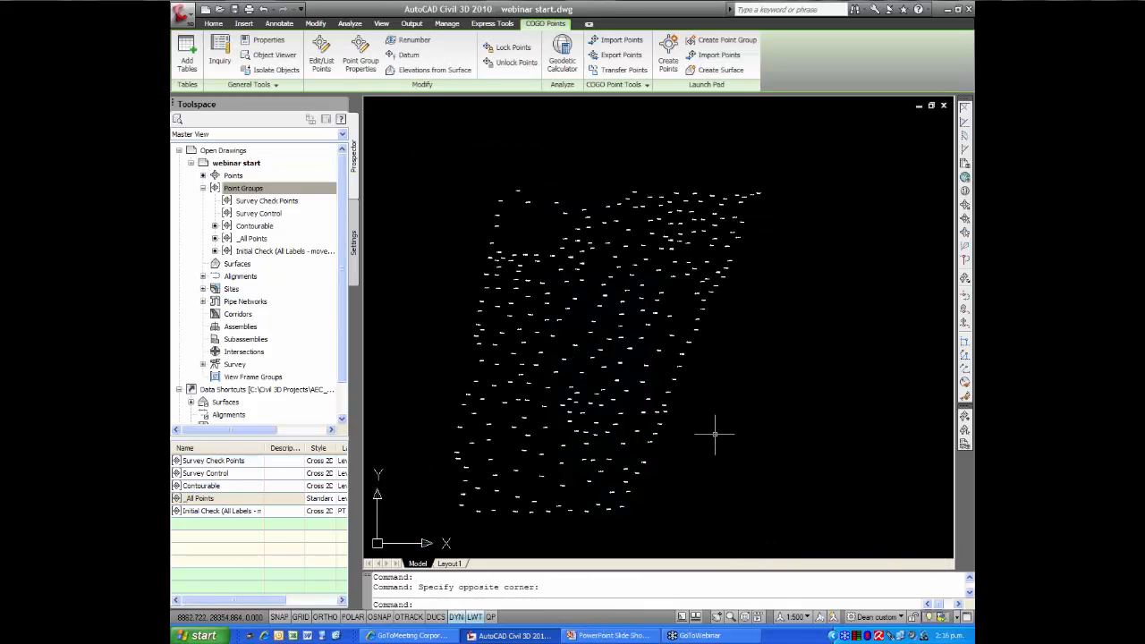
{"action": "right_click", "coordinate": [635, 404]}
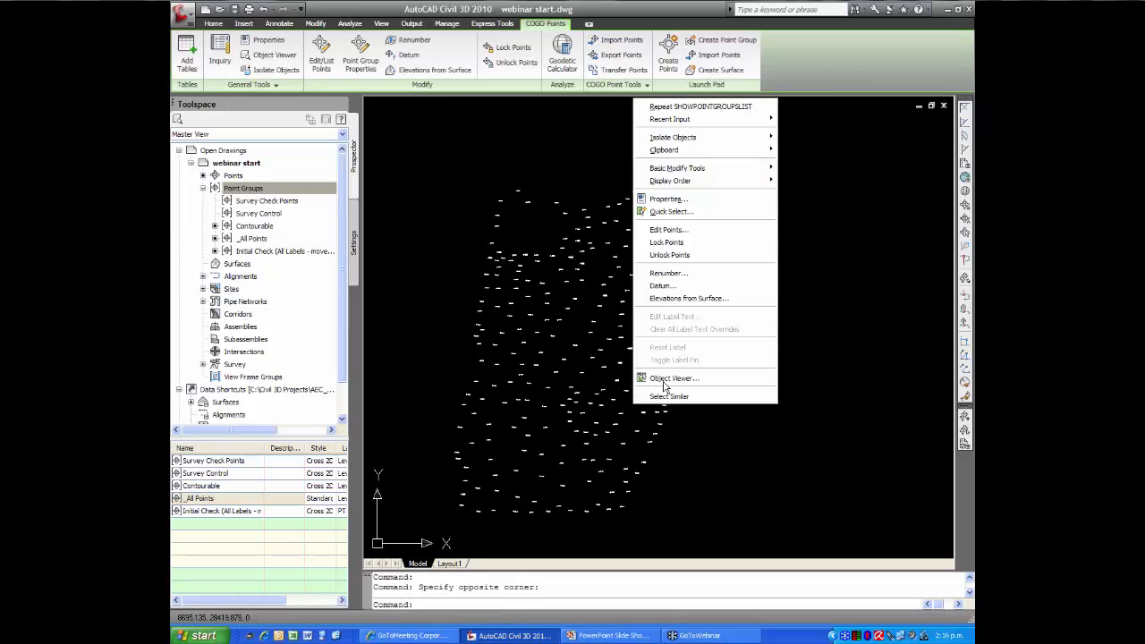
{"action": "left_click", "coordinate": [666, 379]}
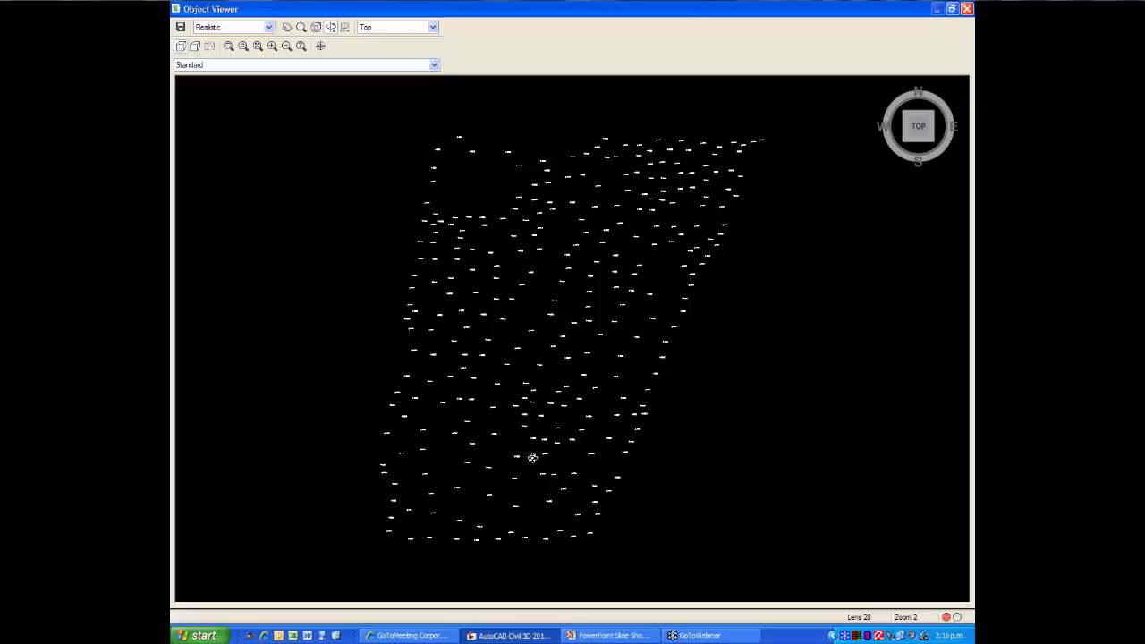
{"action": "left_click_drag", "start_coordinate": [532, 457], "coordinate": [522, 176]}
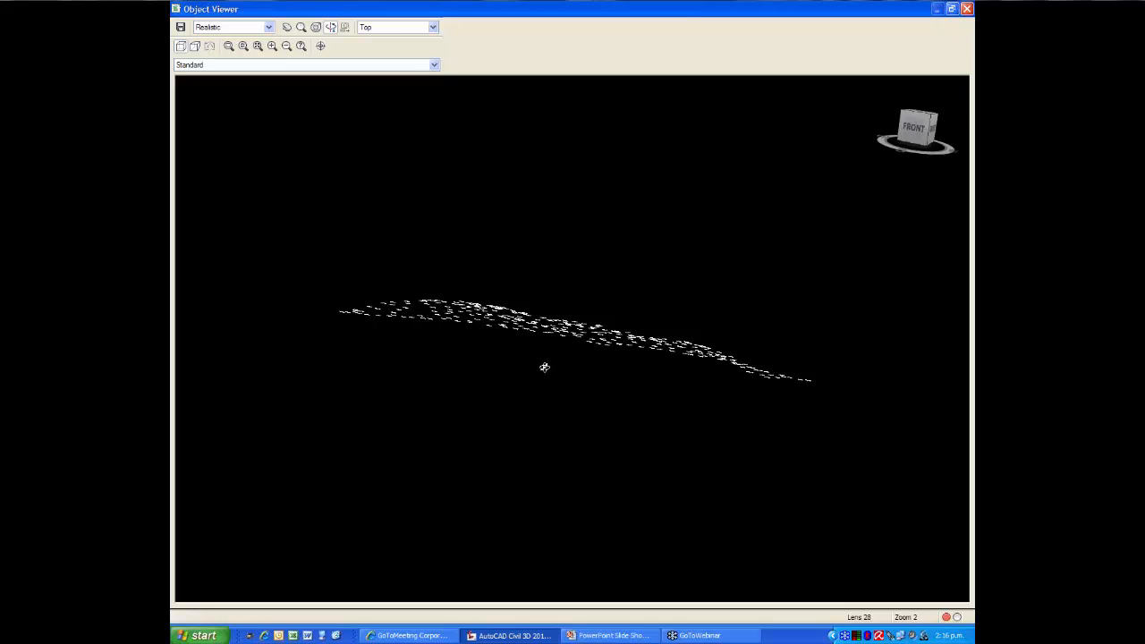
{"action": "left_click_drag", "start_coordinate": [544, 367], "coordinate": [547, 496]}
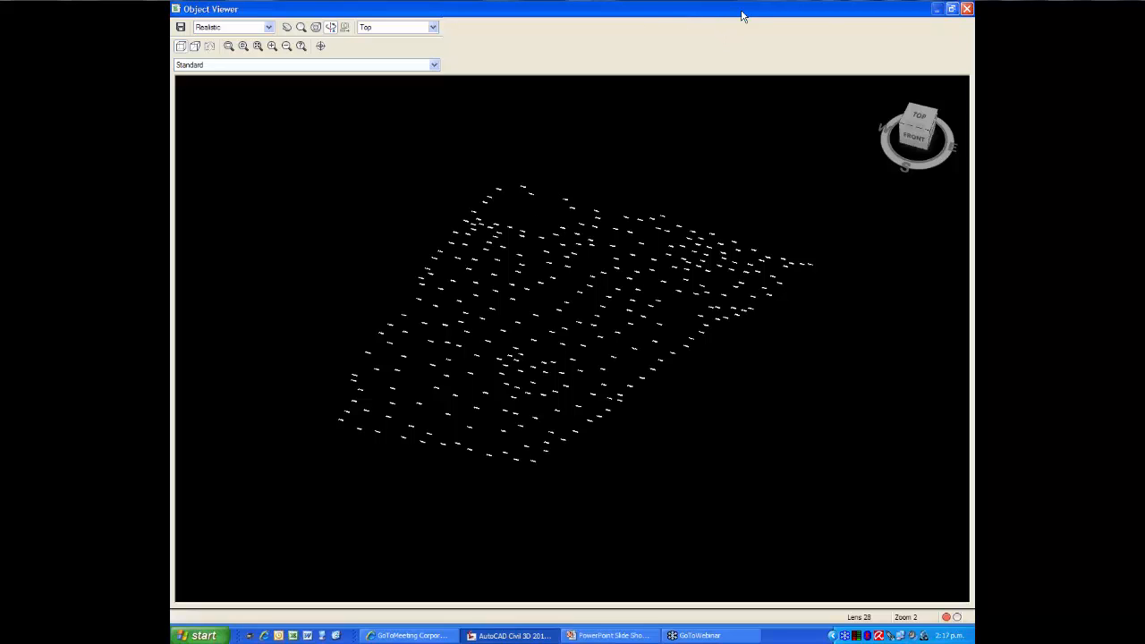
{"action": "left_click", "coordinate": [796, 11]}
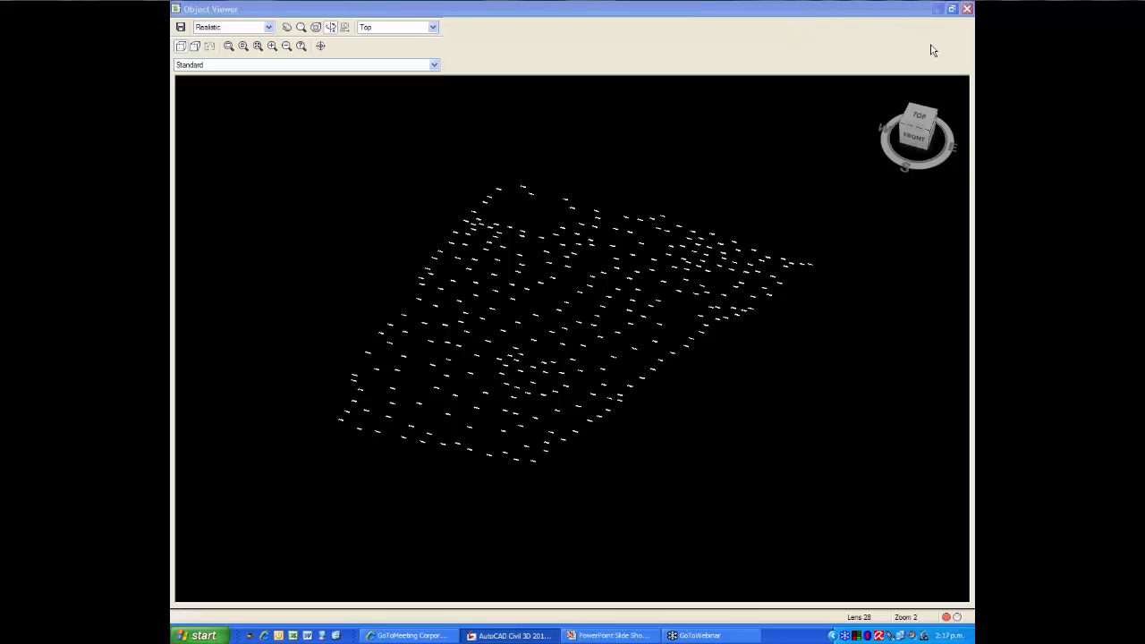
{"action": "left_click", "coordinate": [966, 11]}
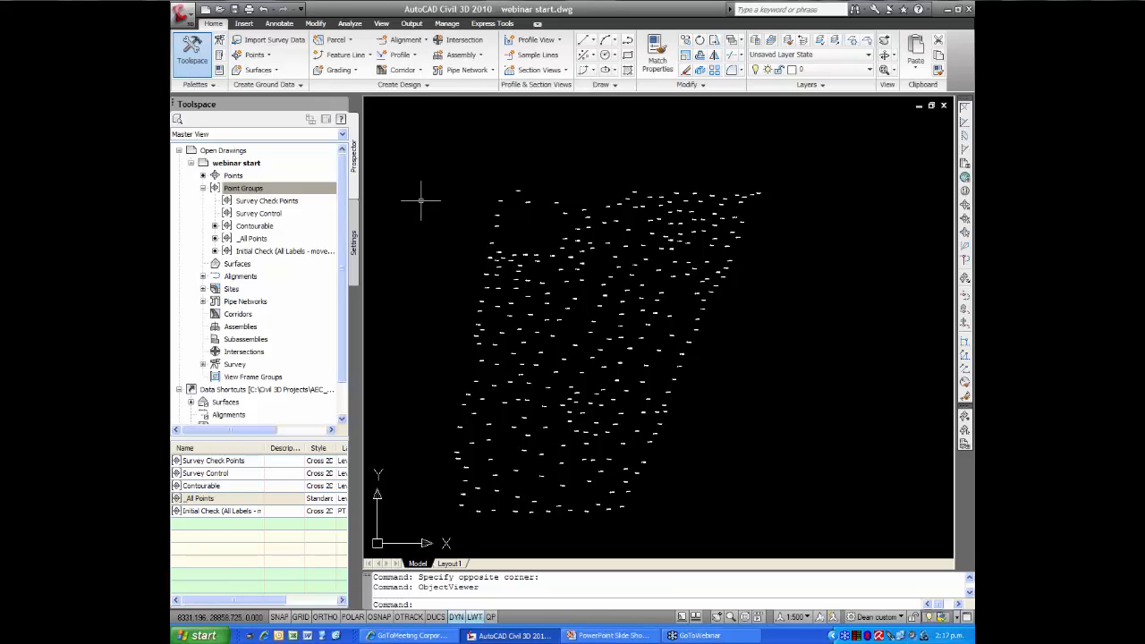
{"action": "left_click", "coordinate": [202, 188]}
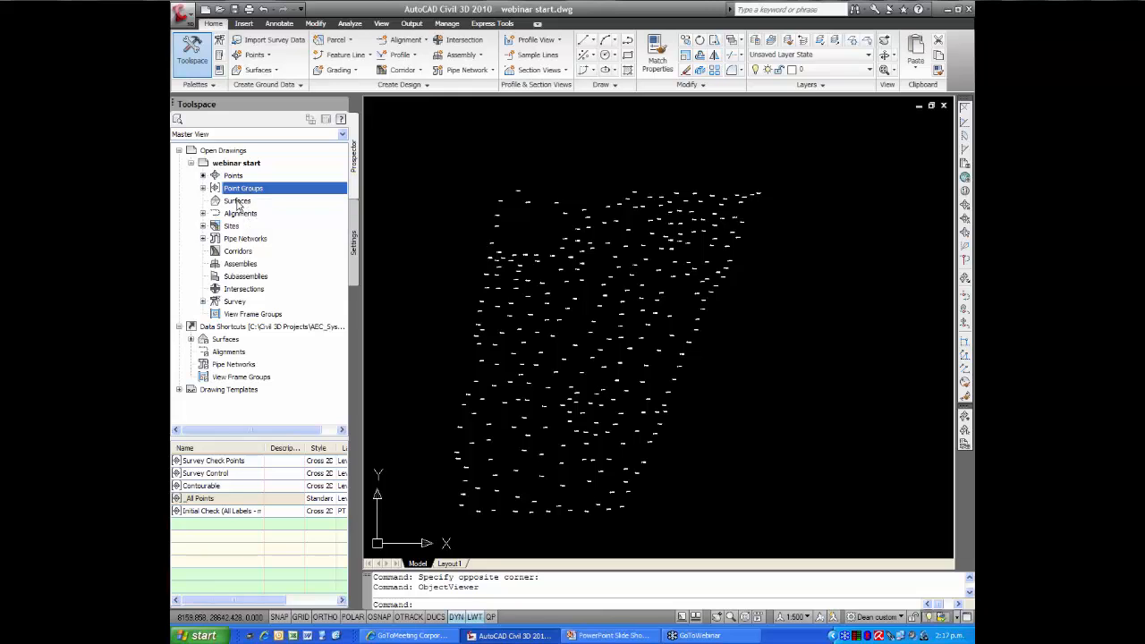
Create a TIN surface named NG with the Contours and Triangulation (1m and 5m) style and Grey colour render material
{"action": "right_click", "coordinate": [238, 202]}
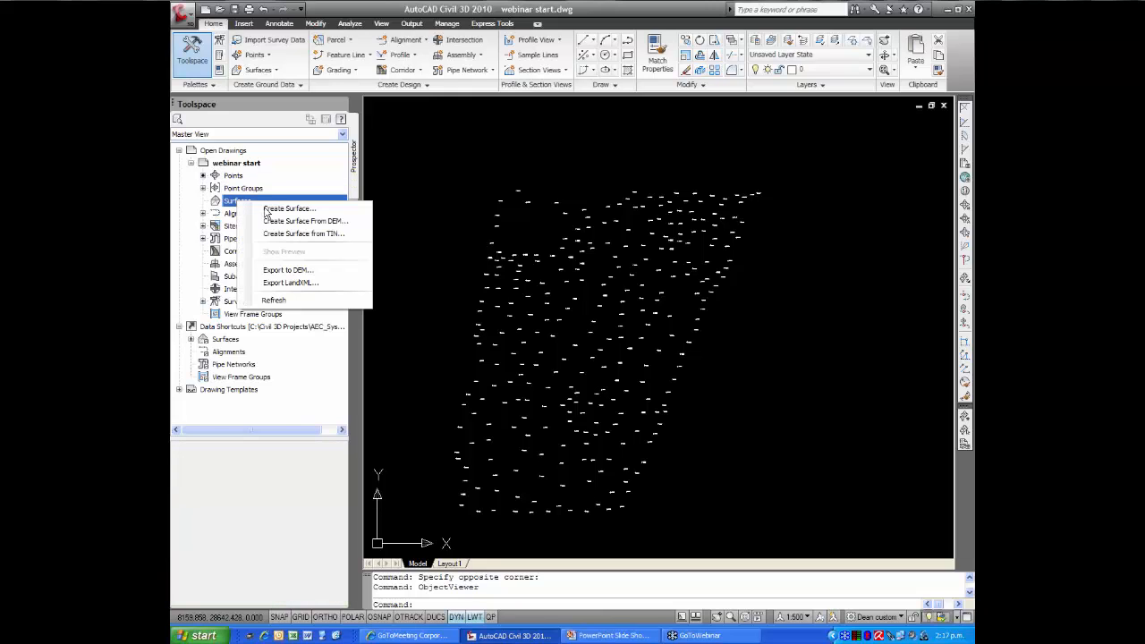
{"action": "left_click", "coordinate": [286, 209]}
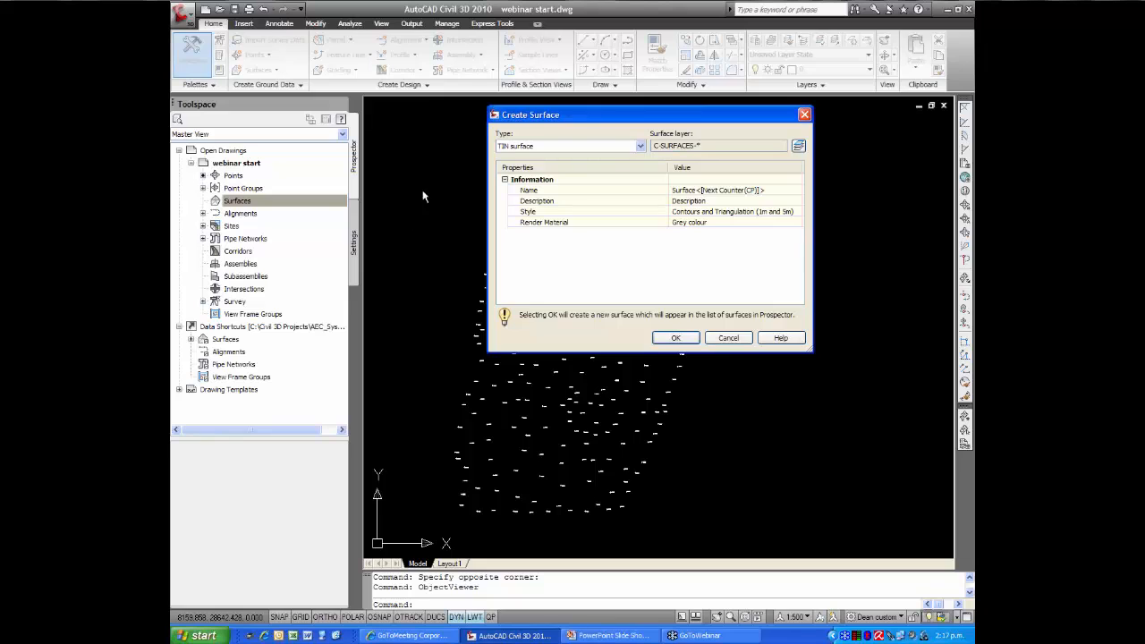
{"action": "left_click_drag", "start_coordinate": [596, 121], "coordinate": [509, 135]}
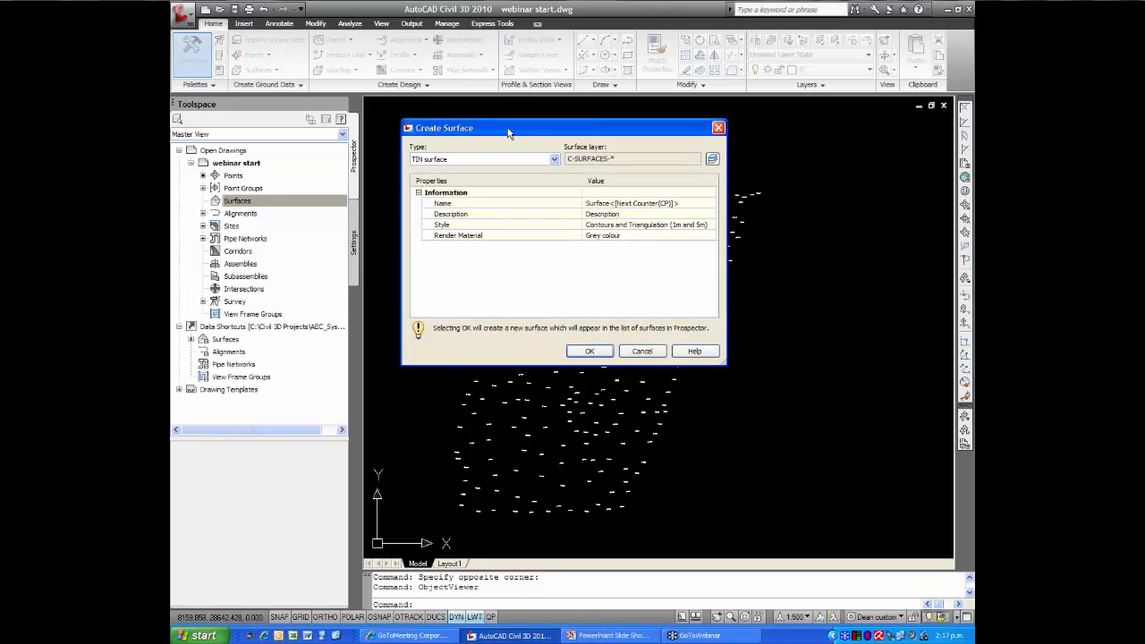
{"action": "left_click", "coordinate": [636, 203]}
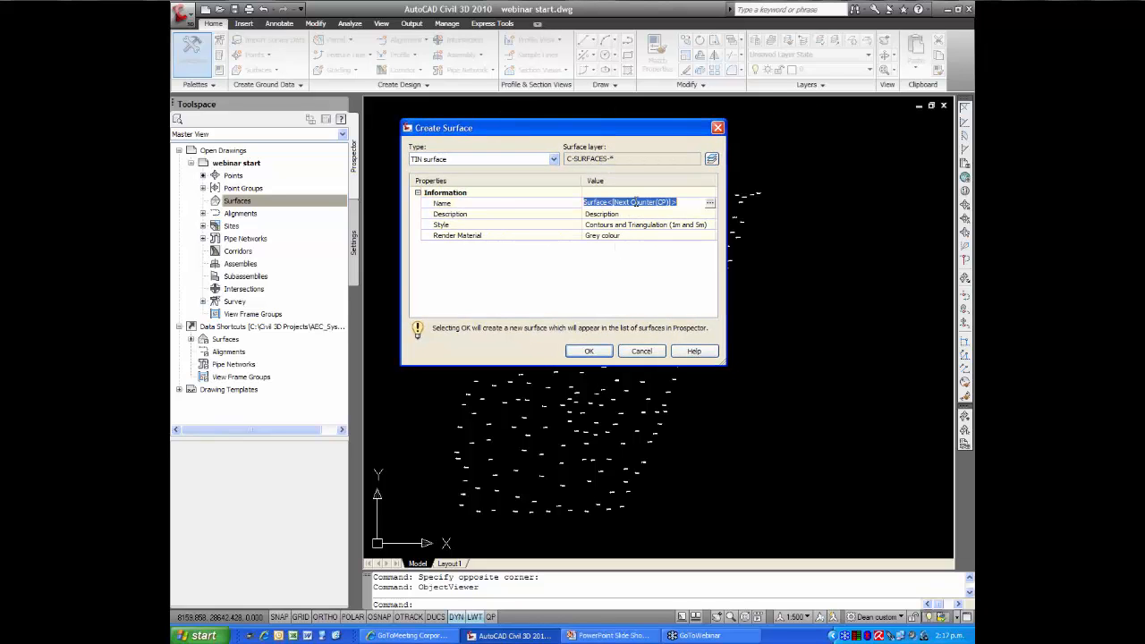
{"action": "type", "text": "NG"}
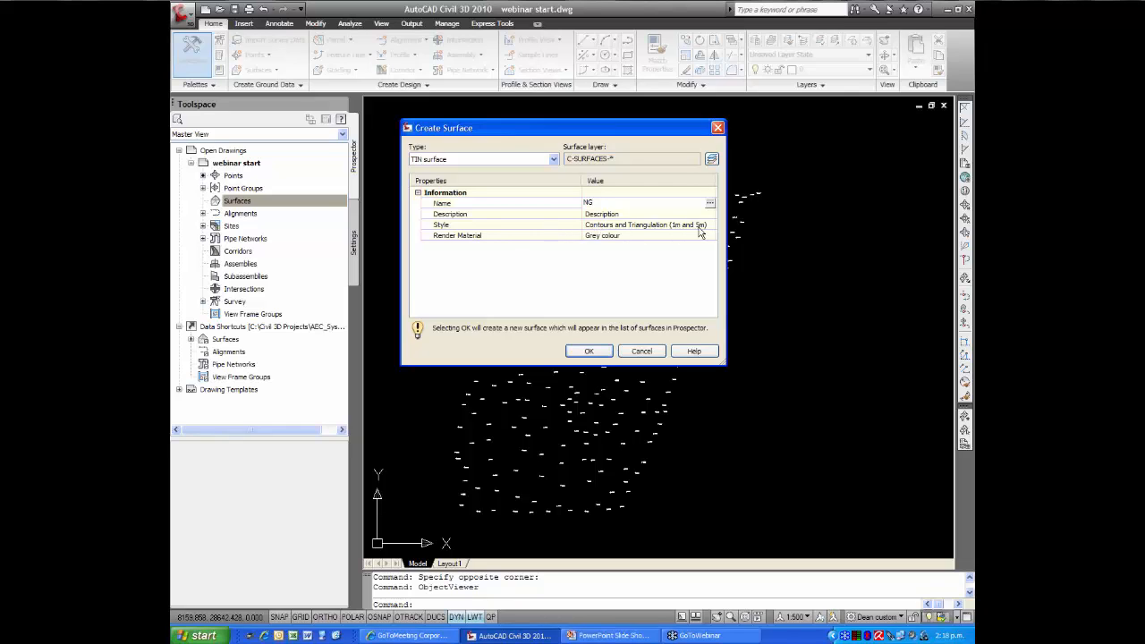
{"action": "left_click", "coordinate": [589, 351]}
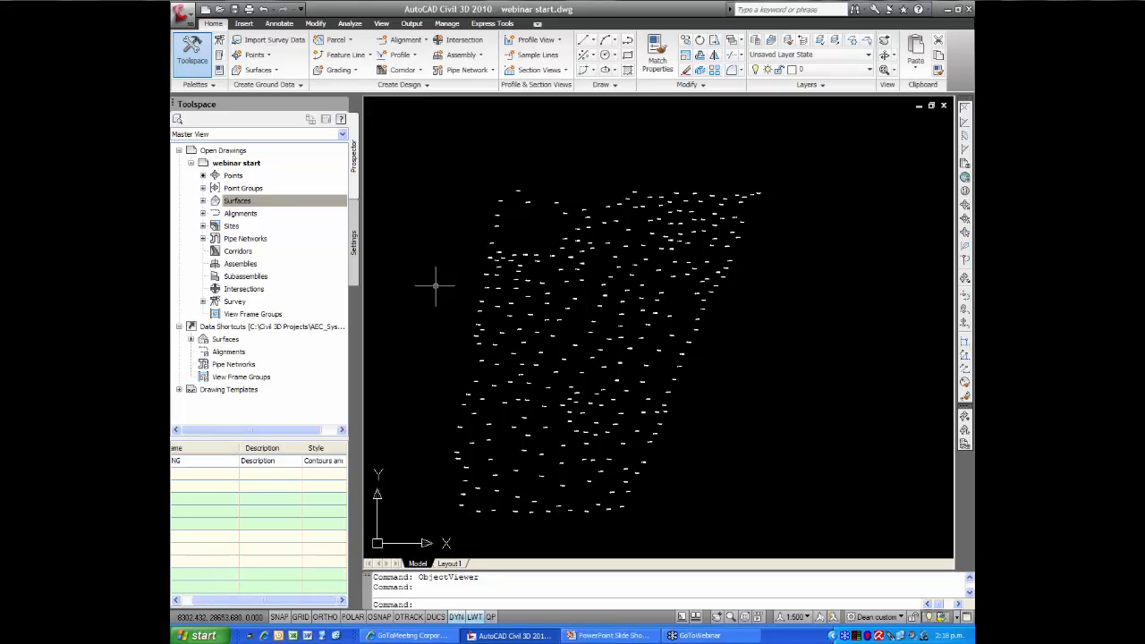
Add the Contourable point group to the definition of the NG surface
{"action": "left_click", "coordinate": [203, 202]}
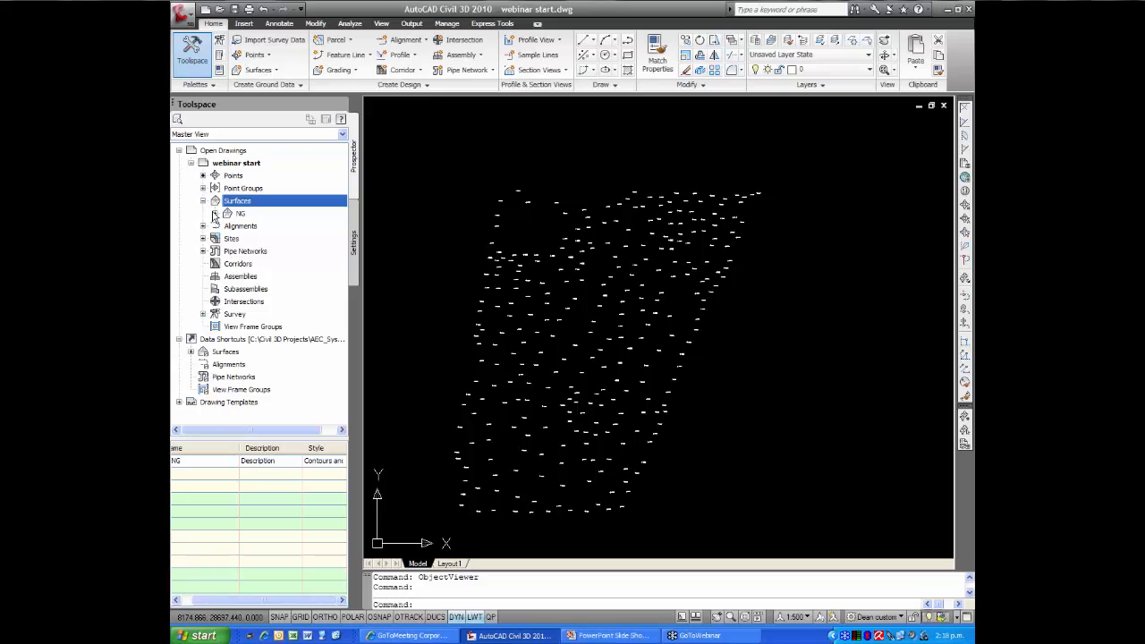
{"action": "left_click", "coordinate": [215, 214]}
{"action": "left_click", "coordinate": [227, 252]}
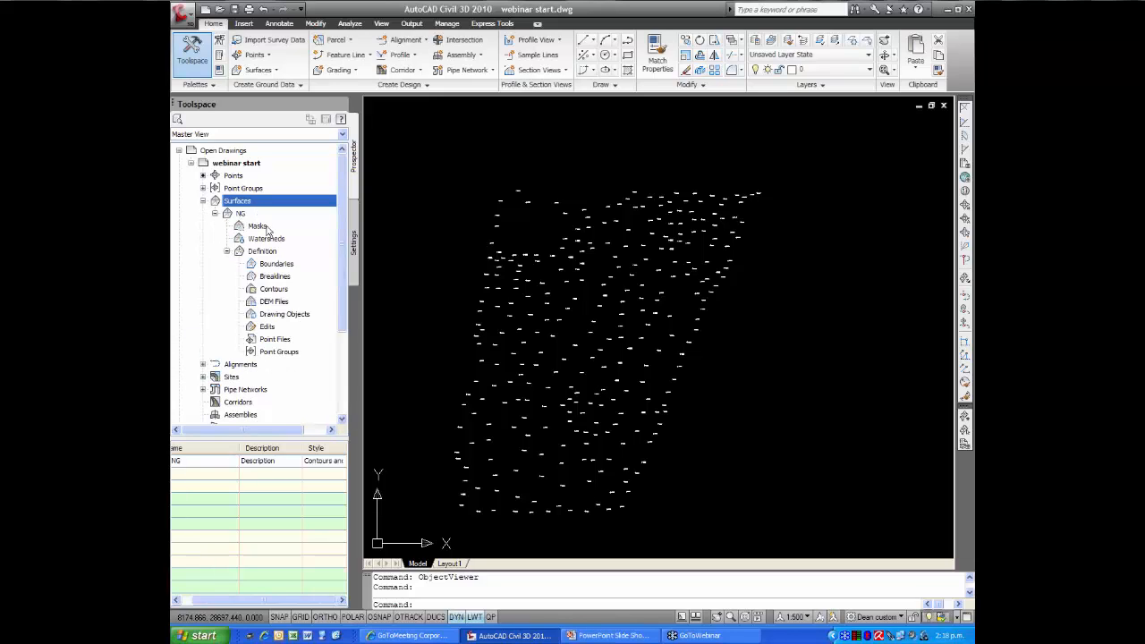
{"action": "right_click", "coordinate": [283, 354]}
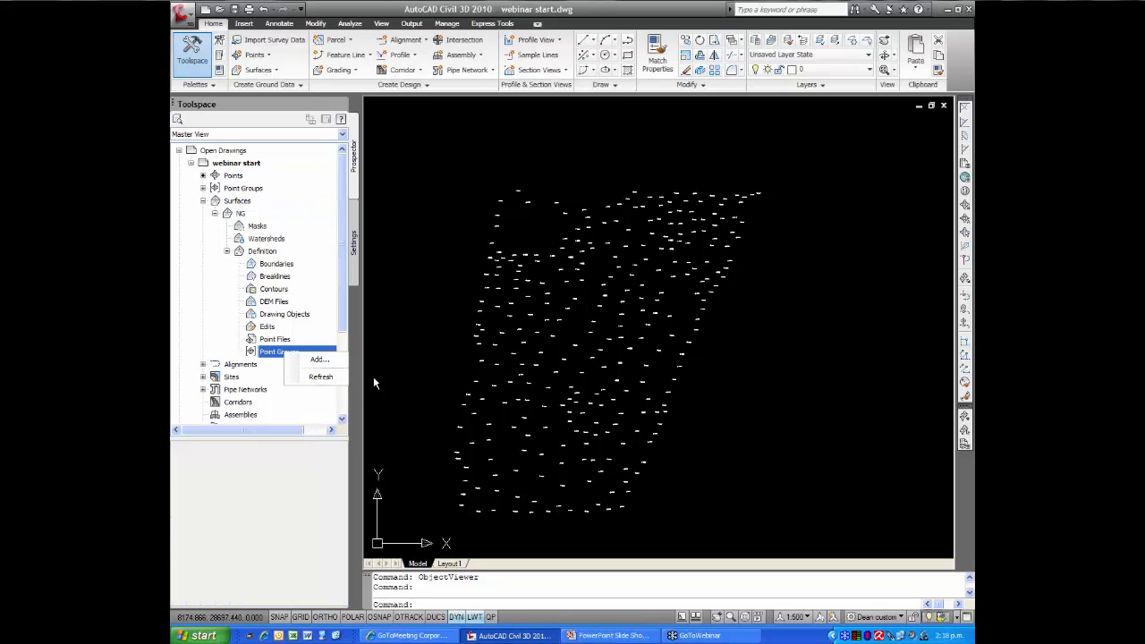
{"action": "left_click", "coordinate": [320, 359]}
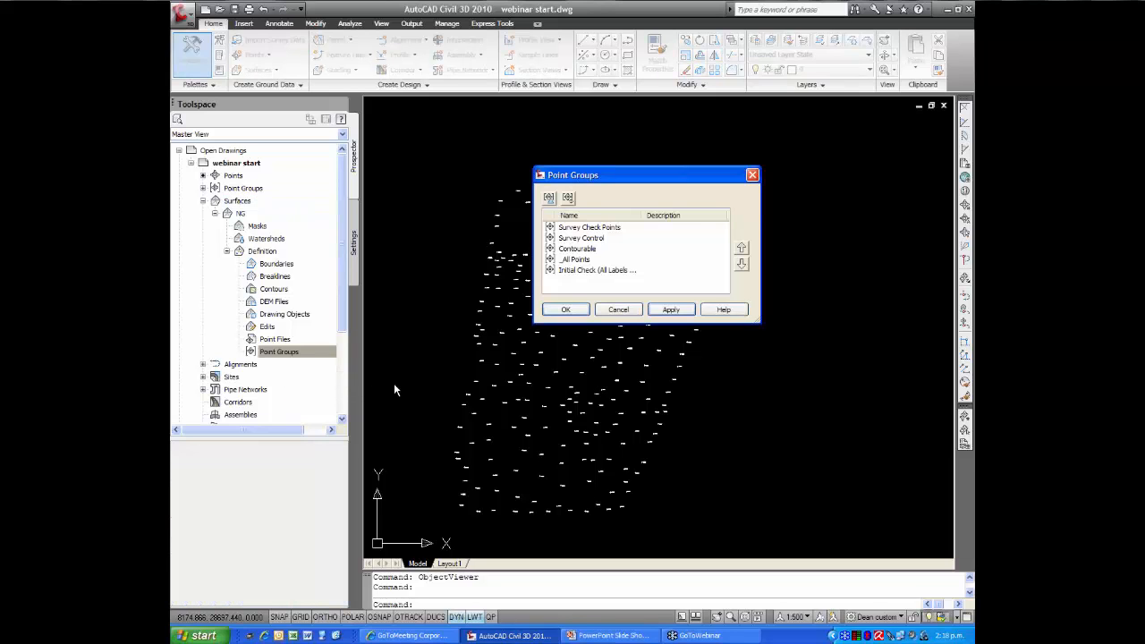
{"action": "left_click", "coordinate": [581, 252]}
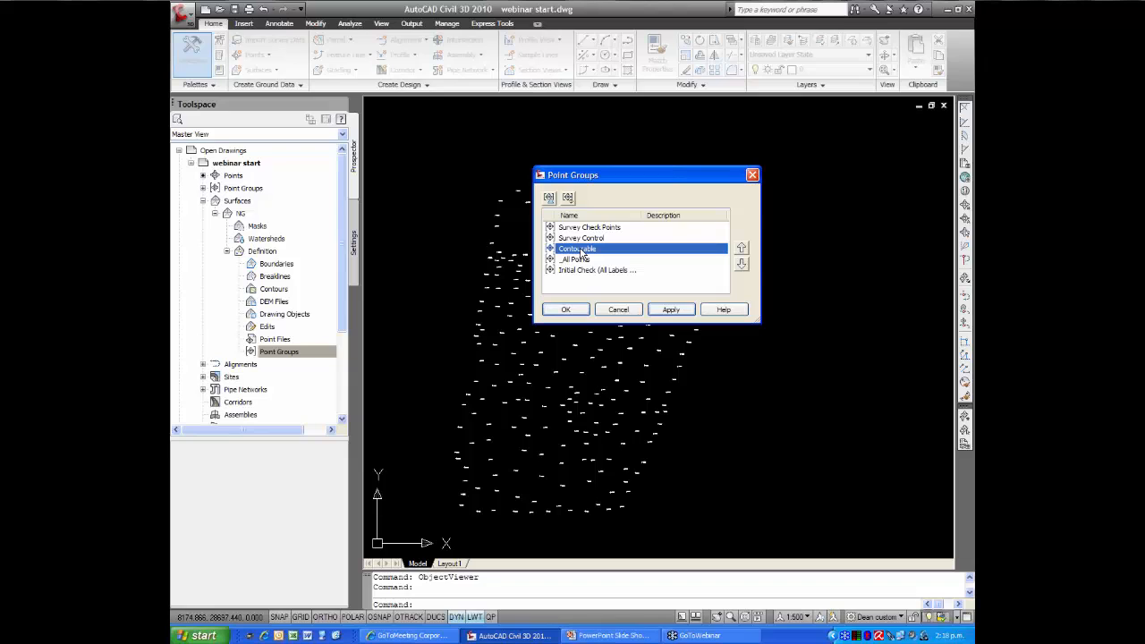
{"action": "left_click", "coordinate": [654, 261]}
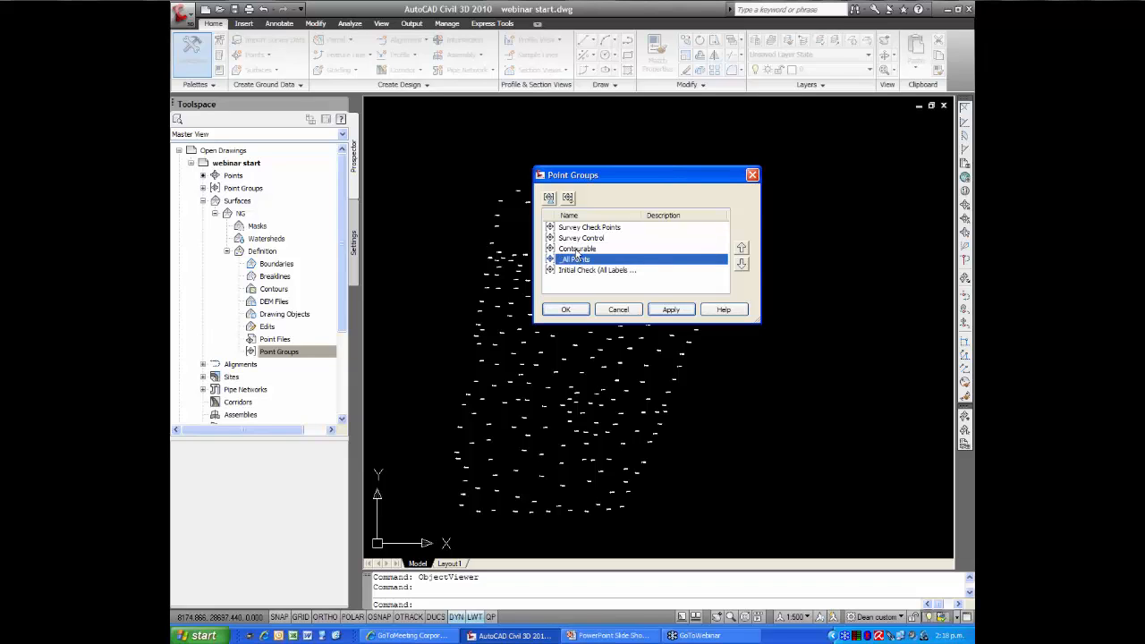
{"action": "left_click", "coordinate": [577, 251]}
{"action": "left_click", "coordinate": [564, 311]}
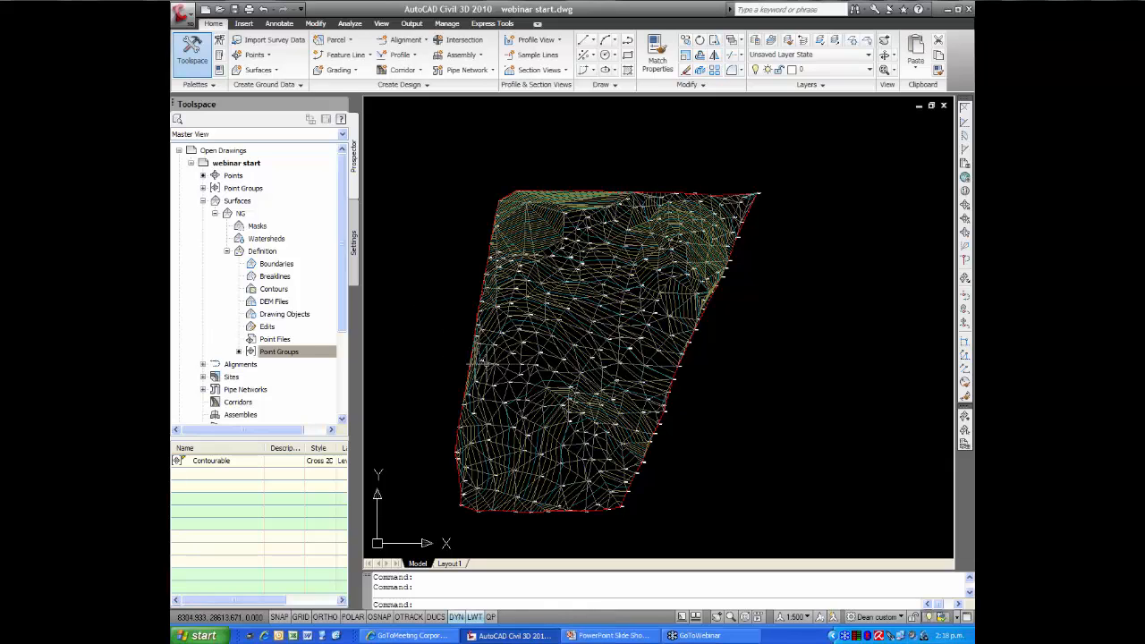
Examine the NG surface in 3D in the Object Viewer from plan and several oblique angles
{"action": "left_click", "coordinate": [479, 369]}
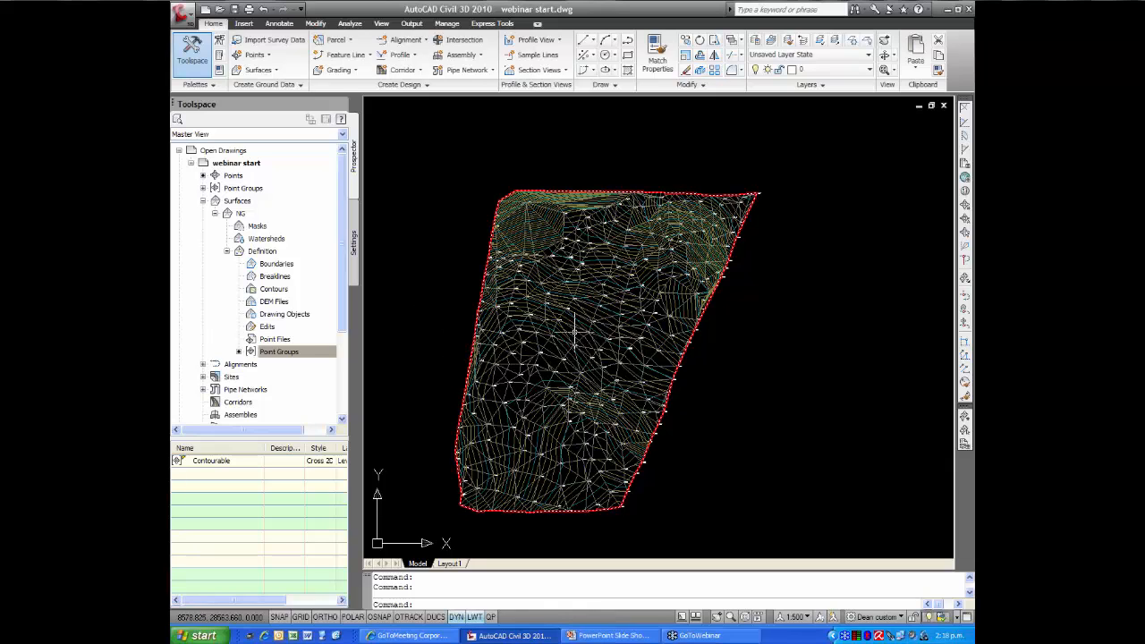
{"action": "right_click", "coordinate": [574, 331]}
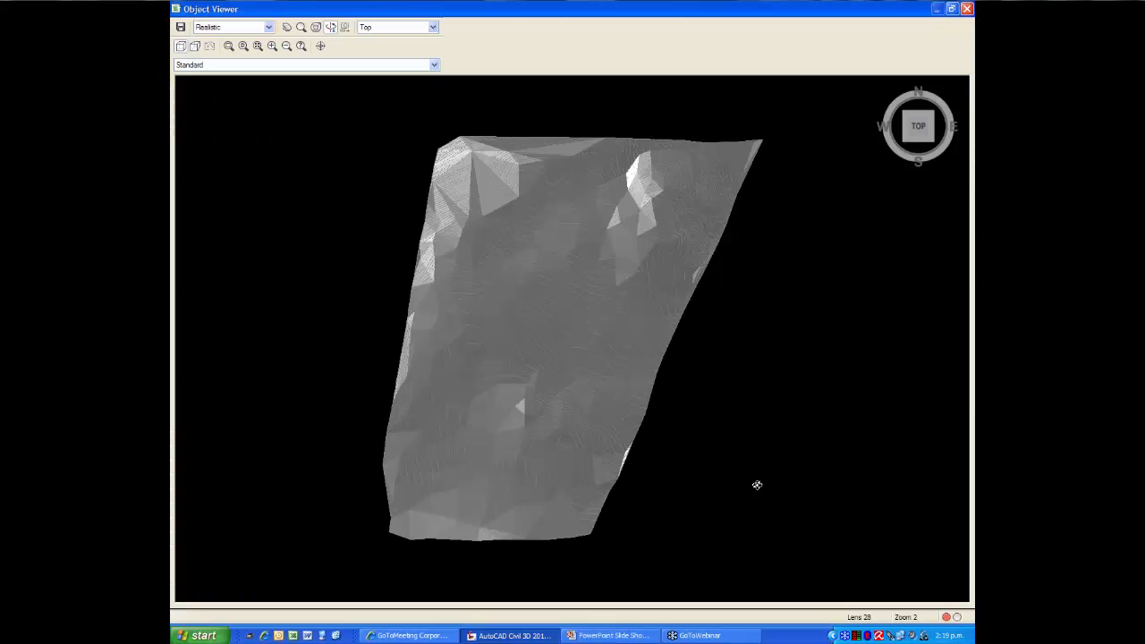
{"action": "mouse_move", "coordinate": [700, 535]}
{"action": "left_mouse_down"}
{"action": "mouse_move", "coordinate": [642, 501]}
{"action": "mouse_move", "coordinate": [643, 463]}
{"action": "mouse_move", "coordinate": [573, 457]}
{"action": "mouse_move", "coordinate": [686, 465]}
{"action": "mouse_move", "coordinate": [524, 488]}
{"action": "mouse_move", "coordinate": [610, 478]}
{"action": "left_mouse_up"}
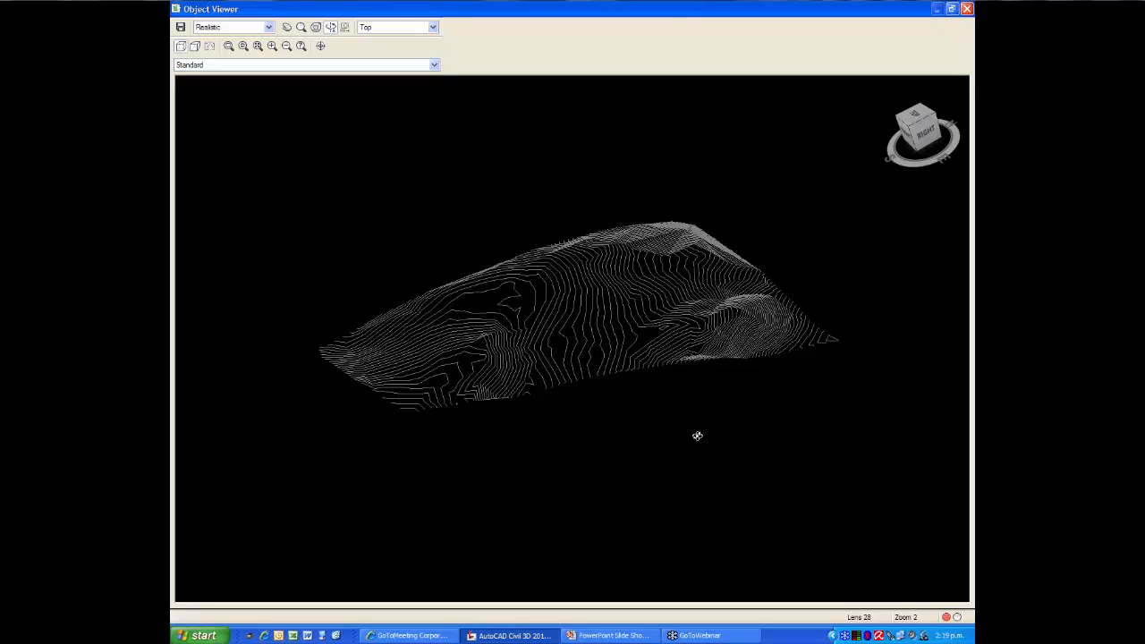
{"action": "left_click_drag", "start_coordinate": [698, 436], "coordinate": [452, 473]}
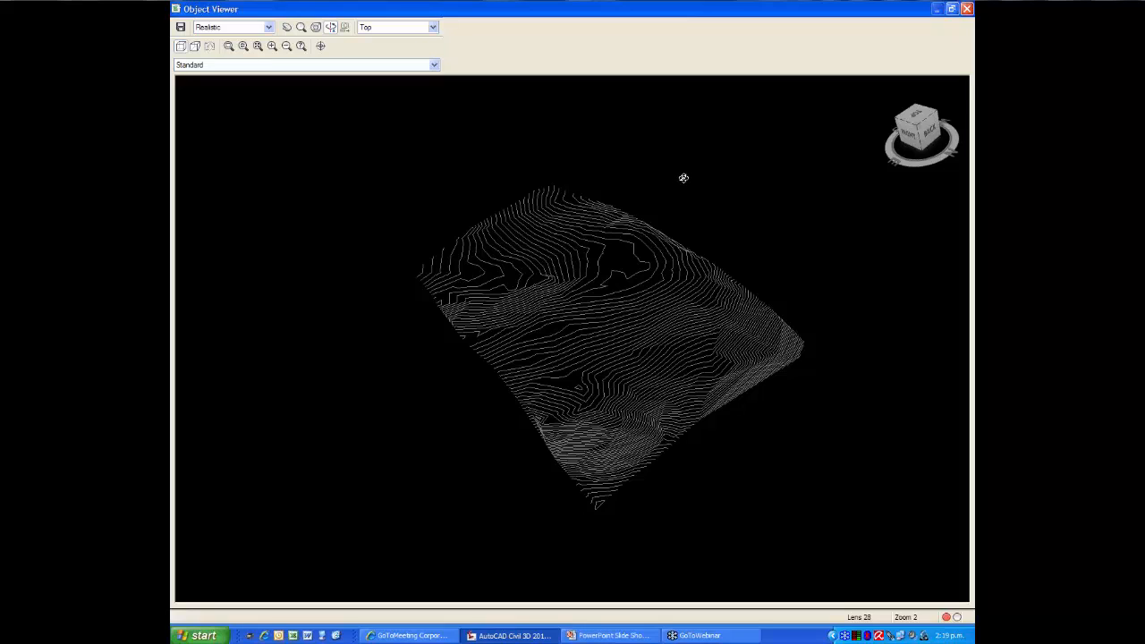
{"action": "left_click", "coordinate": [967, 8]}
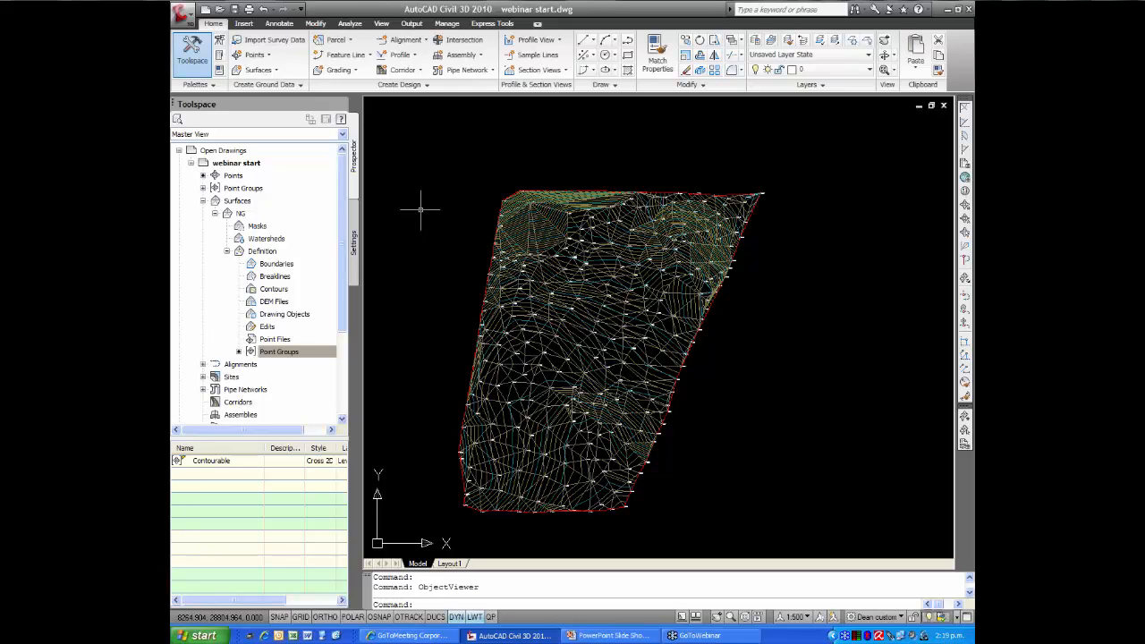
Examine the point levels and triangulation around the steep area at the north-west corner of the NG surface
{"action": "type", "text": "zw"}
{"action": "key", "text": "Return"}
{"action": "left_click", "coordinate": [471, 169]}
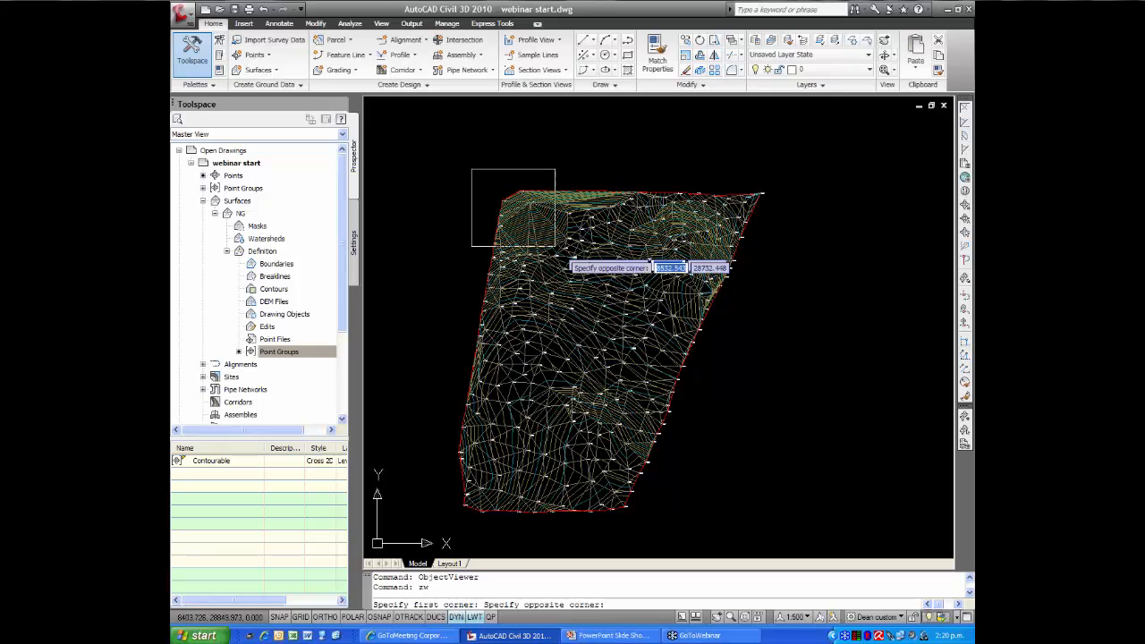
{"action": "left_click", "coordinate": [606, 260]}
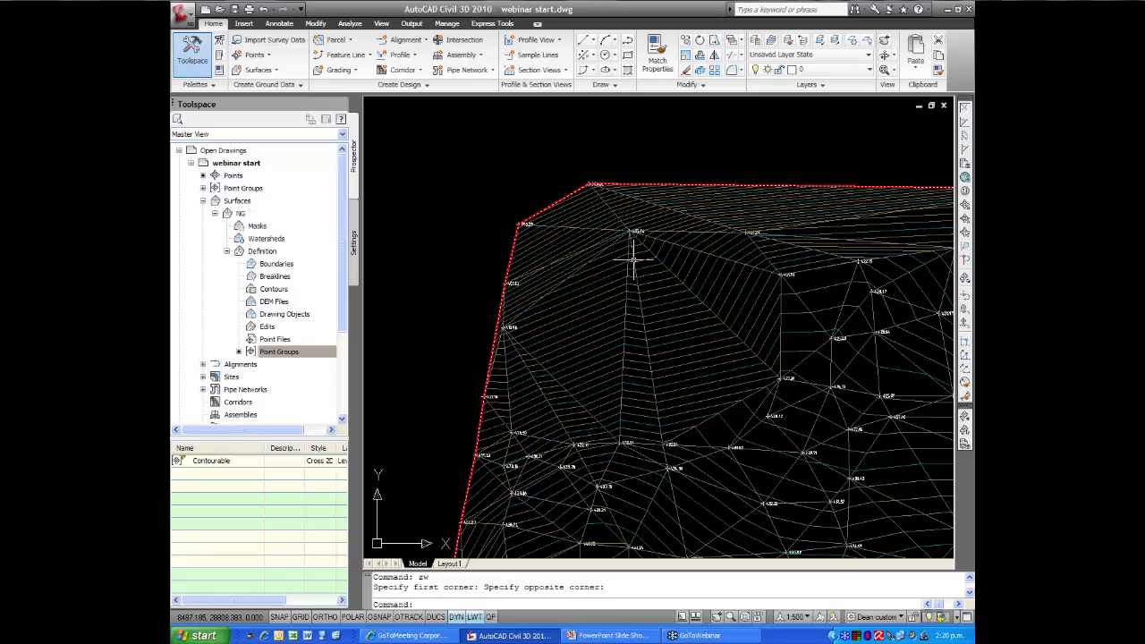
{"action": "scroll", "coordinate": [650, 269], "scroll_direction": "up", "scroll_amount": 3}
{"action": "middle_click_drag", "start_coordinate": [652, 251], "coordinate": [635, 312]}
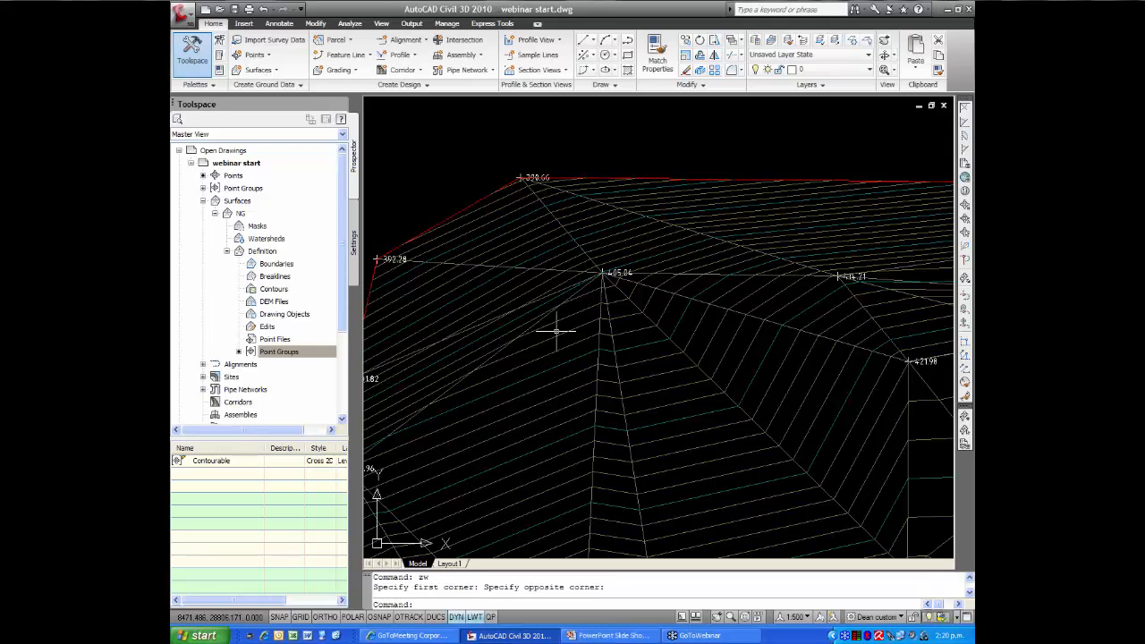
{"action": "scroll", "coordinate": [555, 326], "scroll_direction": "down", "scroll_amount": 3}
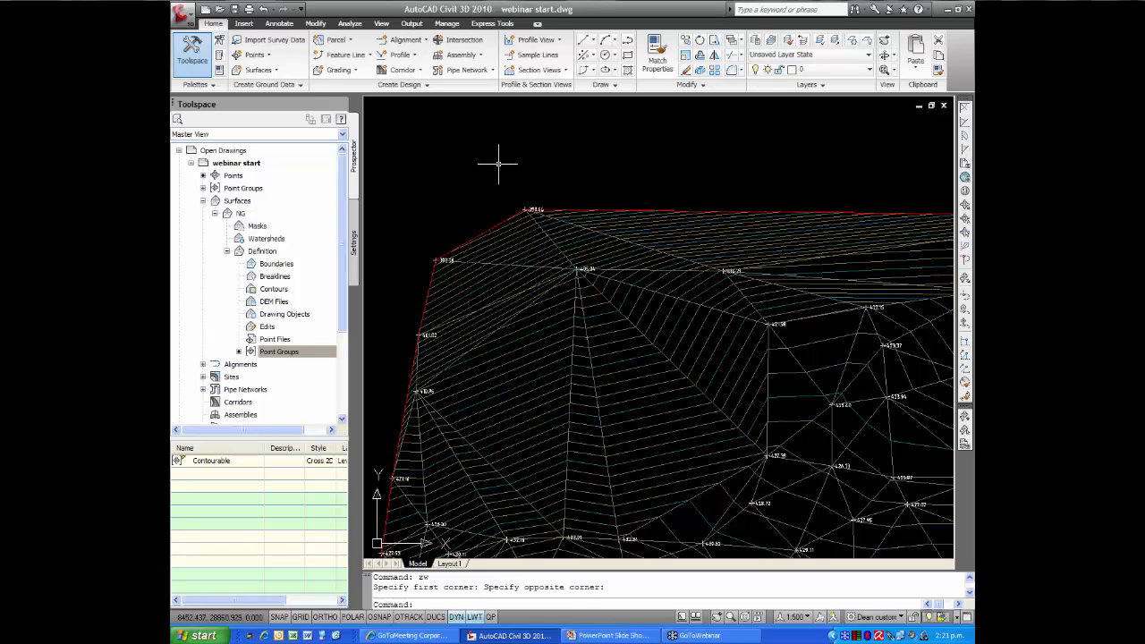
Open the exclusion criteria in the properties of the Contourable point group
{"action": "left_click", "coordinate": [203, 189]}
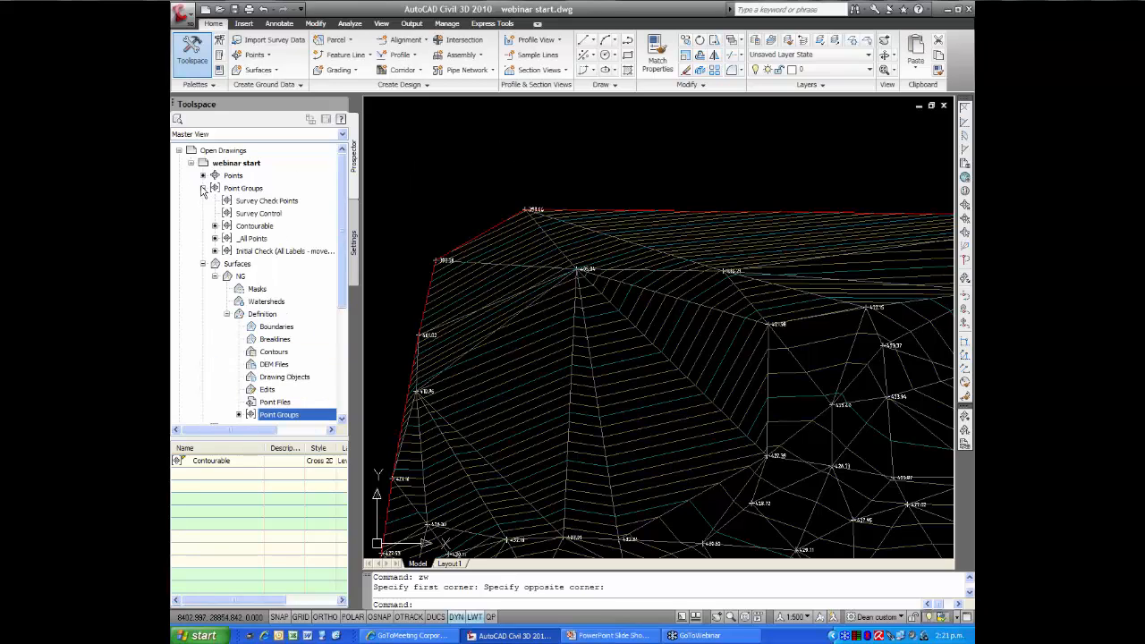
{"action": "right_click", "coordinate": [266, 229]}
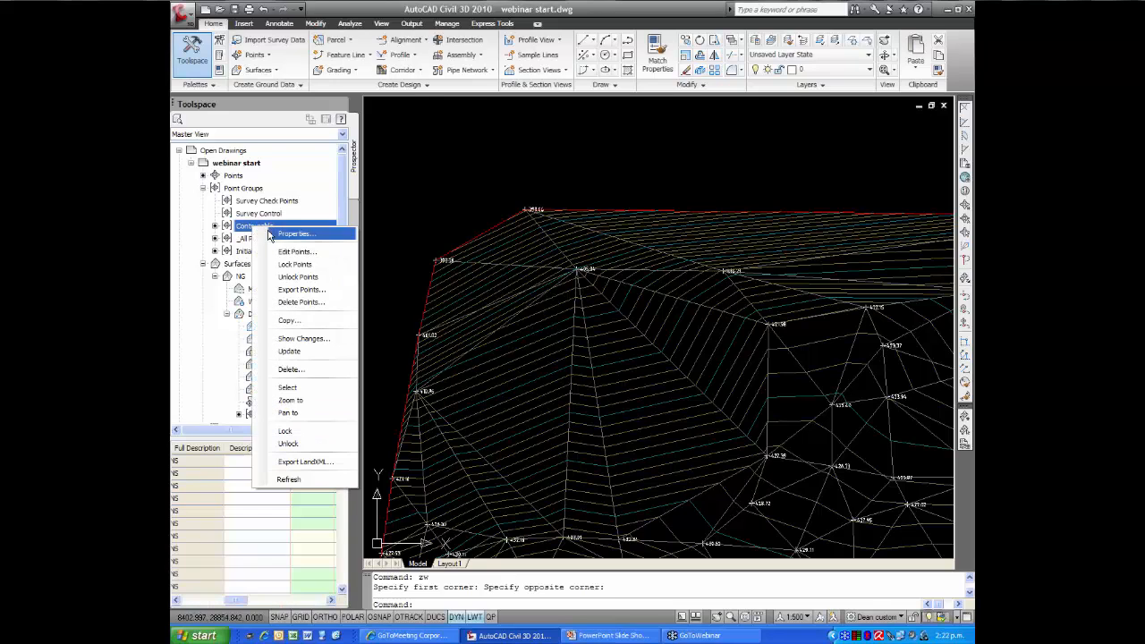
{"action": "left_click", "coordinate": [275, 234]}
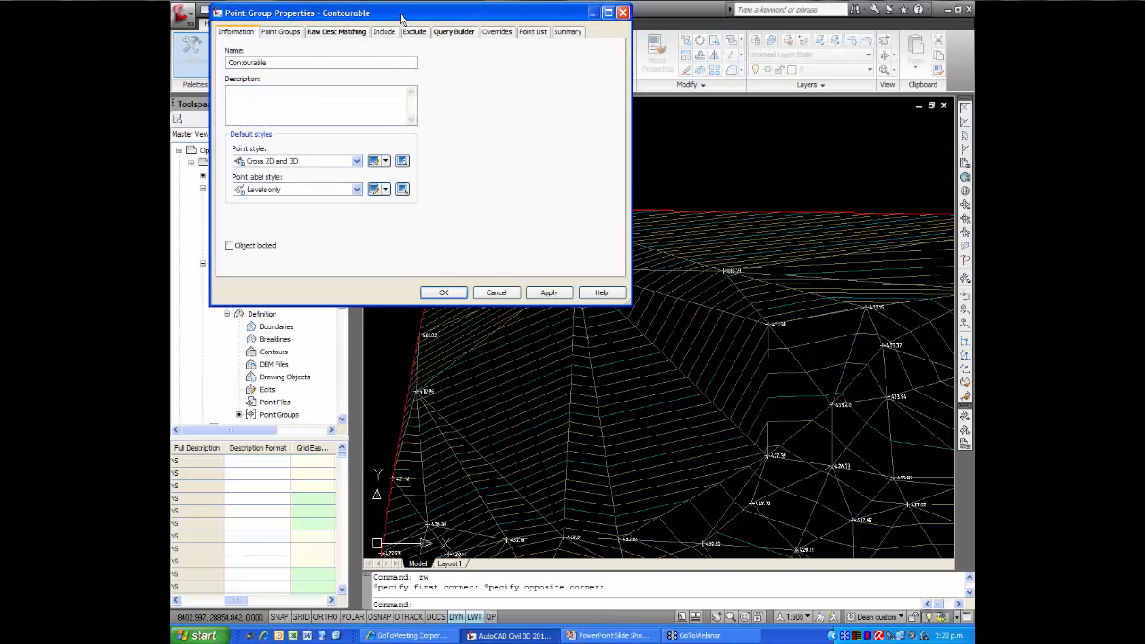
{"action": "left_click_drag", "start_coordinate": [401, 18], "coordinate": [463, 57]}
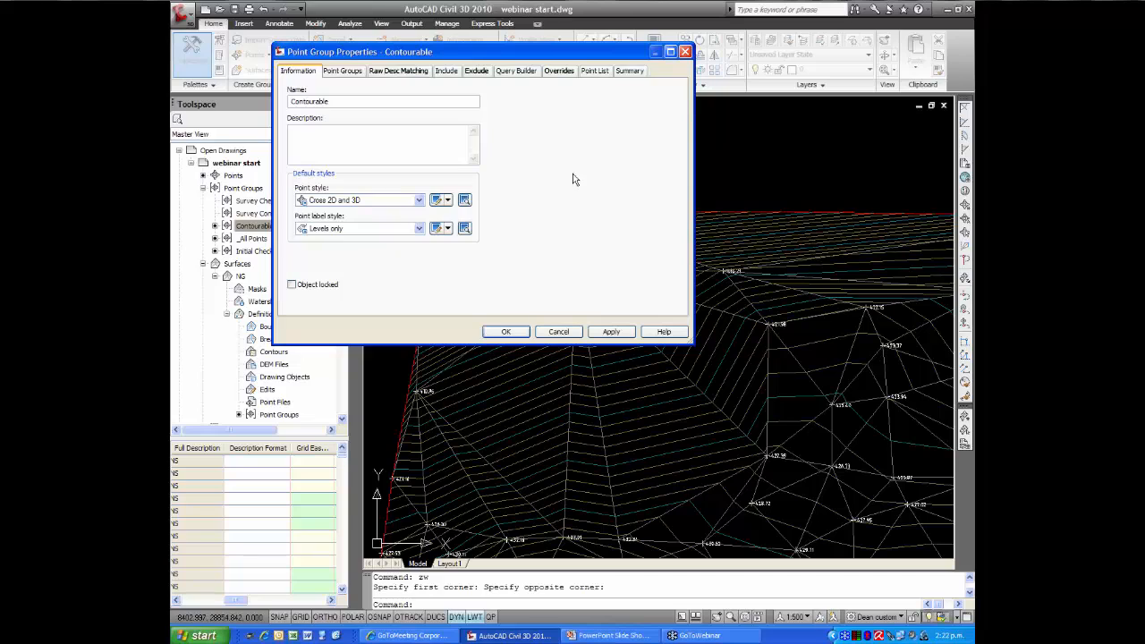
{"action": "left_click", "coordinate": [475, 71]}
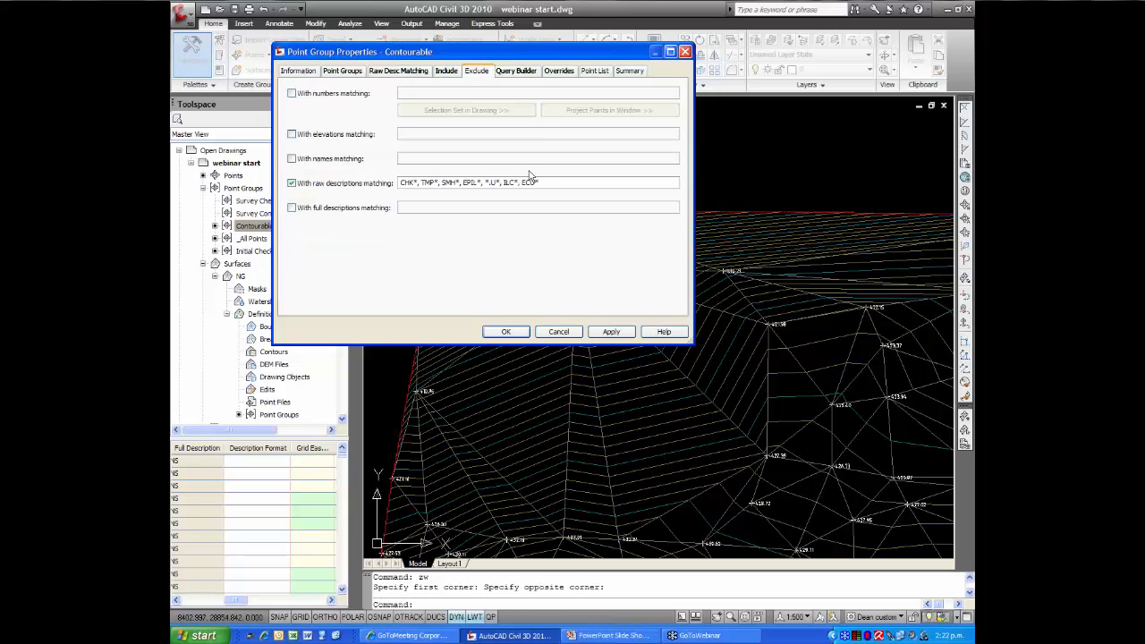
Exclude point 103, the 405.04 level point near the north-west corner, from the Contourable group by number, picking it in the drawing
{"action": "left_click", "coordinate": [292, 94]}
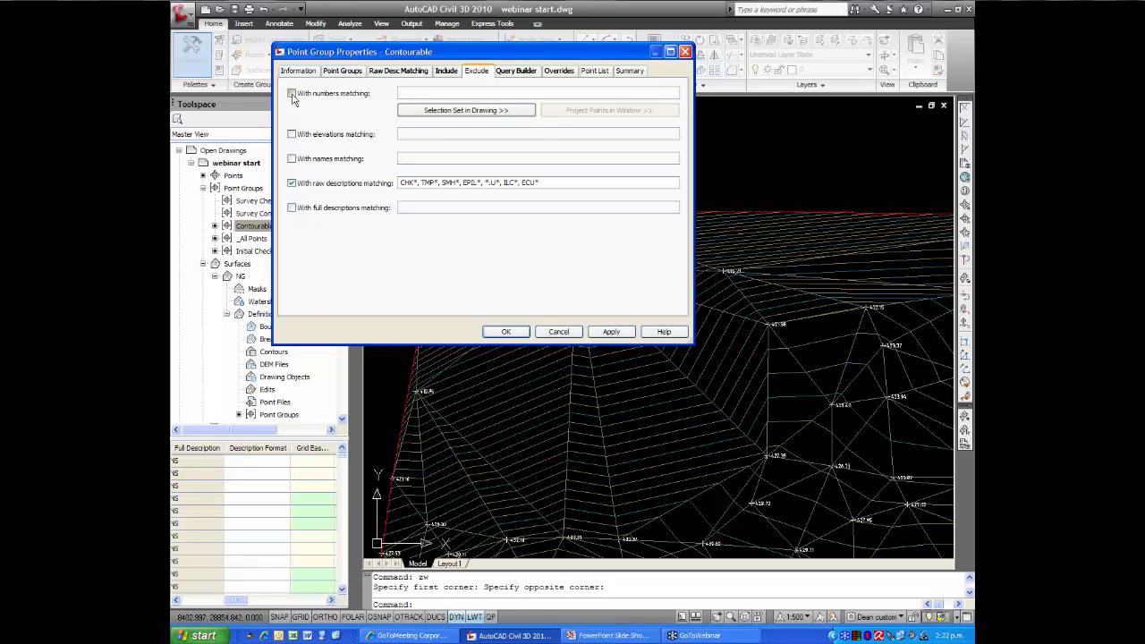
{"action": "left_click", "coordinate": [443, 111]}
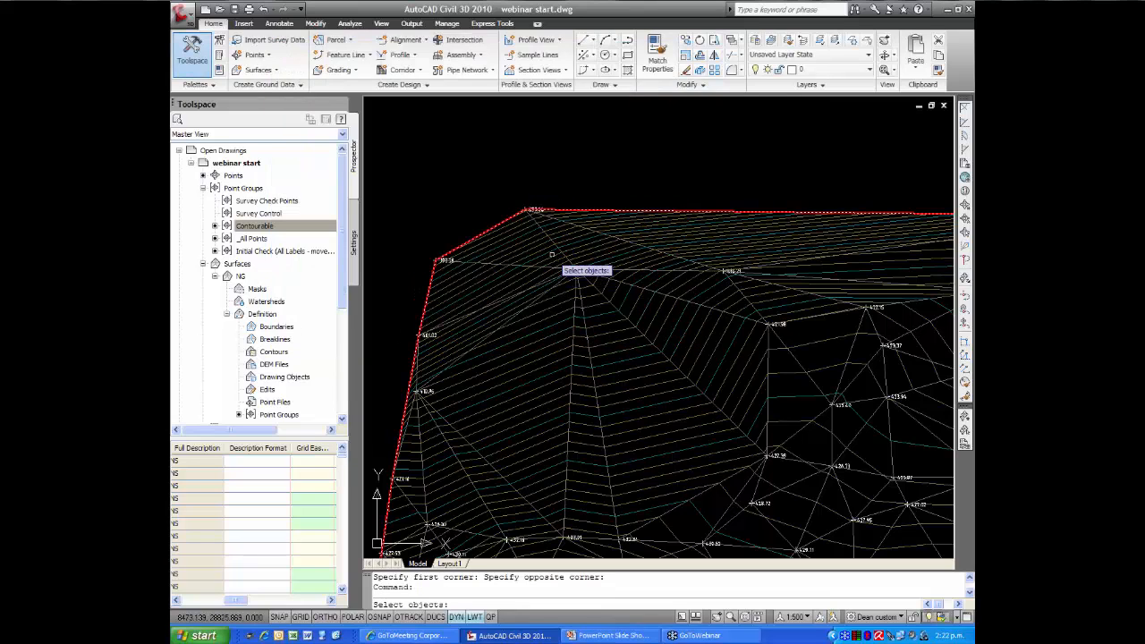
{"action": "left_click", "coordinate": [603, 286]}
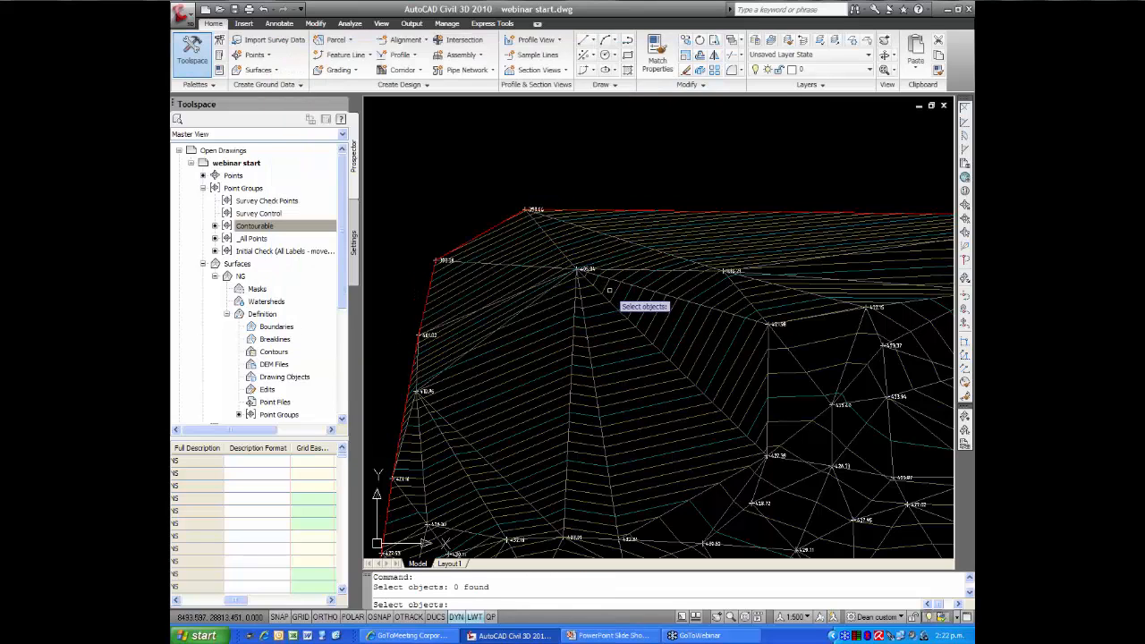
{"action": "left_click", "coordinate": [587, 270]}
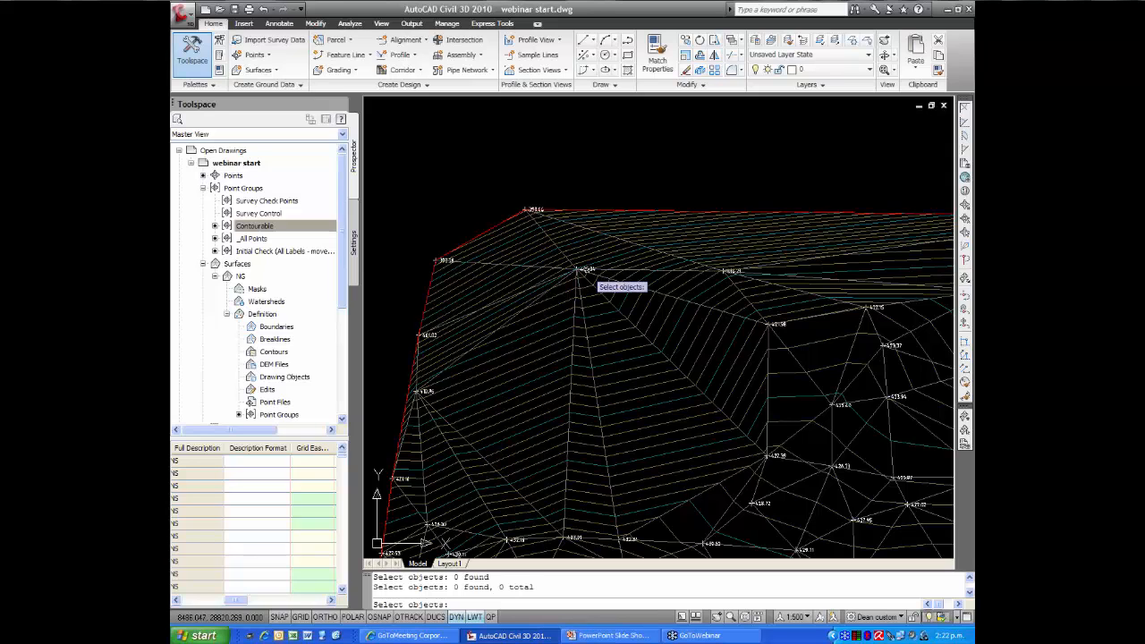
{"action": "scroll", "coordinate": [572, 269], "scroll_direction": "up", "scroll_amount": 3}
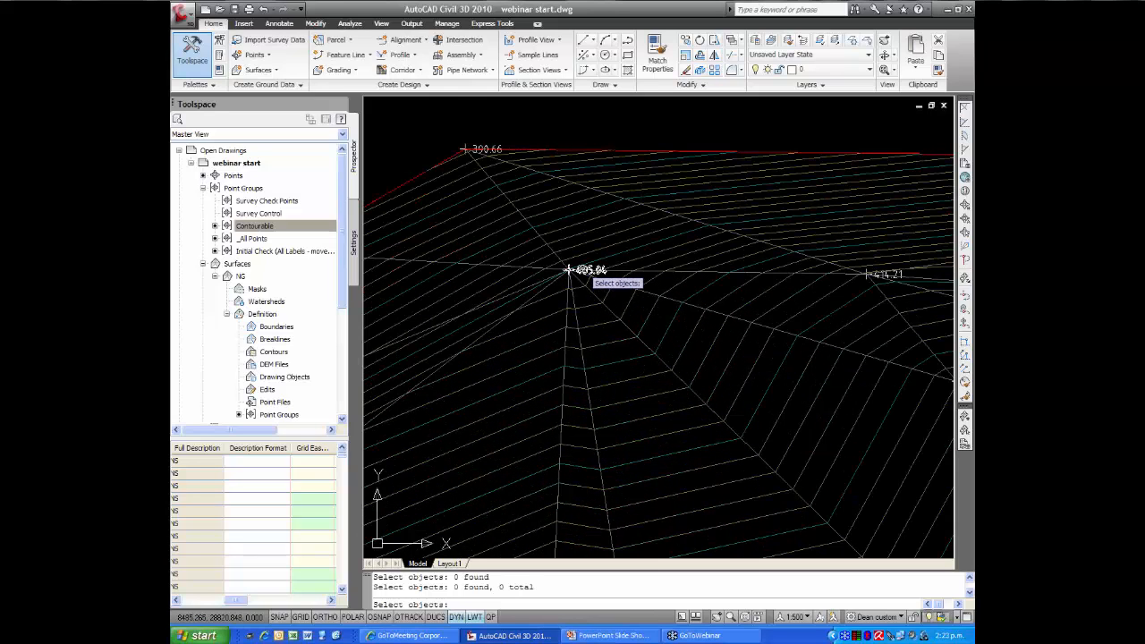
{"action": "left_click", "coordinate": [569, 269]}
{"action": "key", "text": "Return"}
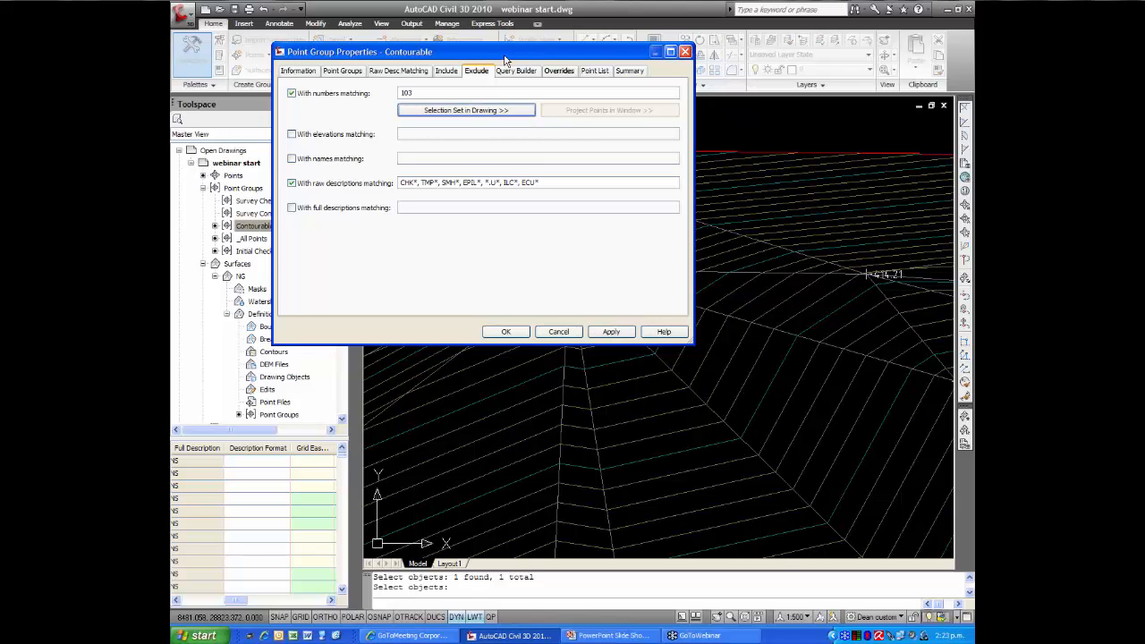
{"action": "left_click_drag", "start_coordinate": [505, 59], "coordinate": [519, 362]}
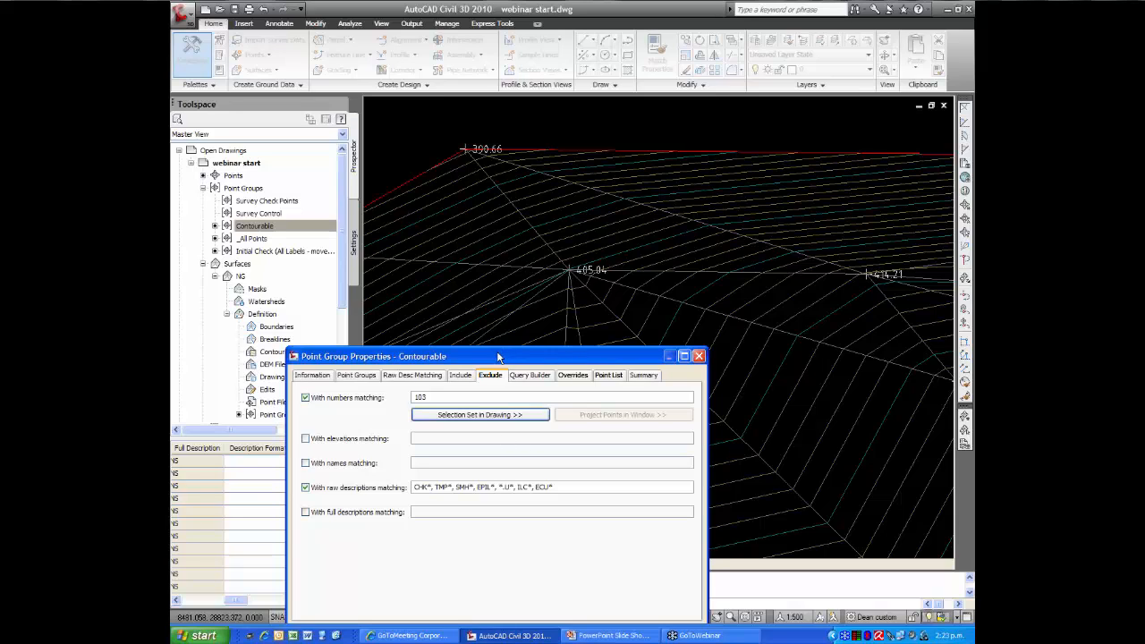
{"action": "left_click_drag", "start_coordinate": [498, 357], "coordinate": [440, 306]}
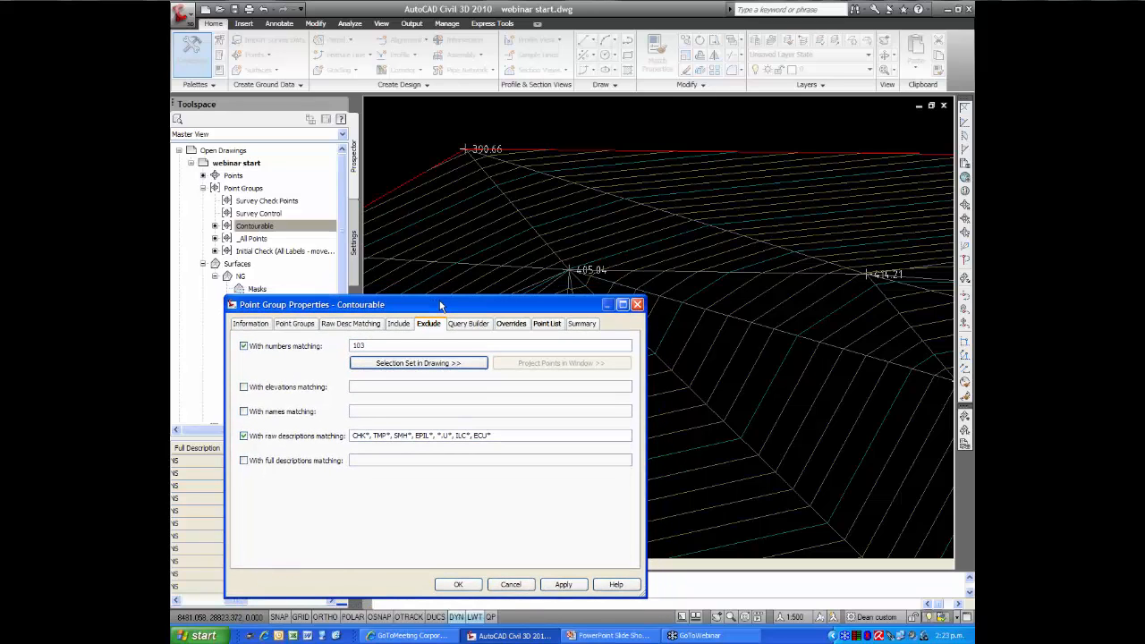
{"action": "left_click", "coordinate": [458, 585]}
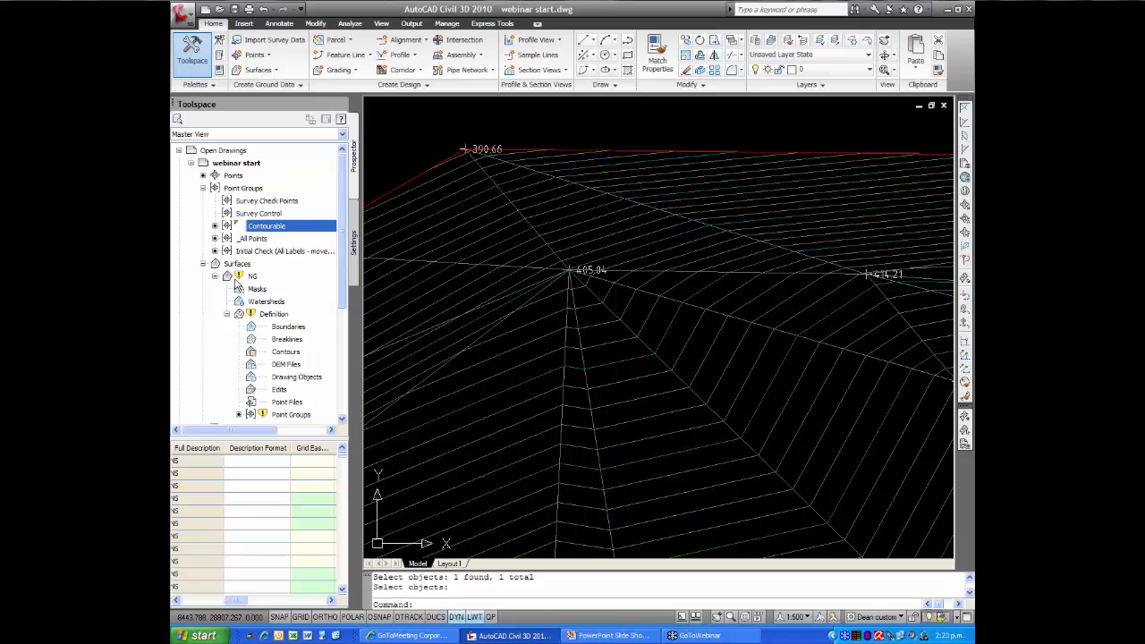
Turn on automatic rebuilding for the NG surface
{"action": "mouse_move", "coordinate": [237, 283]}
{"action": "right_click", "coordinate": [255, 282]}
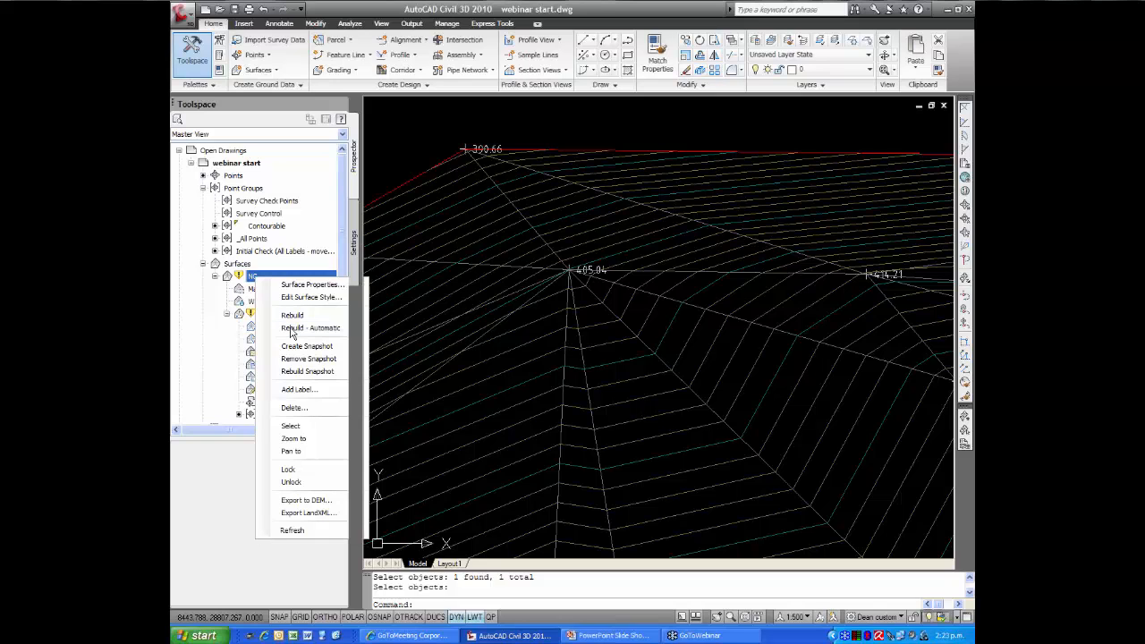
{"action": "left_click", "coordinate": [291, 329]}
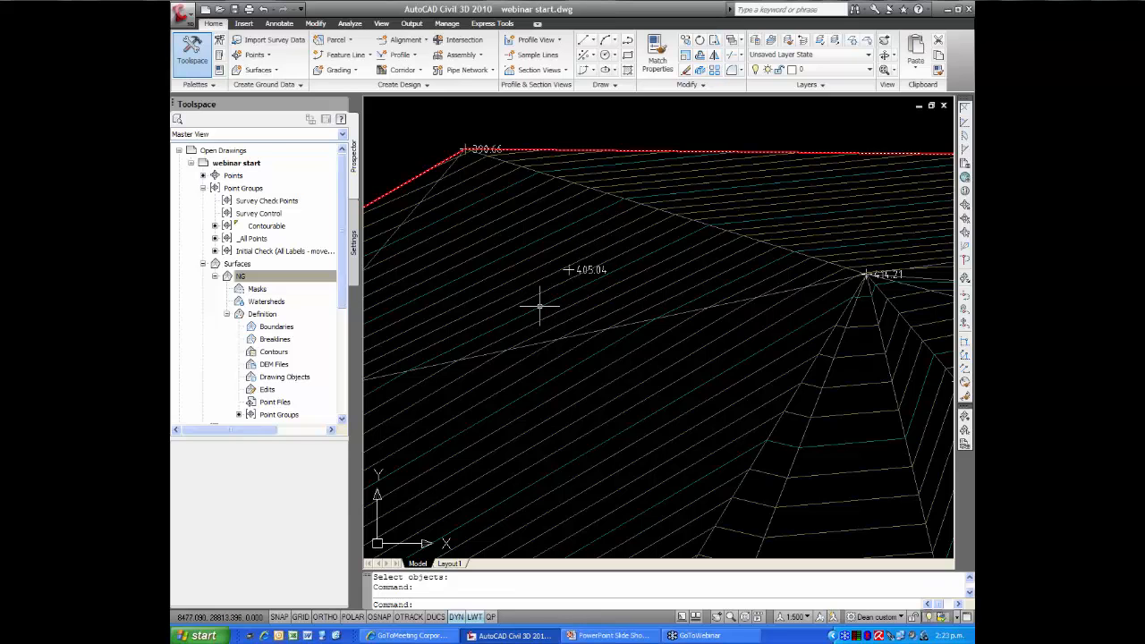
Add point 104, the 414.21 level point, to the number exclusions of the Contourable group by picking it in the drawing
{"action": "scroll", "coordinate": [539, 300], "scroll_direction": "down", "scroll_amount": 2}
{"action": "mouse_move", "coordinate": [533, 294]}
{"action": "middle_mouse_down"}
{"action": "mouse_move", "coordinate": [519, 278]}
{"action": "mouse_move", "coordinate": [543, 288]}
{"action": "mouse_move", "coordinate": [542, 271]}
{"action": "middle_mouse_up"}
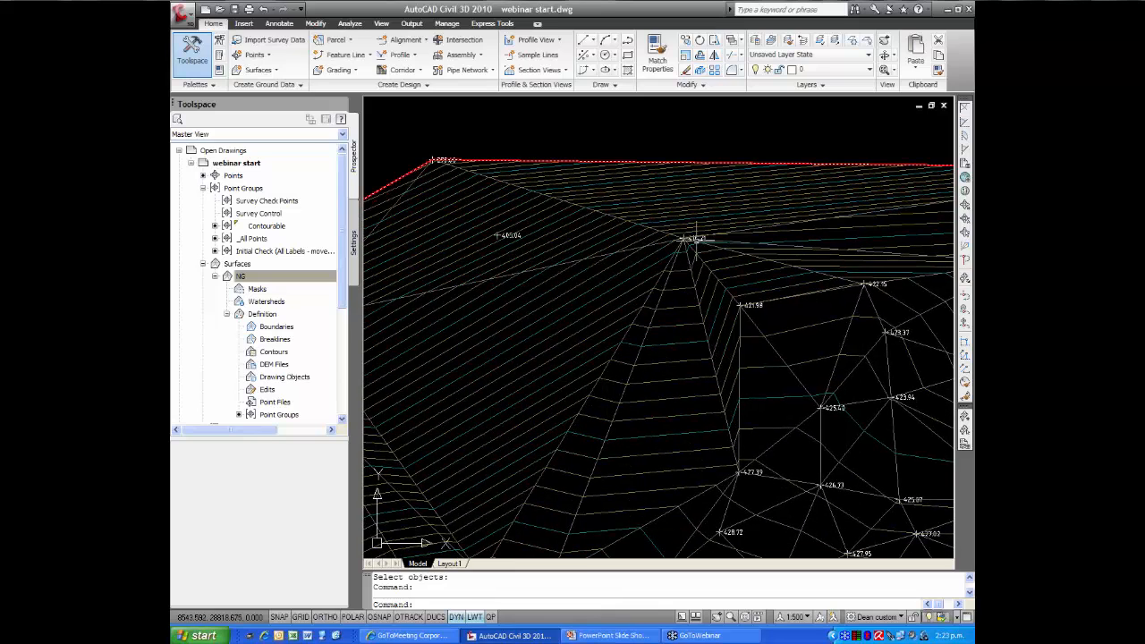
{"action": "right_click", "coordinate": [265, 229]}
{"action": "left_click", "coordinate": [310, 232]}
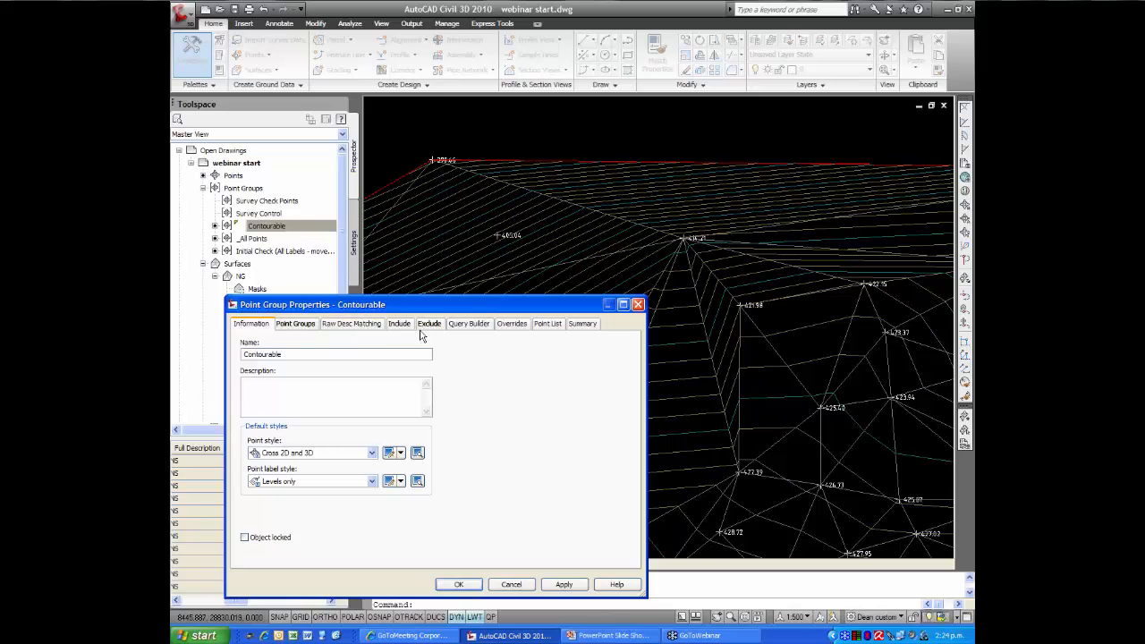
{"action": "left_click", "coordinate": [427, 326]}
{"action": "left_click", "coordinate": [389, 366]}
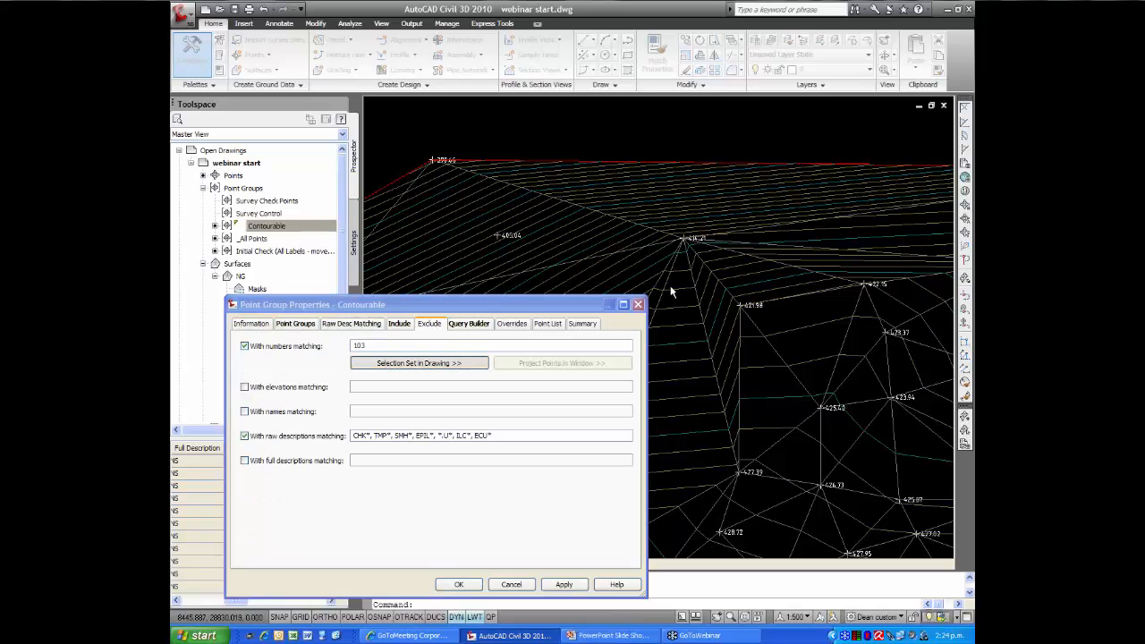
{"action": "scroll", "coordinate": [686, 239], "scroll_direction": "up", "scroll_amount": 3}
{"action": "left_click", "coordinate": [686, 239]}
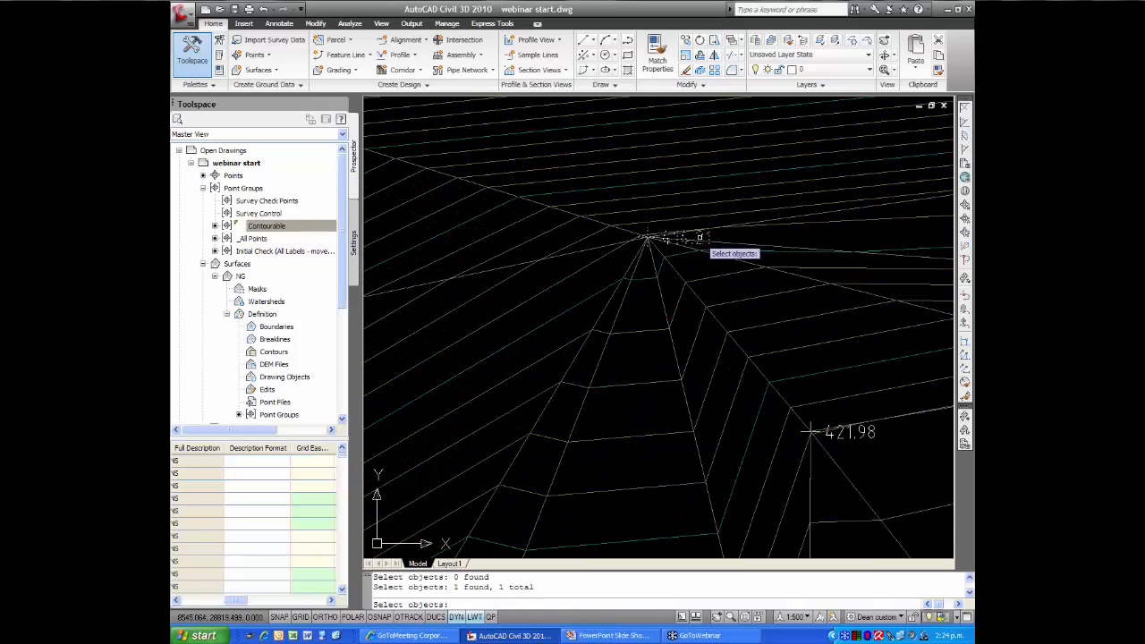
{"action": "scroll", "coordinate": [640, 244], "scroll_direction": "down", "scroll_amount": 4}
{"action": "middle_click_drag", "start_coordinate": [608, 268], "coordinate": [596, 237]}
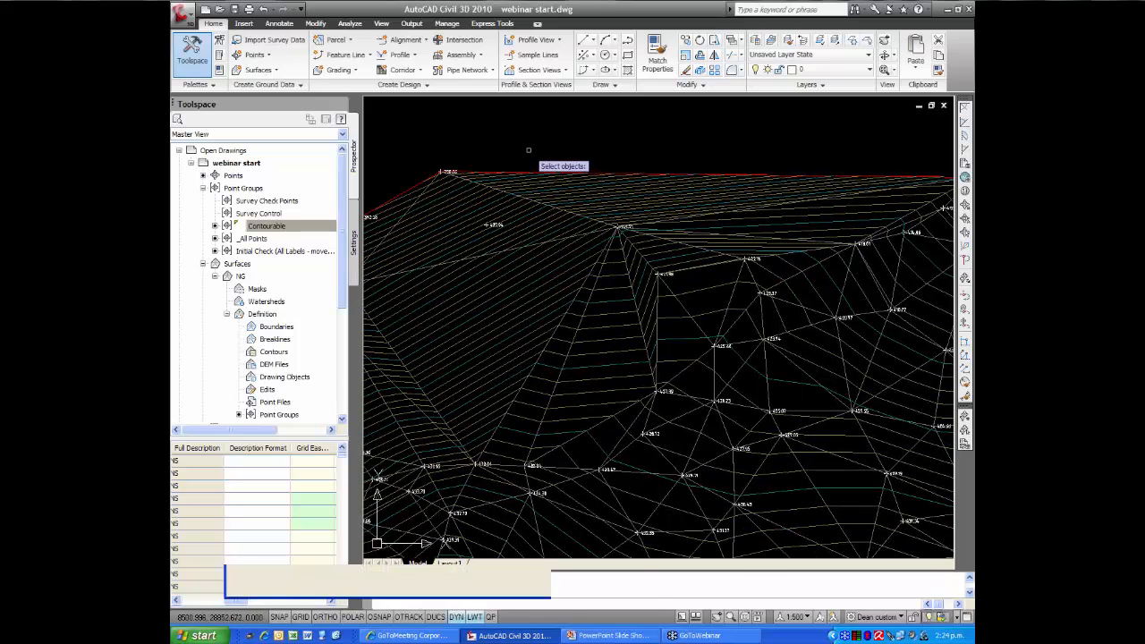
{"action": "key", "text": "Return"}
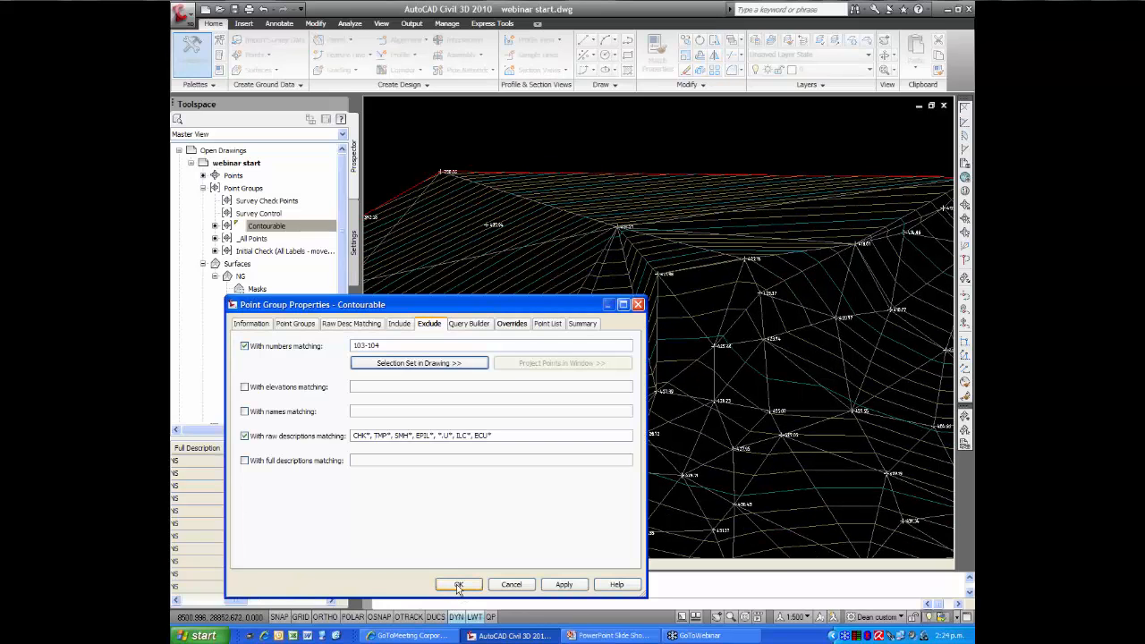
{"action": "left_click", "coordinate": [458, 585]}
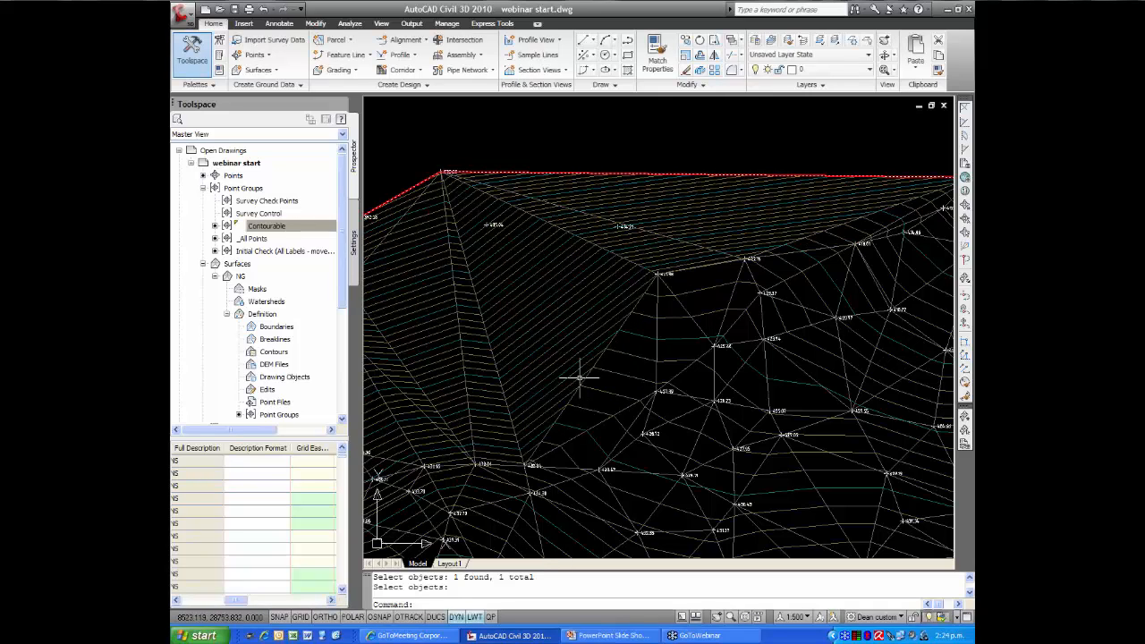
Examine the contours and triangulation across the whole NG surface and around its north-east corner
{"action": "scroll", "coordinate": [579, 378], "scroll_direction": "down", "scroll_amount": 3}
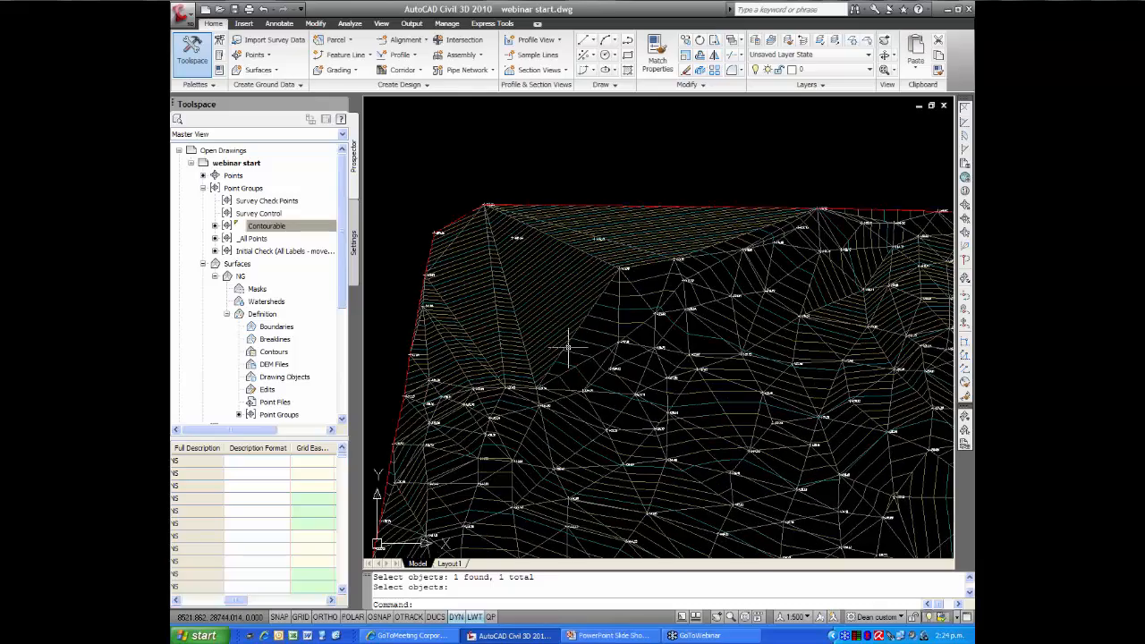
{"action": "scroll", "coordinate": [569, 358], "scroll_direction": "down", "scroll_amount": 3}
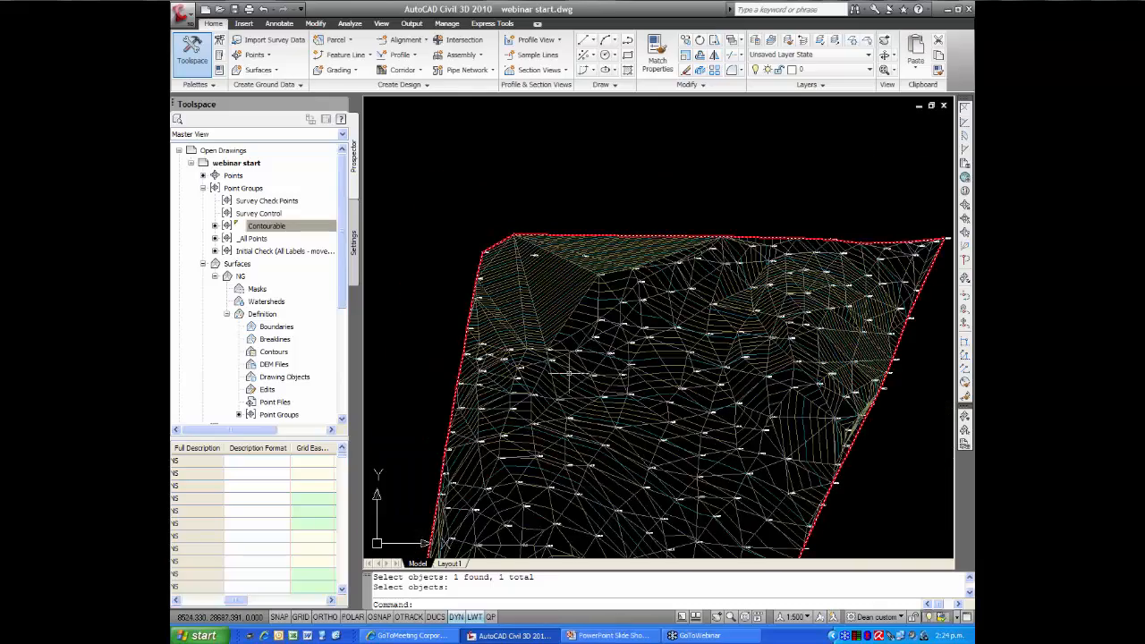
{"action": "middle_click_drag", "start_coordinate": [569, 374], "coordinate": [558, 304]}
{"action": "scroll", "coordinate": [588, 368], "scroll_direction": "down", "scroll_amount": 3}
{"action": "middle_click_drag", "start_coordinate": [588, 373], "coordinate": [573, 296]}
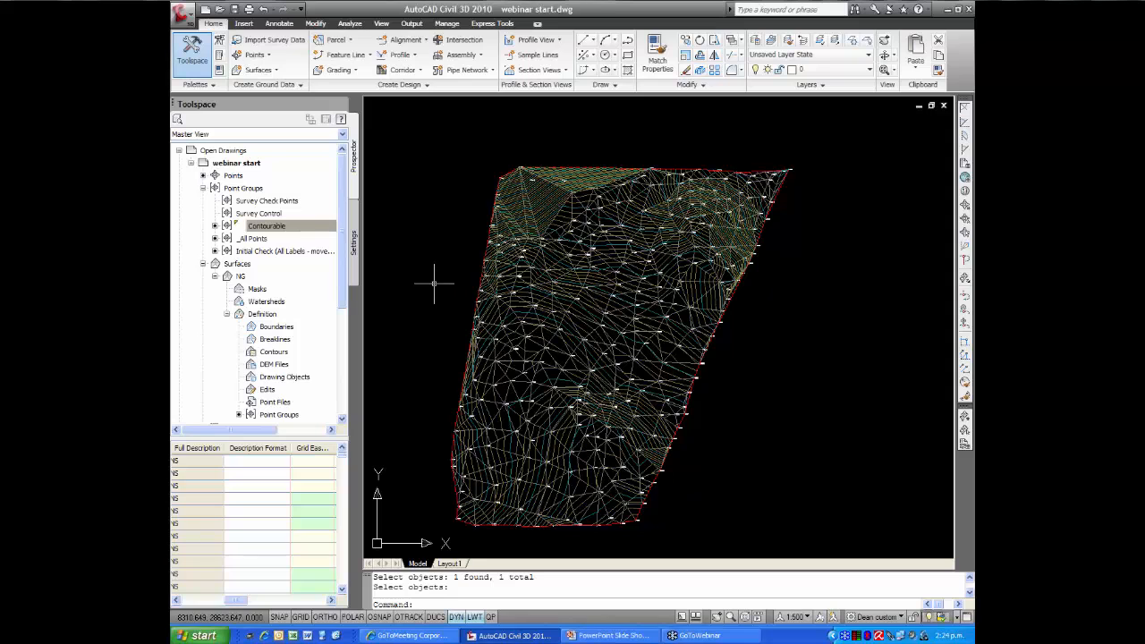
{"action": "middle_click_drag", "start_coordinate": [430, 277], "coordinate": [408, 272]}
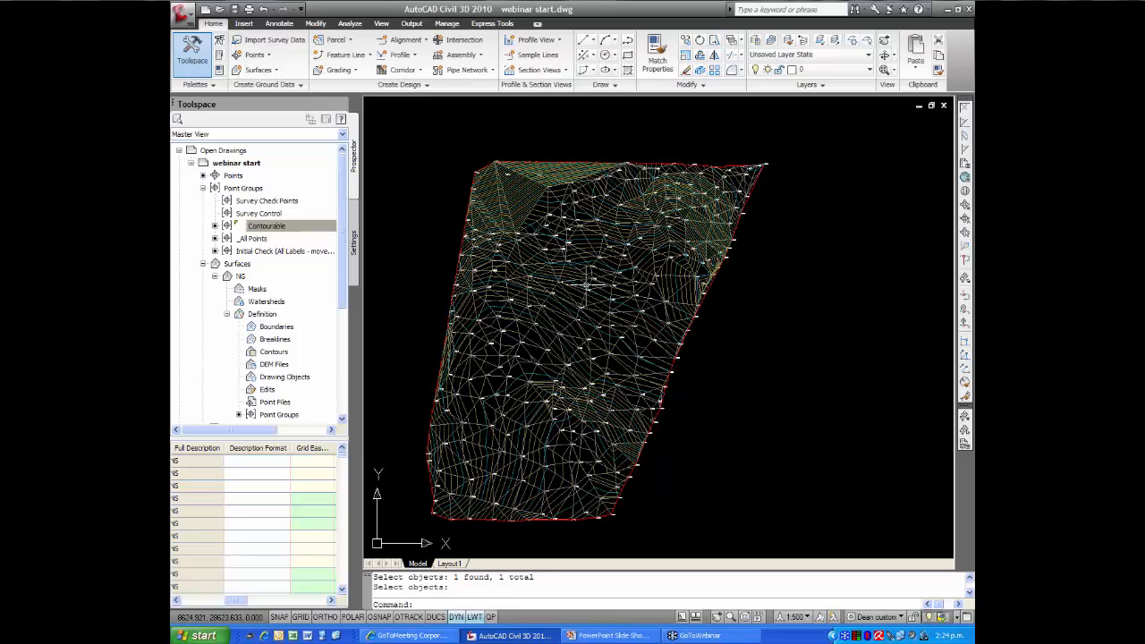
{"action": "type", "text": "zw"}
{"action": "key", "text": "Return"}
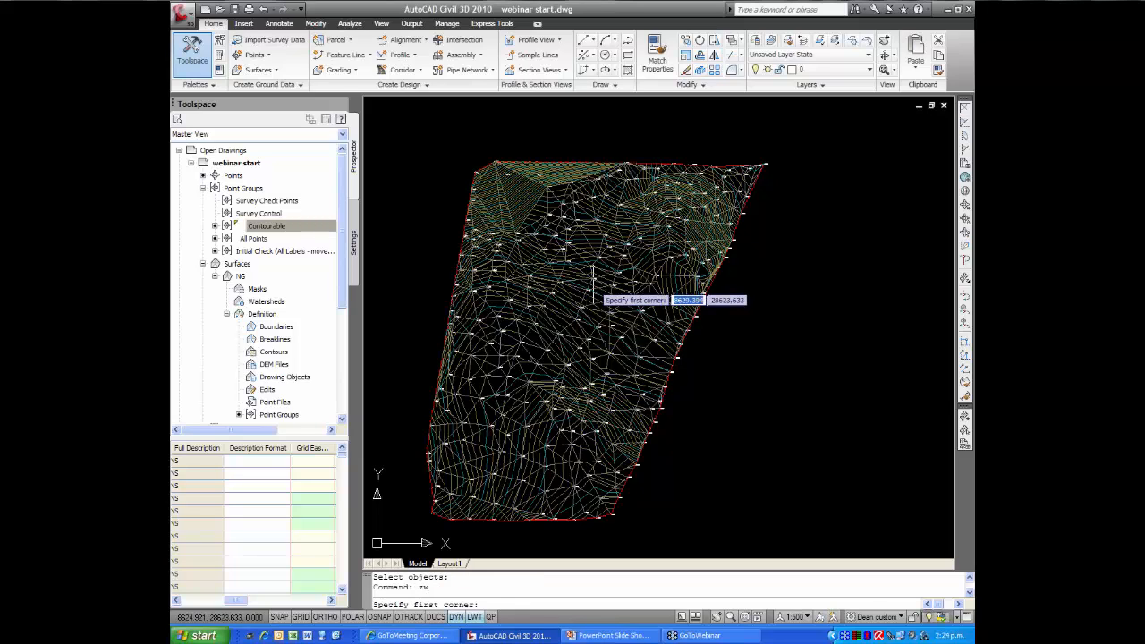
{"action": "left_click", "coordinate": [593, 136]}
{"action": "left_click", "coordinate": [773, 386]}
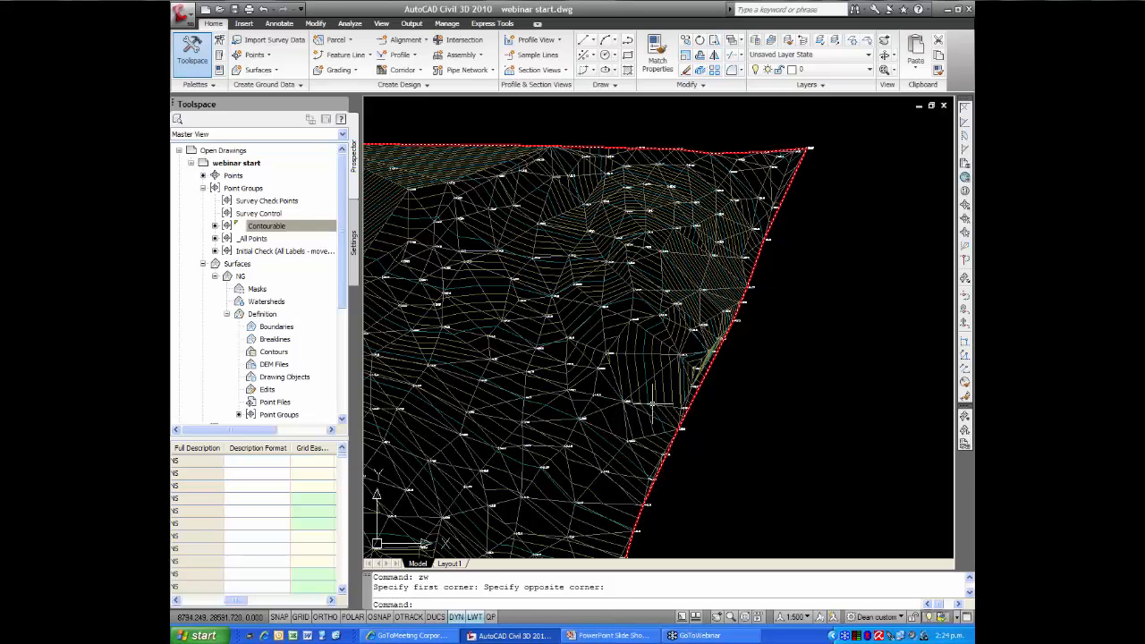
Change the NG surface style to Triangulation - Cyan in the surface properties
{"action": "mouse_move", "coordinate": [638, 387]}
{"action": "left_click", "coordinate": [607, 384]}
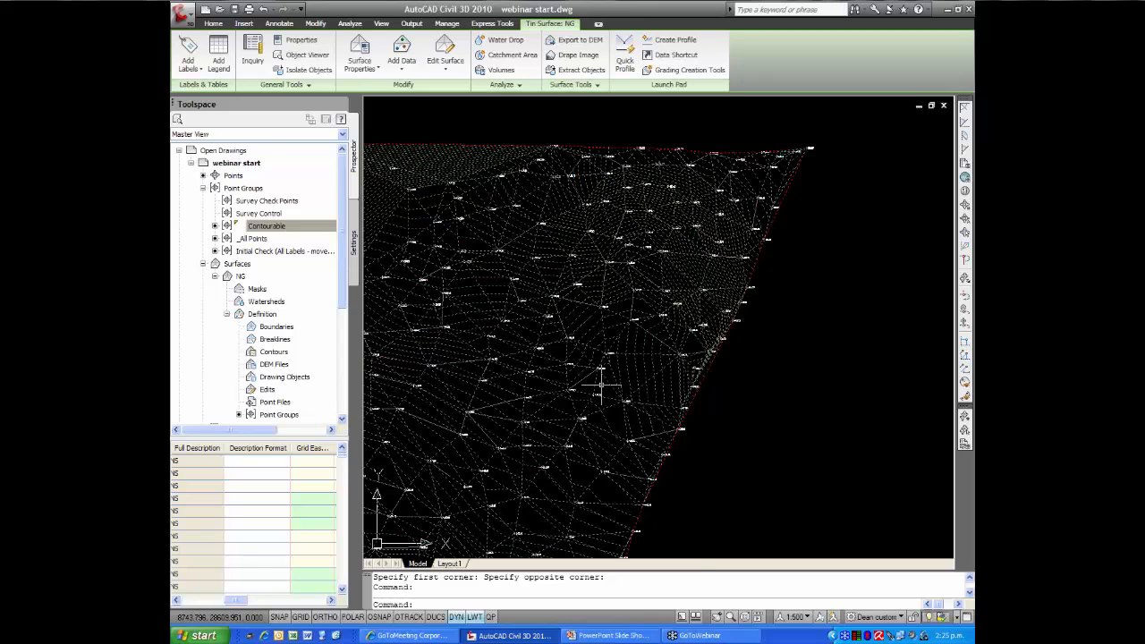
{"action": "right_click", "coordinate": [605, 388]}
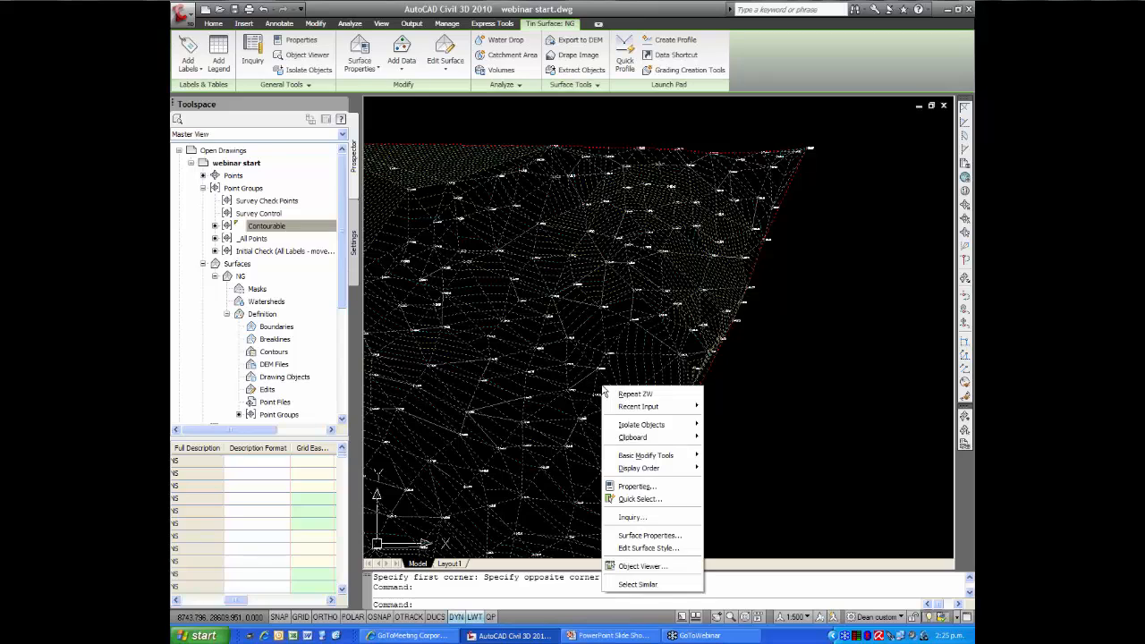
{"action": "left_click", "coordinate": [648, 536]}
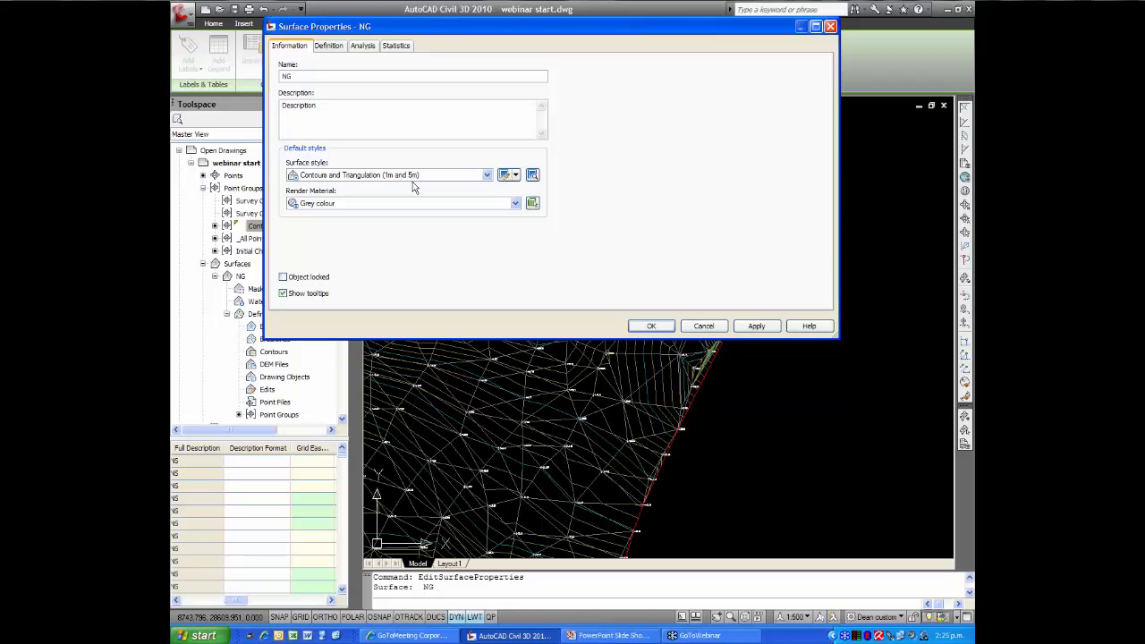
{"action": "left_click", "coordinate": [487, 175]}
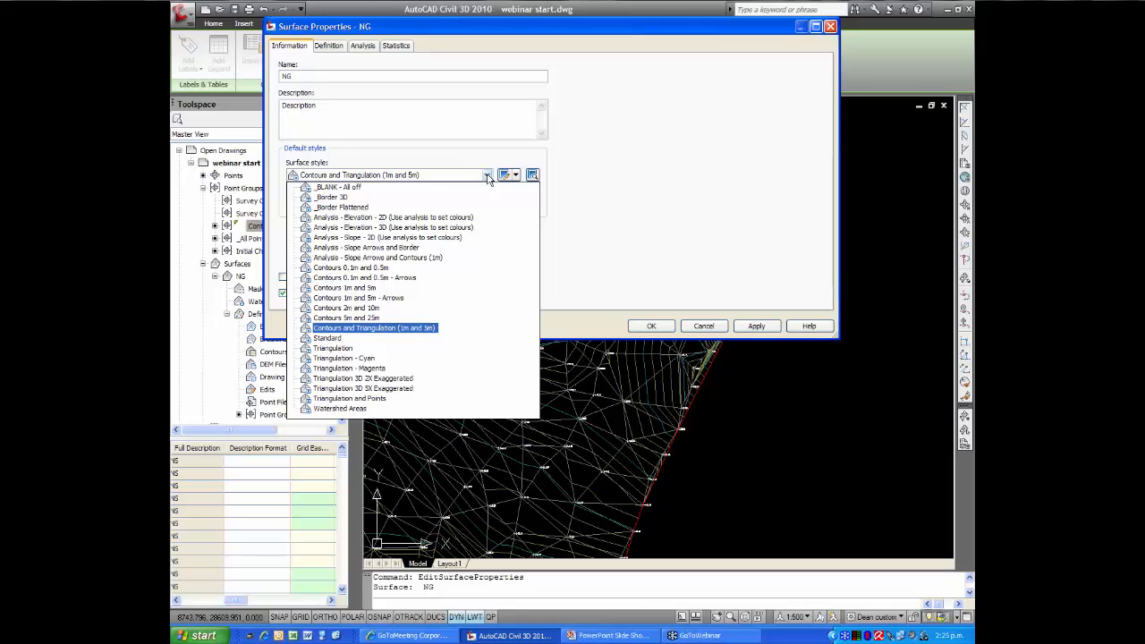
{"action": "left_click", "coordinate": [368, 359]}
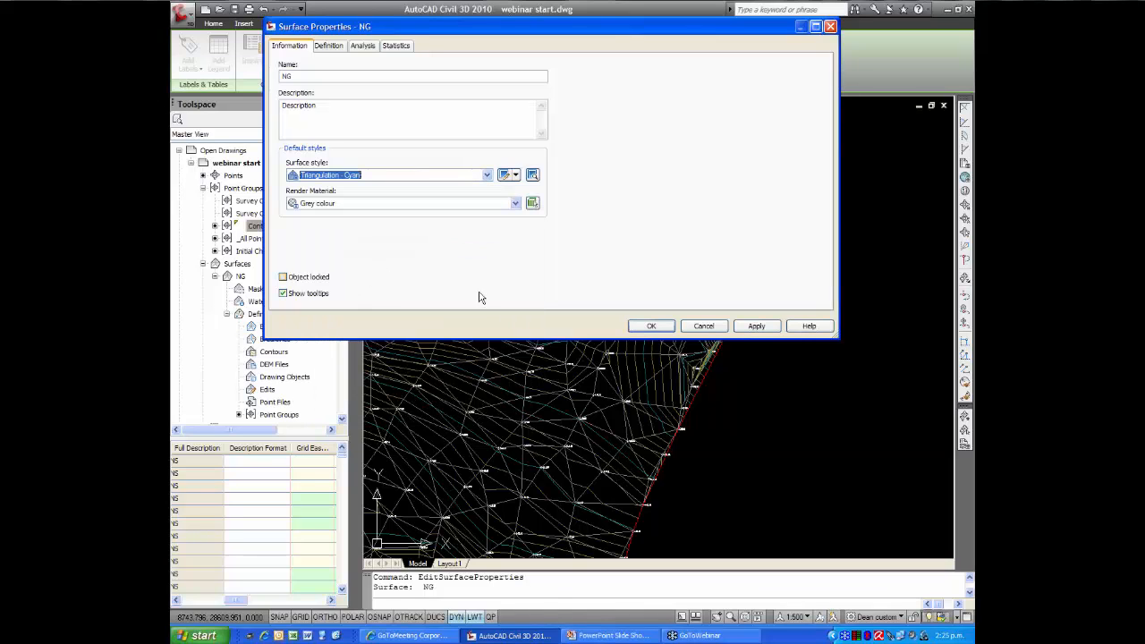
{"action": "left_click", "coordinate": [651, 326]}
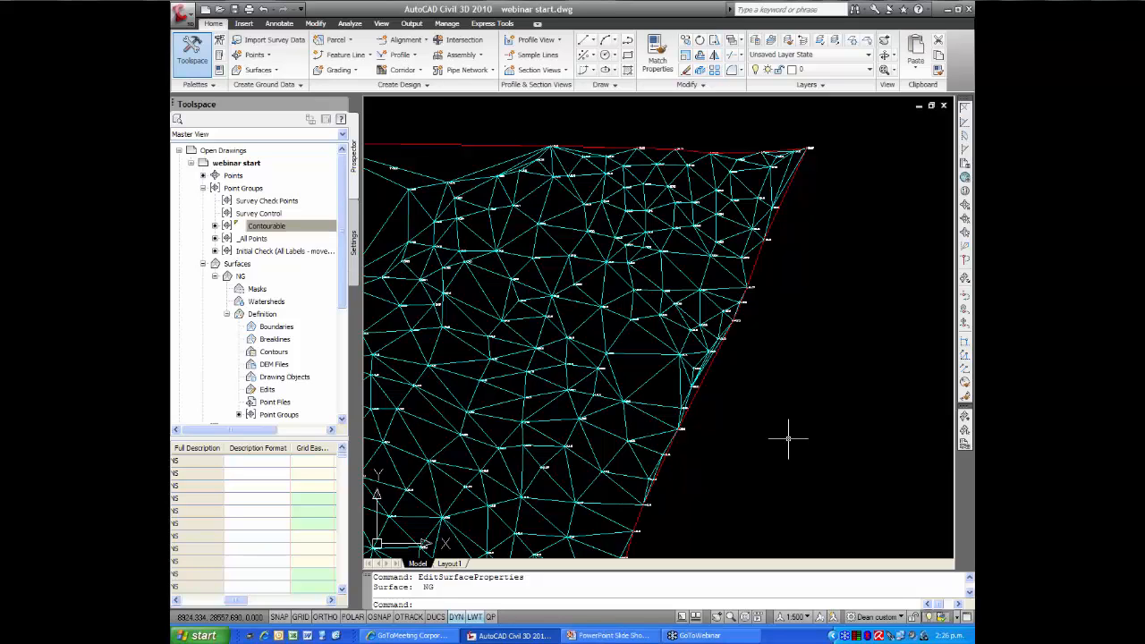
Examine the whole NG surface in 3D in the Object Viewer, checking its relief from the front and back
{"action": "scroll", "coordinate": [749, 429], "scroll_direction": "down", "scroll_amount": 3}
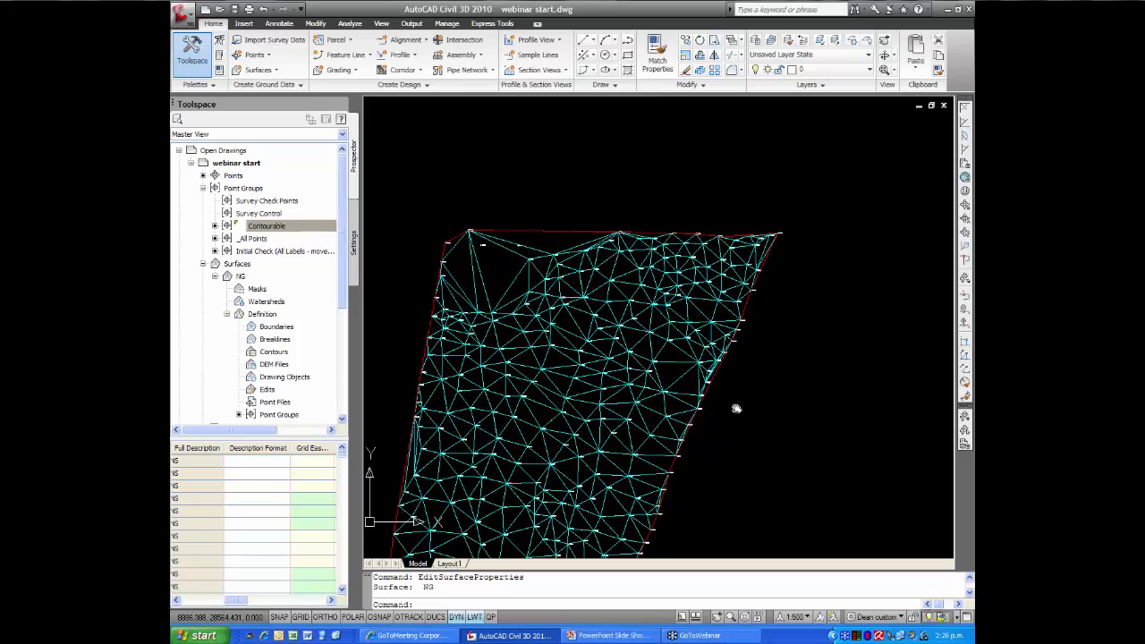
{"action": "scroll", "coordinate": [735, 367], "scroll_direction": "down", "scroll_amount": 2}
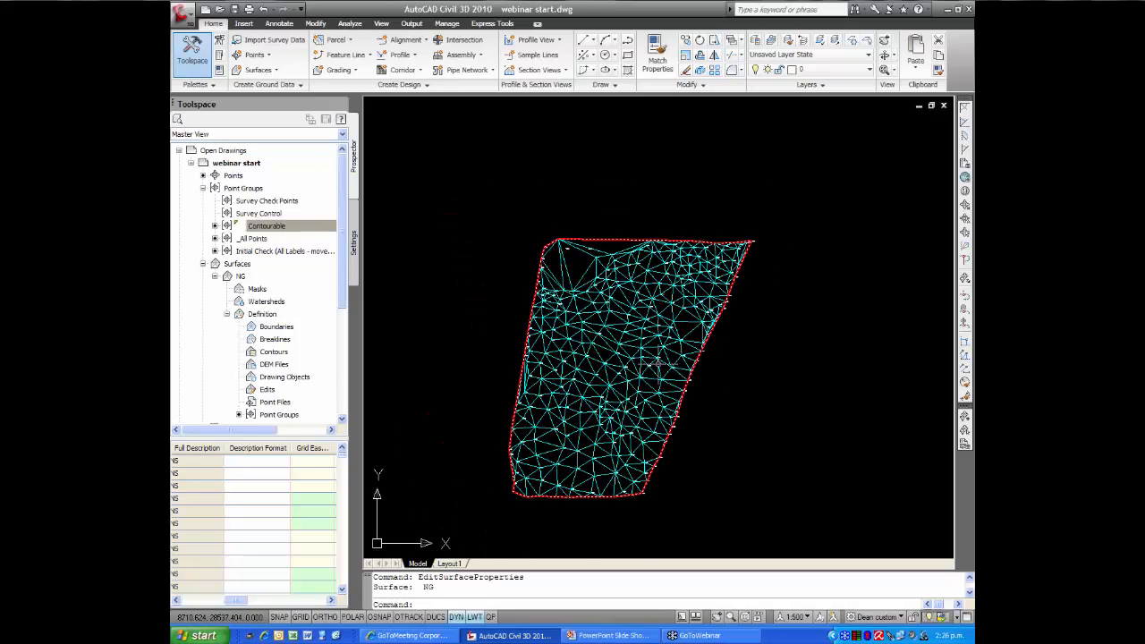
{"action": "left_click", "coordinate": [671, 358]}
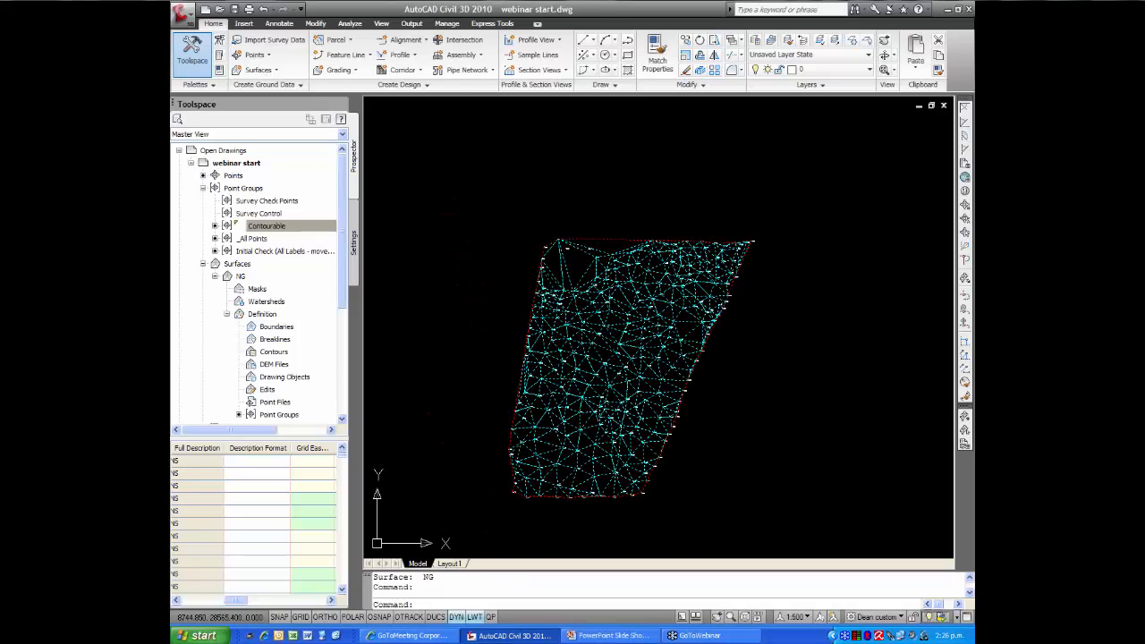
{"action": "right_click", "coordinate": [673, 359]}
{"action": "left_click", "coordinate": [712, 534]}
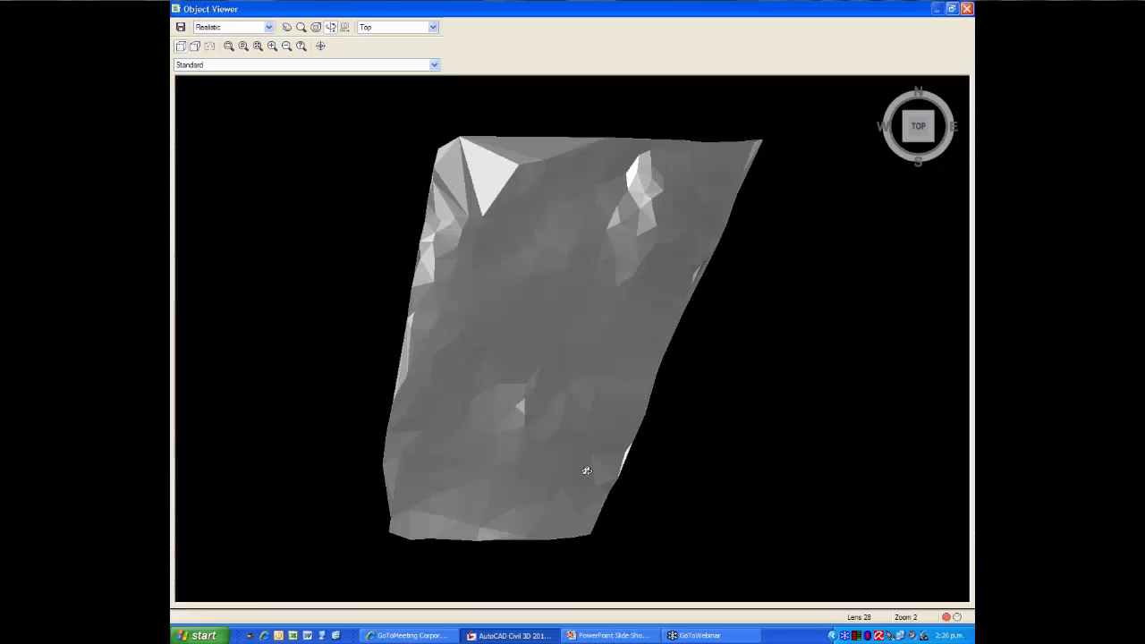
{"action": "mouse_move", "coordinate": [582, 471]}
{"action": "left_mouse_down"}
{"action": "mouse_move", "coordinate": [545, 274]}
{"action": "mouse_move", "coordinate": [633, 387]}
{"action": "left_mouse_up"}
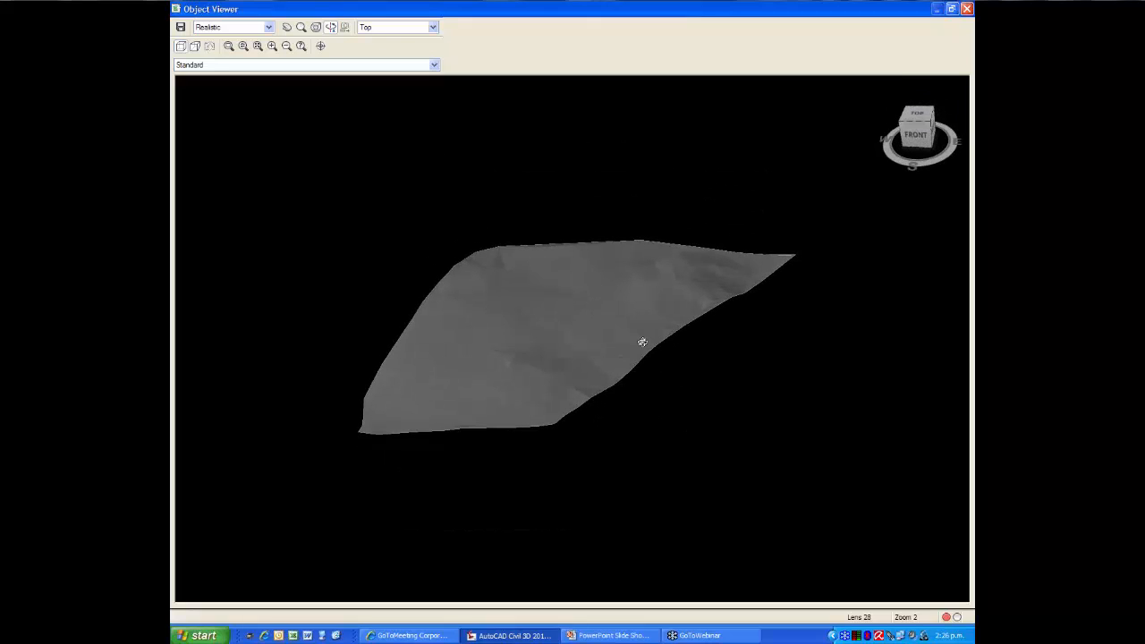
{"action": "scroll", "coordinate": [614, 340], "scroll_direction": "up", "scroll_amount": 5}
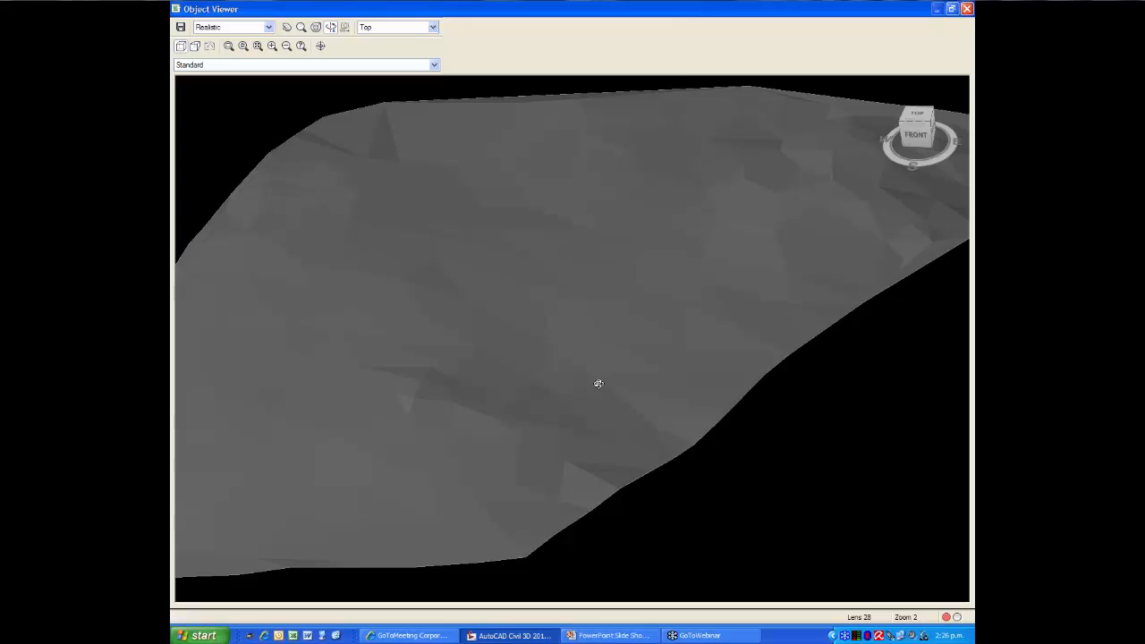
{"action": "left_click_drag", "start_coordinate": [599, 386], "coordinate": [511, 424]}
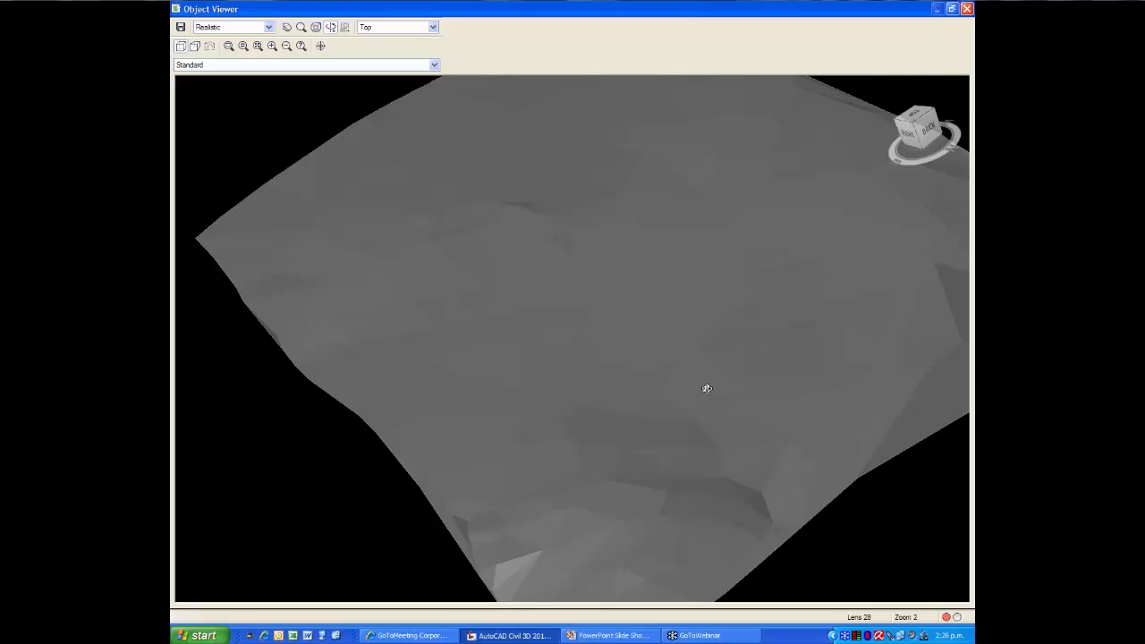
{"action": "scroll", "coordinate": [706, 388], "scroll_direction": "down", "scroll_amount": 2}
{"action": "left_click_drag", "start_coordinate": [706, 389], "coordinate": [581, 424]}
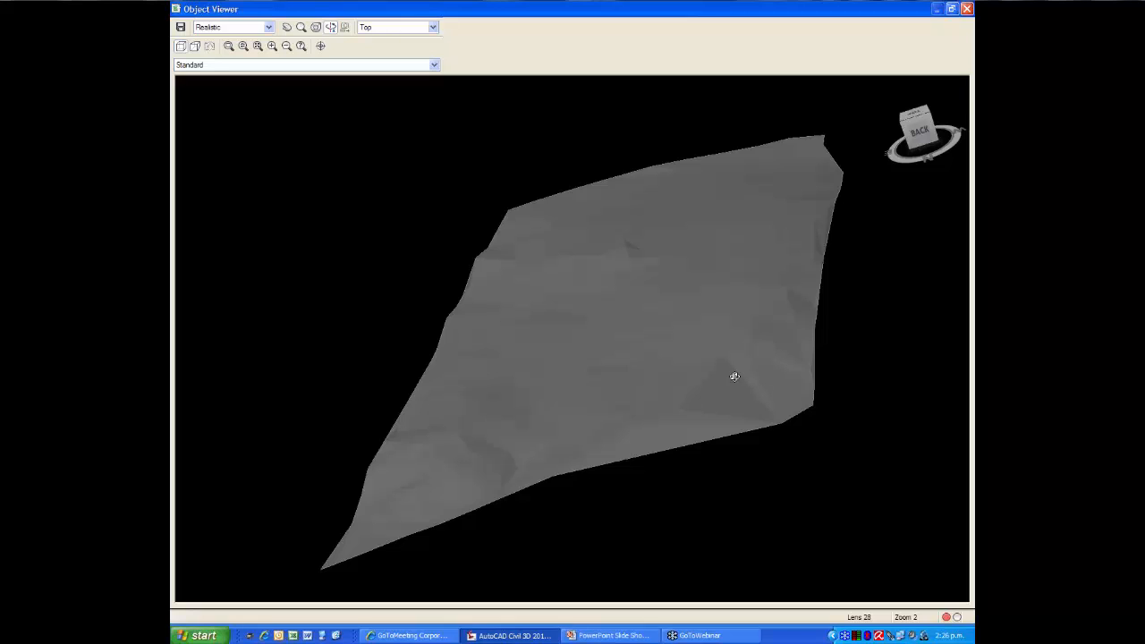
{"action": "left_click", "coordinate": [967, 9]}
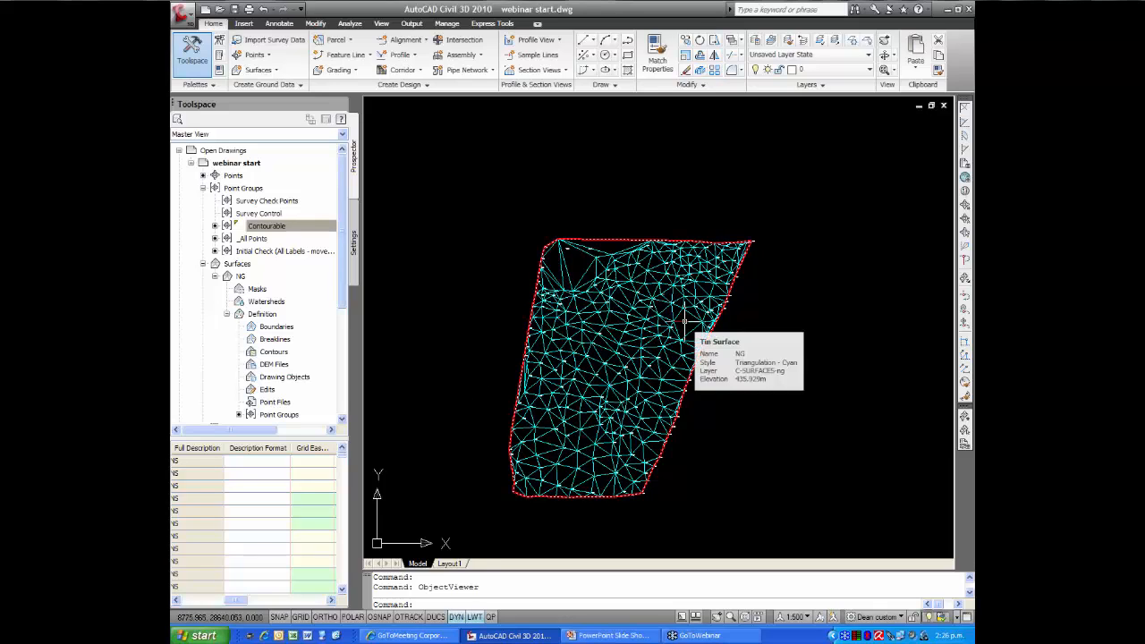
Change the NG surface style to Contours 1m and 5m and review the contours across the whole surface
{"action": "left_click", "coordinate": [611, 340]}
{"action": "right_click", "coordinate": [612, 341]}
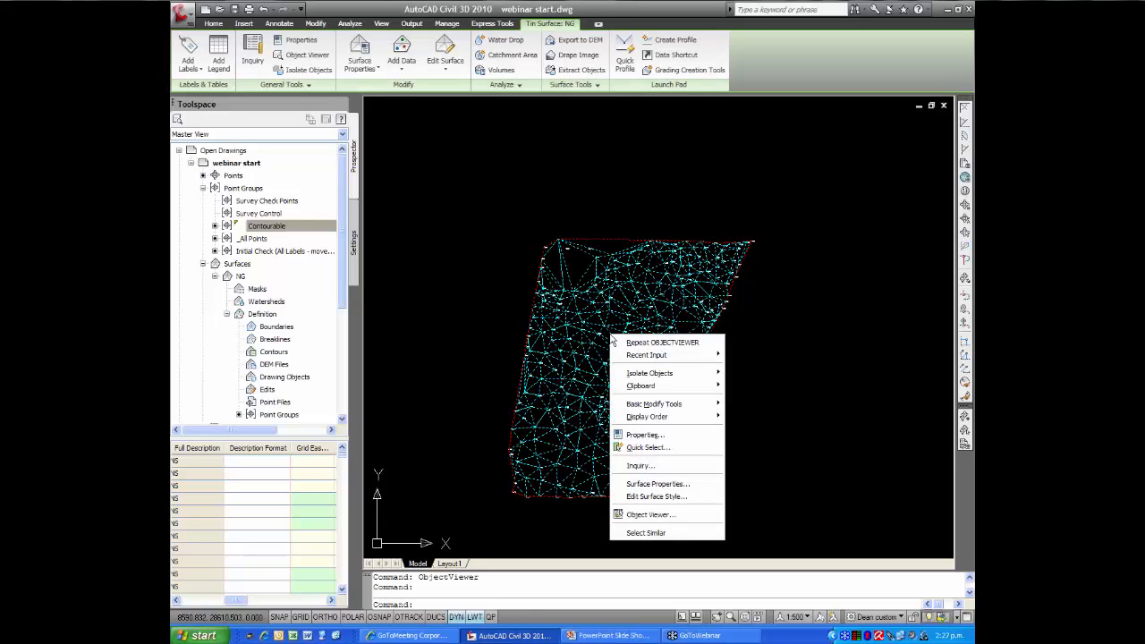
{"action": "left_click", "coordinate": [661, 483]}
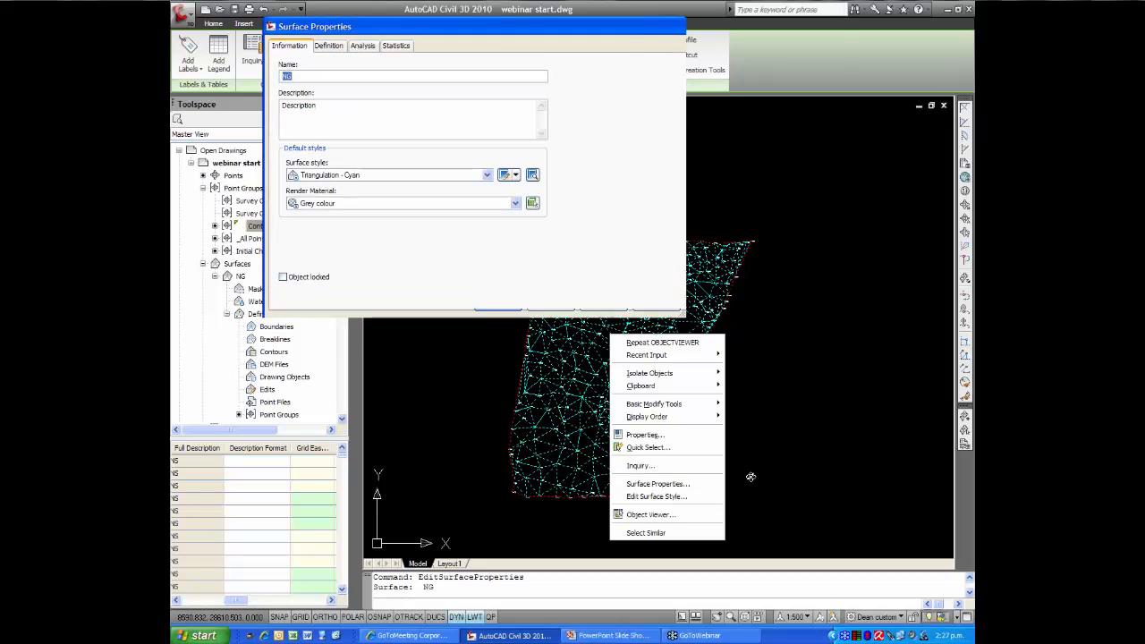
{"action": "left_click", "coordinate": [487, 175]}
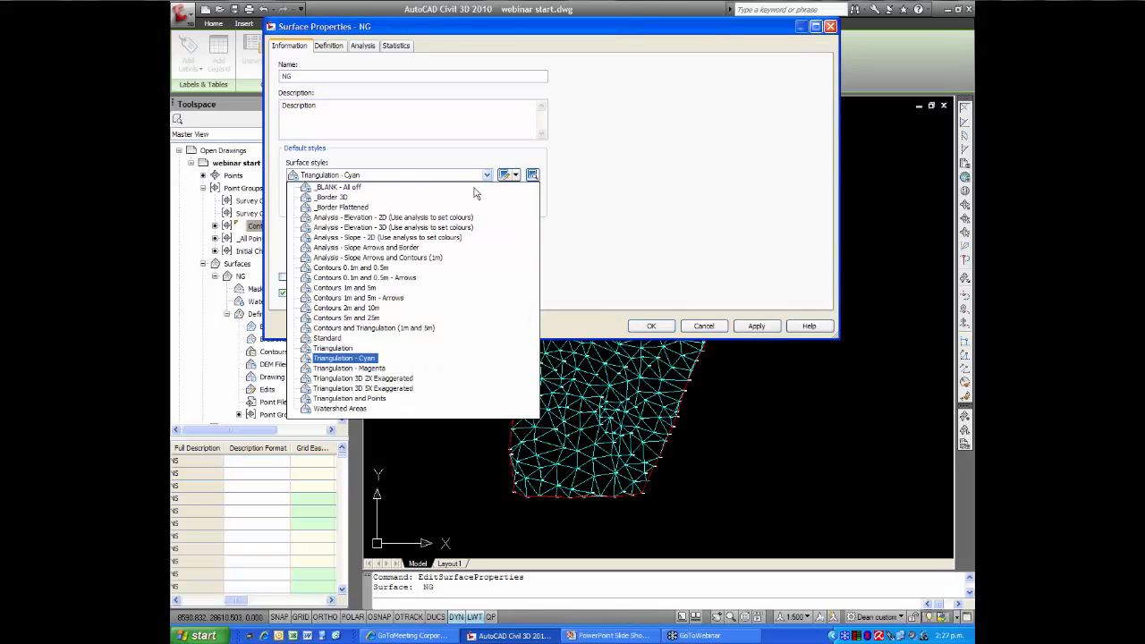
{"action": "left_click", "coordinate": [372, 288]}
{"action": "left_click", "coordinate": [649, 327]}
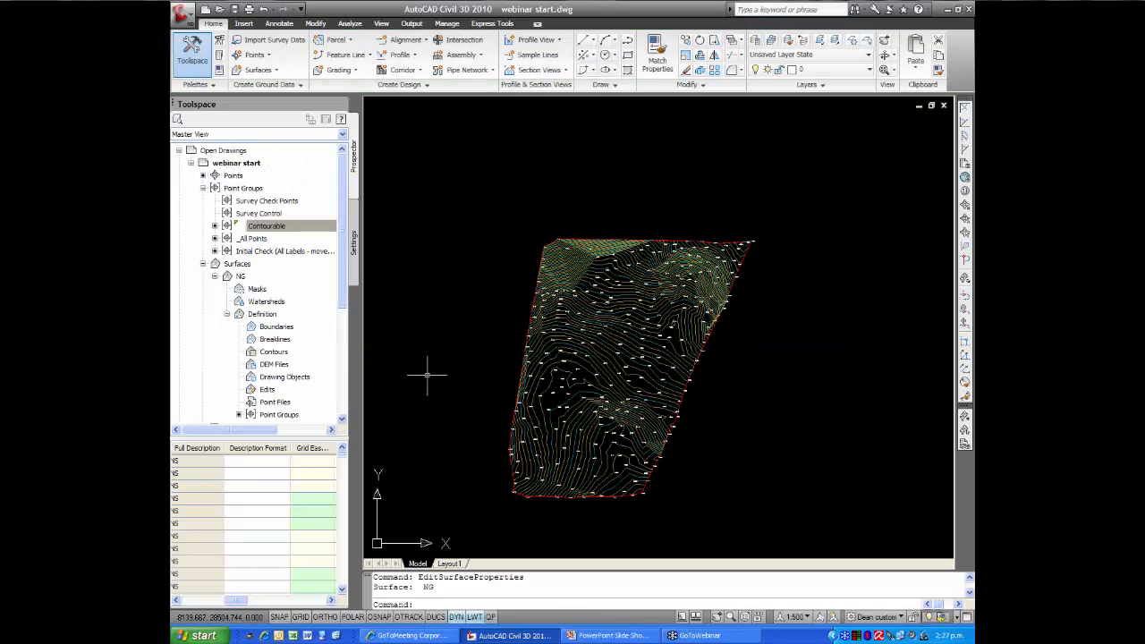
{"action": "scroll", "coordinate": [537, 349], "scroll_direction": "up", "scroll_amount": 3}
{"action": "scroll", "coordinate": [537, 349], "scroll_direction": "down", "scroll_amount": 2}
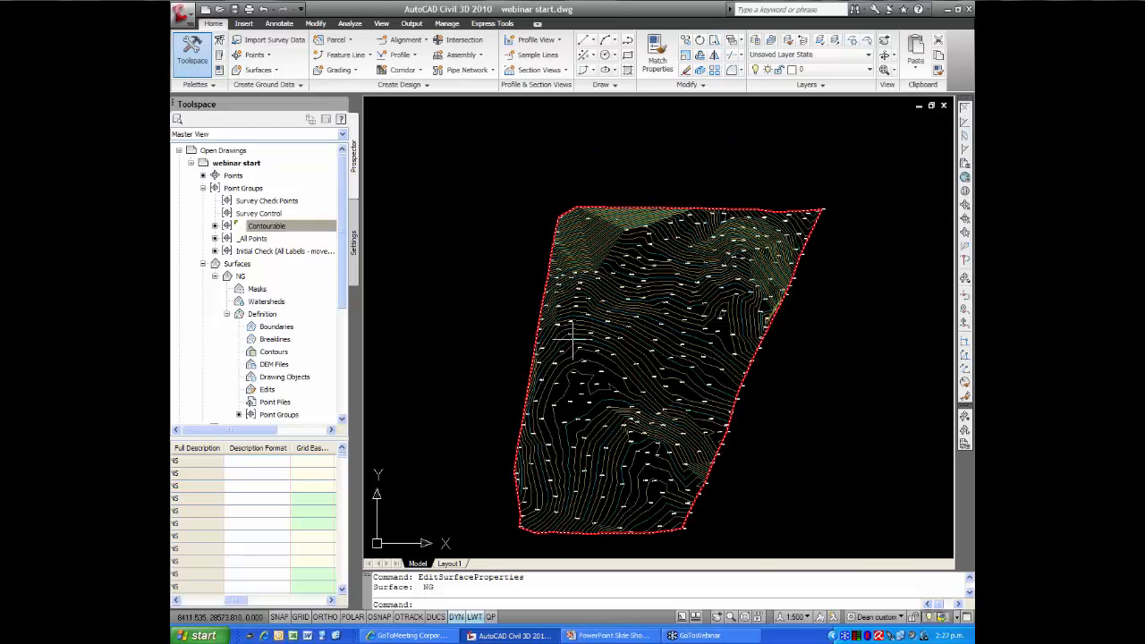
{"action": "middle_click_drag", "start_coordinate": [578, 332], "coordinate": [511, 307]}
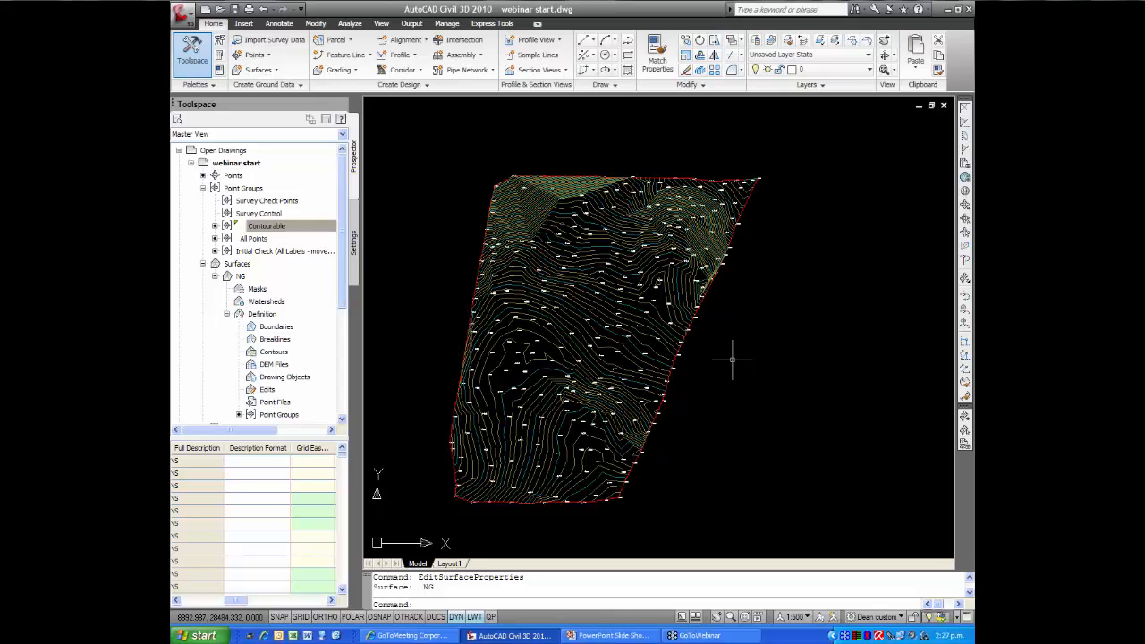
Set the NG surface style back to Triangulation - Cyan in the surface properties
{"action": "left_click", "coordinate": [656, 313]}
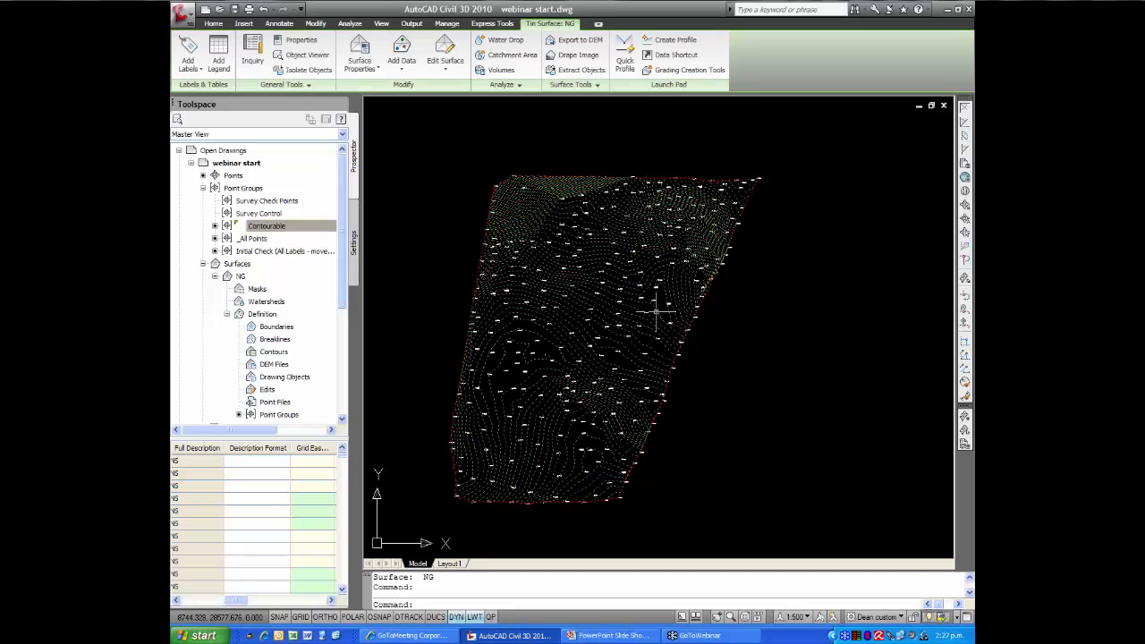
{"action": "right_click", "coordinate": [656, 314]}
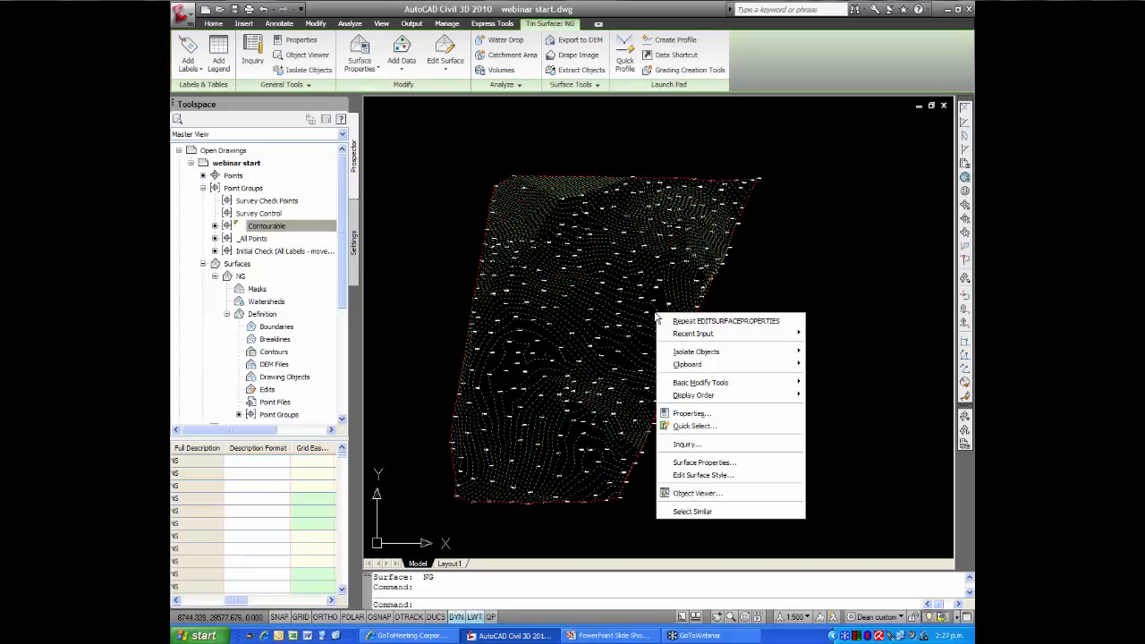
{"action": "left_click", "coordinate": [702, 463]}
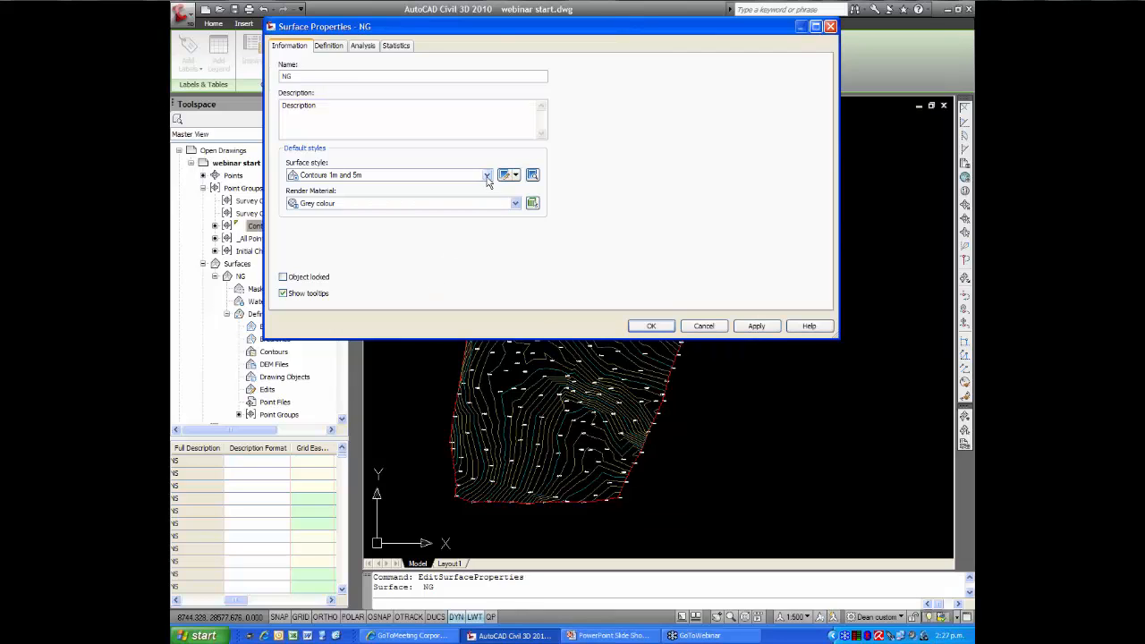
{"action": "left_click", "coordinate": [487, 176]}
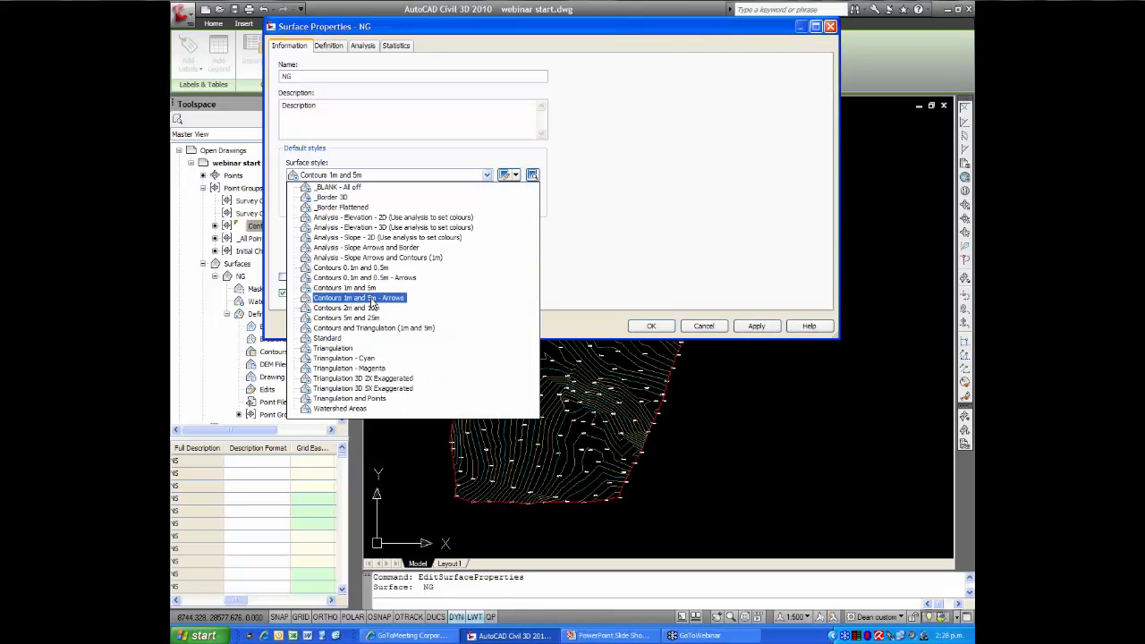
{"action": "left_click", "coordinate": [347, 358]}
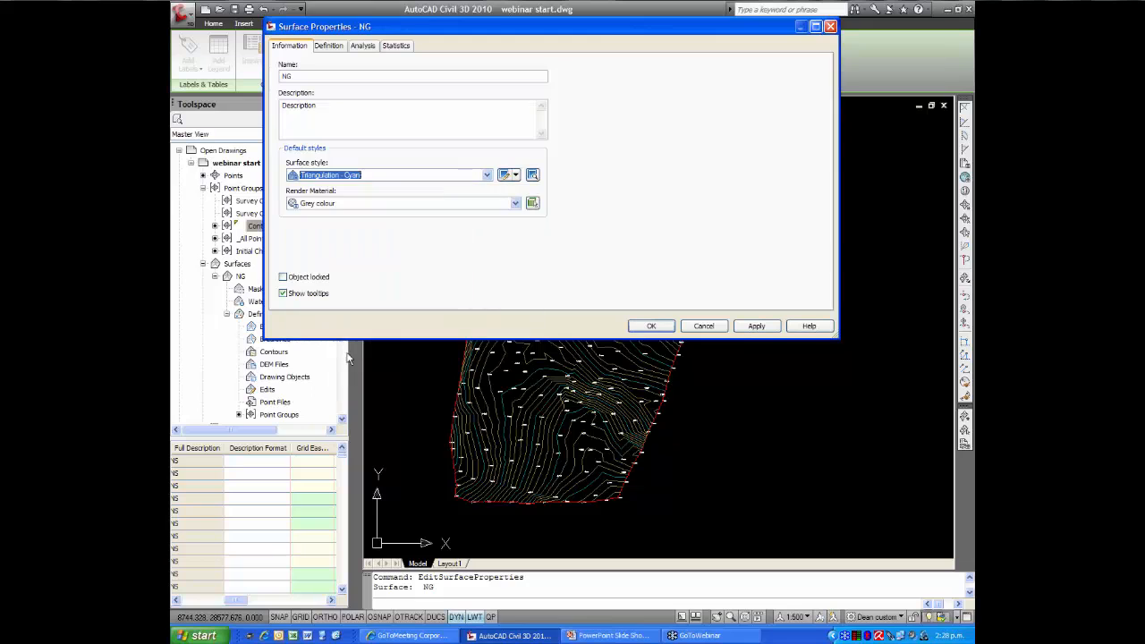
{"action": "left_click", "coordinate": [663, 328]}
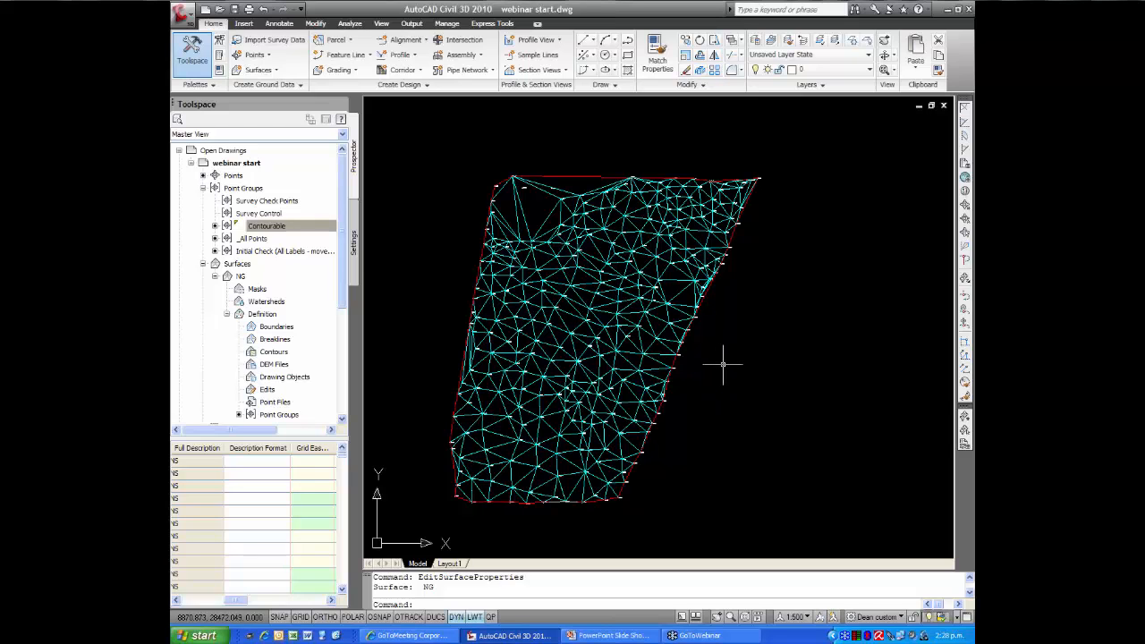
Start a zigzag polyline outside the surface's eastern edge, dipping inward between the 427.66 and 428.22 points and again at the 412.20 point
{"action": "scroll", "coordinate": [726, 362], "scroll_direction": "up", "scroll_amount": 6}
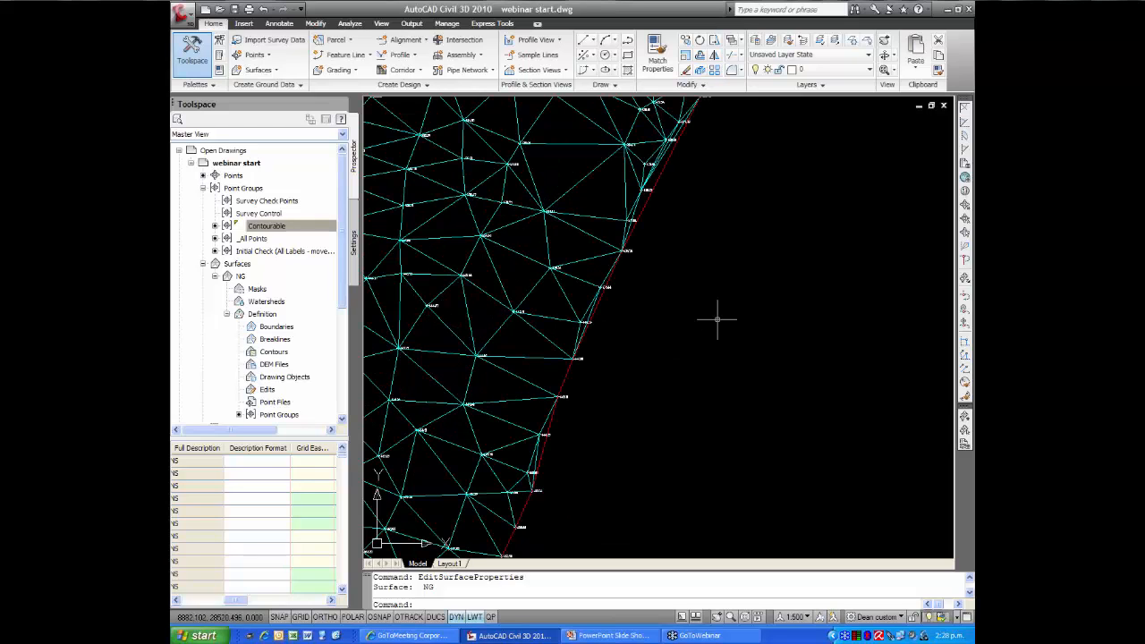
{"action": "middle_click_drag", "start_coordinate": [719, 316], "coordinate": [656, 412]}
{"action": "scroll", "coordinate": [621, 307], "scroll_direction": "up", "scroll_amount": 4}
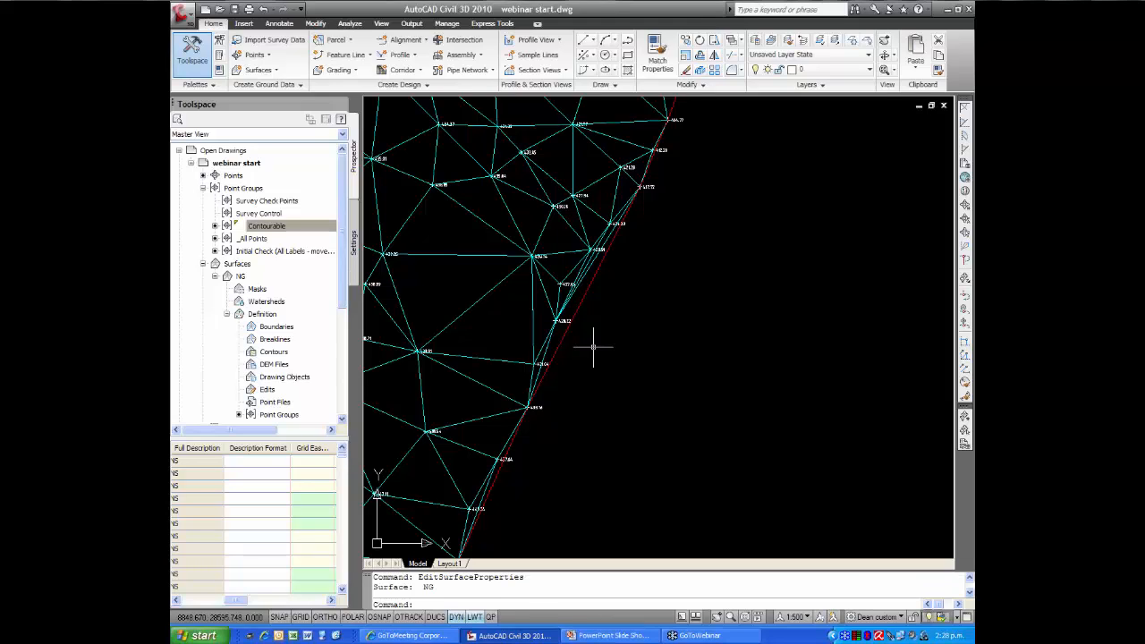
{"action": "type", "text": "pl"}
{"action": "key", "text": "Return"}
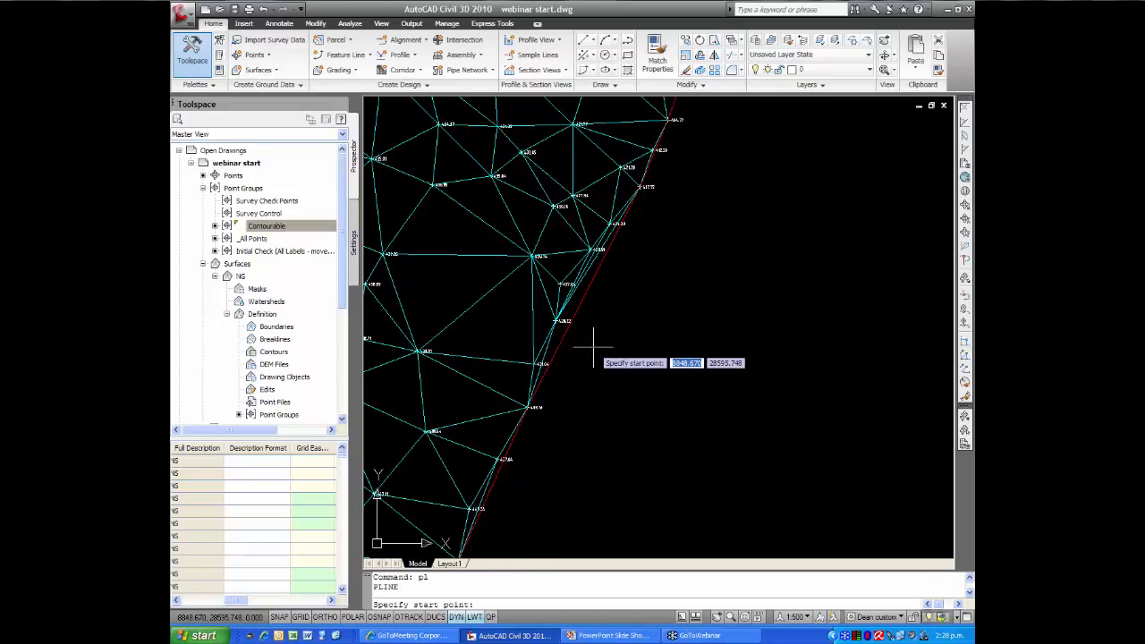
{"action": "left_click", "coordinate": [601, 432]}
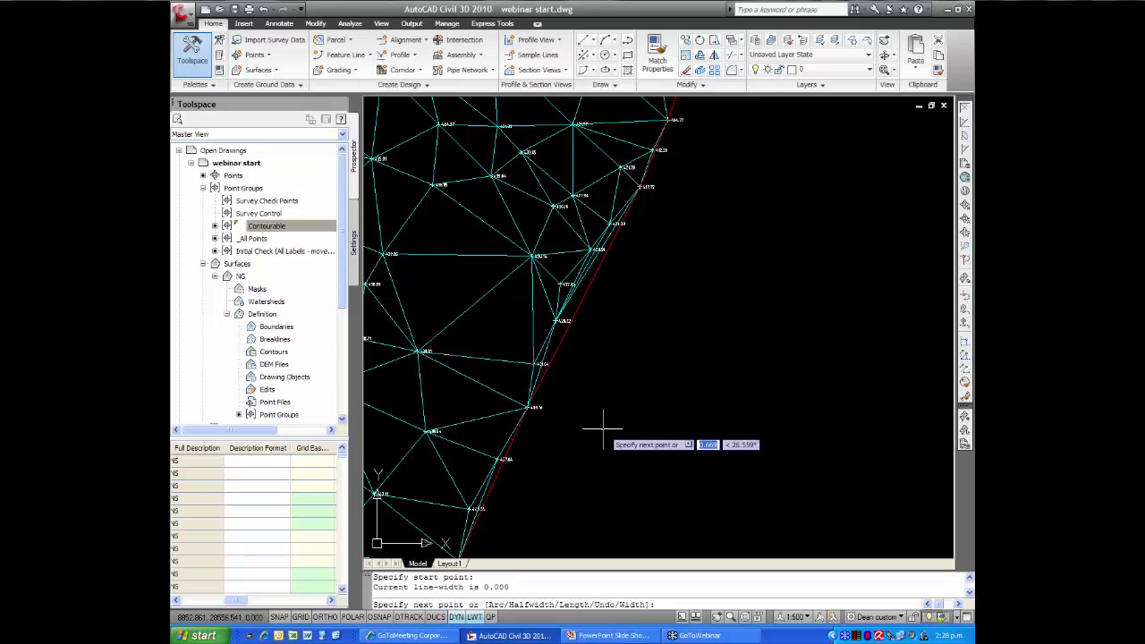
{"action": "scroll", "coordinate": [582, 313], "scroll_direction": "up", "scroll_amount": 5}
{"action": "left_click", "coordinate": [541, 259]}
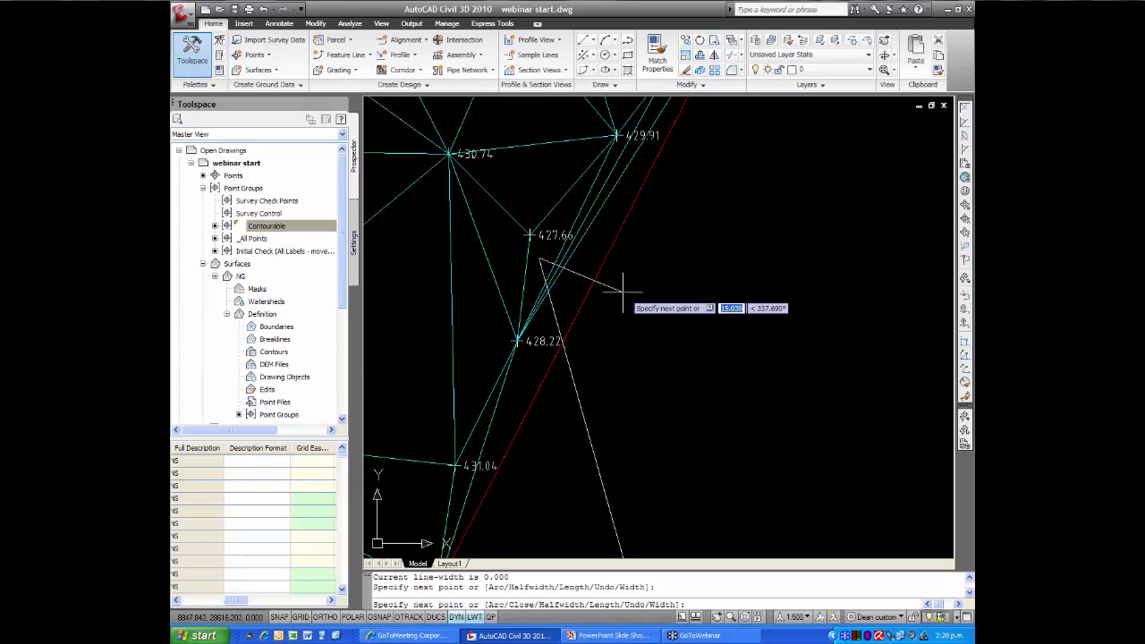
{"action": "scroll", "coordinate": [581, 296], "scroll_direction": "down", "scroll_amount": 4}
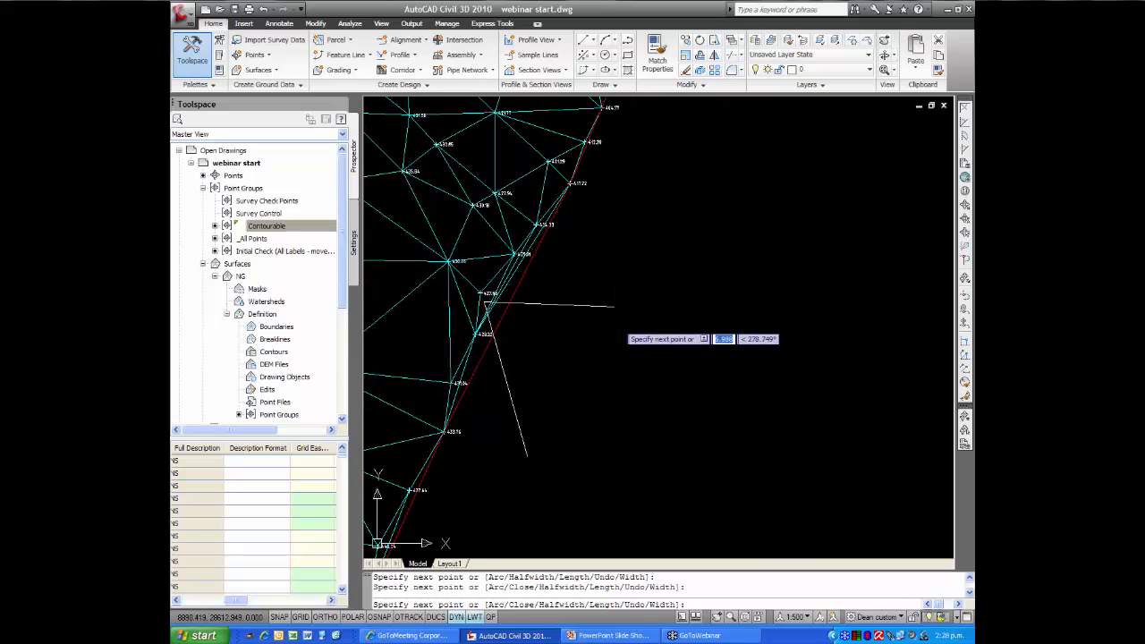
{"action": "left_click", "coordinate": [616, 306]}
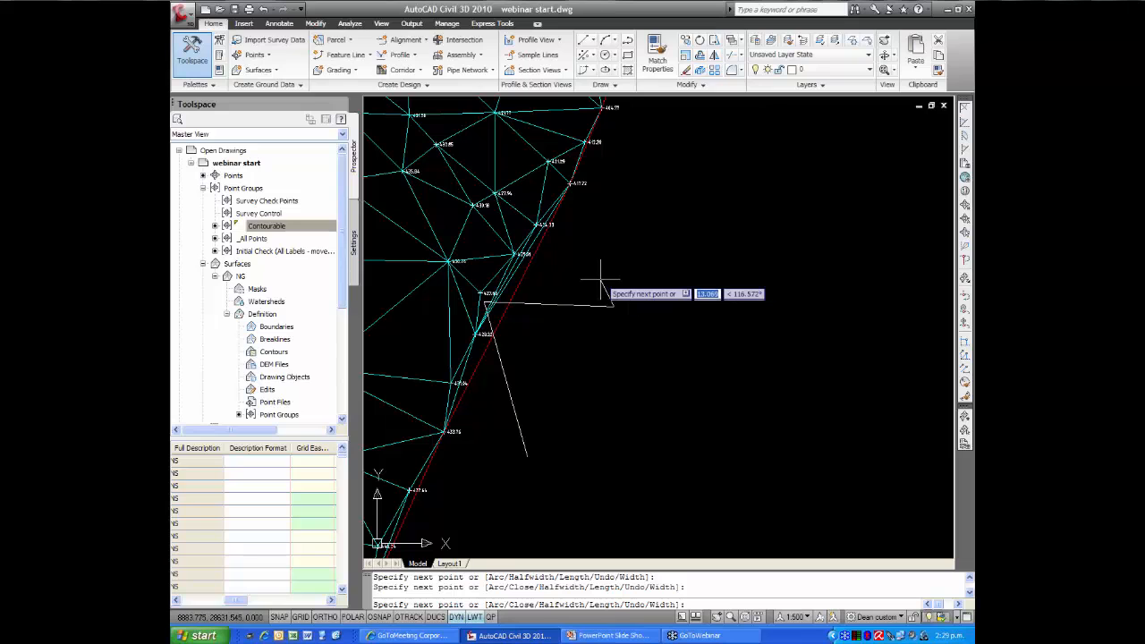
{"action": "middle_click_drag", "start_coordinate": [608, 251], "coordinate": [588, 351]}
{"action": "scroll", "coordinate": [564, 296], "scroll_direction": "up", "scroll_amount": 5}
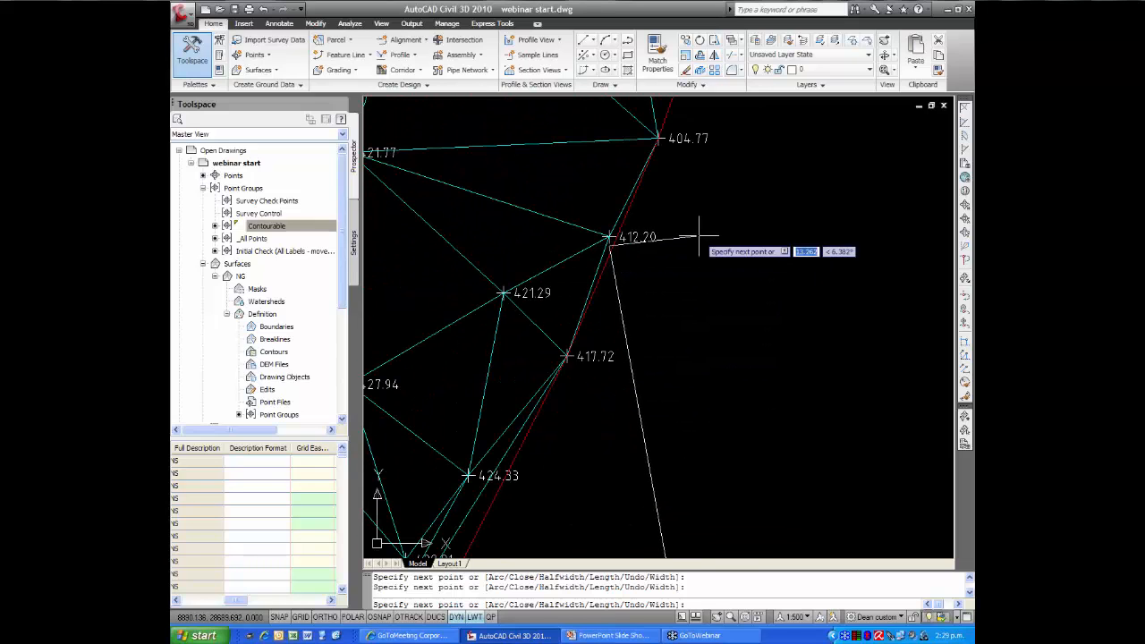
Continue the zigzag polyline up the eastern edge, dipping inward near the 393.31 point and rounding the 389.97 corner point to 389.15
{"action": "scroll", "coordinate": [607, 381], "scroll_direction": "down", "scroll_amount": 7}
{"action": "scroll", "coordinate": [607, 380], "scroll_direction": "down", "scroll_amount": 1}
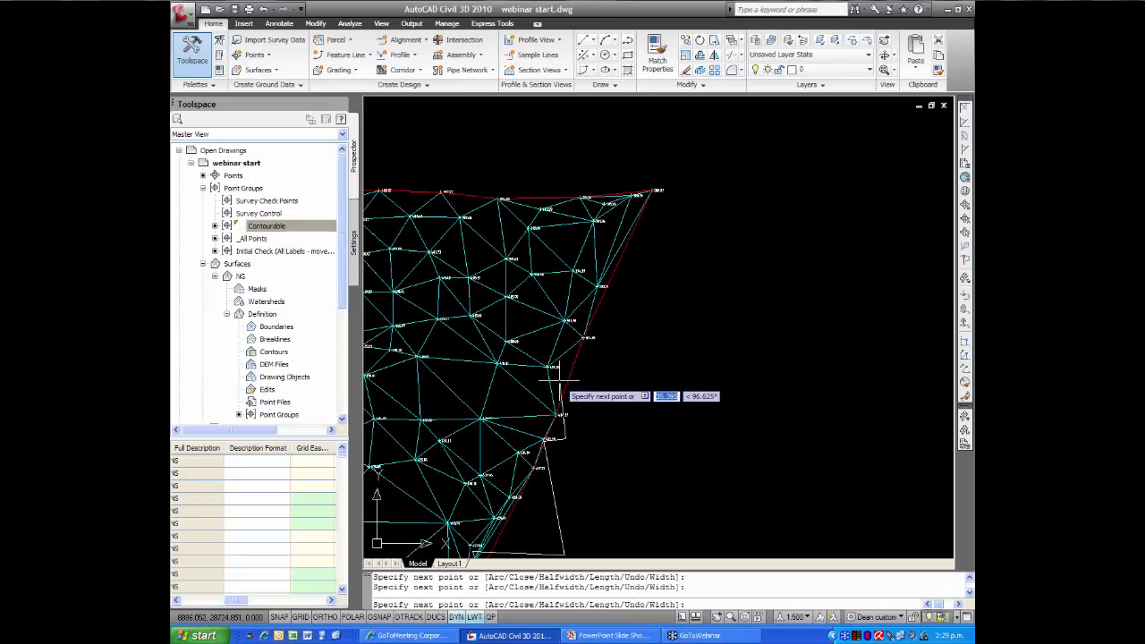
{"action": "left_click", "coordinate": [659, 369]}
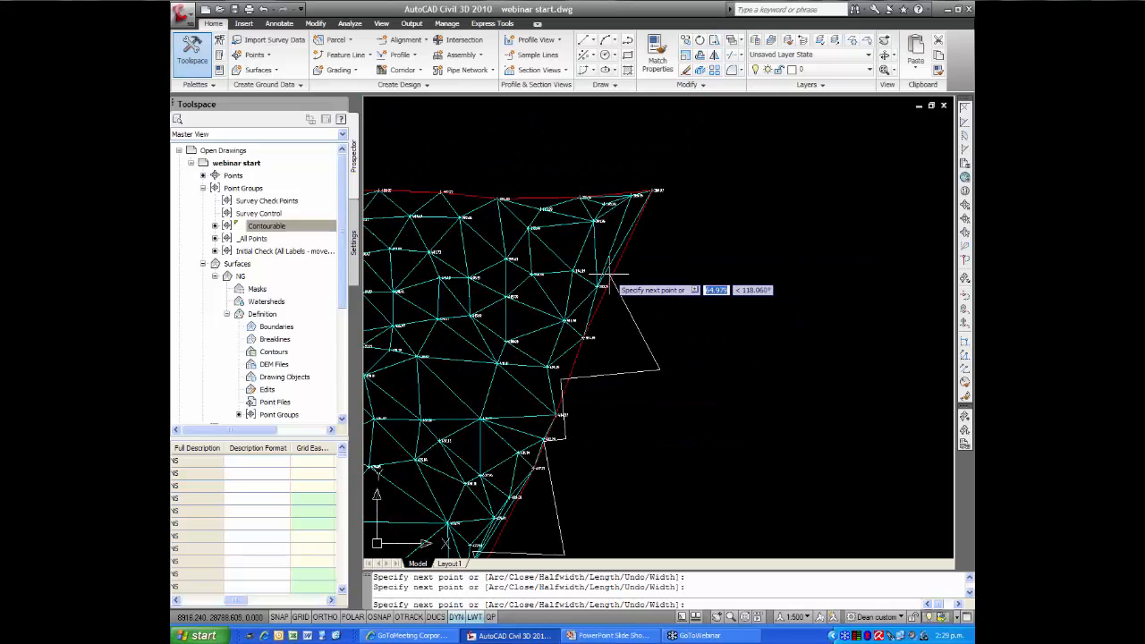
{"action": "left_click", "coordinate": [612, 275]}
{"action": "left_click", "coordinate": [646, 270]}
{"action": "middle_click_drag", "start_coordinate": [694, 219], "coordinate": [696, 268]}
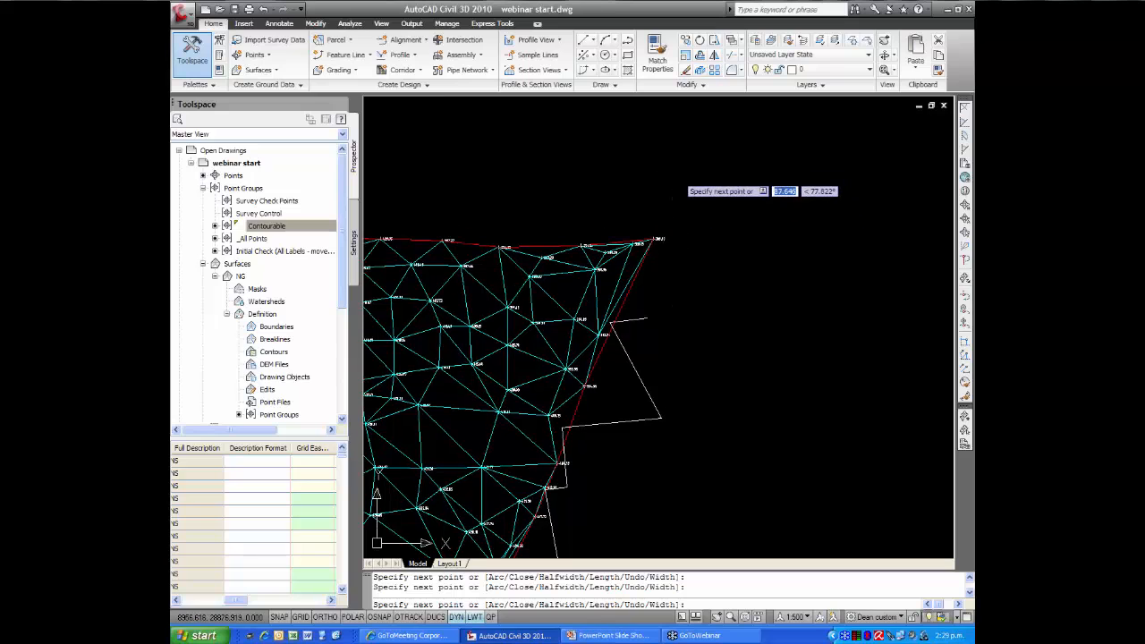
{"action": "left_click", "coordinate": [677, 176]}
{"action": "scroll", "coordinate": [619, 218], "scroll_direction": "up", "scroll_amount": 5}
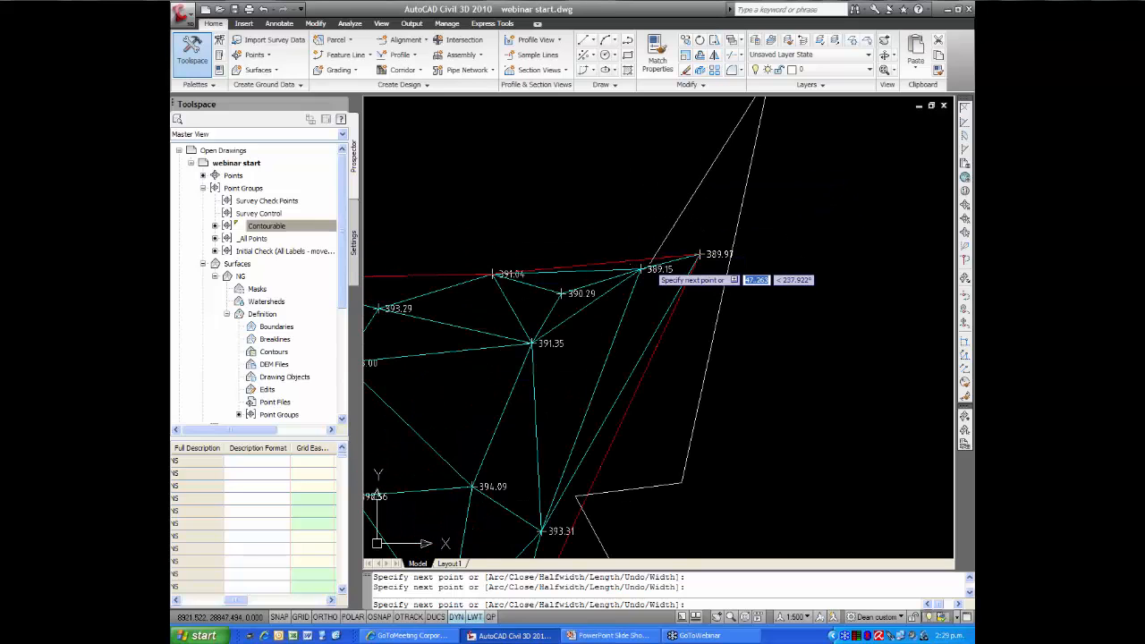
Carry the polyline around the outside of the surface's northern, western and southern sides and close it
{"action": "scroll", "coordinate": [595, 194], "scroll_direction": "down", "scroll_amount": 4}
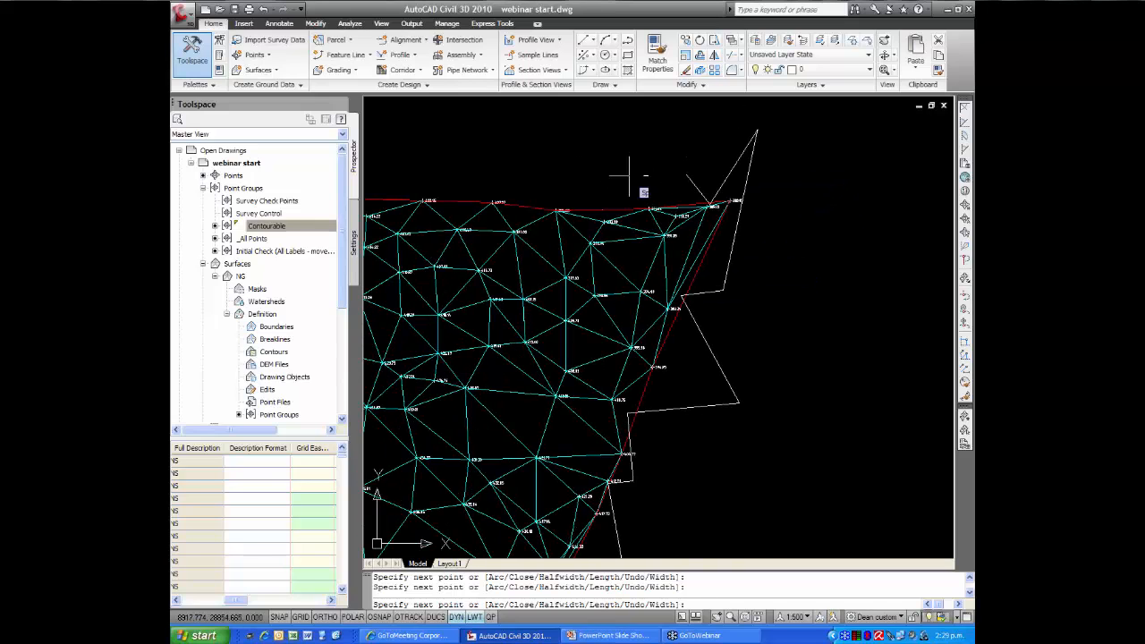
{"action": "scroll", "coordinate": [528, 152], "scroll_direction": "down", "scroll_amount": 6}
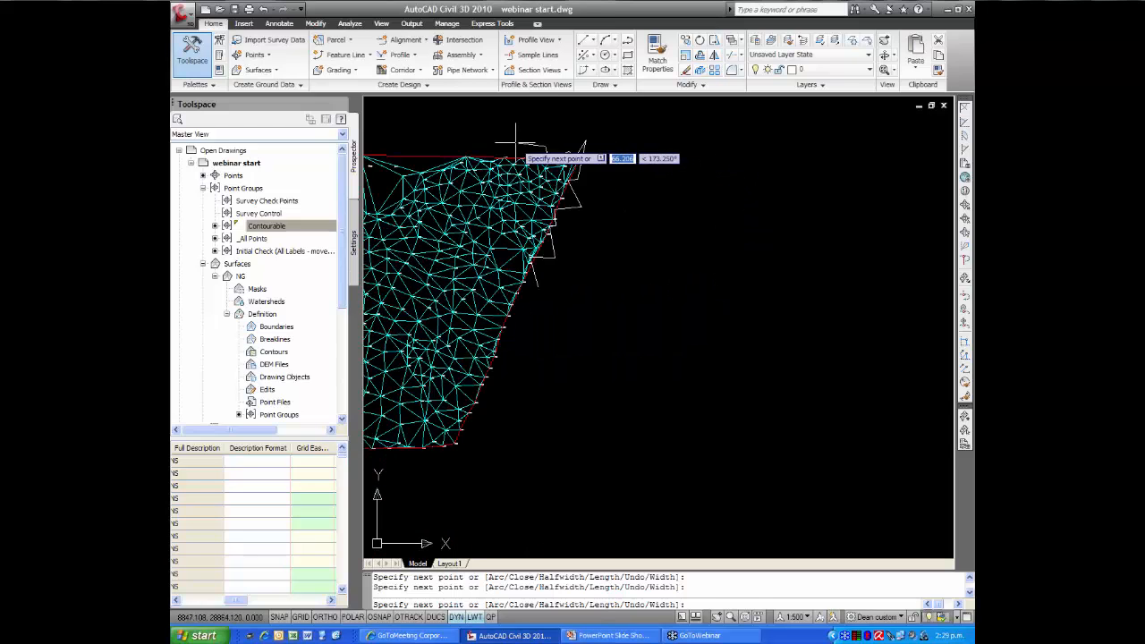
{"action": "left_click", "coordinate": [629, 142]}
{"action": "left_click", "coordinate": [466, 150]}
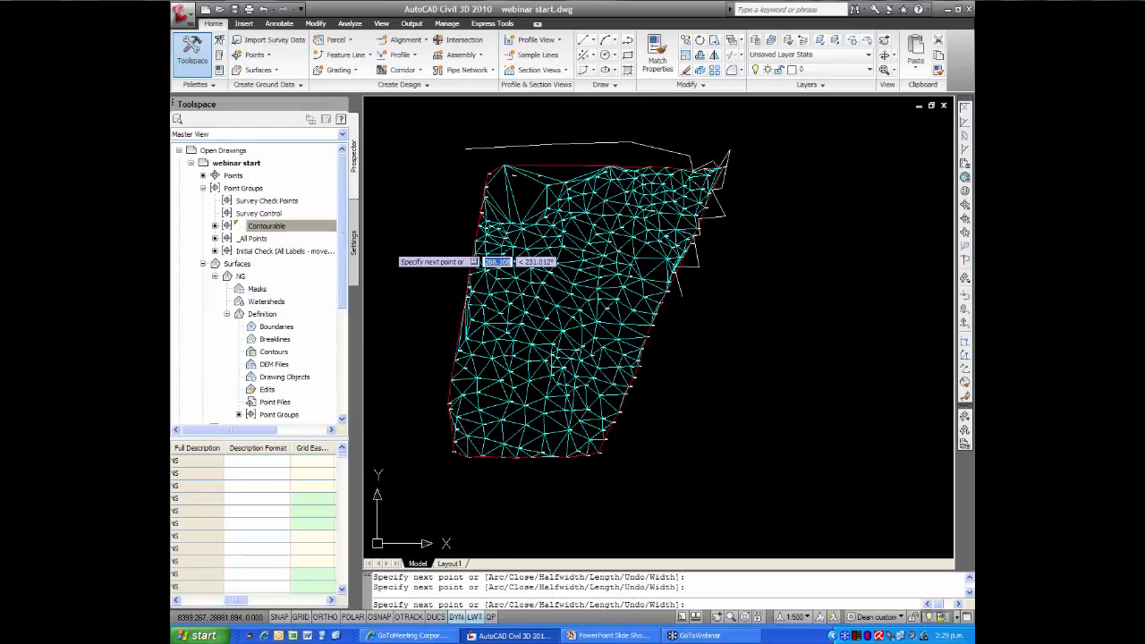
{"action": "left_click", "coordinate": [390, 242]}
{"action": "left_click", "coordinate": [431, 494]}
{"action": "left_click", "coordinate": [592, 505]}
{"action": "left_click", "coordinate": [687, 439]}
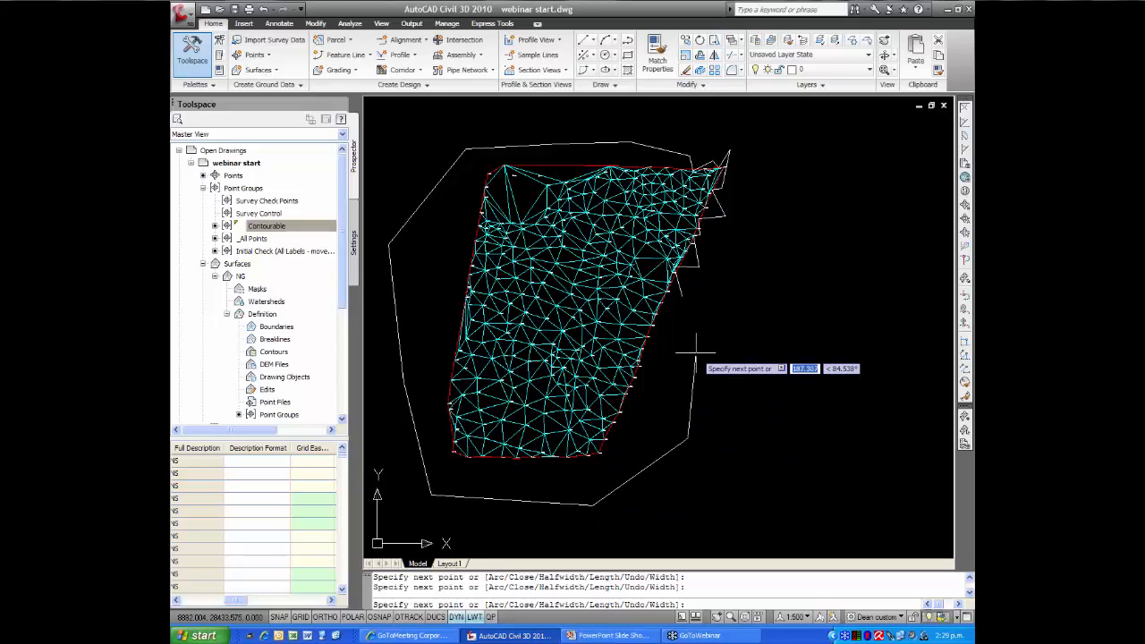
{"action": "type", "text": "c"}
{"action": "key", "text": "Return"}
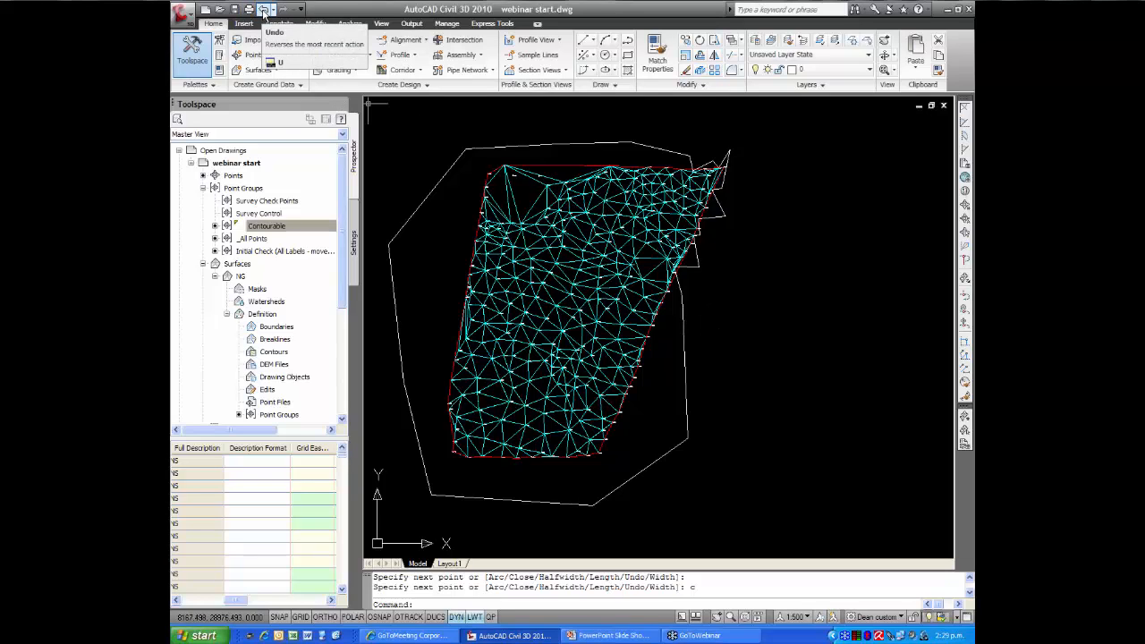
Undo the closed polyline and the preceding view change, and redo both
{"action": "left_click", "coordinate": [265, 11]}
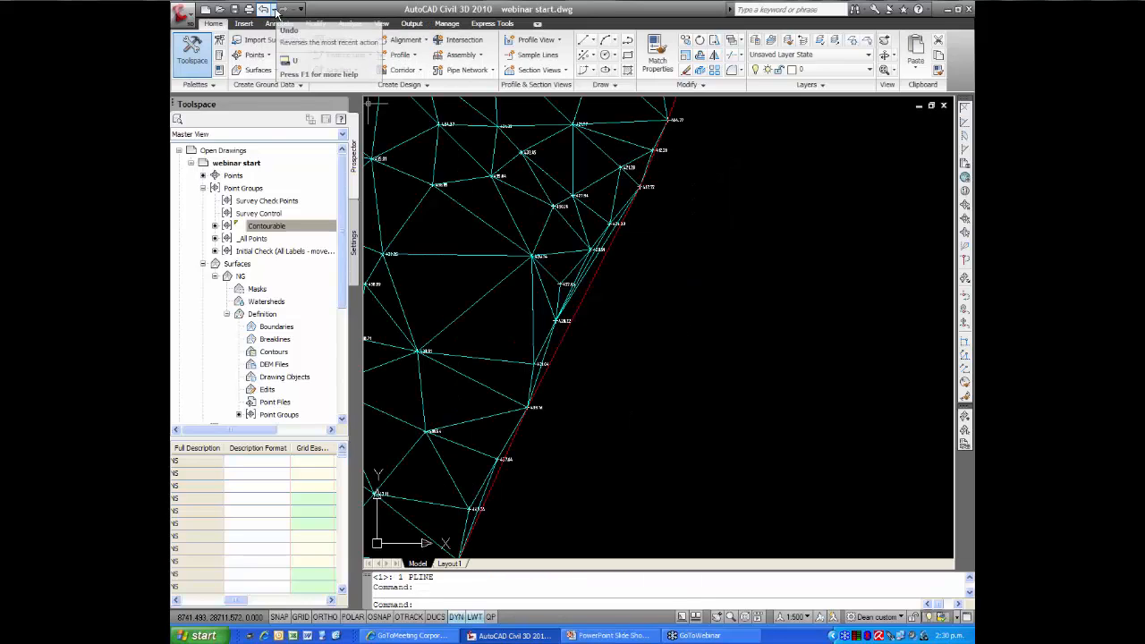
{"action": "left_click", "coordinate": [276, 10]}
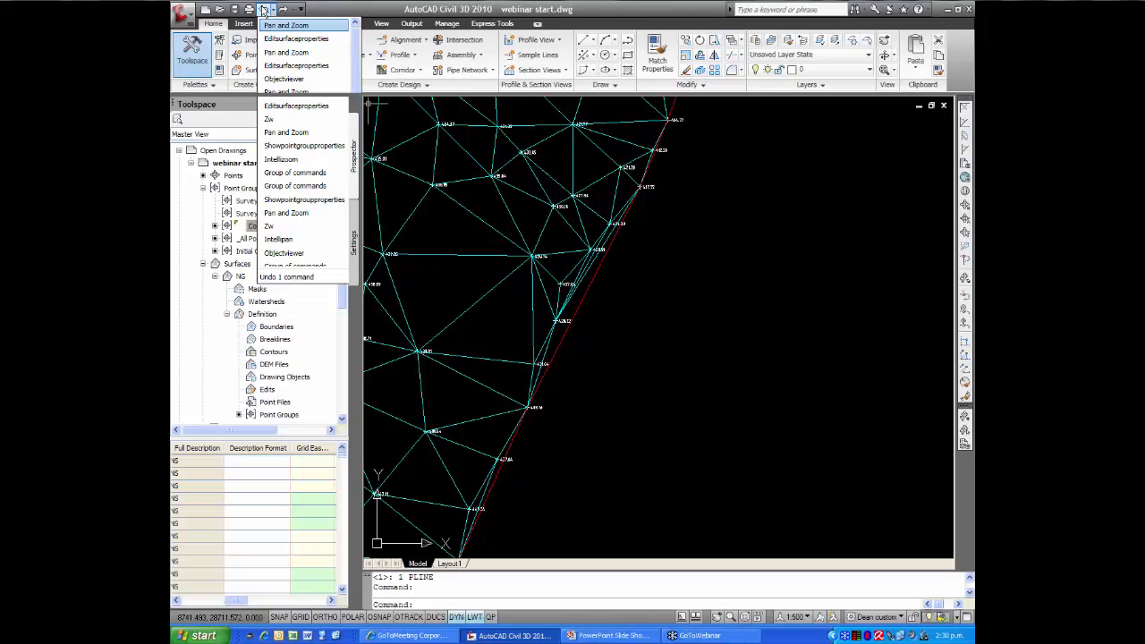
{"action": "left_click", "coordinate": [293, 25]}
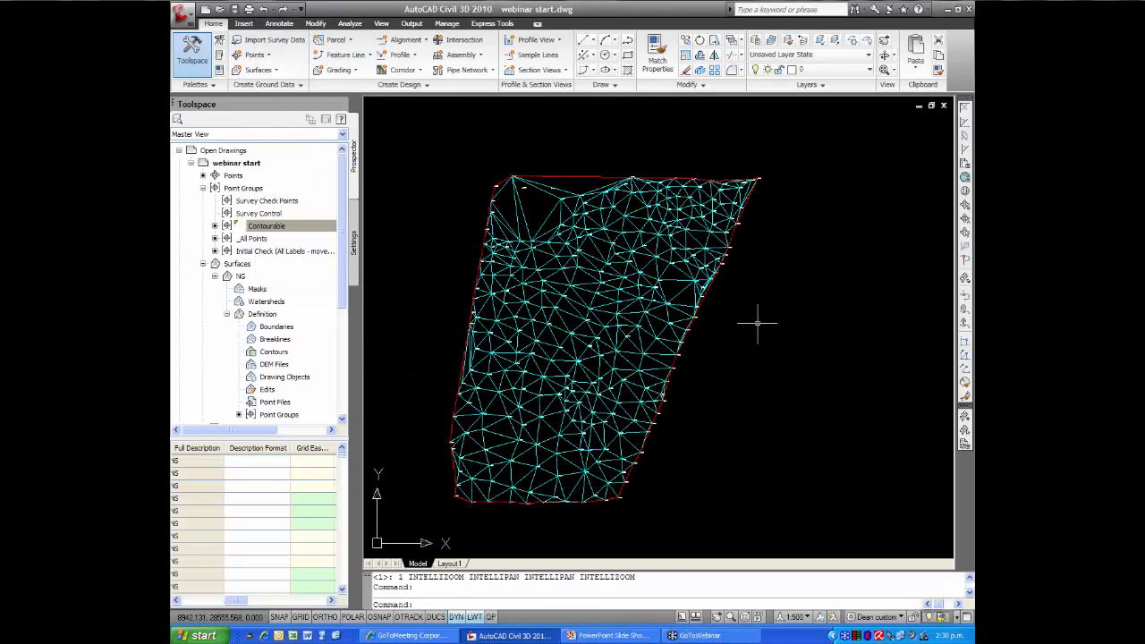
{"action": "key", "text": "Escape"}
{"action": "key", "text": "Escape"}
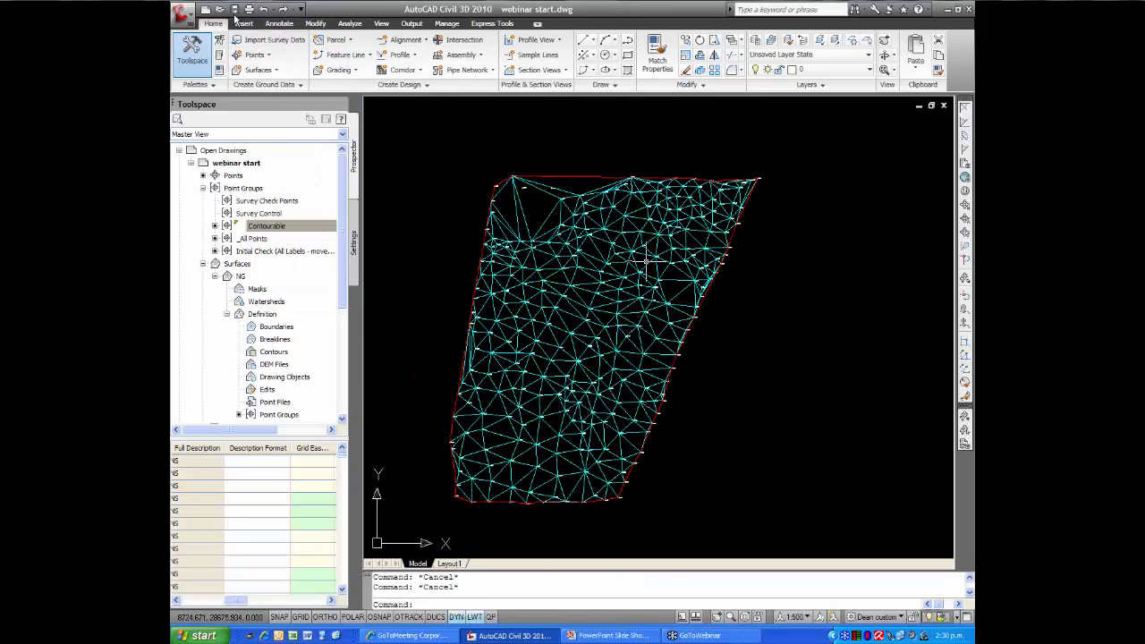
{"action": "left_click", "coordinate": [281, 9]}
{"action": "left_click", "coordinate": [281, 9]}
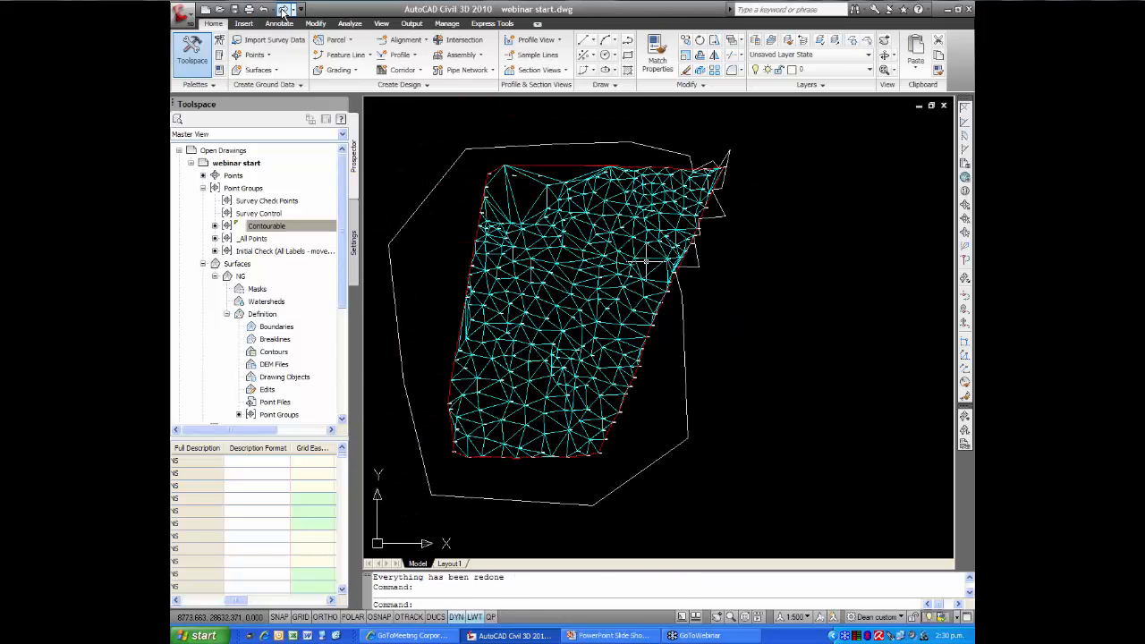
{"action": "left_click", "coordinate": [281, 9]}
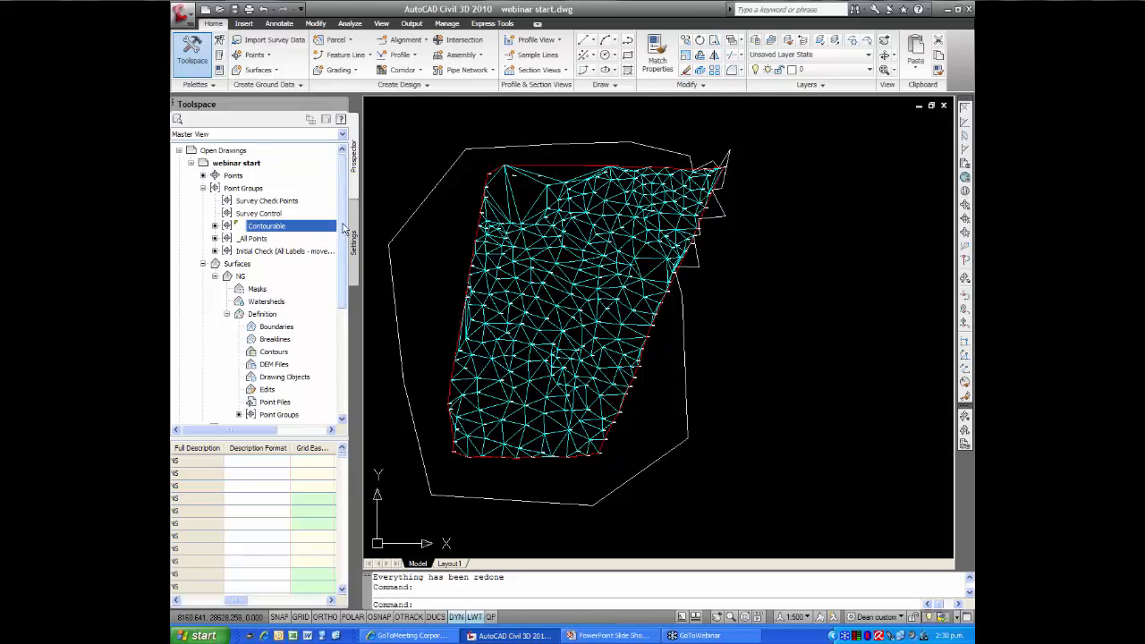
Add an Outer boundary named outer to the NG surface from the closed polyline
{"action": "left_click_drag", "start_coordinate": [343, 229], "coordinate": [340, 263]}
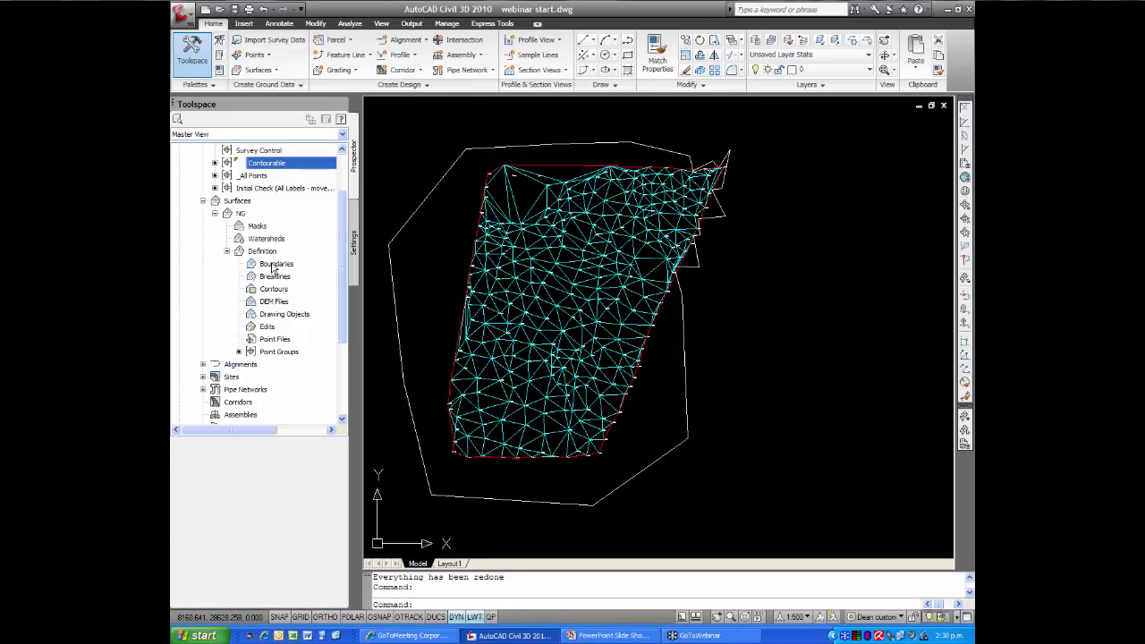
{"action": "right_click", "coordinate": [274, 267]}
{"action": "left_click", "coordinate": [303, 271]}
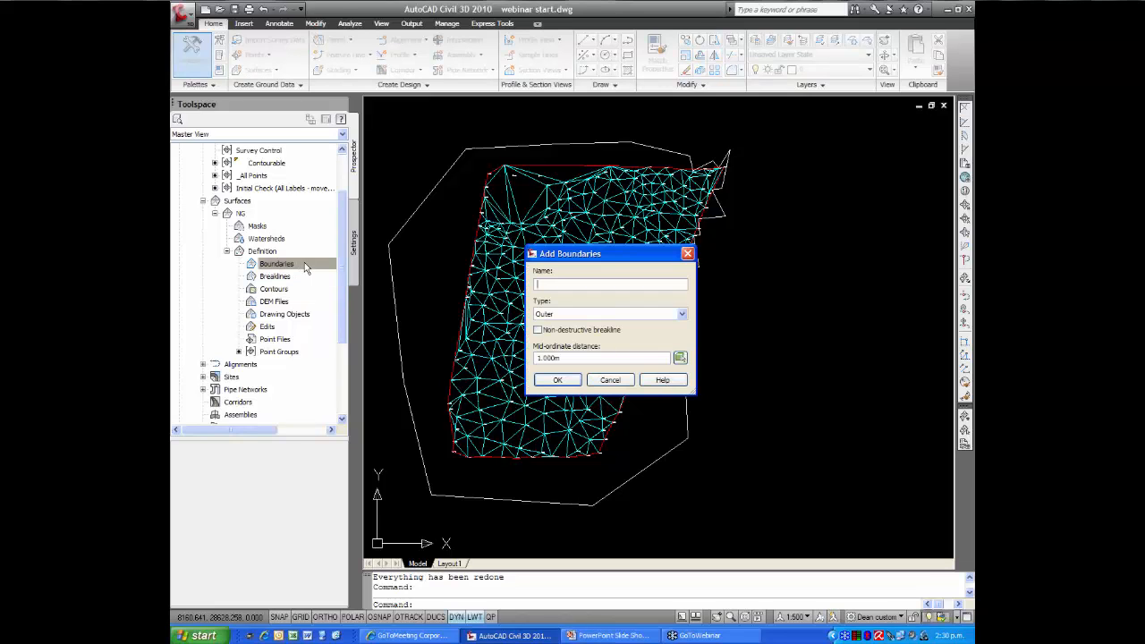
{"action": "type", "text": "outer"}
{"action": "left_click", "coordinate": [557, 380]}
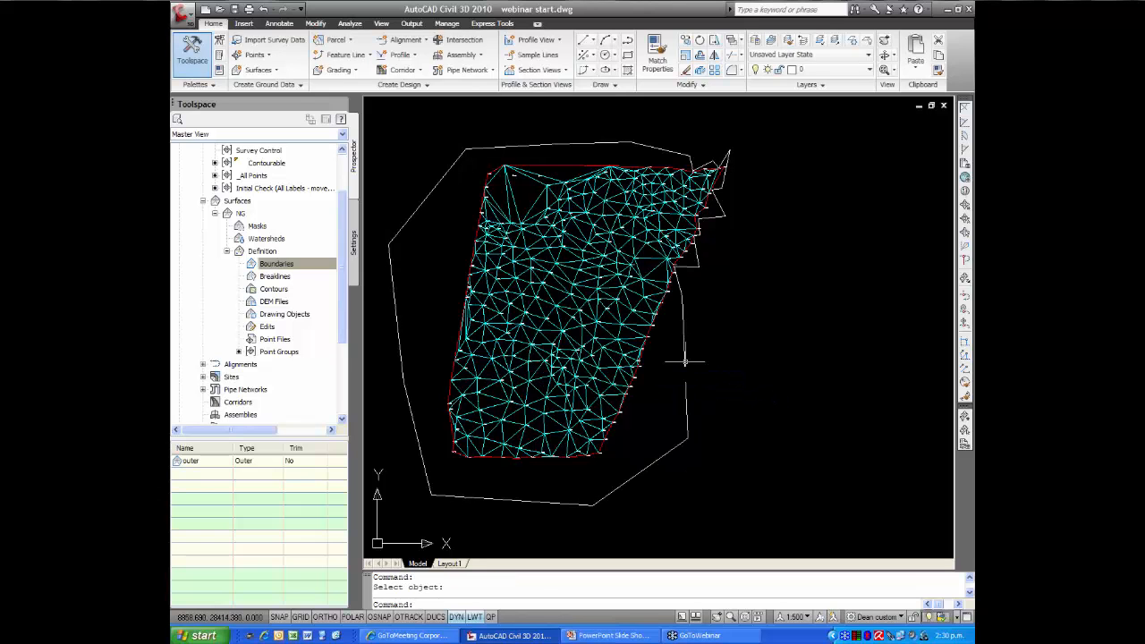
Stretch the boundary polyline's vertex beside the 427.66 point outward, well clear of the surface's eastern edge
{"action": "middle_click_drag", "start_coordinate": [711, 334], "coordinate": [699, 368]}
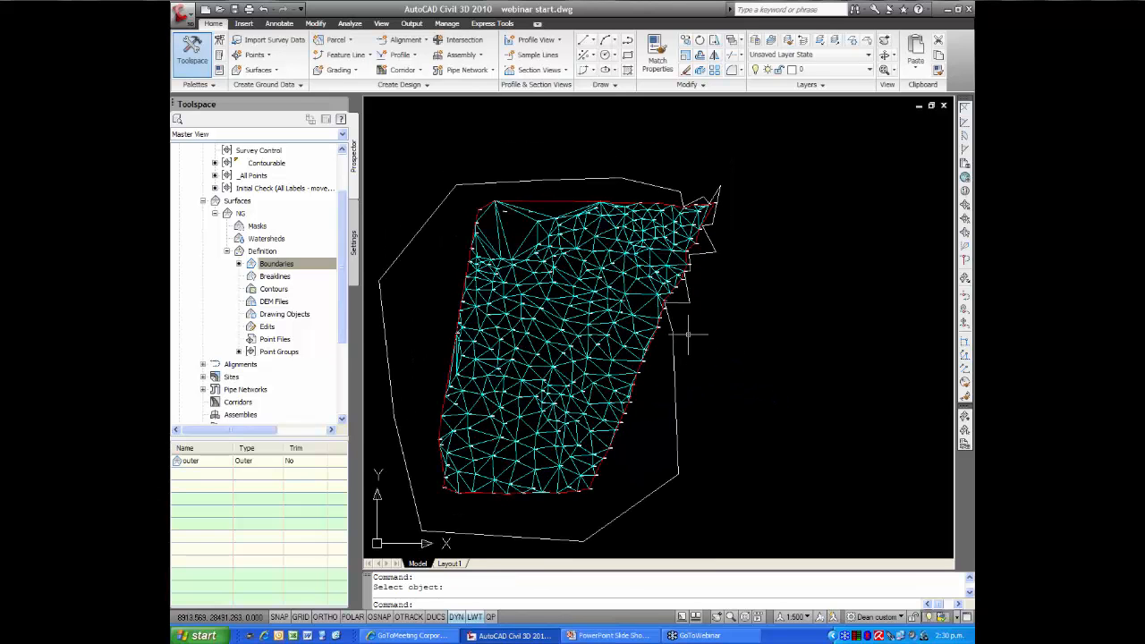
{"action": "scroll", "coordinate": [688, 334], "scroll_direction": "up", "scroll_amount": 8}
{"action": "mouse_move", "coordinate": [736, 341]}
{"action": "middle_mouse_down"}
{"action": "mouse_move", "coordinate": [640, 345]}
{"action": "mouse_move", "coordinate": [637, 376]}
{"action": "middle_mouse_up"}
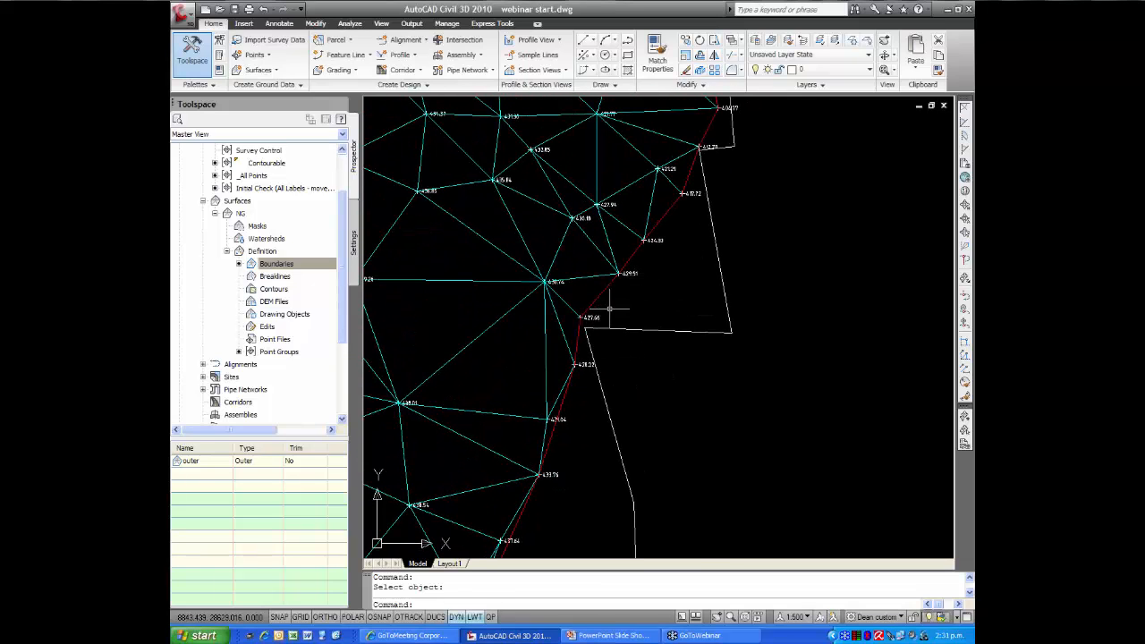
{"action": "left_click", "coordinate": [649, 329]}
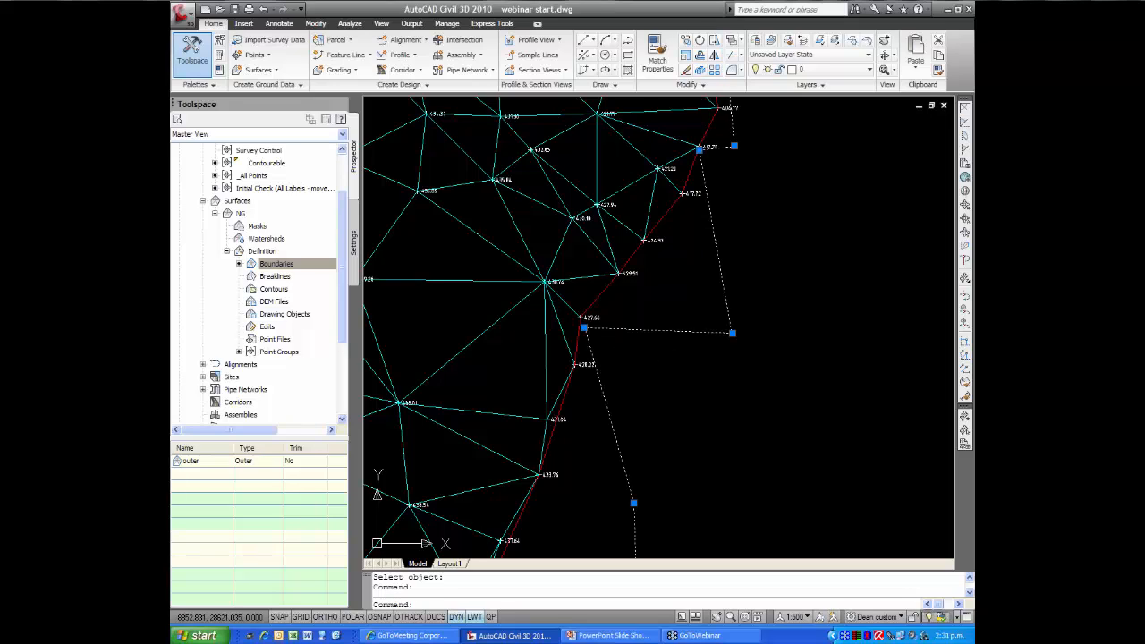
{"action": "left_click", "coordinate": [583, 329]}
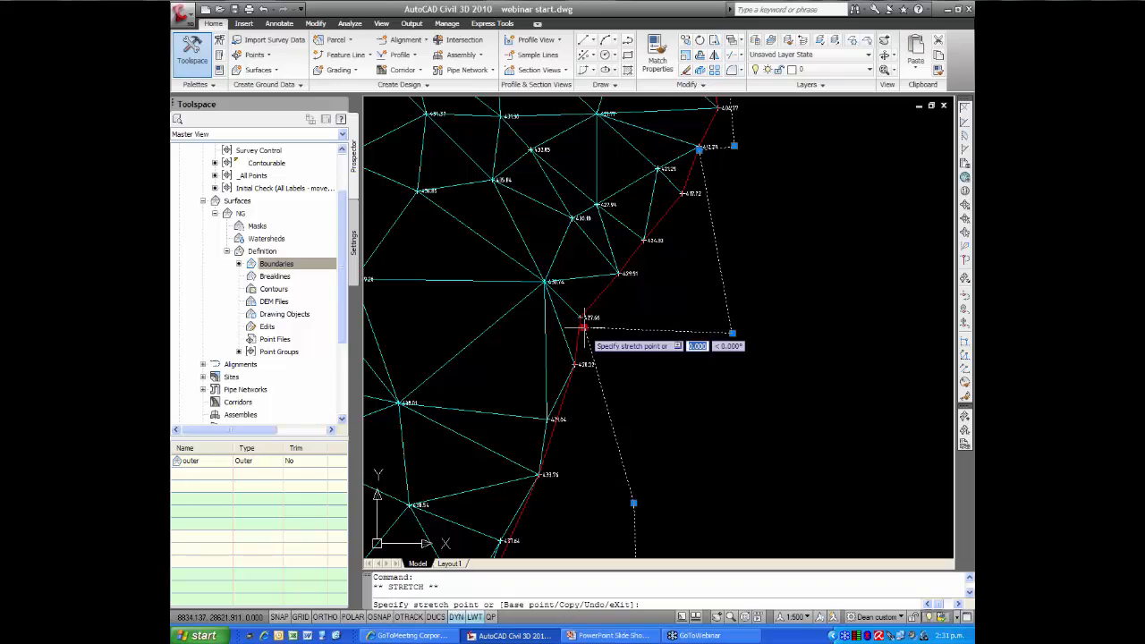
{"action": "left_click", "coordinate": [711, 391]}
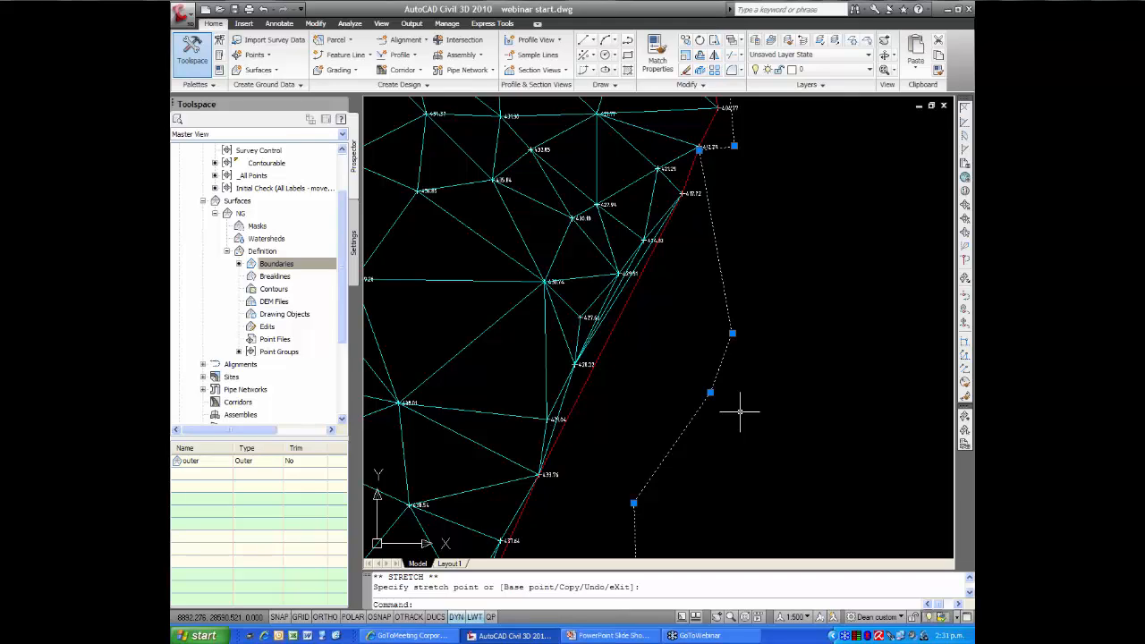
Stretch the same boundary vertex back into the surface, just inside the 427.66 point, and deselect the polyline
{"action": "left_click", "coordinate": [710, 392]}
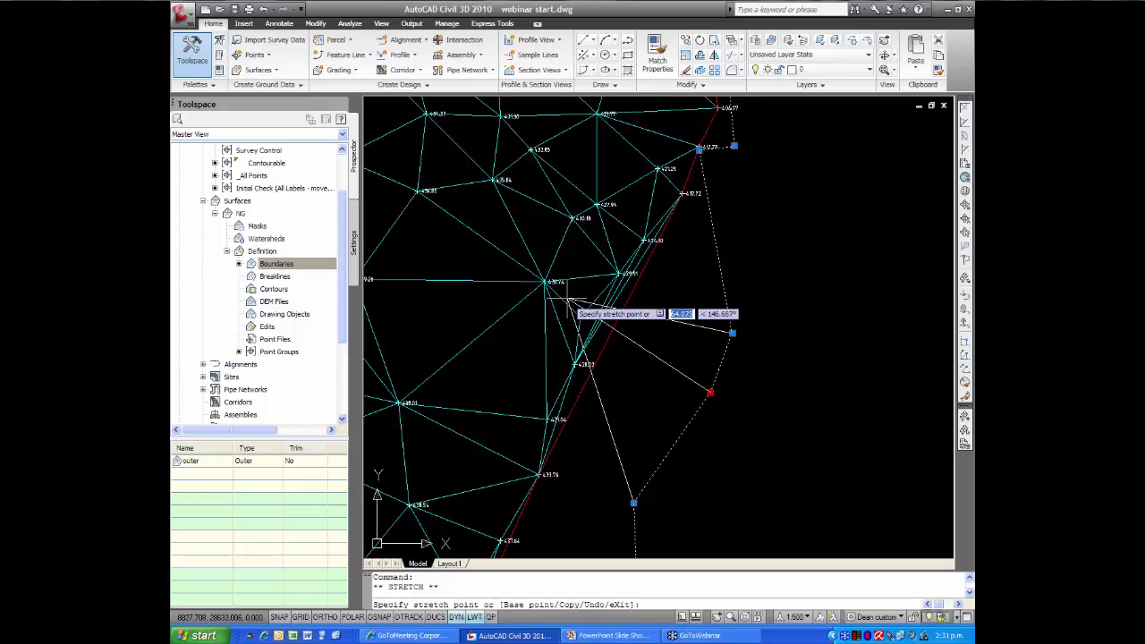
{"action": "left_click", "coordinate": [567, 299]}
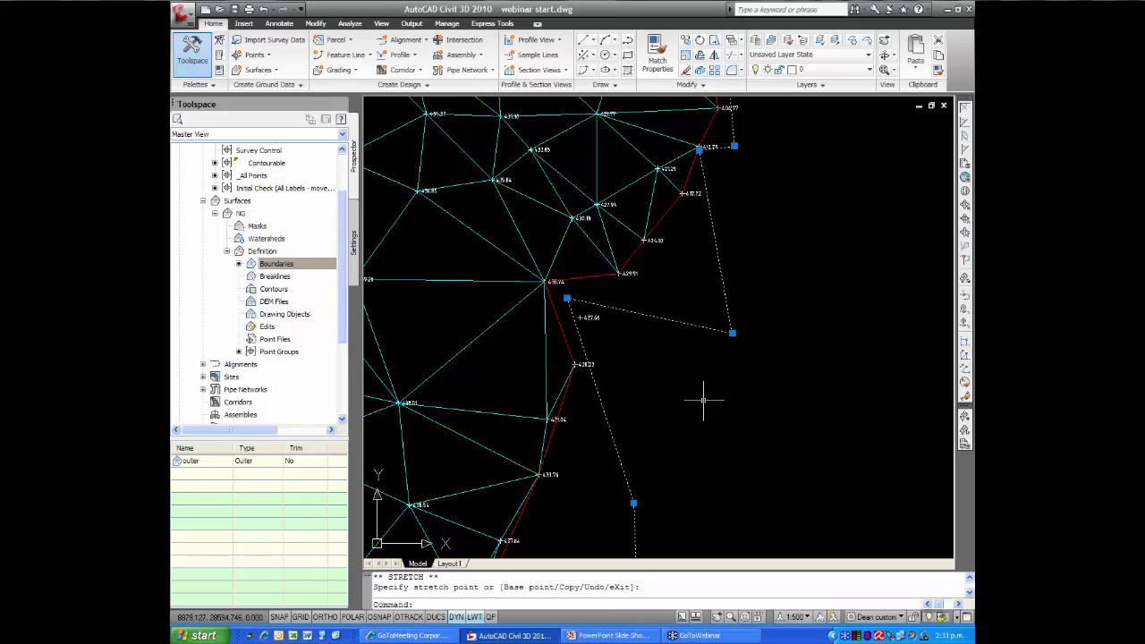
{"action": "scroll", "coordinate": [705, 401], "scroll_direction": "down", "scroll_amount": 3}
{"action": "middle_click_drag", "start_coordinate": [680, 411], "coordinate": [664, 427]}
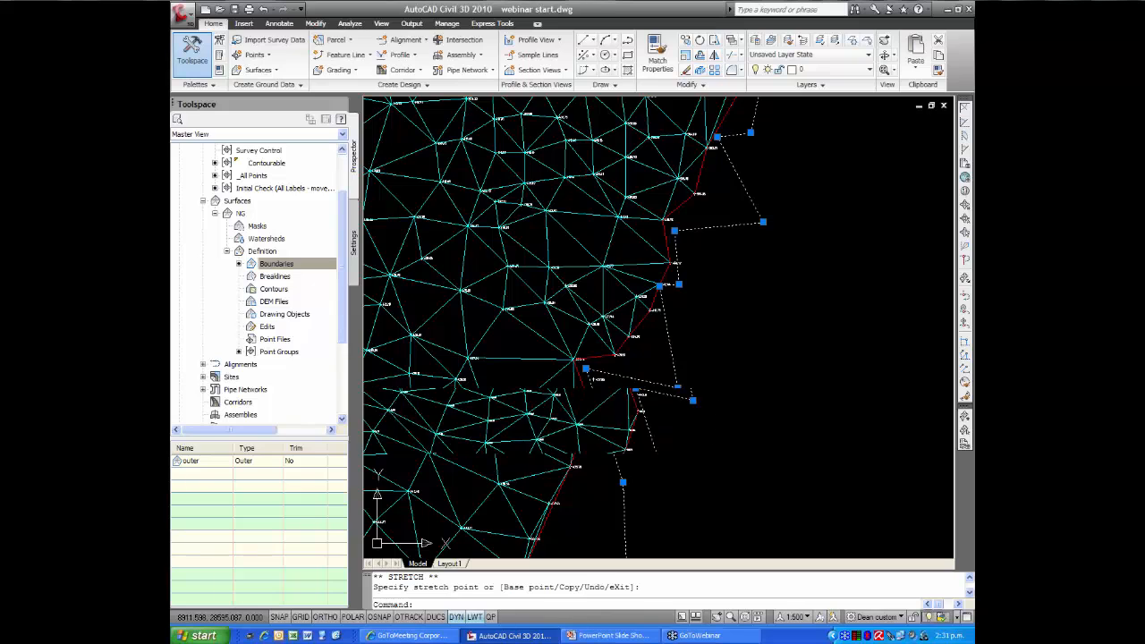
{"action": "scroll", "coordinate": [710, 412], "scroll_direction": "down", "scroll_amount": 3}
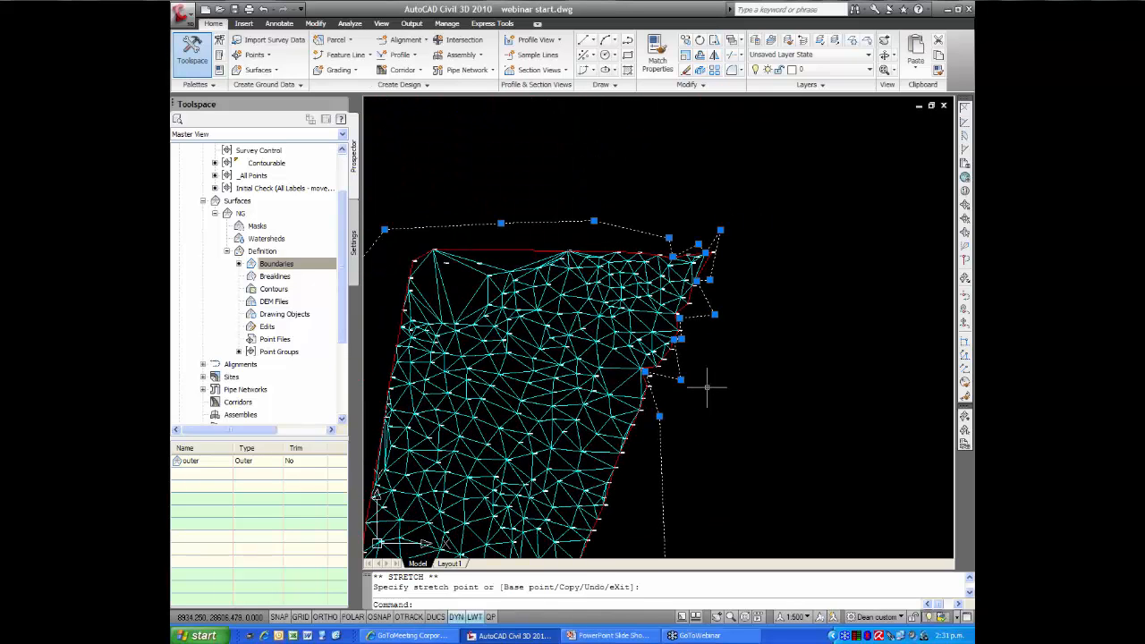
{"action": "key", "text": "Escape"}
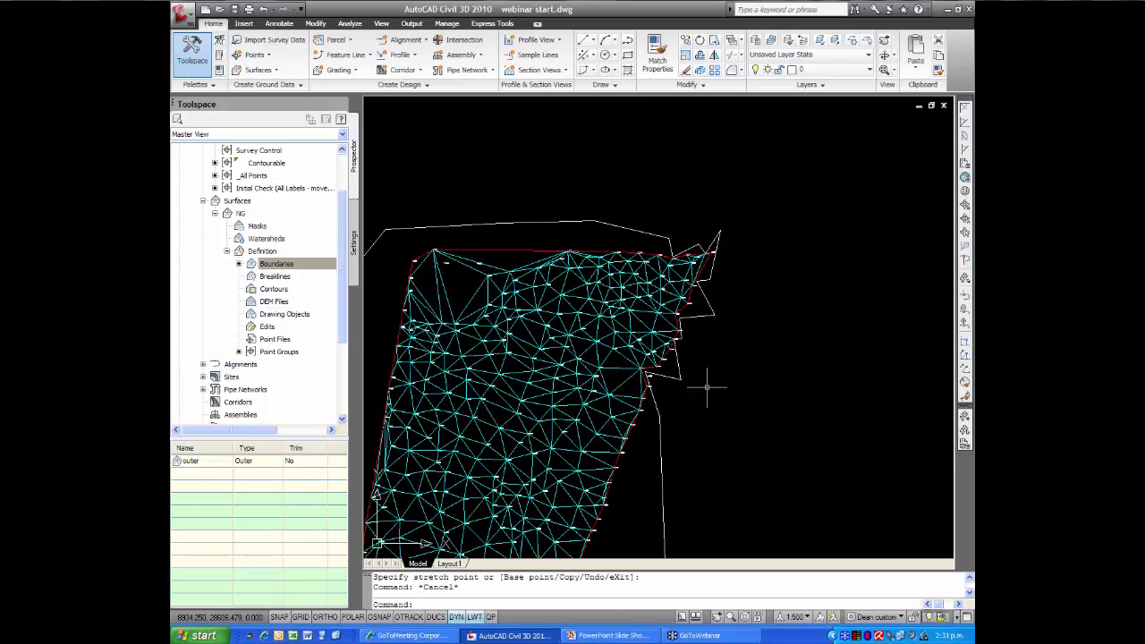
Change the NG surface style to Contours 1m and 5m in the surface properties
{"action": "scroll", "coordinate": [707, 388], "scroll_direction": "down", "scroll_amount": 2}
{"action": "middle_click_drag", "start_coordinate": [707, 387], "coordinate": [685, 315]}
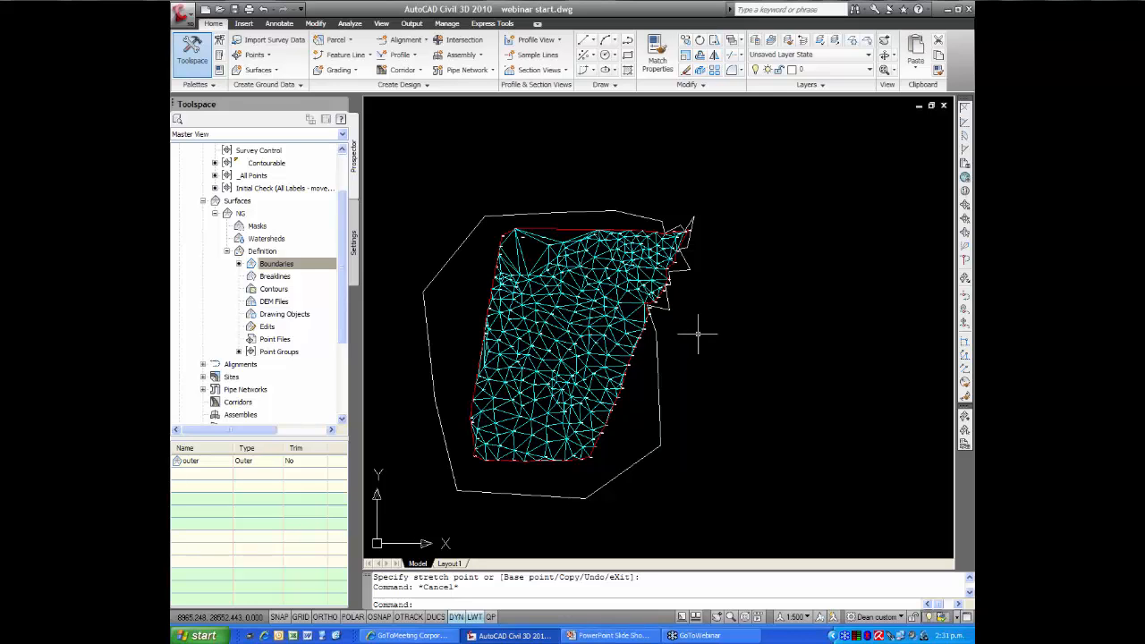
{"action": "left_click", "coordinate": [551, 331]}
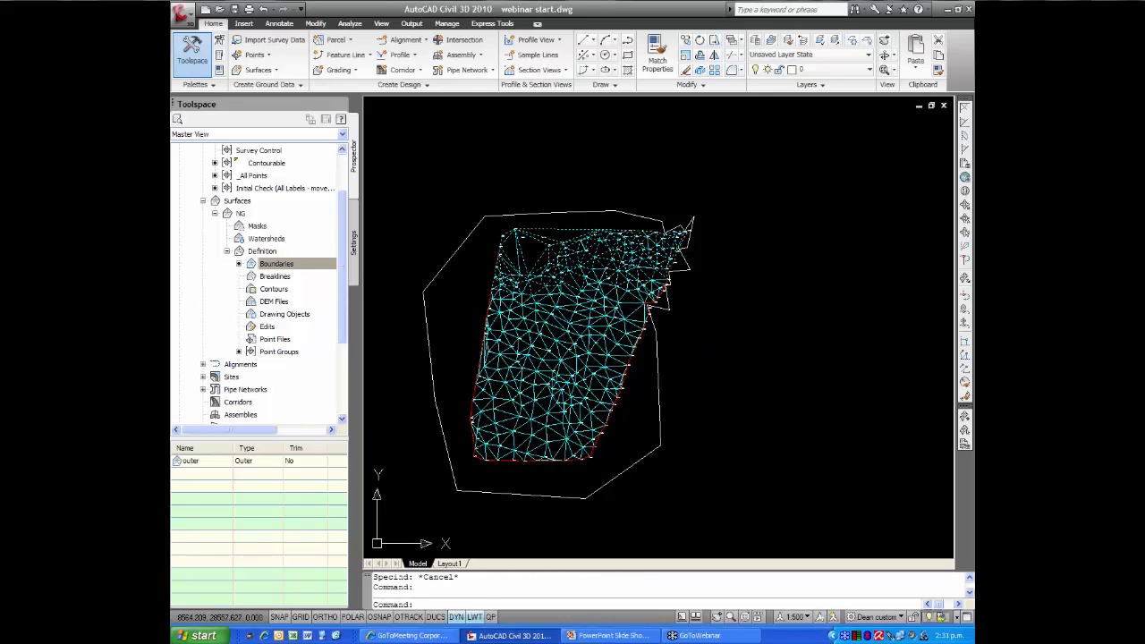
{"action": "right_click", "coordinate": [553, 331]}
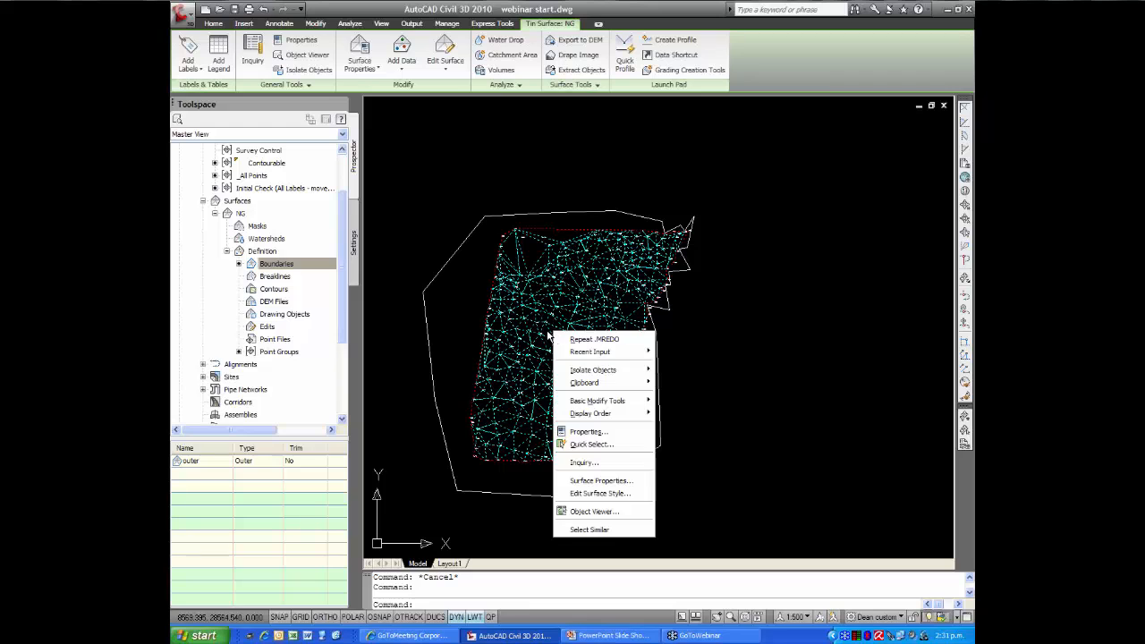
{"action": "left_click", "coordinate": [584, 482]}
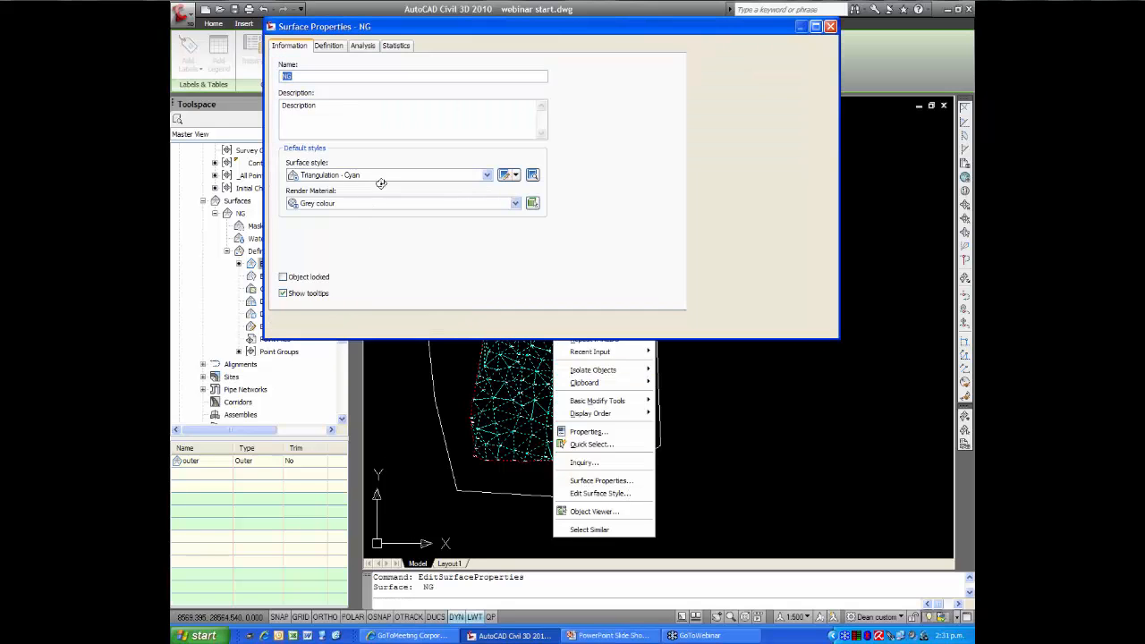
{"action": "left_click", "coordinate": [488, 176]}
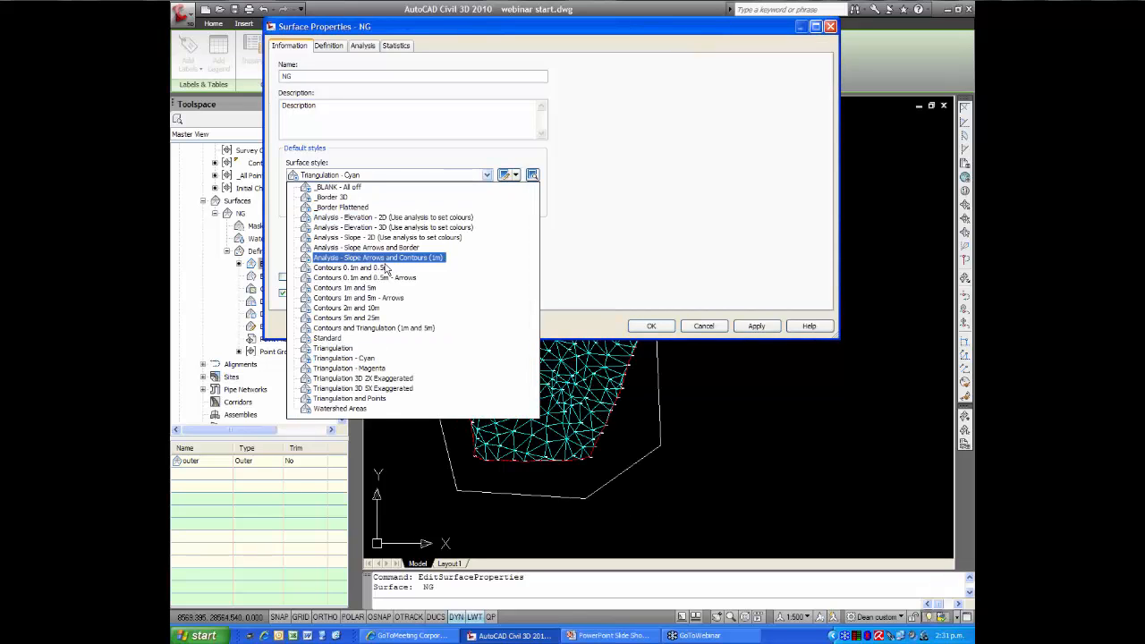
{"action": "left_click", "coordinate": [367, 288]}
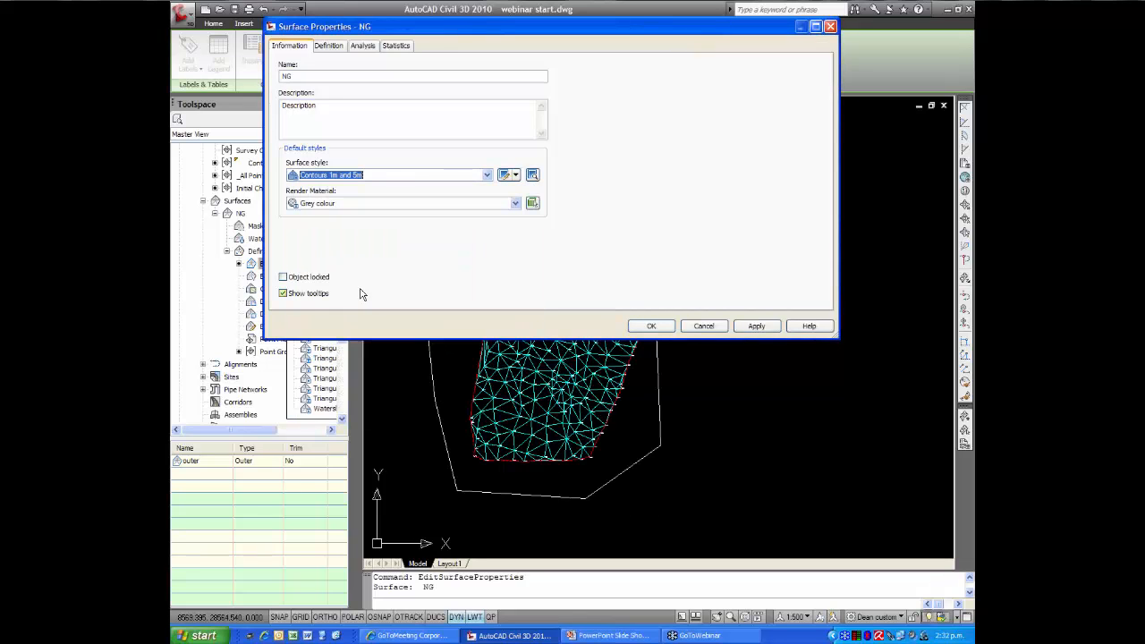
{"action": "left_click", "coordinate": [650, 326]}
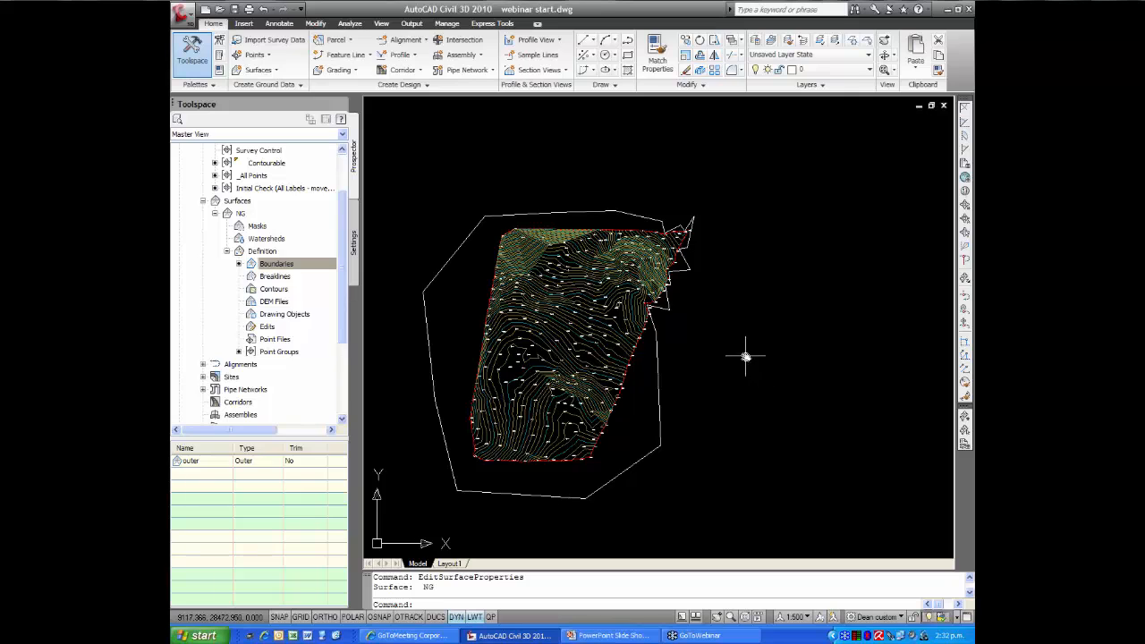
Create a new layer for the boundary polyline with the All layer filter active, and turn that layer off
{"action": "mouse_move", "coordinate": [747, 352]}
{"action": "middle_mouse_down"}
{"action": "mouse_move", "coordinate": [718, 379]}
{"action": "mouse_move", "coordinate": [737, 371]}
{"action": "middle_mouse_up"}
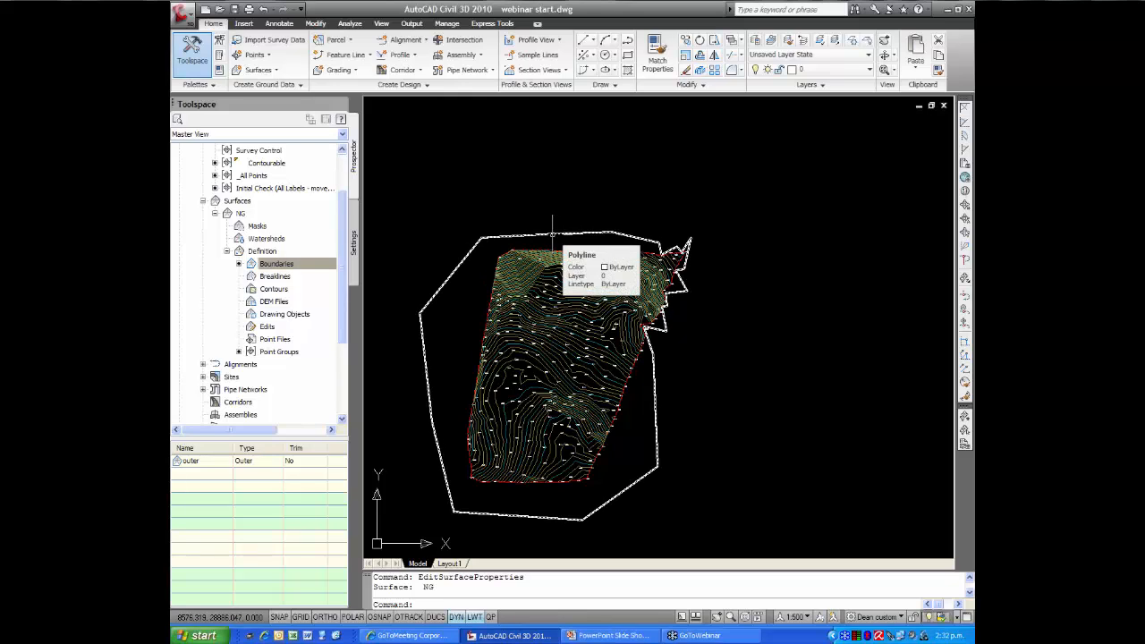
{"action": "left_click", "coordinate": [756, 41]}
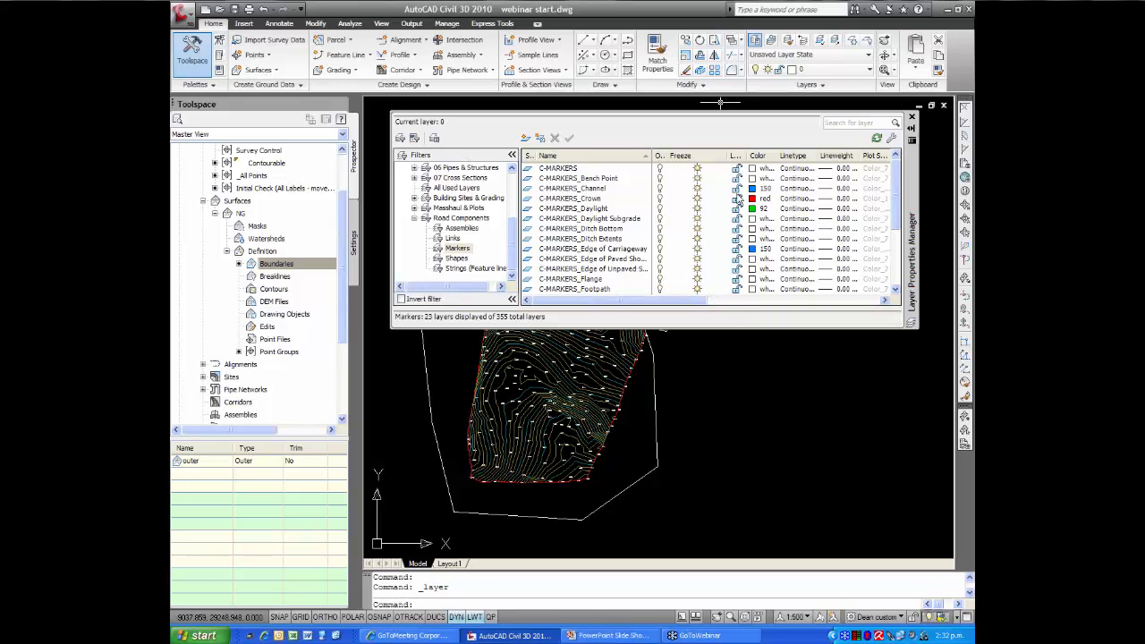
{"action": "left_click", "coordinate": [525, 138]}
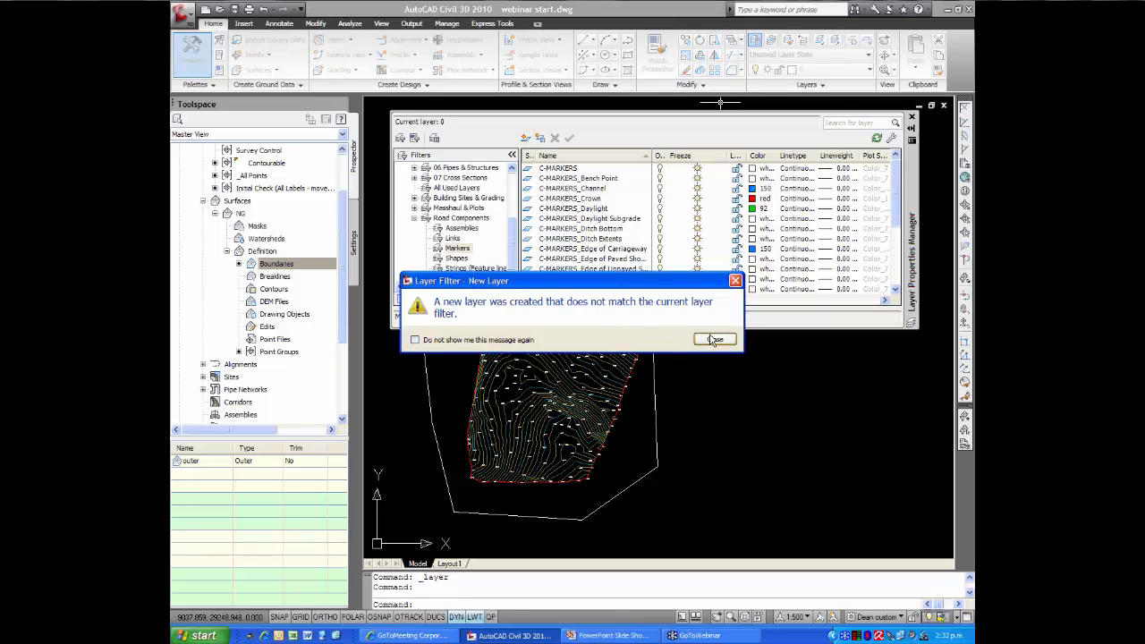
{"action": "left_click", "coordinate": [715, 340]}
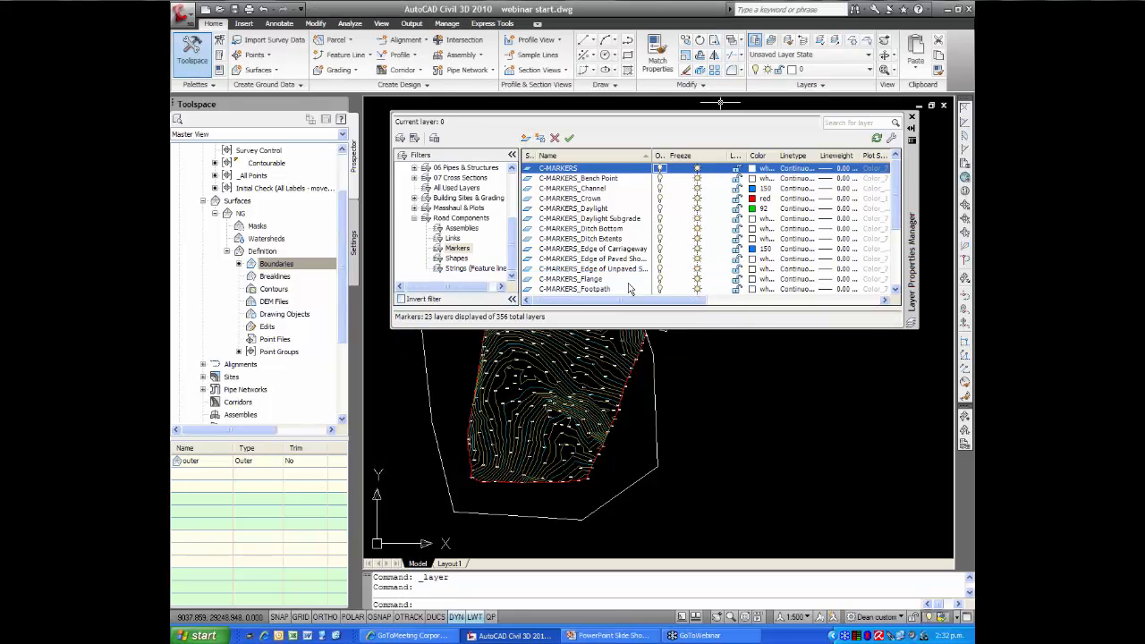
{"action": "scroll", "coordinate": [474, 215], "scroll_direction": "up", "scroll_amount": 3}
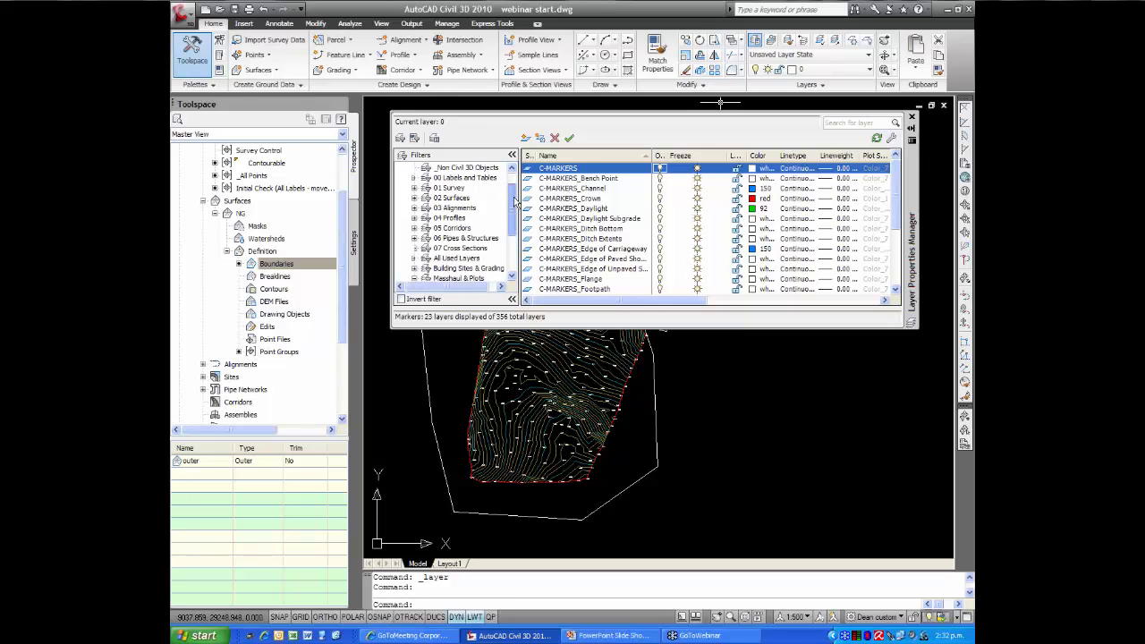
{"action": "left_click", "coordinate": [427, 168]}
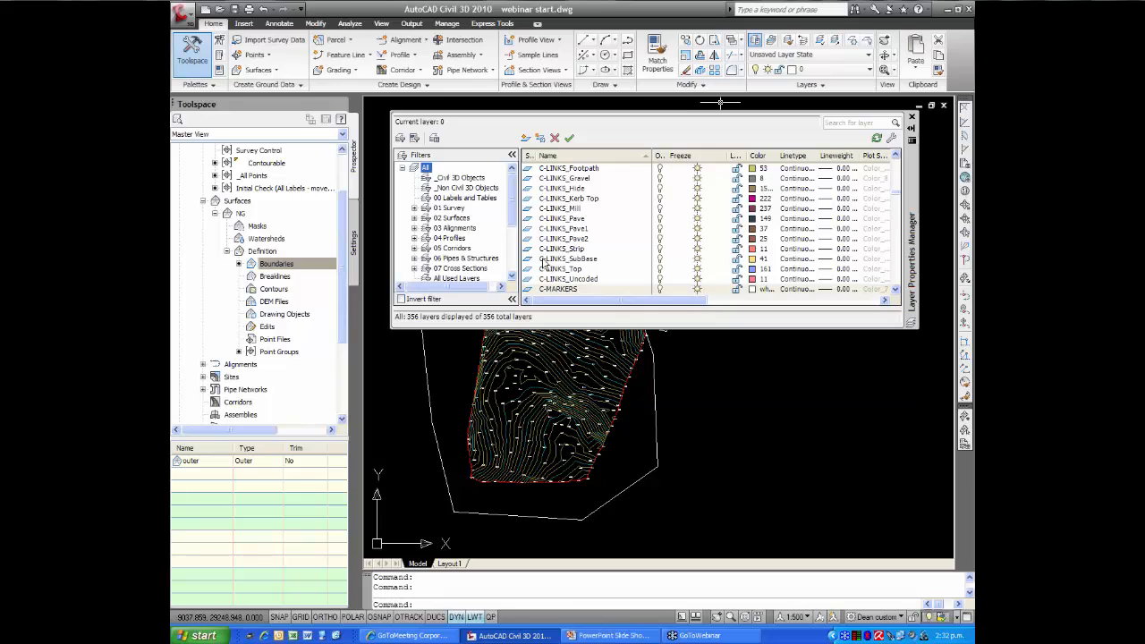
{"action": "left_click", "coordinate": [526, 141]}
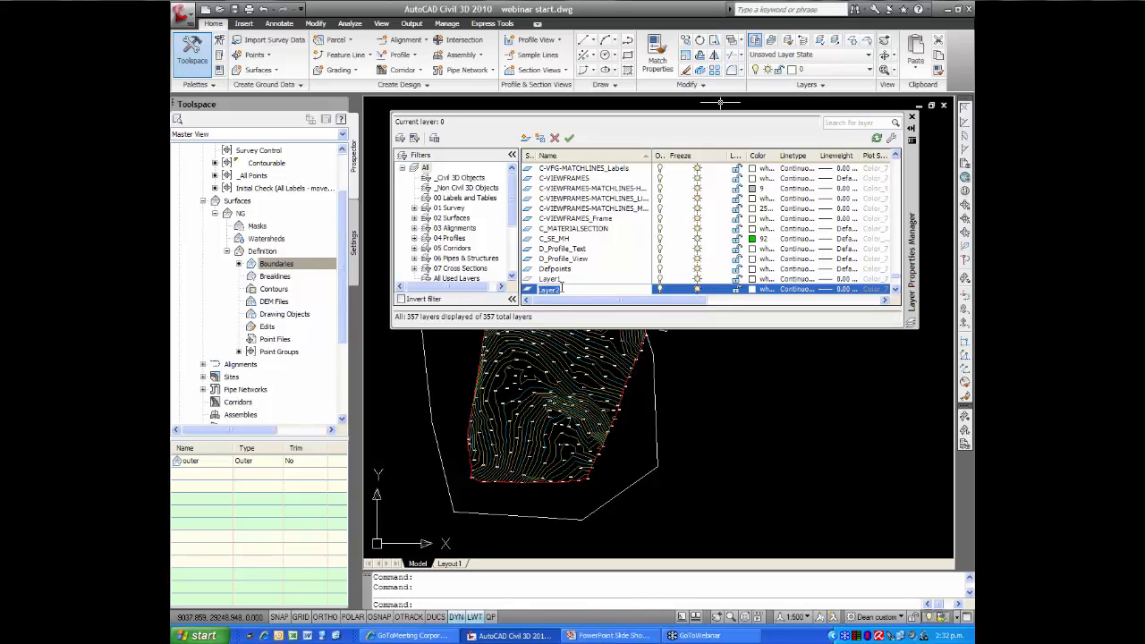
{"action": "type", "text": "off"}
{"action": "left_click", "coordinate": [660, 289]}
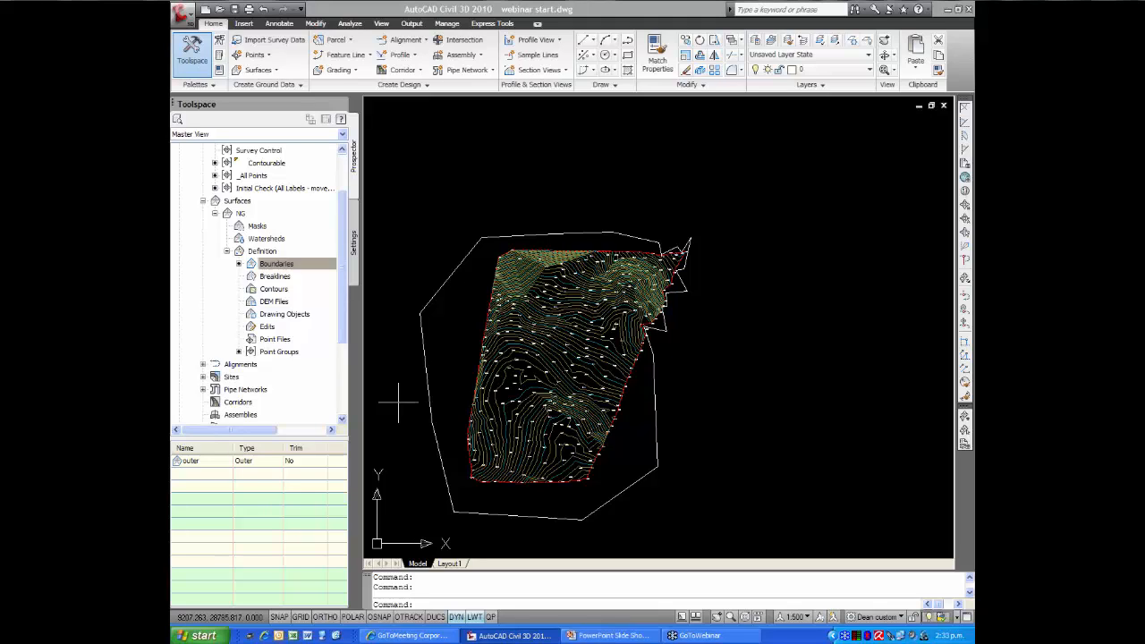
Move the closed boundary polyline around the NG surface to the newly created layer that is turned off
{"action": "left_click", "coordinate": [422, 354]}
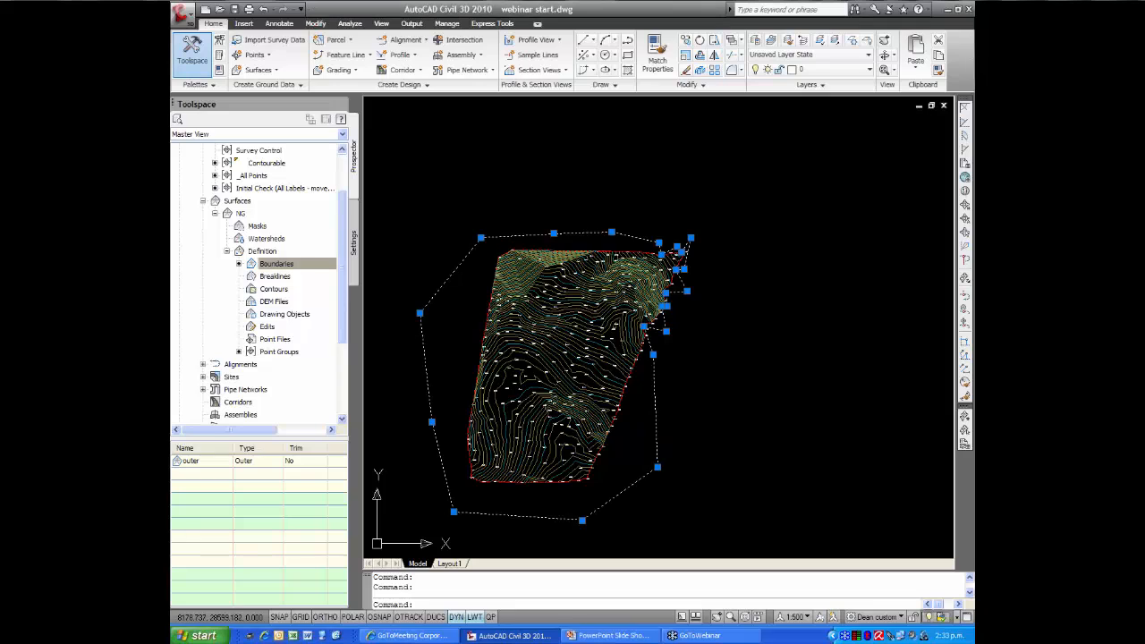
{"action": "left_click", "coordinate": [846, 72]}
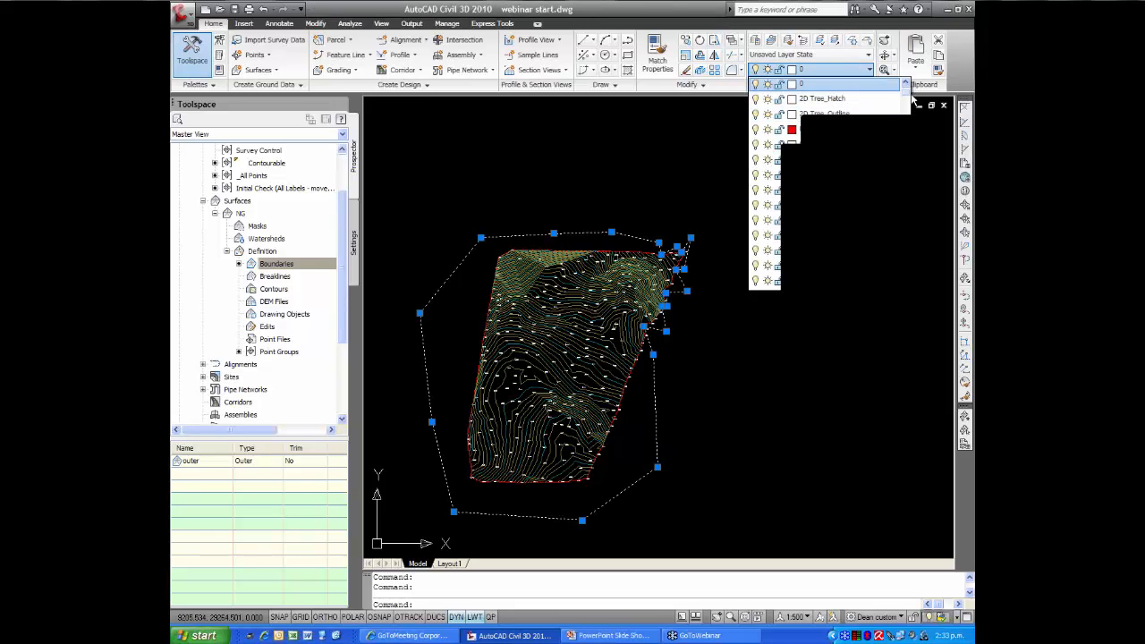
{"action": "scroll", "coordinate": [875, 95], "scroll_direction": "up", "scroll_amount": 1}
{"action": "left_click", "coordinate": [841, 84]}
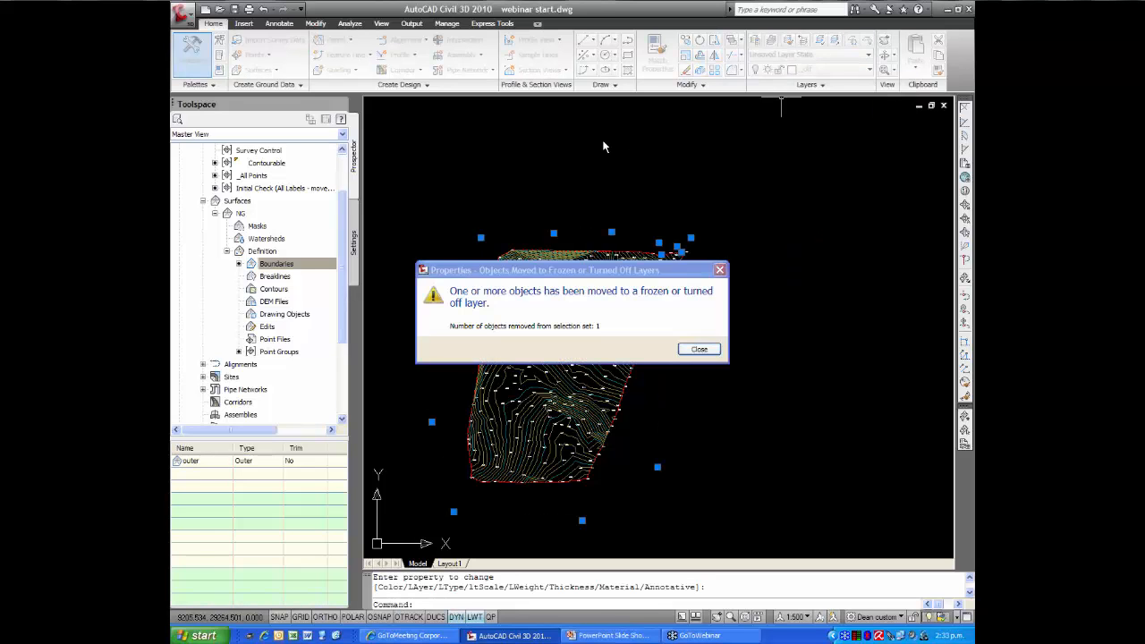
{"action": "key", "text": "Return"}
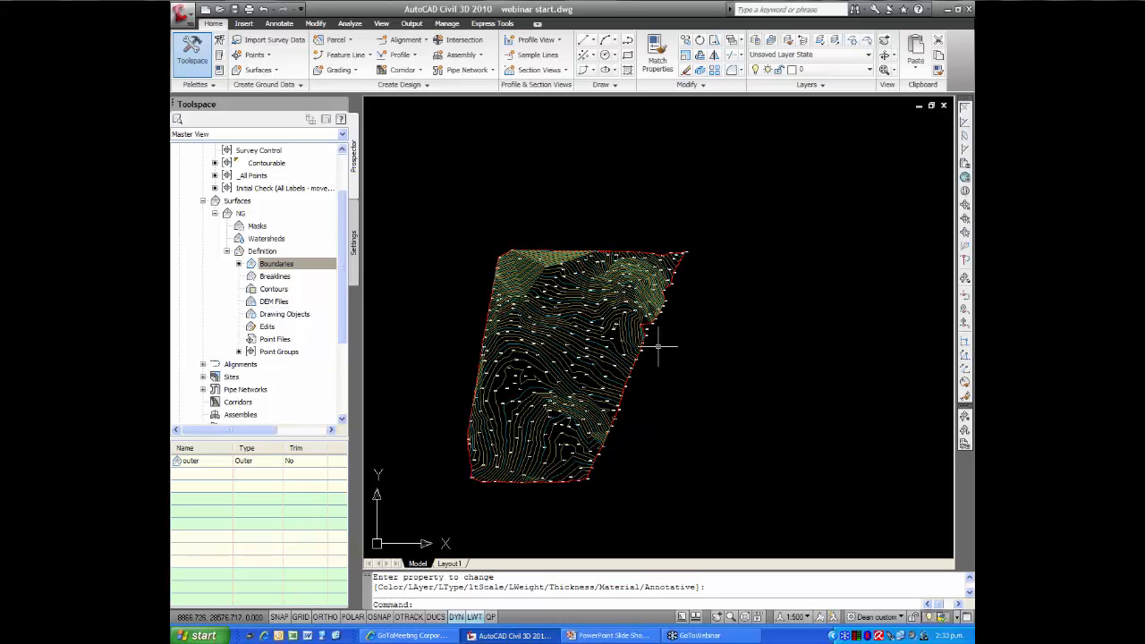
Create a Centerline alignment by layout with no site, Design Style LWT and the 20m Chainage label set
{"action": "scroll", "coordinate": [660, 342], "scroll_direction": "up", "scroll_amount": 5}
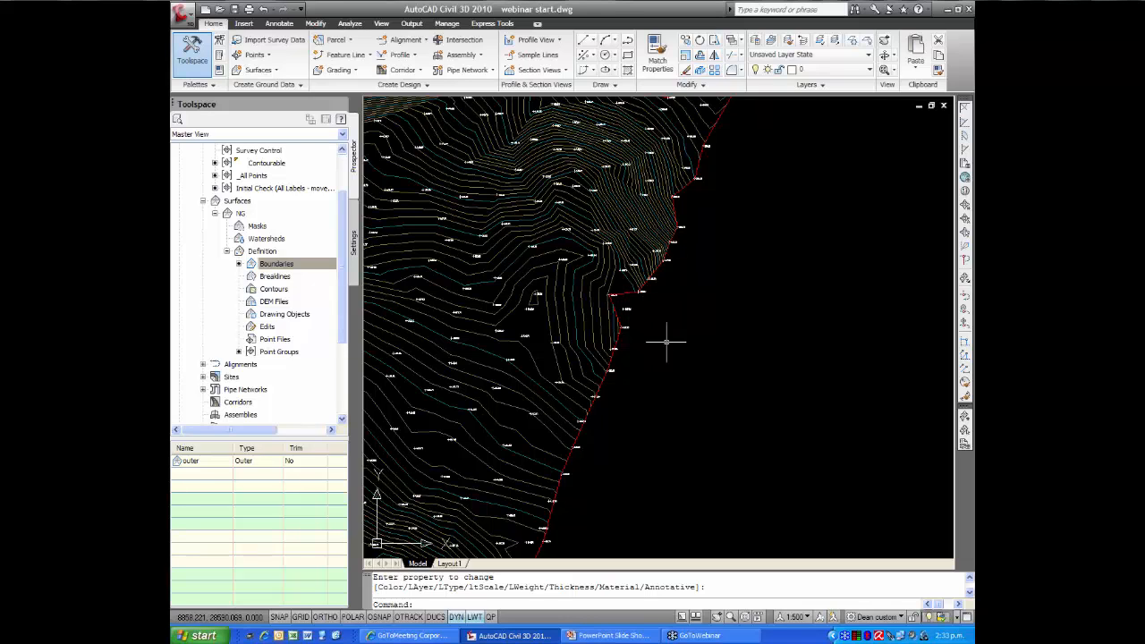
{"action": "scroll", "coordinate": [653, 326], "scroll_direction": "down", "scroll_amount": 5}
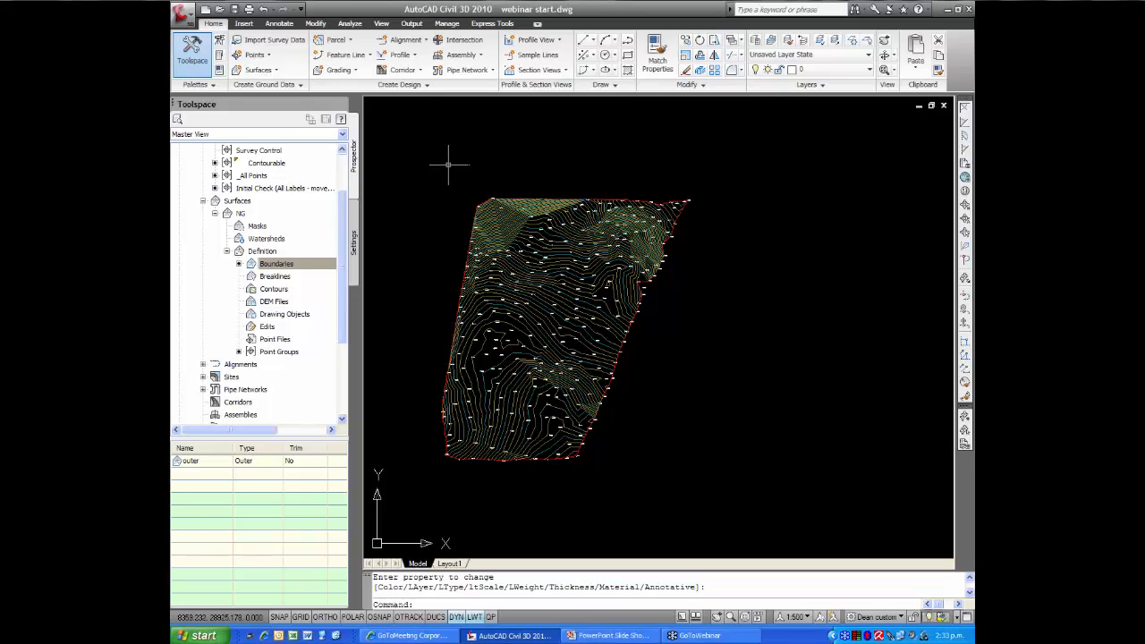
{"action": "left_click", "coordinate": [411, 44]}
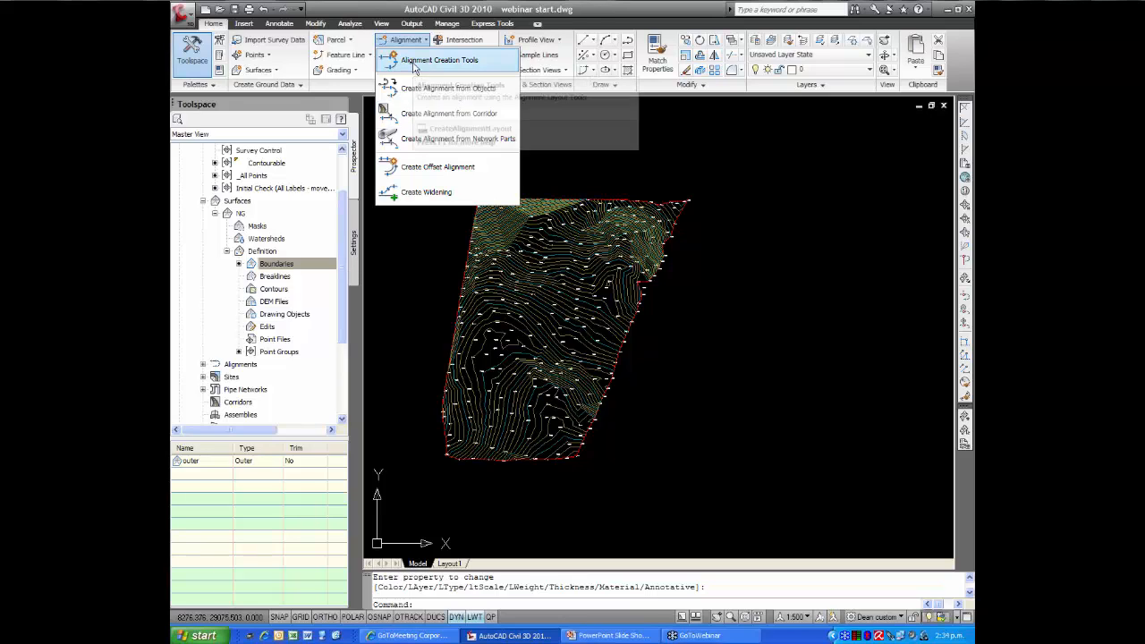
{"action": "left_click", "coordinate": [413, 61]}
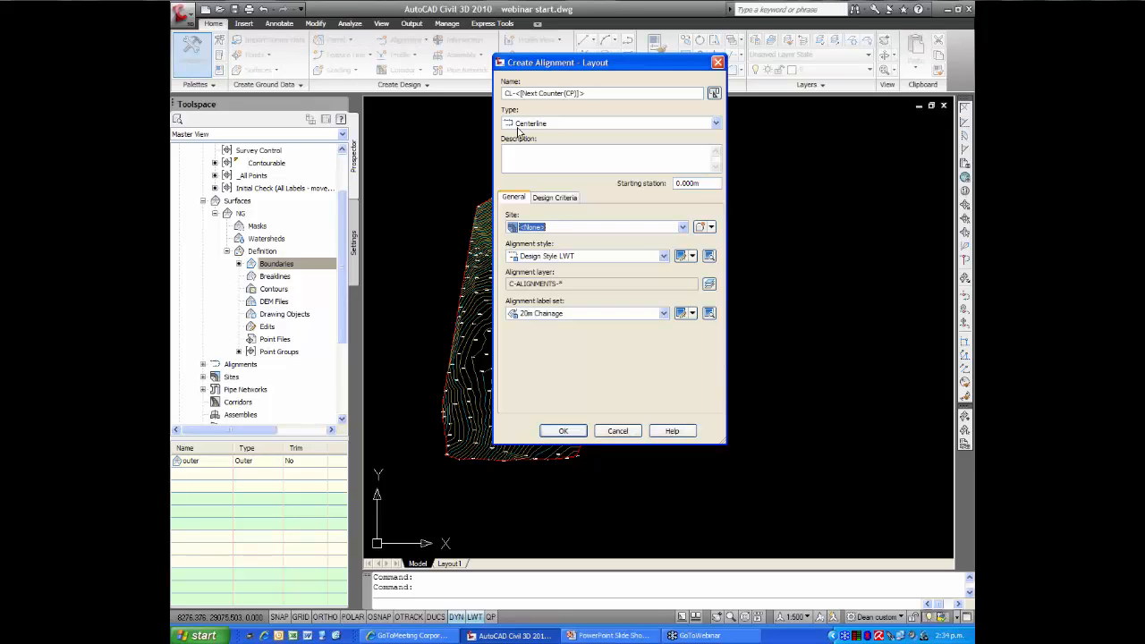
{"action": "left_click", "coordinate": [563, 431]}
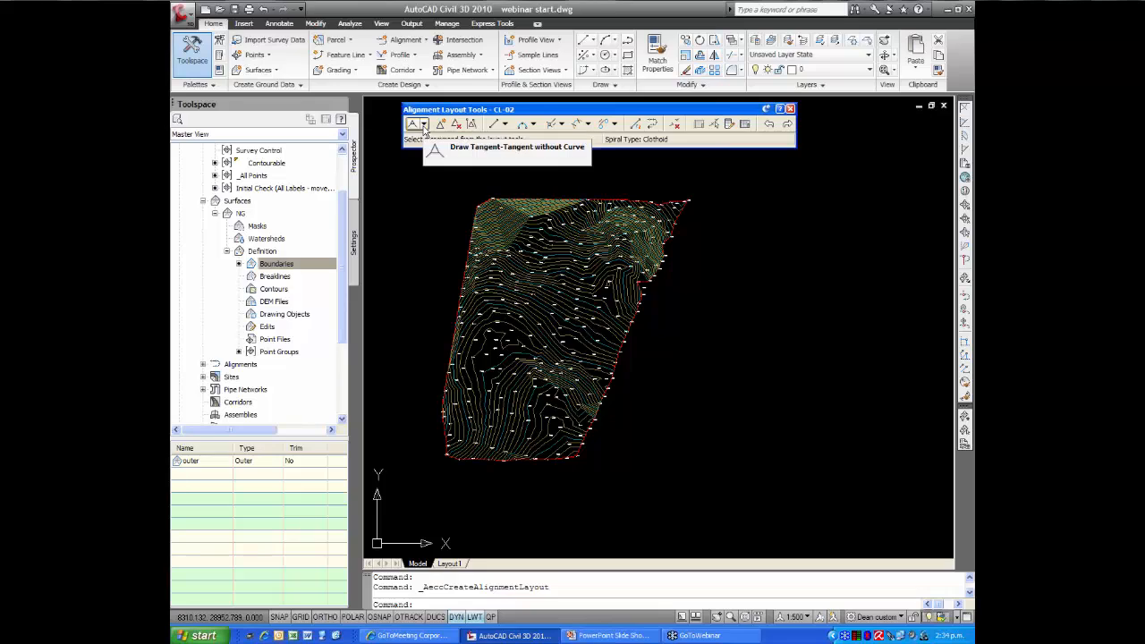
Draw the alignment as tangents with curves through four points, from the surface's southern part up to near its northern edge
{"action": "left_click", "coordinate": [425, 124]}
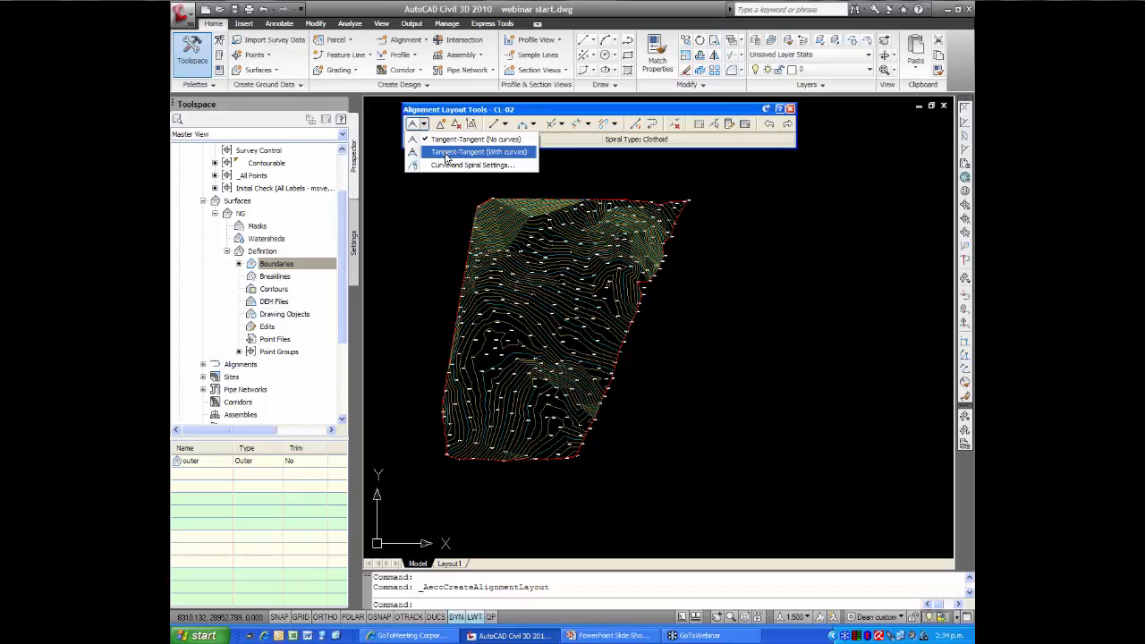
{"action": "left_click", "coordinate": [459, 153]}
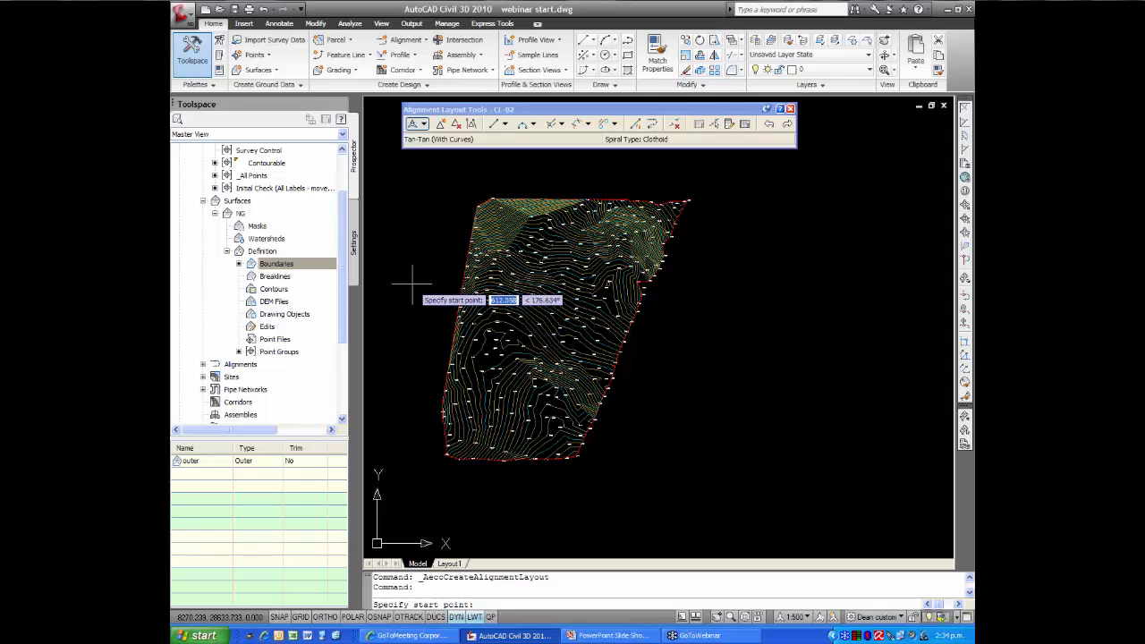
{"action": "scroll", "coordinate": [515, 448], "scroll_direction": "up", "scroll_amount": 3}
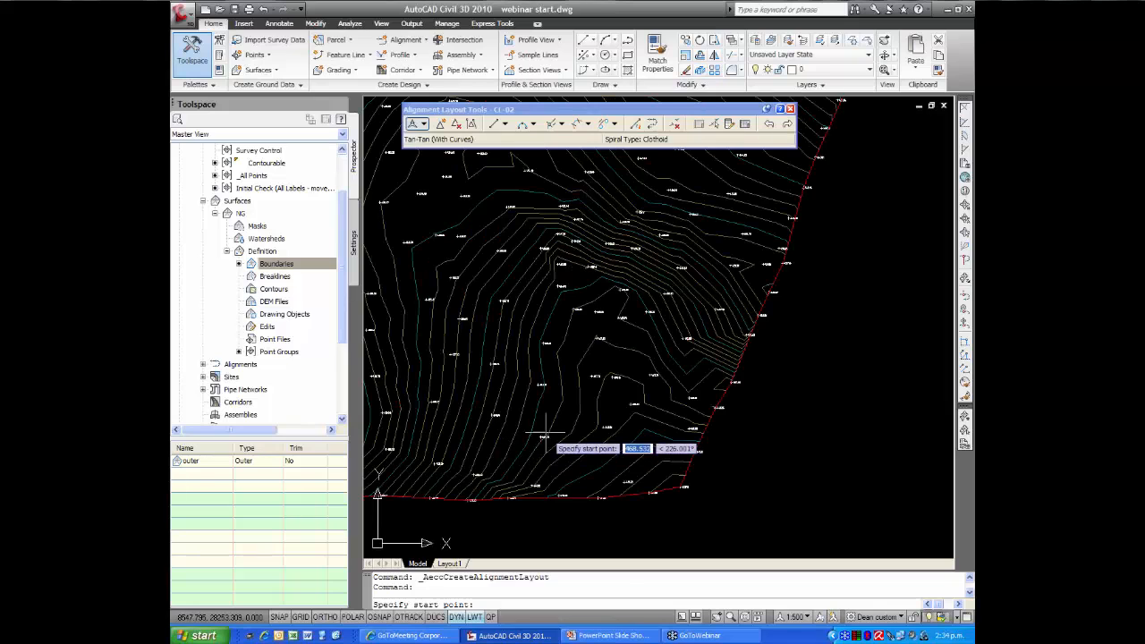
{"action": "left_click", "coordinate": [537, 430]}
{"action": "scroll", "coordinate": [524, 397], "scroll_direction": "down", "scroll_amount": 2}
{"action": "scroll", "coordinate": [522, 394], "scroll_direction": "down", "scroll_amount": 2}
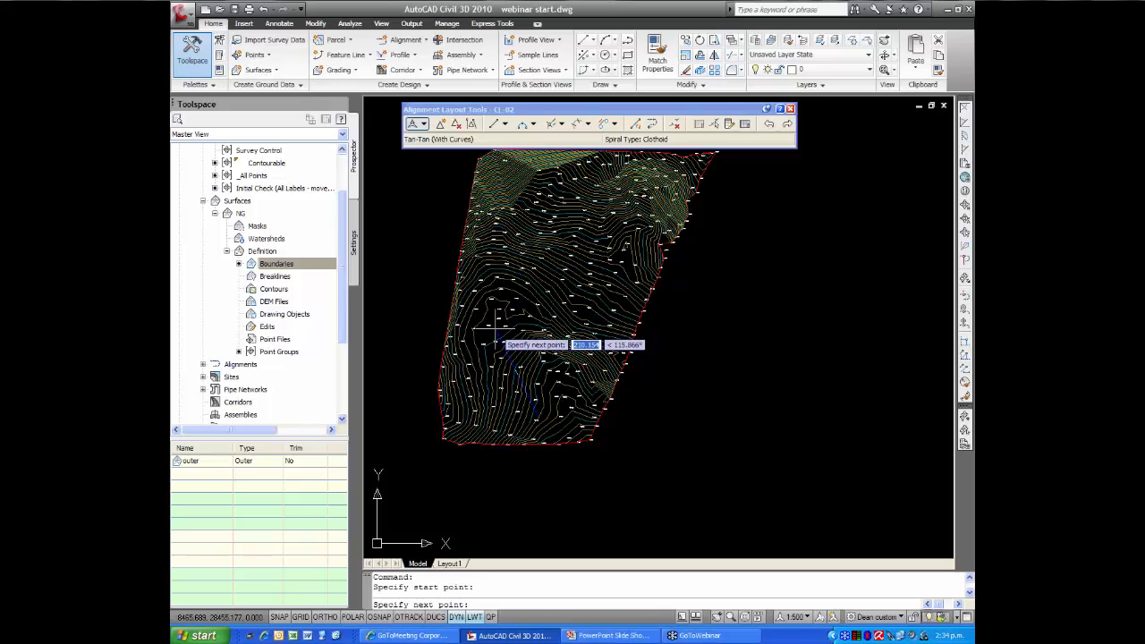
{"action": "left_click", "coordinate": [496, 330]}
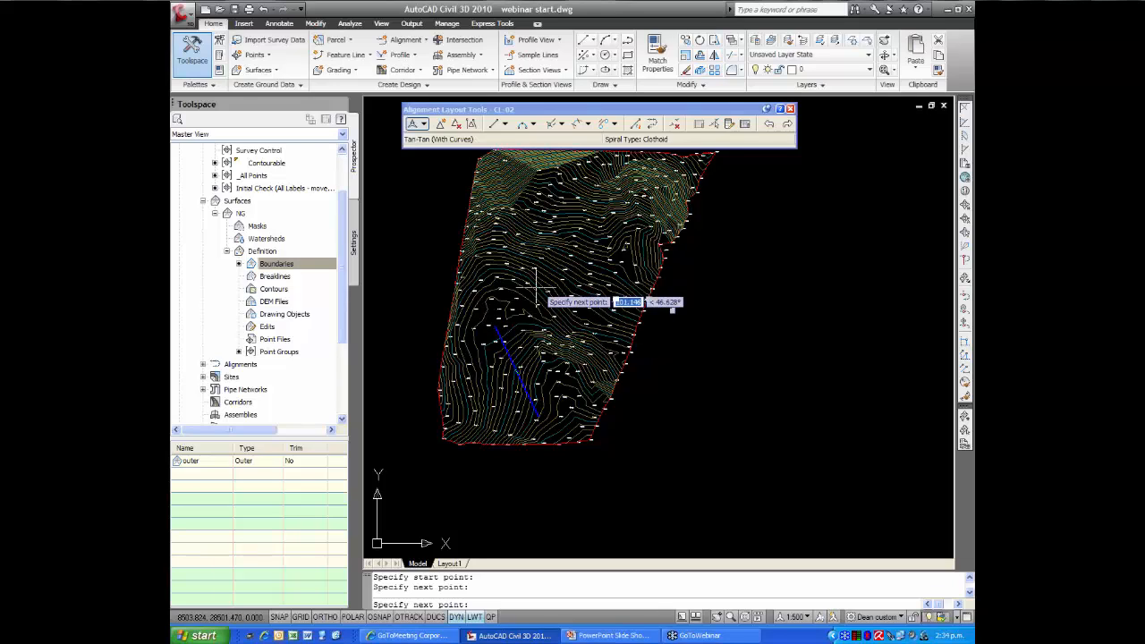
{"action": "left_click", "coordinate": [573, 256]}
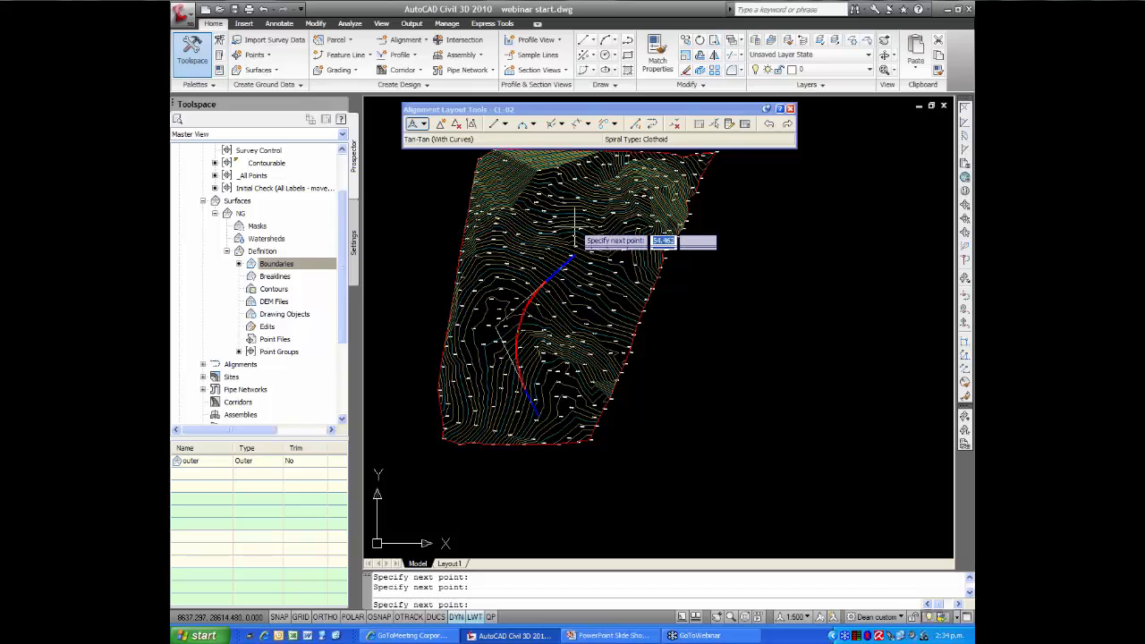
{"action": "left_click", "coordinate": [568, 183]}
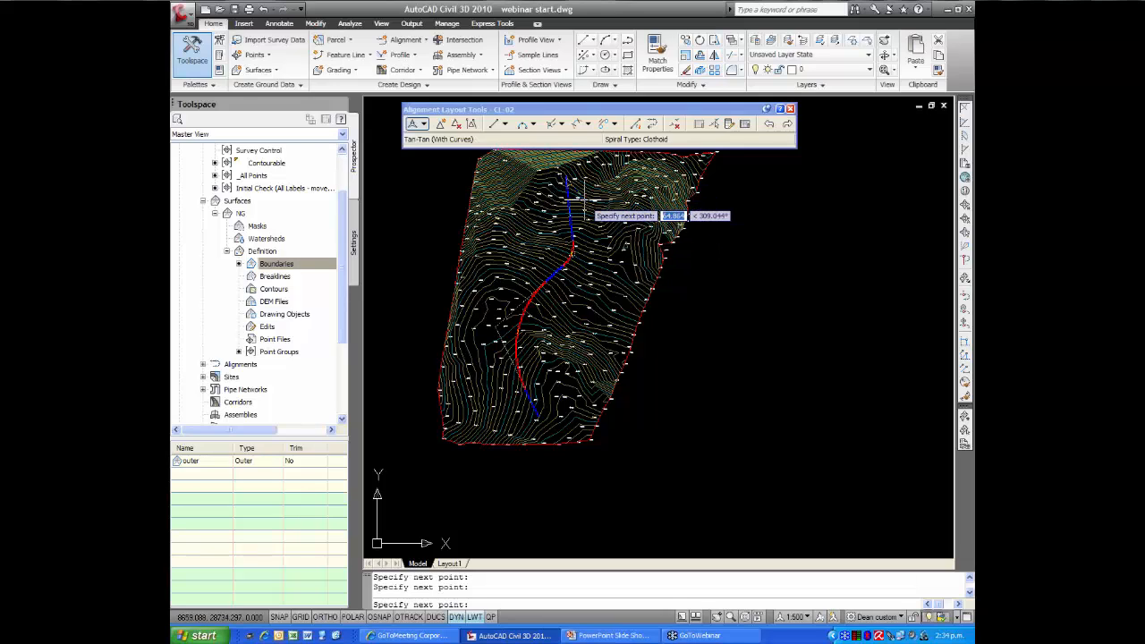
{"action": "key", "text": "Return"}
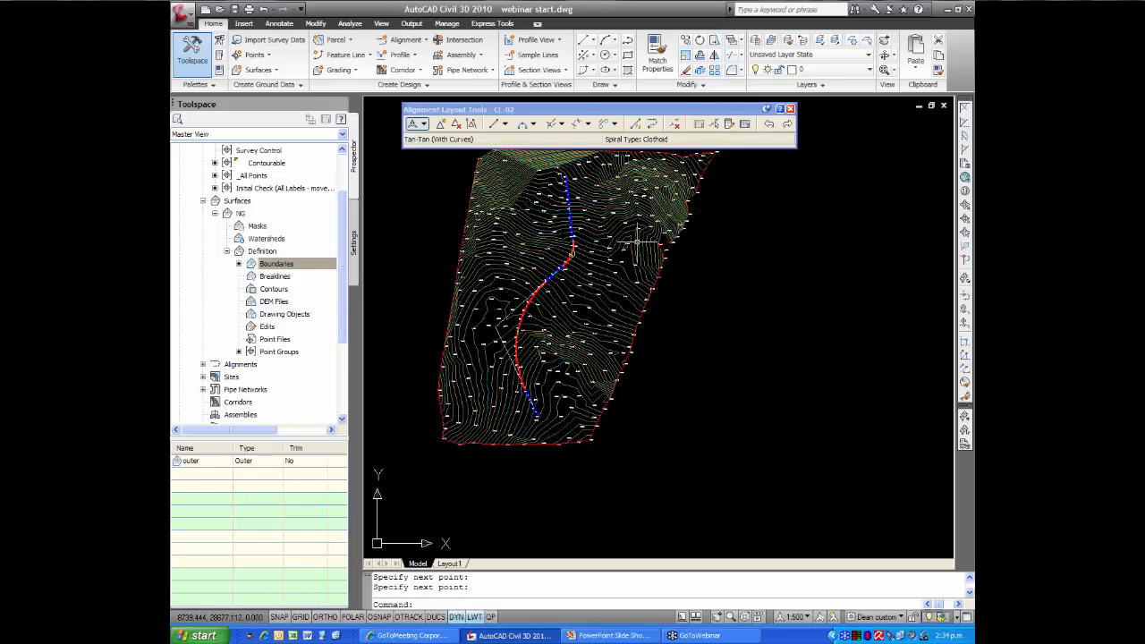
{"action": "left_click", "coordinate": [791, 109]}
Stretch the northern end of the alignment's large southern curve about 73 m southwest along its tangent to tighten the curve
{"action": "middle_click_drag", "start_coordinate": [546, 348], "coordinate": [522, 389]}
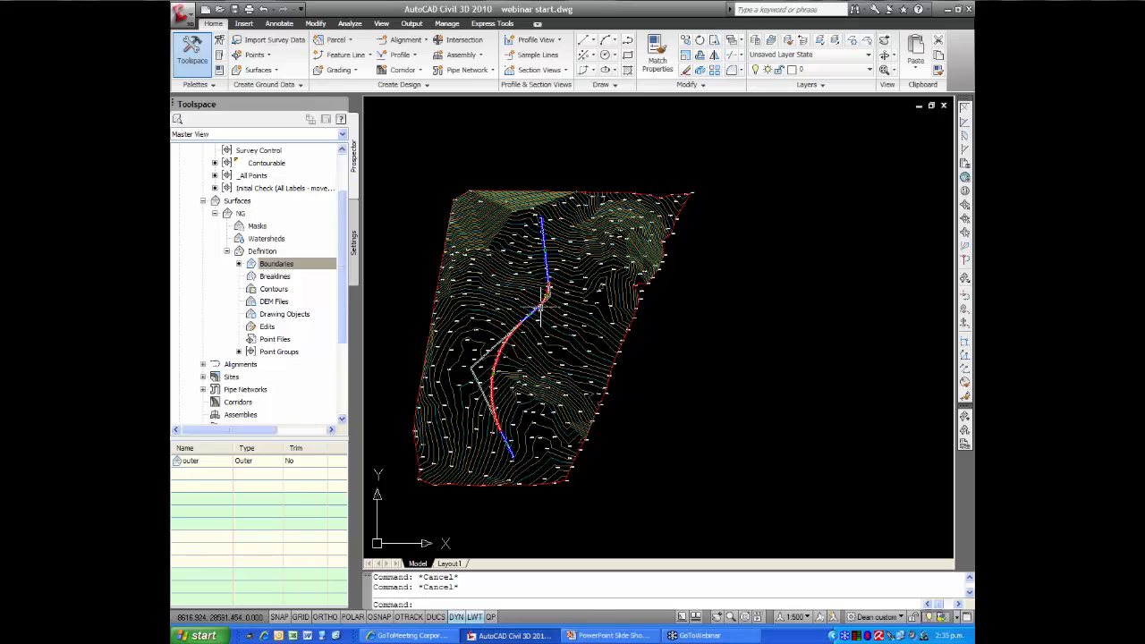
{"action": "scroll", "coordinate": [501, 358], "scroll_direction": "up", "scroll_amount": 3}
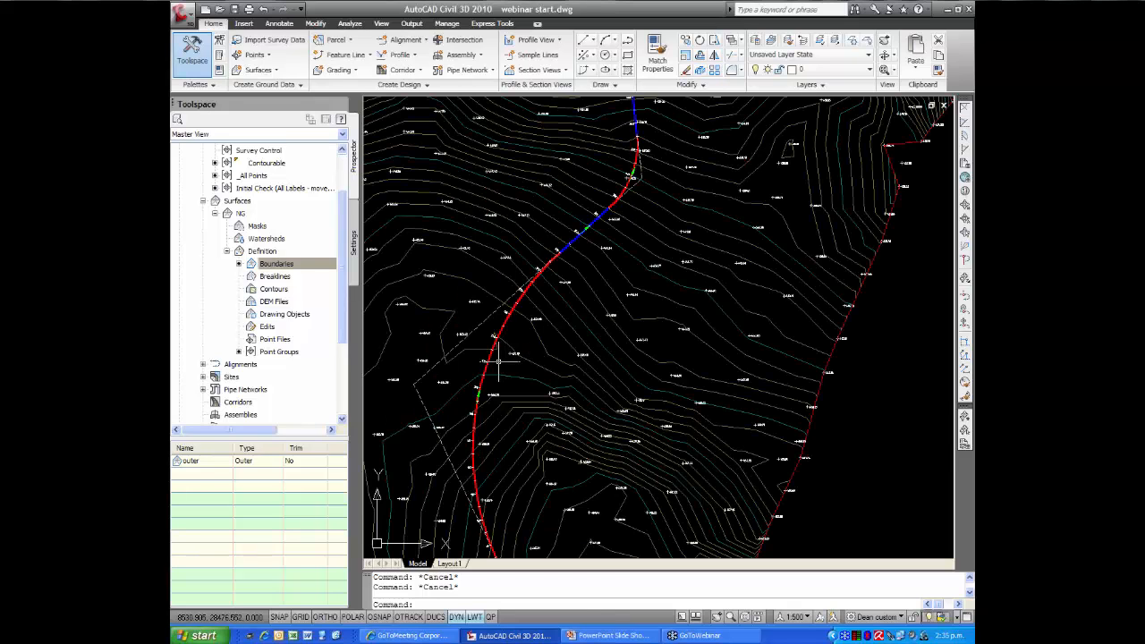
{"action": "middle_click_drag", "start_coordinate": [498, 362], "coordinate": [526, 324]}
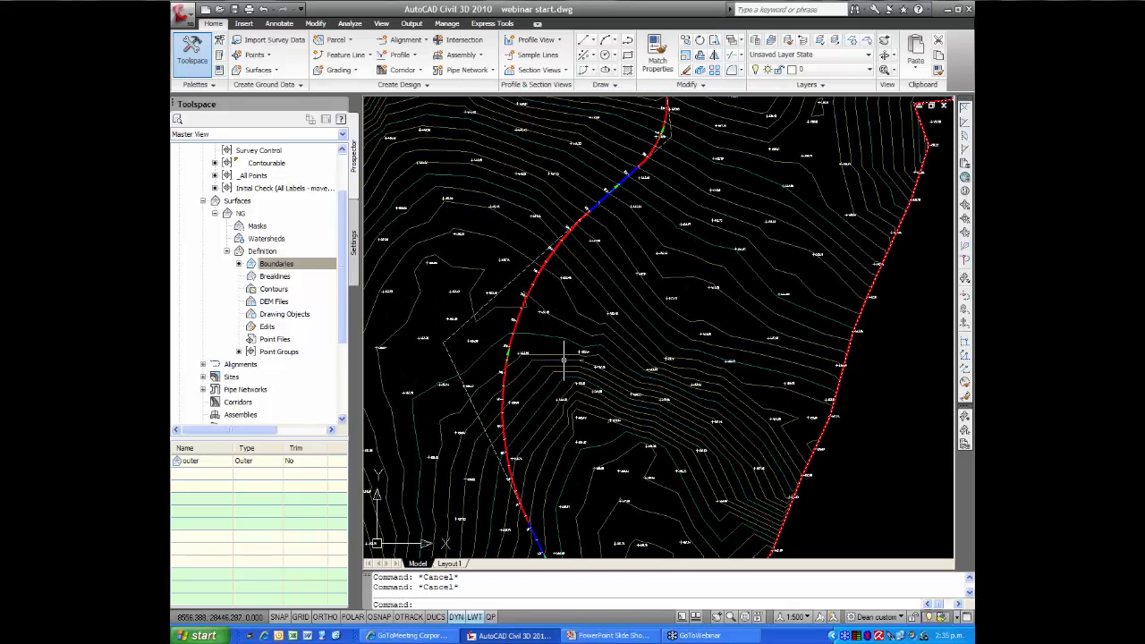
{"action": "mouse_move", "coordinate": [561, 355]}
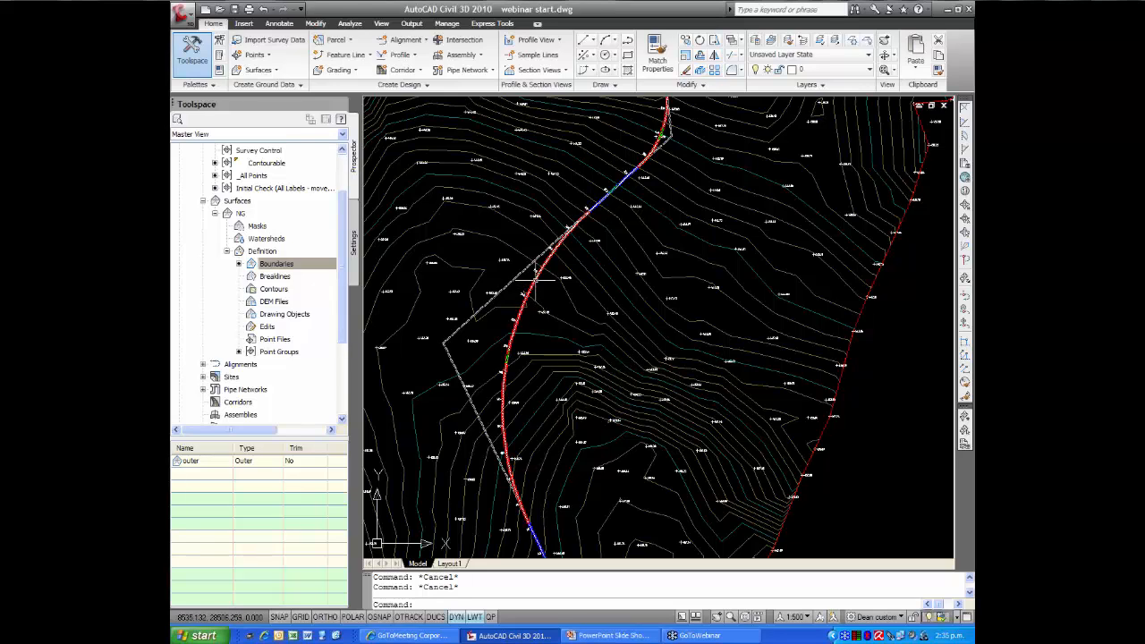
{"action": "left_click", "coordinate": [535, 280]}
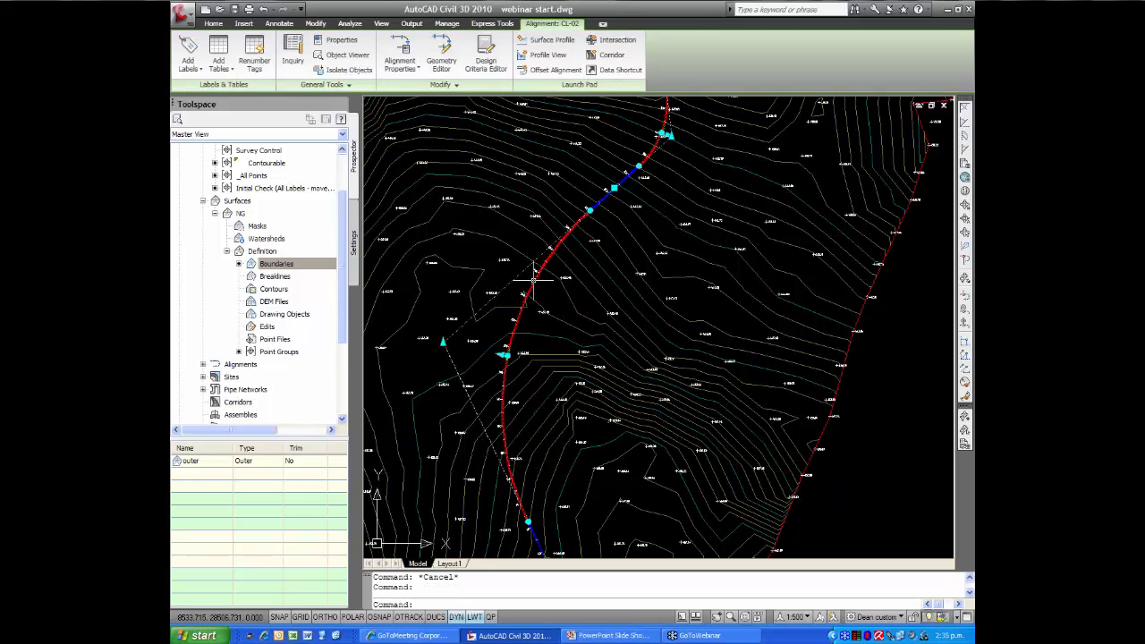
{"action": "left_click", "coordinate": [588, 210]}
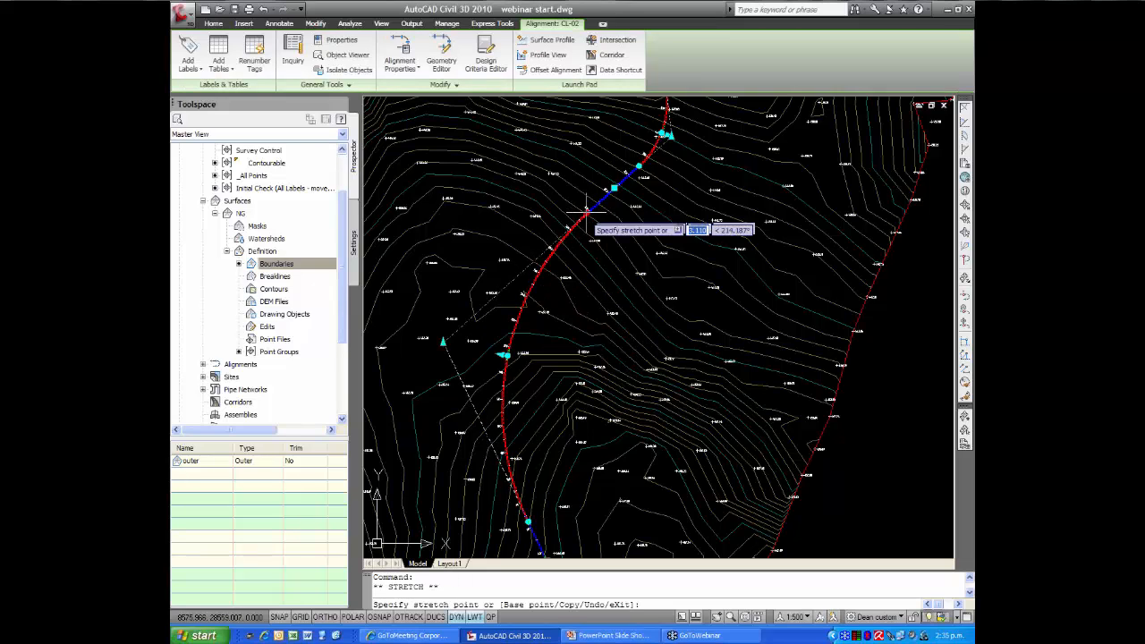
{"action": "left_click", "coordinate": [519, 277]}
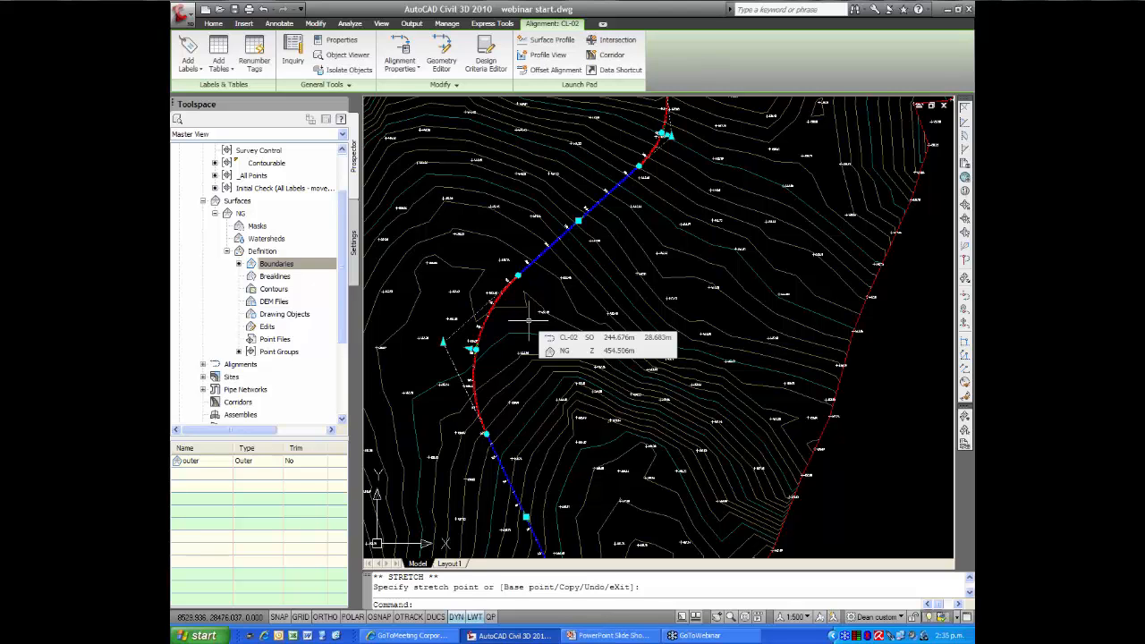
Show the full extents of the drawing and start creating a profile for the alignment
{"action": "type", "text": "ze"}
{"action": "key", "text": "Return"}
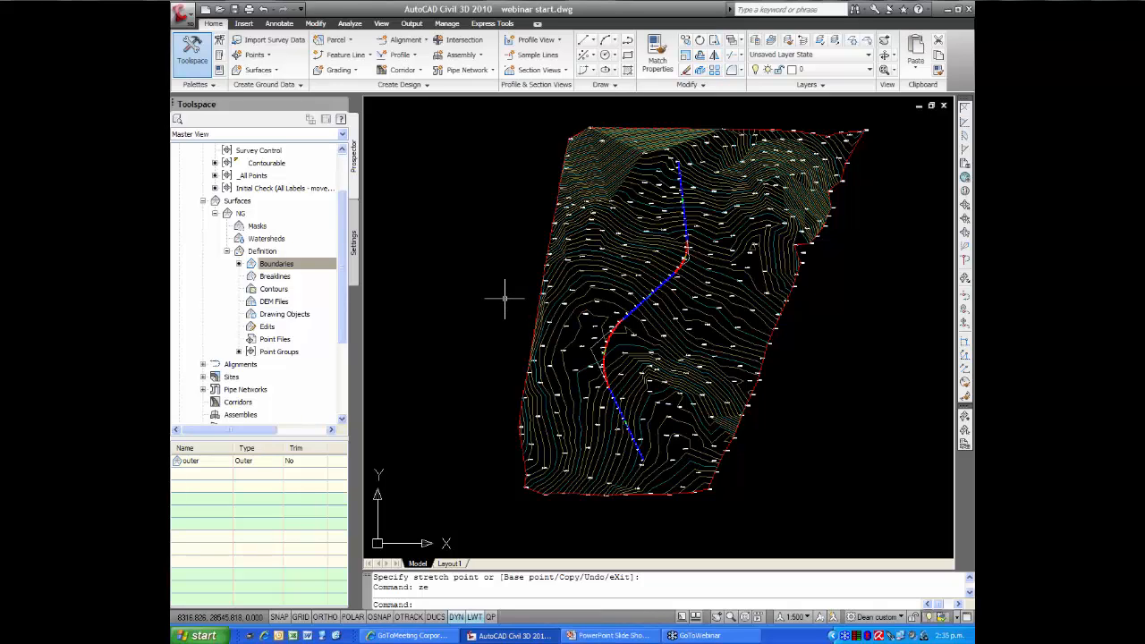
{"action": "left_click", "coordinate": [401, 55]}
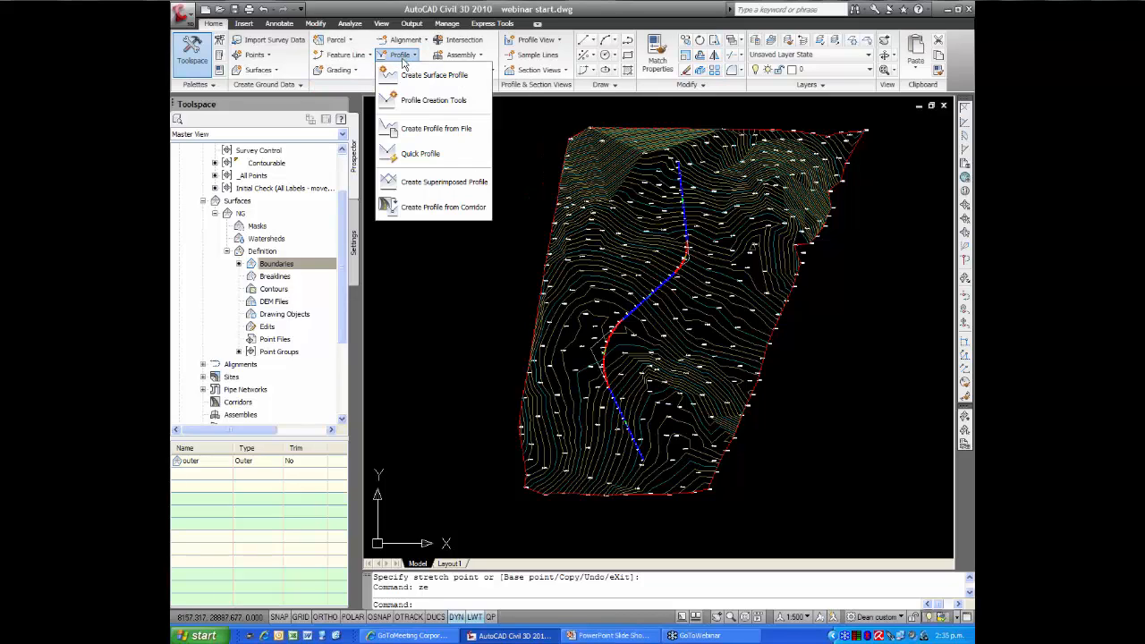
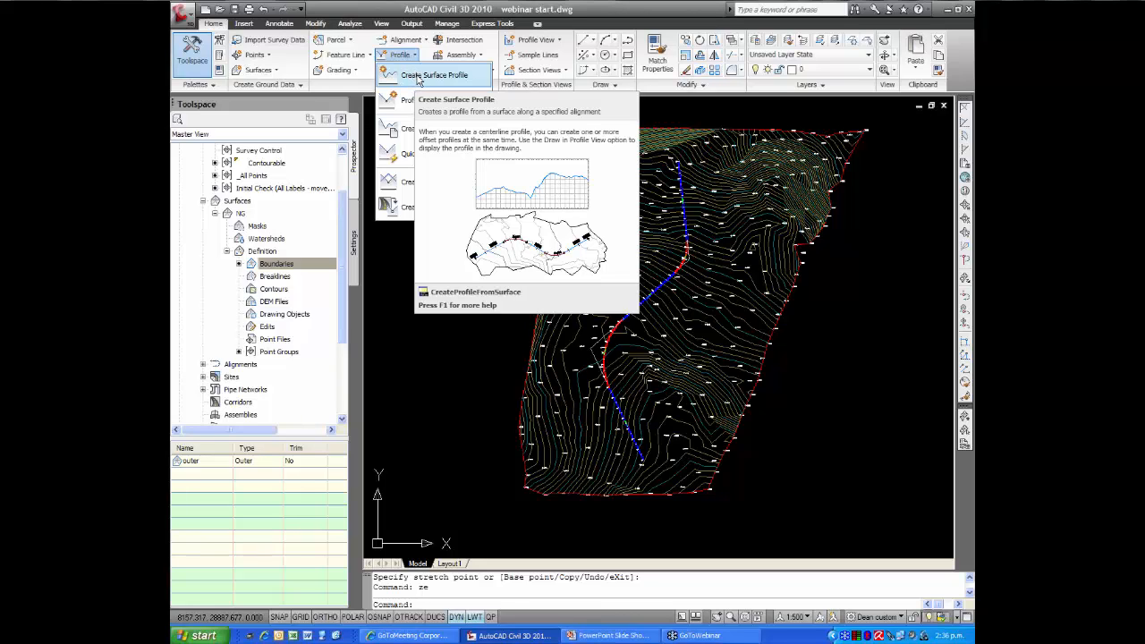
Create a surface profile of NG along alignment CL-02, sampling the alignment's full length and adding it to the profile list
{"action": "left_click", "coordinate": [419, 79]}
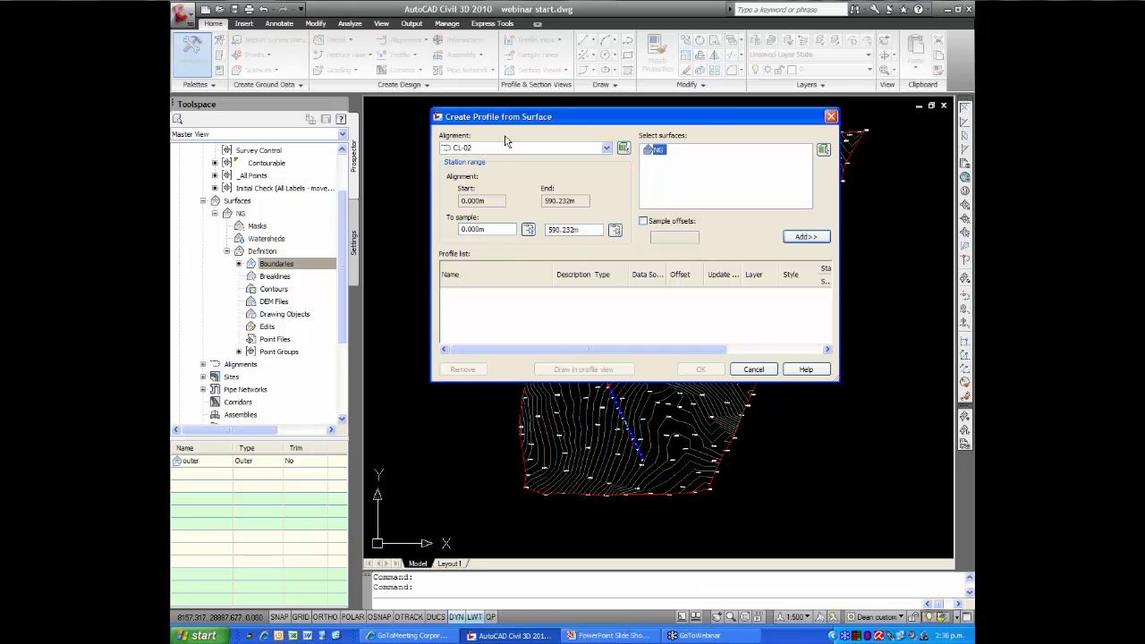
{"action": "left_click_drag", "start_coordinate": [521, 120], "coordinate": [437, 124]}
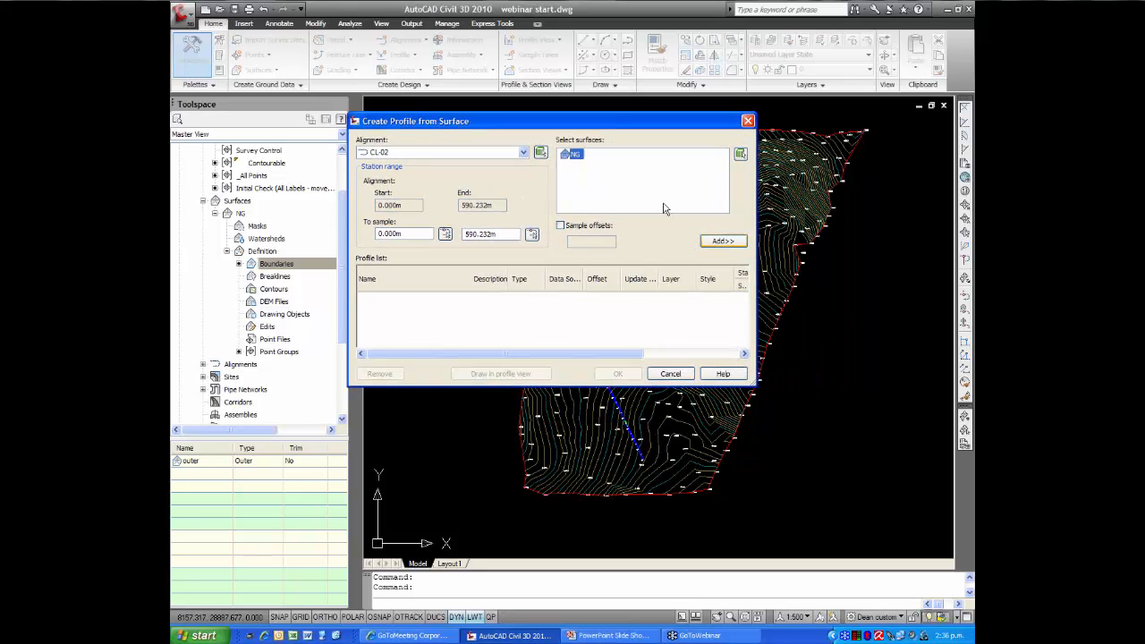
{"action": "left_click", "coordinate": [721, 242]}
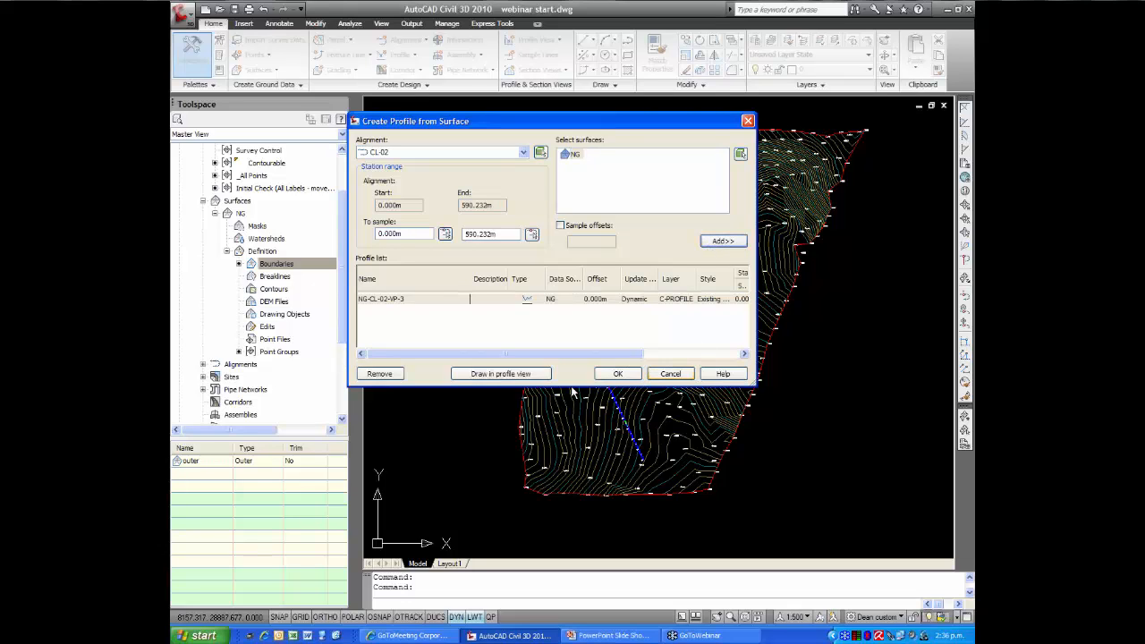
Draw the sampled profile in a CL-02 longsection profile view with 5x Exaggeration style, placed in empty space east of the surface
{"action": "left_click", "coordinate": [491, 374]}
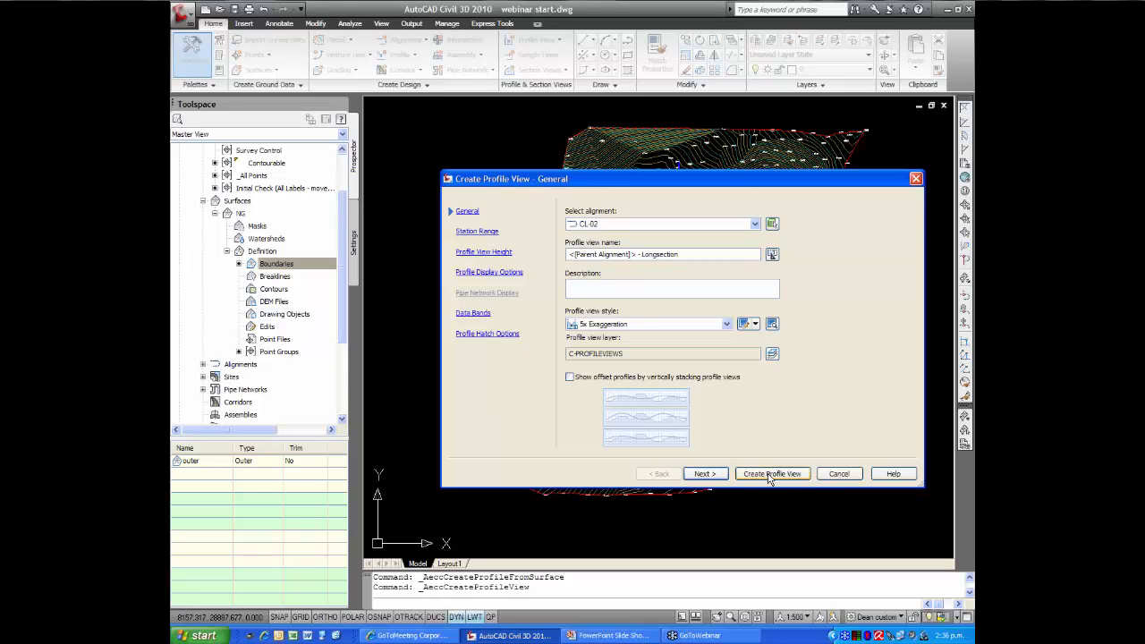
{"action": "left_click", "coordinate": [769, 474]}
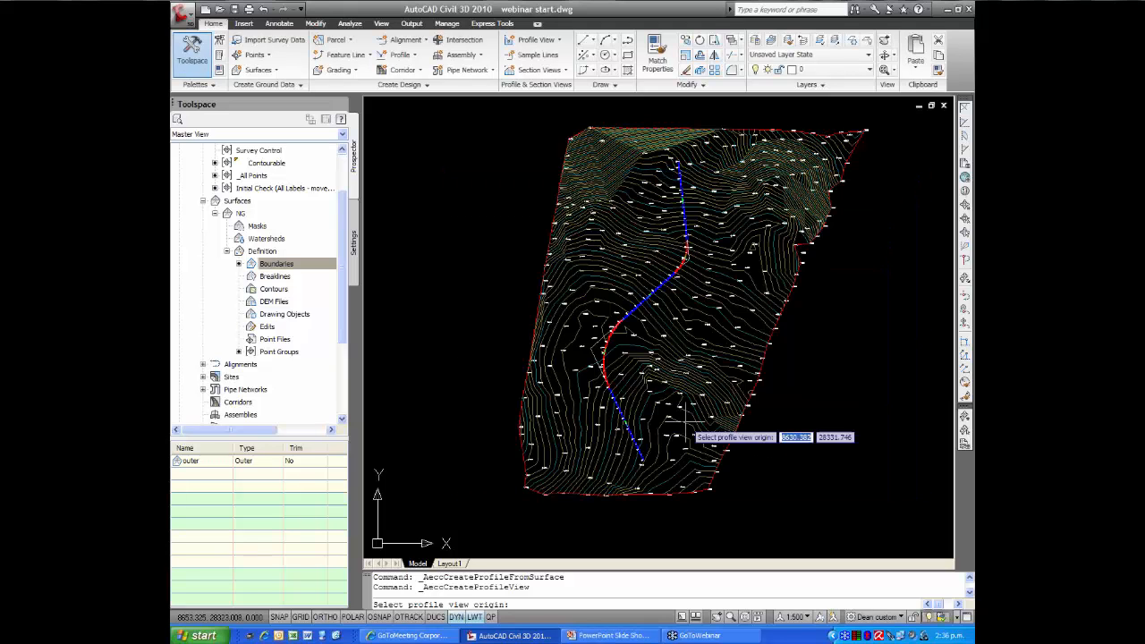
{"action": "middle_click_drag", "start_coordinate": [717, 405], "coordinate": [482, 395]}
{"action": "middle_click_drag", "start_coordinate": [690, 338], "coordinate": [571, 418]}
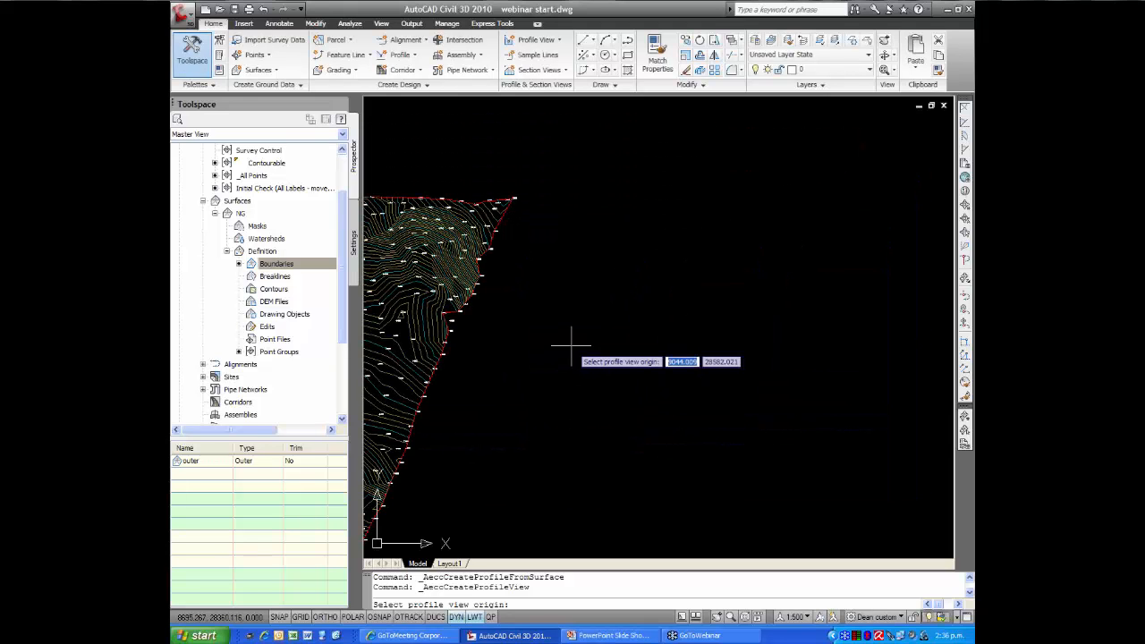
{"action": "left_click", "coordinate": [550, 374]}
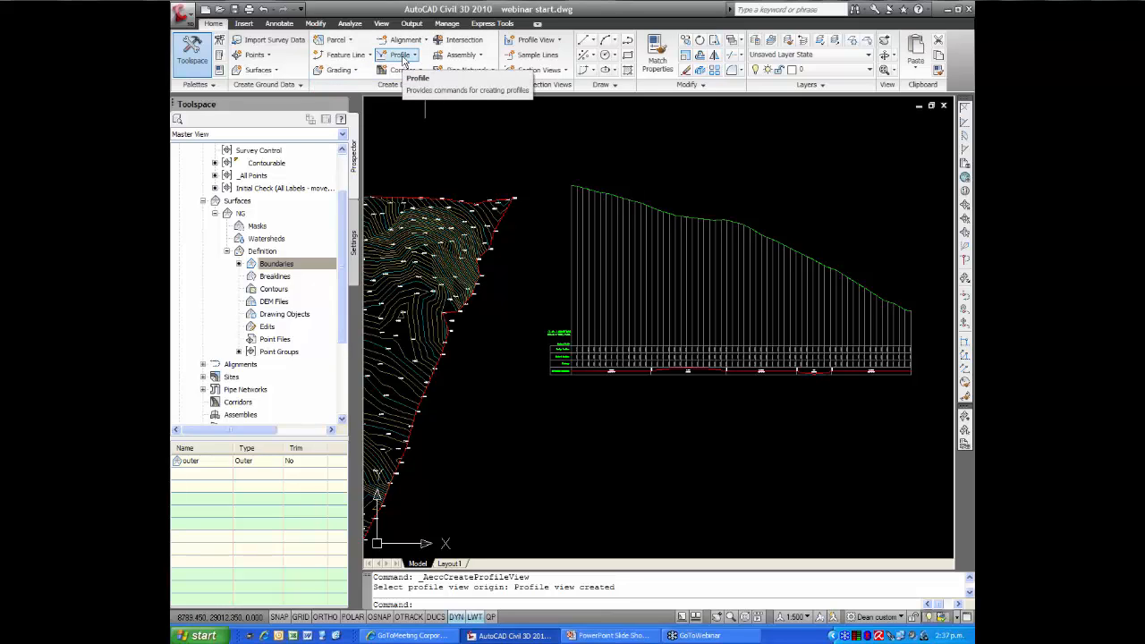
Start a new layout profile in the CL-02 profile view with profile style Design Style LWT and label set ANZ_Design
{"action": "left_click", "coordinate": [404, 55]}
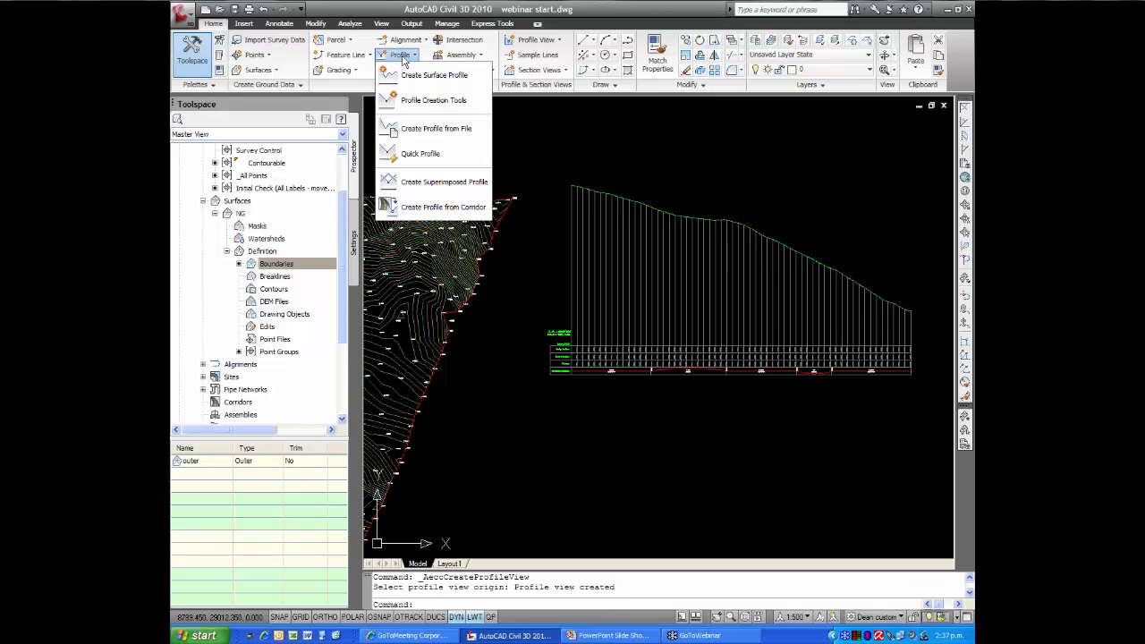
{"action": "left_click", "coordinate": [419, 108]}
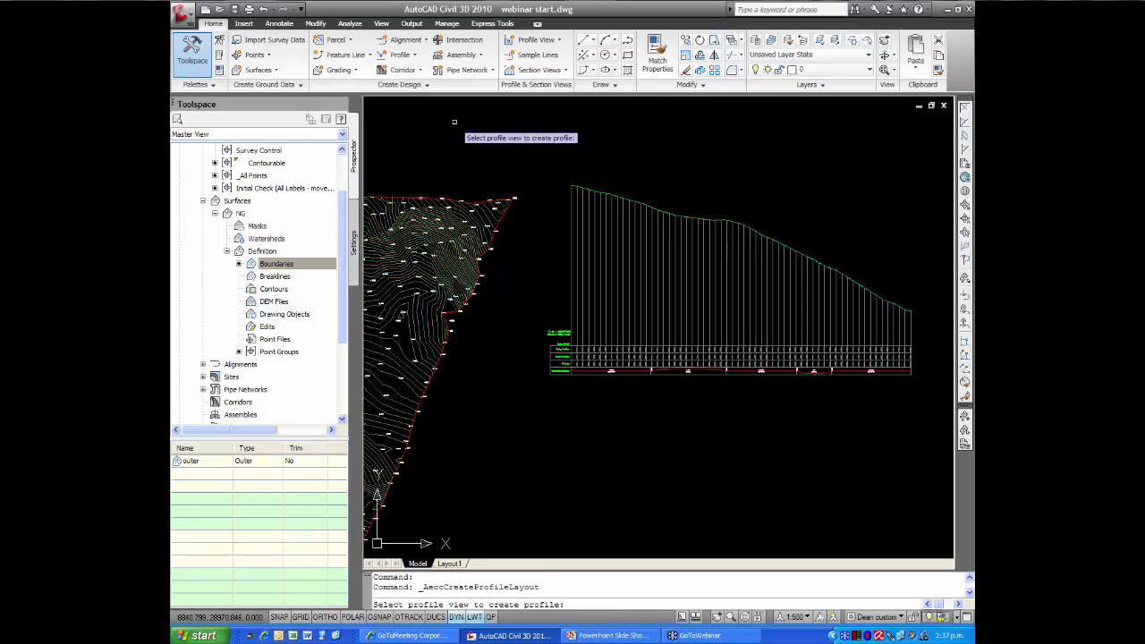
{"action": "left_click", "coordinate": [571, 319]}
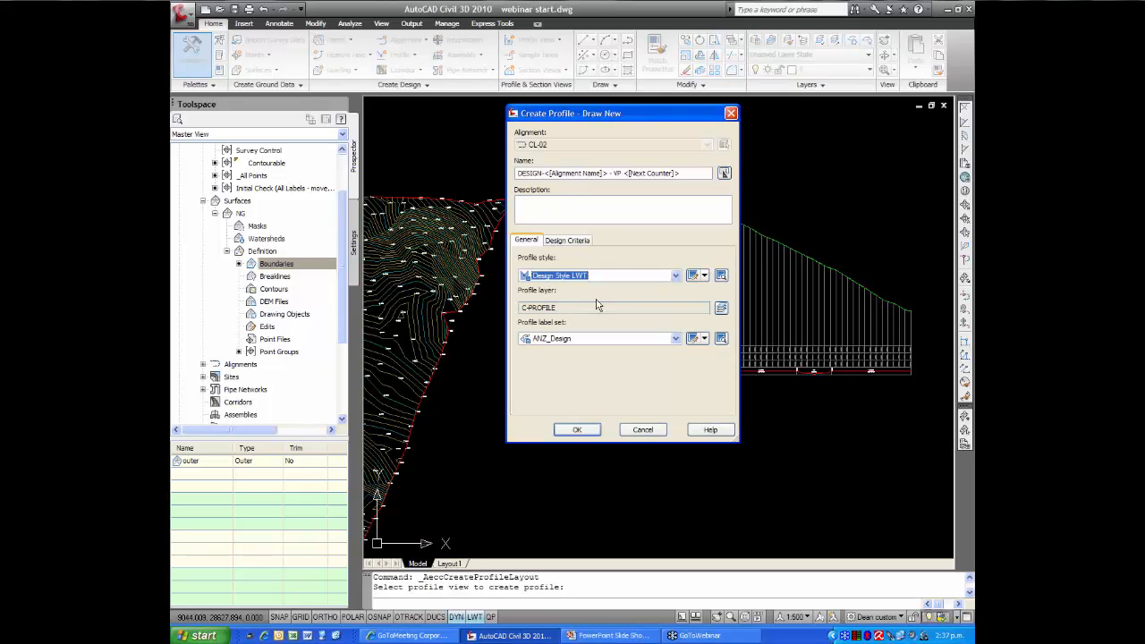
{"action": "left_click", "coordinate": [580, 431]}
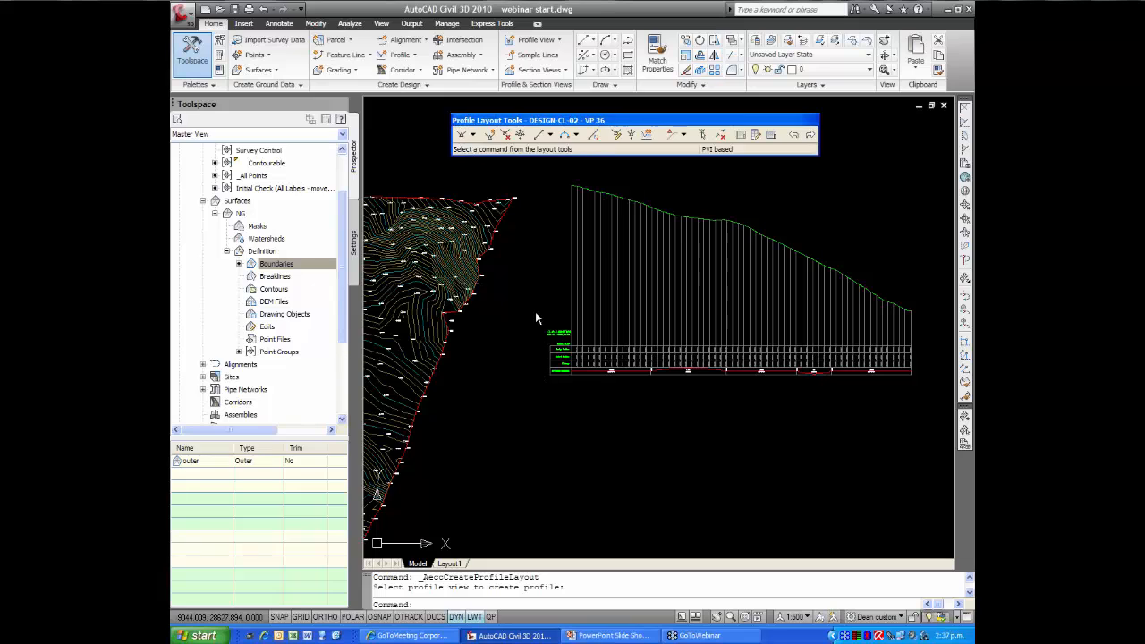
Draw design tangents with curves from the snapped ground line start, placing freehand PVIs at about chainage 265 m and 425 m
{"action": "mouse_move", "coordinate": [544, 294]}
{"action": "middle_mouse_down"}
{"action": "mouse_move", "coordinate": [396, 338]}
{"action": "mouse_move", "coordinate": [402, 328]}
{"action": "middle_mouse_up"}
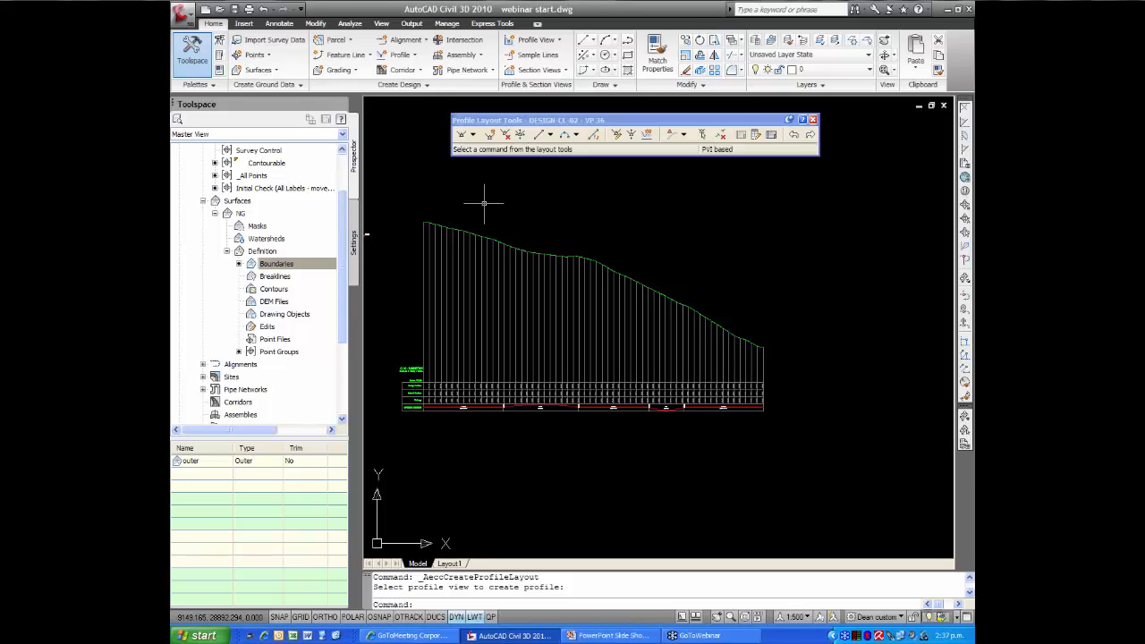
{"action": "left_click", "coordinate": [473, 135]}
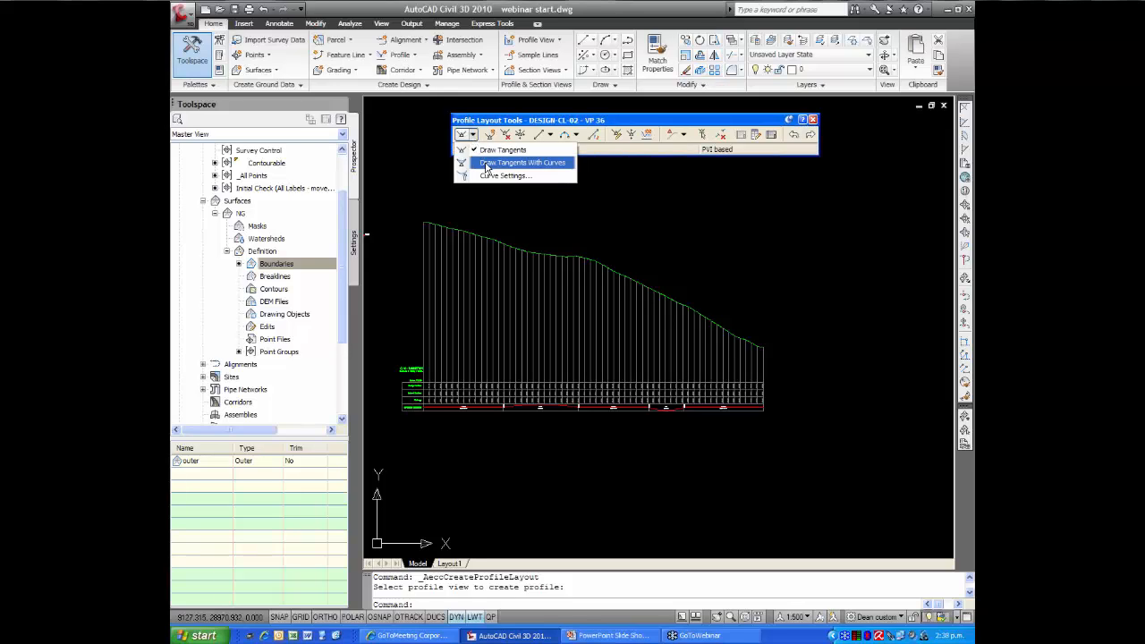
{"action": "left_click", "coordinate": [486, 165]}
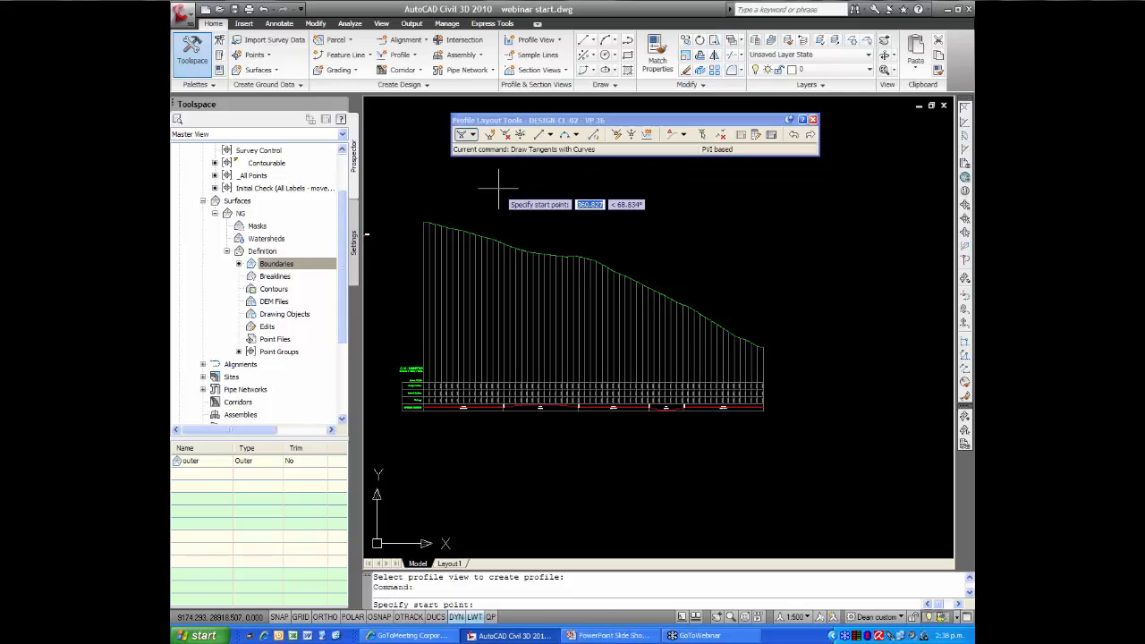
{"action": "left_click", "coordinate": [384, 618]}
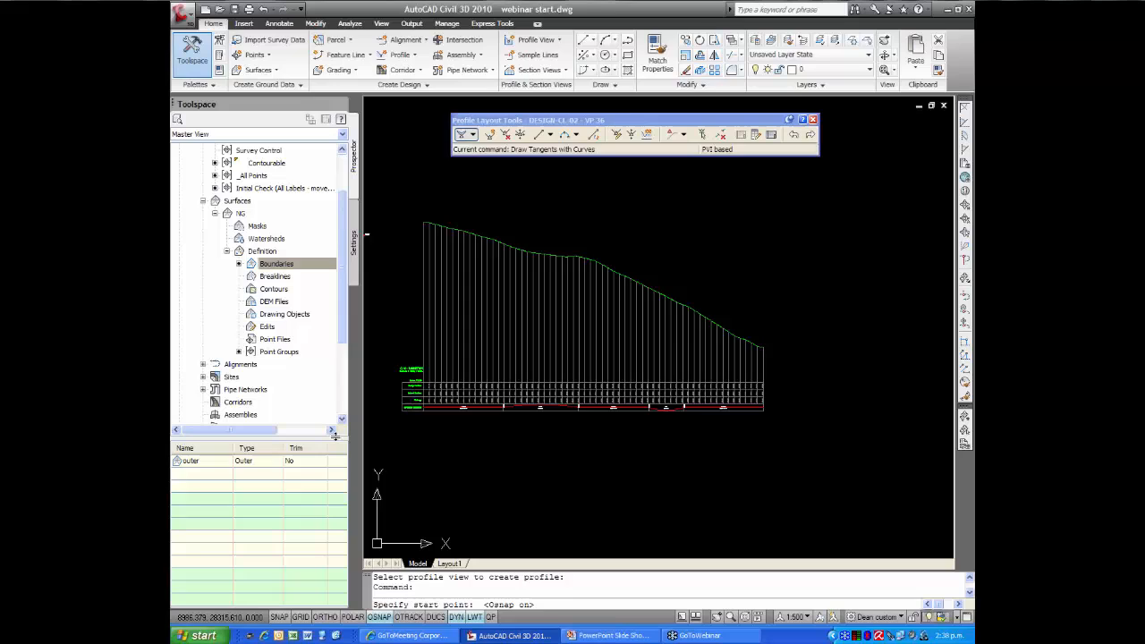
{"action": "left_click", "coordinate": [423, 221]}
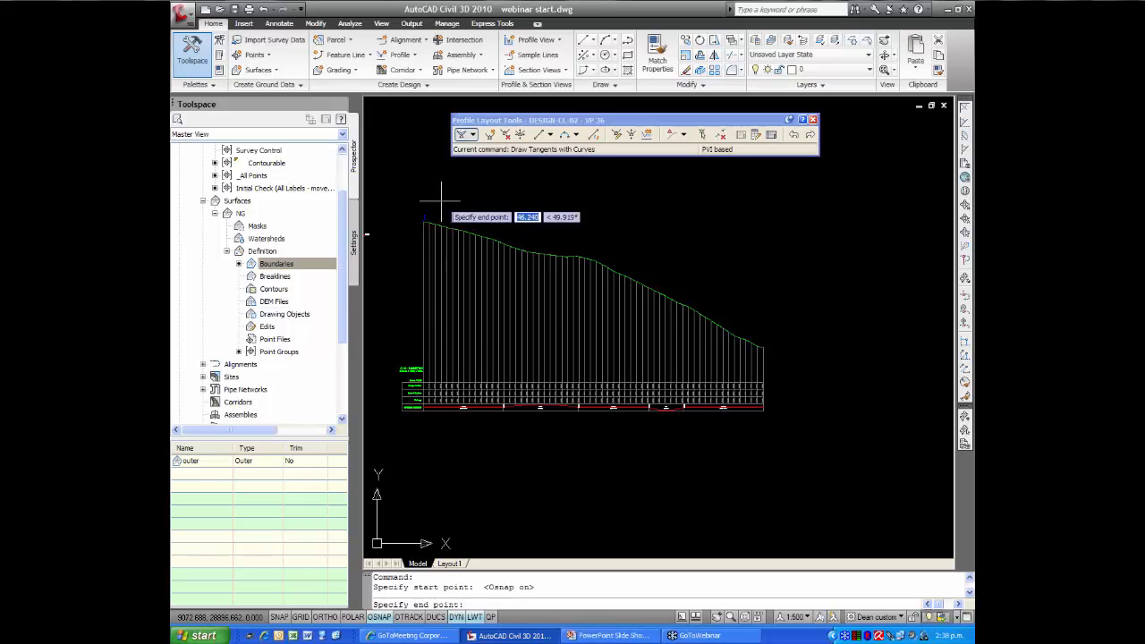
{"action": "left_click", "coordinate": [382, 618]}
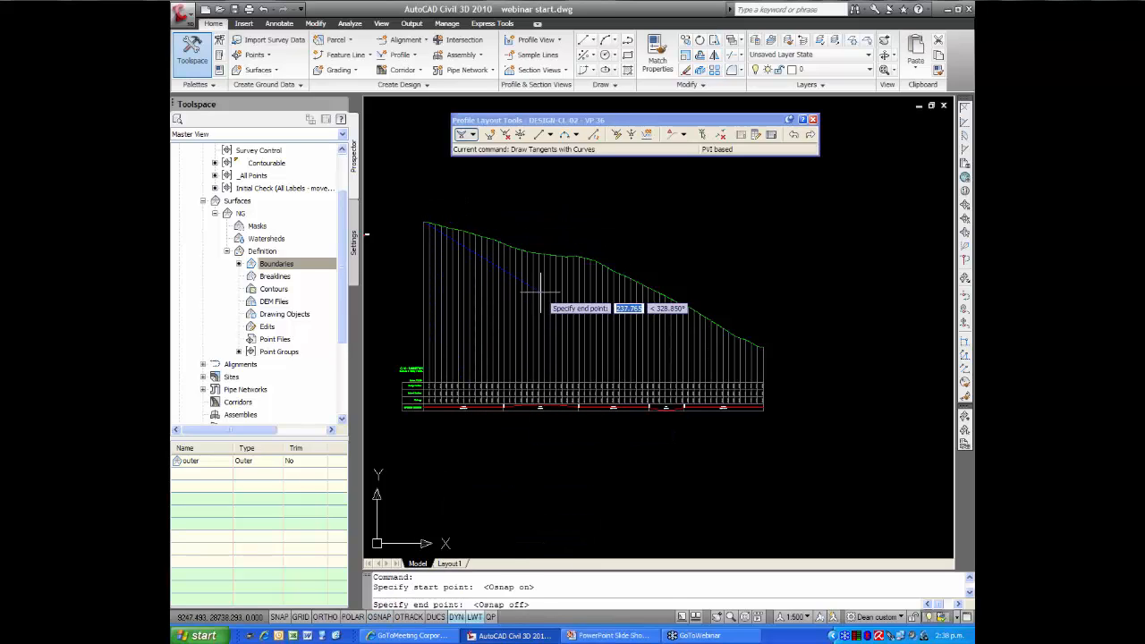
{"action": "left_click", "coordinate": [576, 255]}
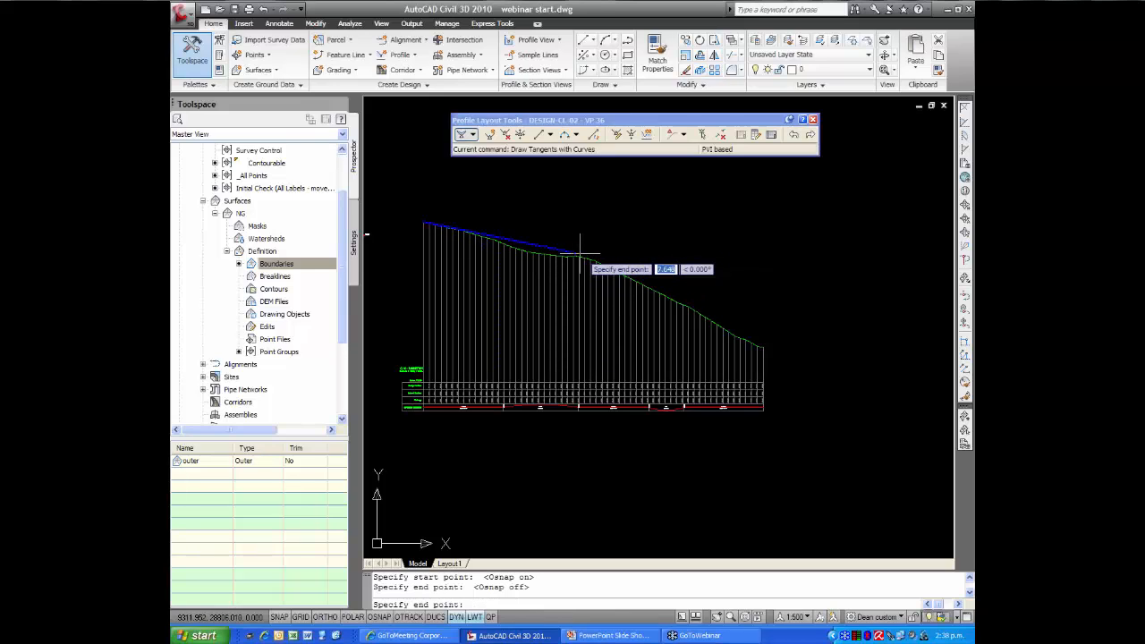
{"action": "left_click", "coordinate": [669, 311]}
Finish the tangents-with-curves design profile by snapping its last point to the far end of the ground line
{"action": "middle_click_drag", "start_coordinate": [706, 335], "coordinate": [611, 329]}
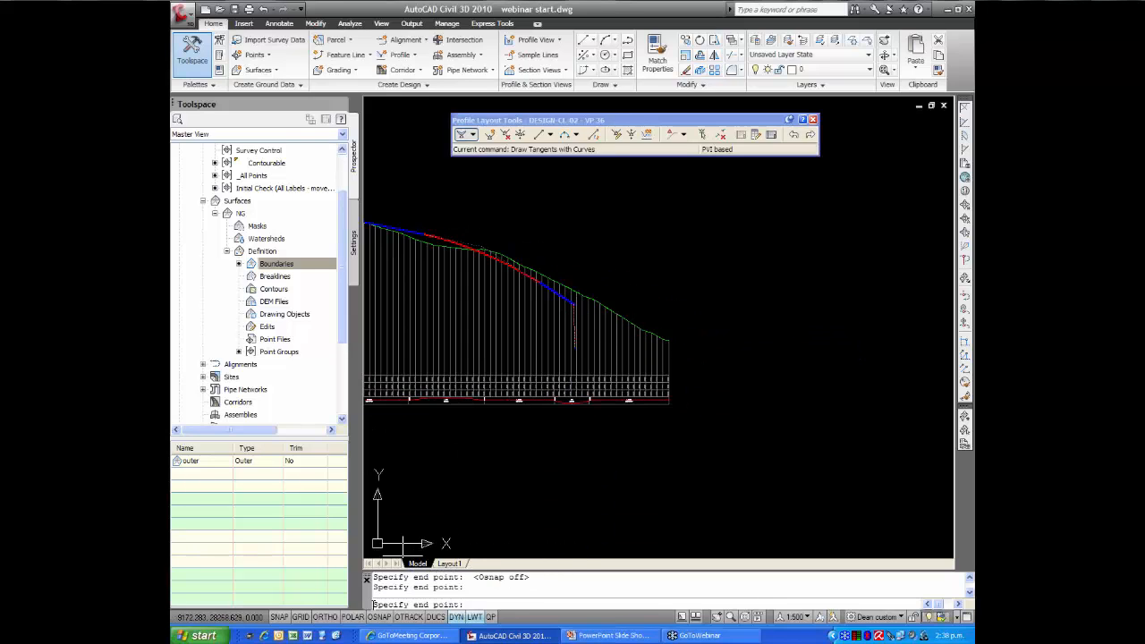
{"action": "left_click", "coordinate": [380, 617]}
{"action": "scroll", "coordinate": [669, 353], "scroll_direction": "up", "scroll_amount": 3}
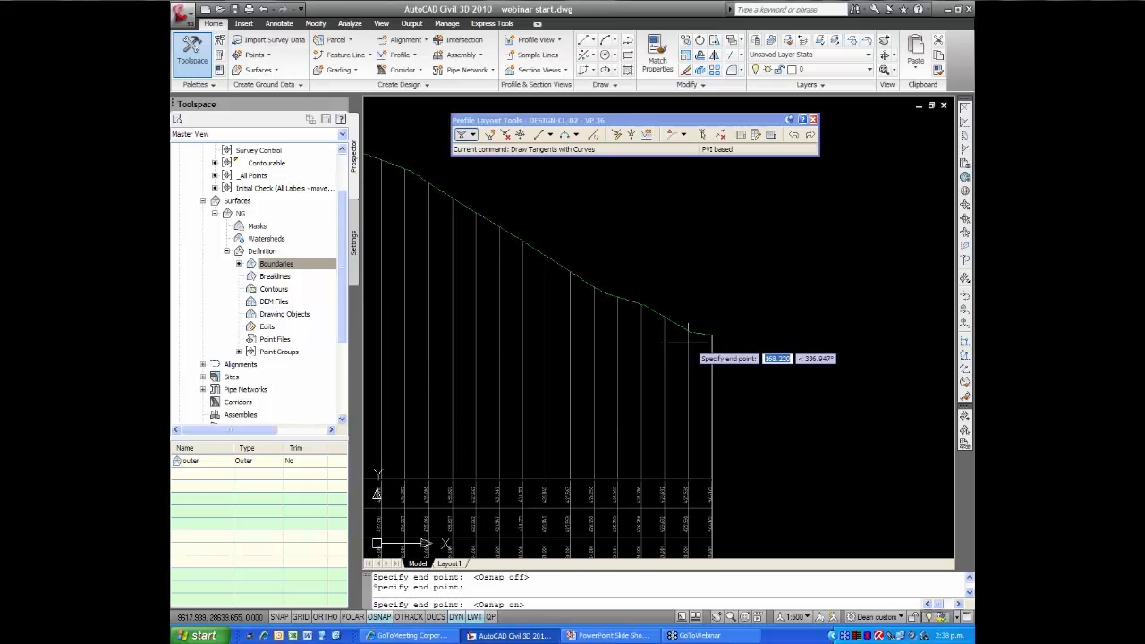
{"action": "left_click", "coordinate": [673, 334]}
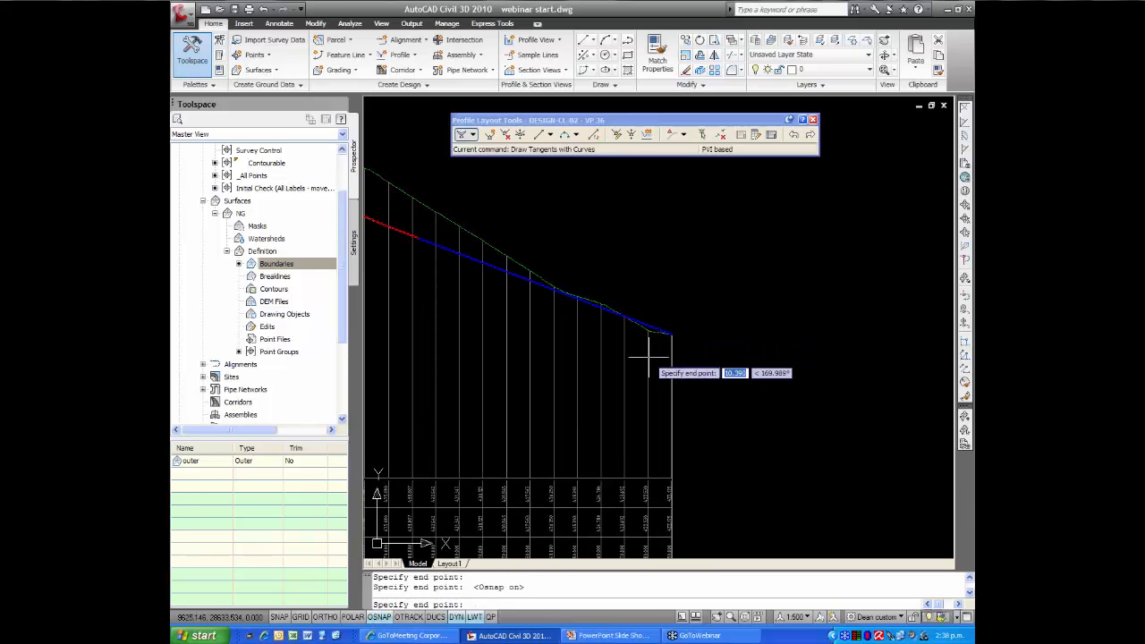
{"action": "scroll", "coordinate": [633, 362], "scroll_direction": "down", "scroll_amount": 3}
{"action": "middle_click_drag", "start_coordinate": [629, 360], "coordinate": [711, 329]}
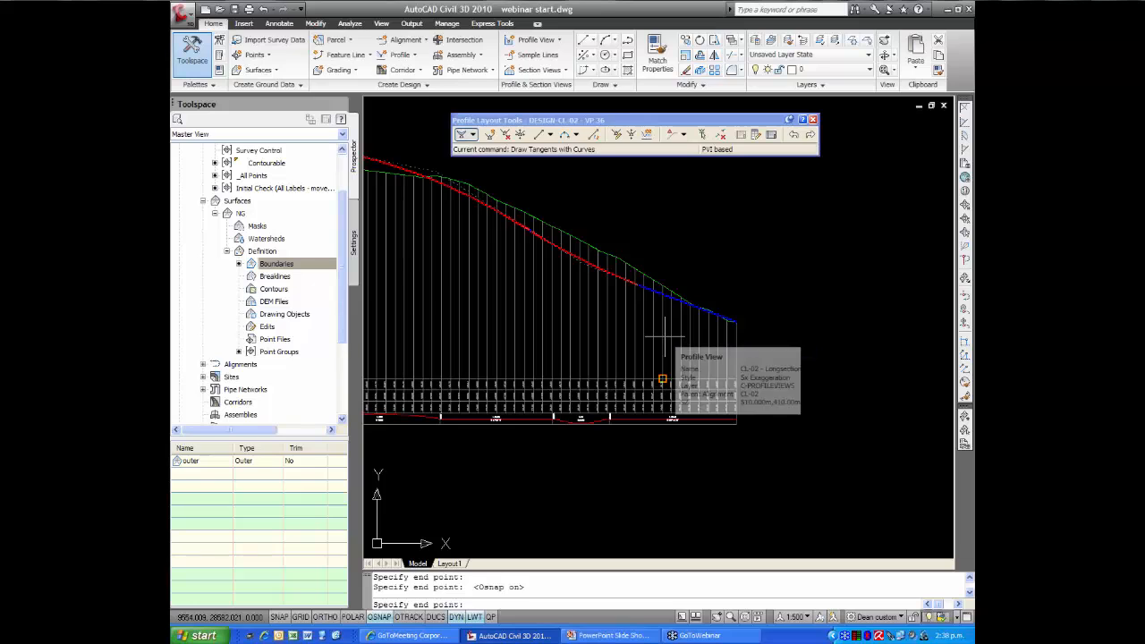
{"action": "key", "text": "Return"}
{"action": "scroll", "coordinate": [558, 312], "scroll_direction": "down", "scroll_amount": 3}
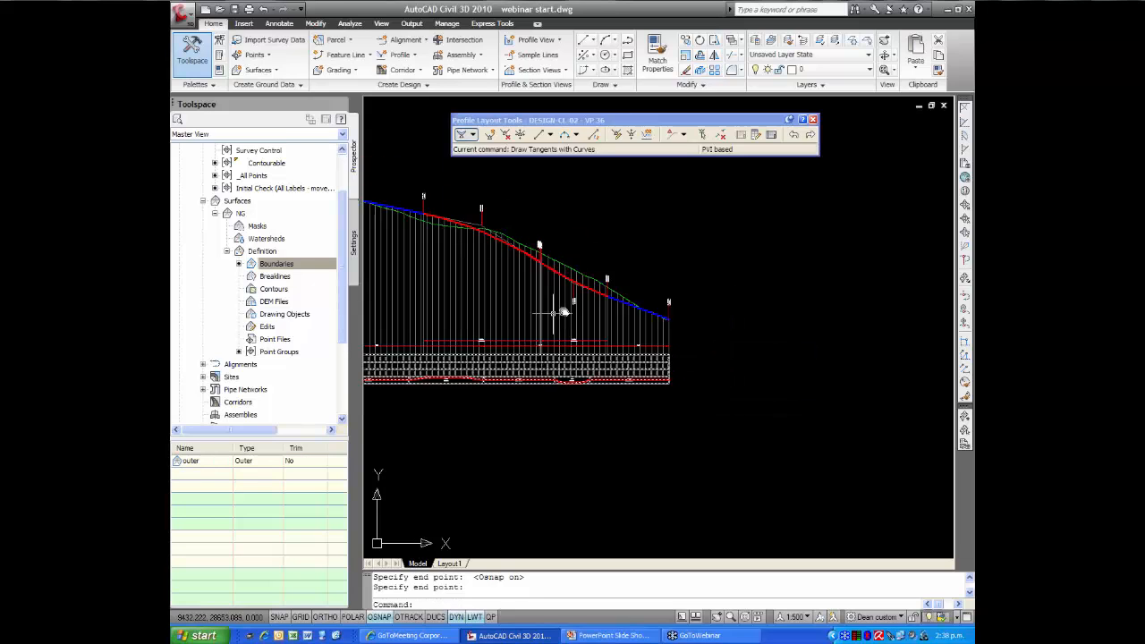
{"action": "middle_click_drag", "start_coordinate": [558, 312], "coordinate": [651, 310]}
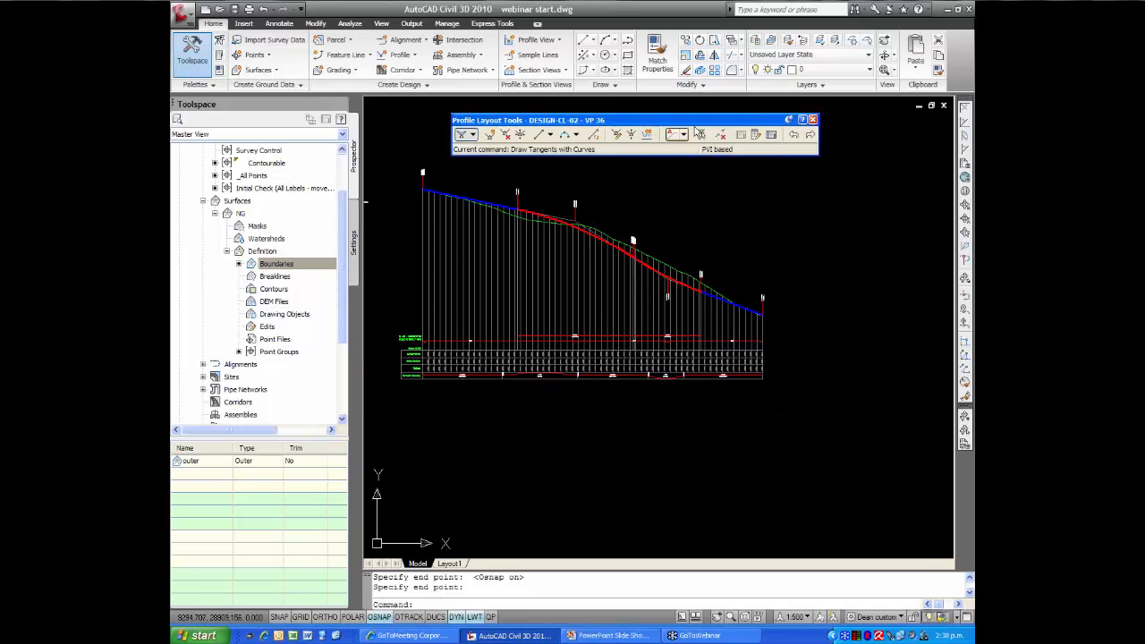
Close the Profile Layout Tools
{"action": "left_click_drag", "start_coordinate": [802, 125], "coordinate": [752, 119]}
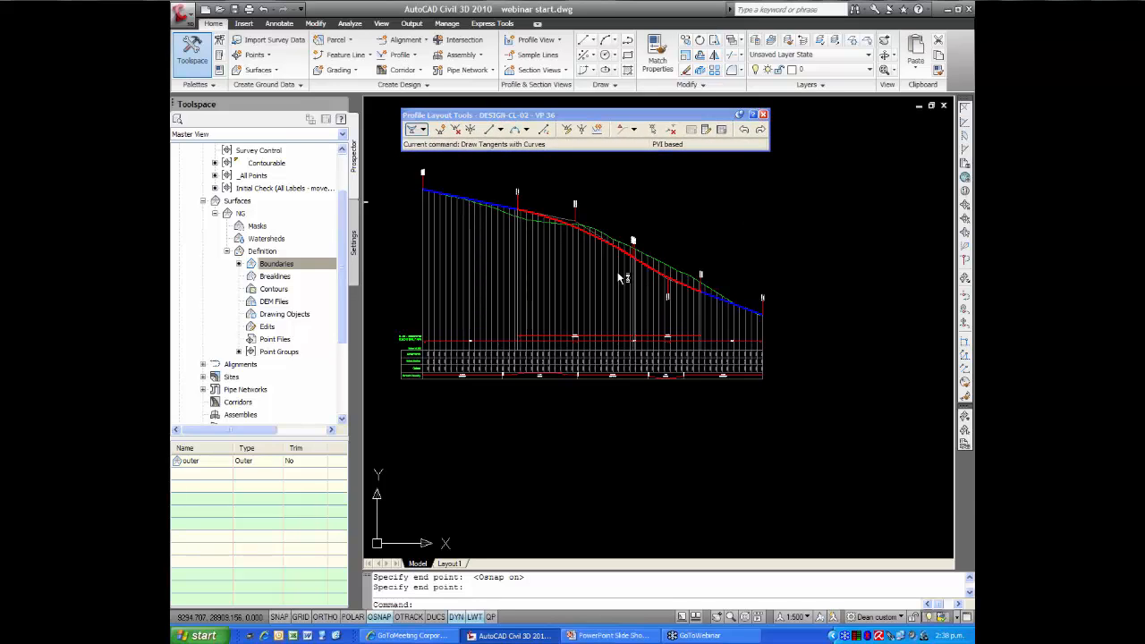
{"action": "key", "text": "F1"}
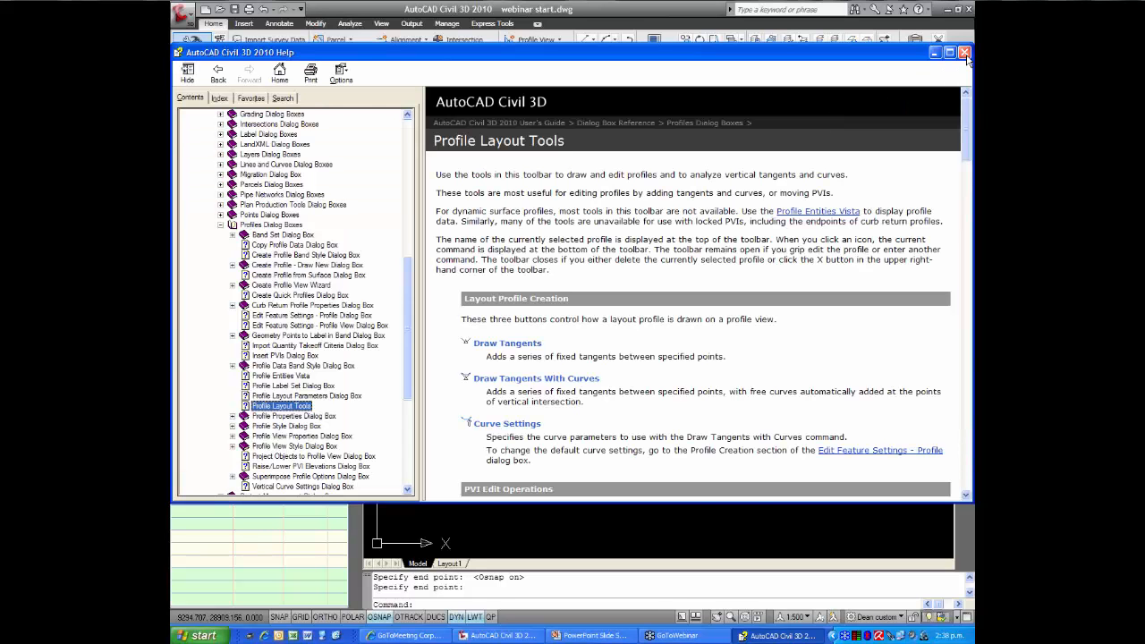
{"action": "left_click", "coordinate": [964, 54]}
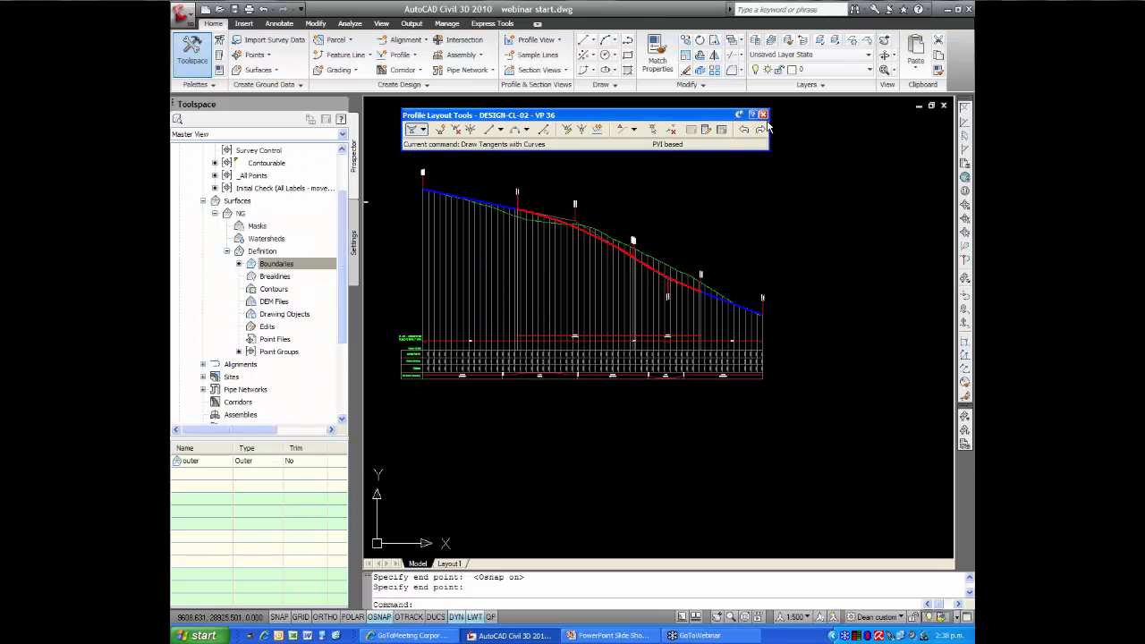
{"action": "left_click", "coordinate": [763, 115]}
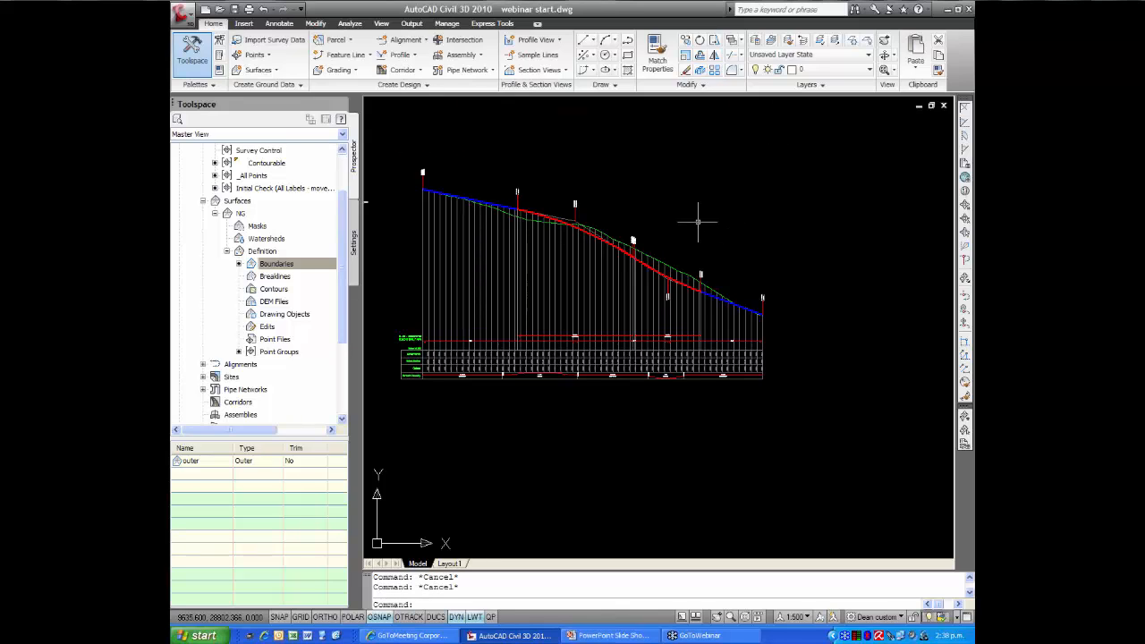
Shorten the design profile's crest curve by pulling back its downhill end, and raise the curve's PVI vertically above the ground line
{"action": "middle_click_drag", "start_coordinate": [688, 215], "coordinate": [682, 206]}
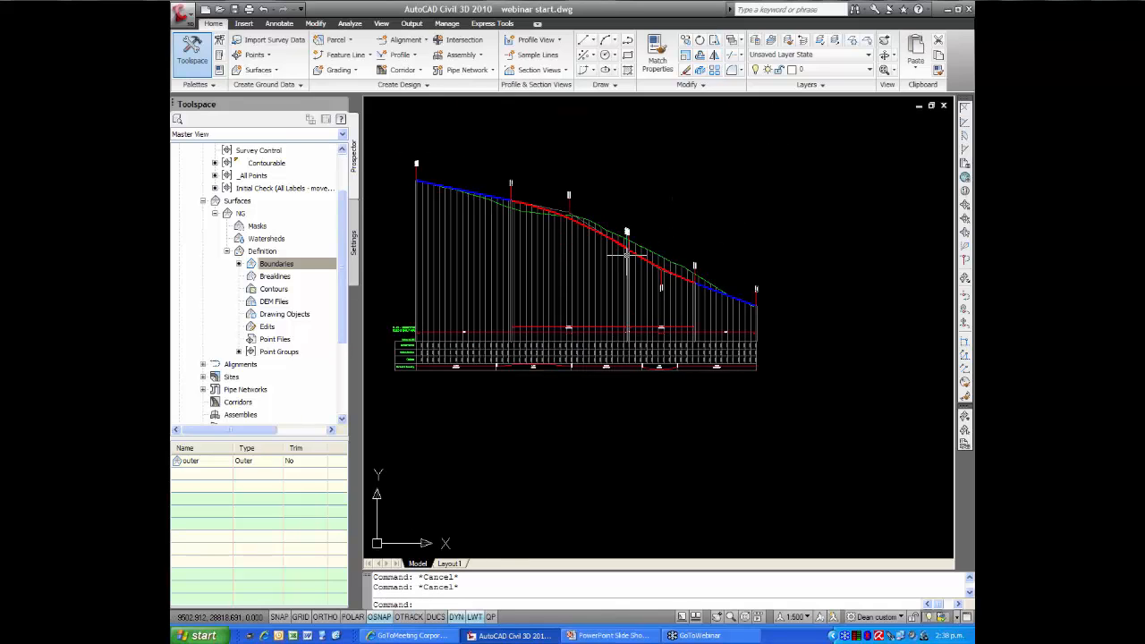
{"action": "scroll", "coordinate": [626, 255], "scroll_direction": "up", "scroll_amount": 1}
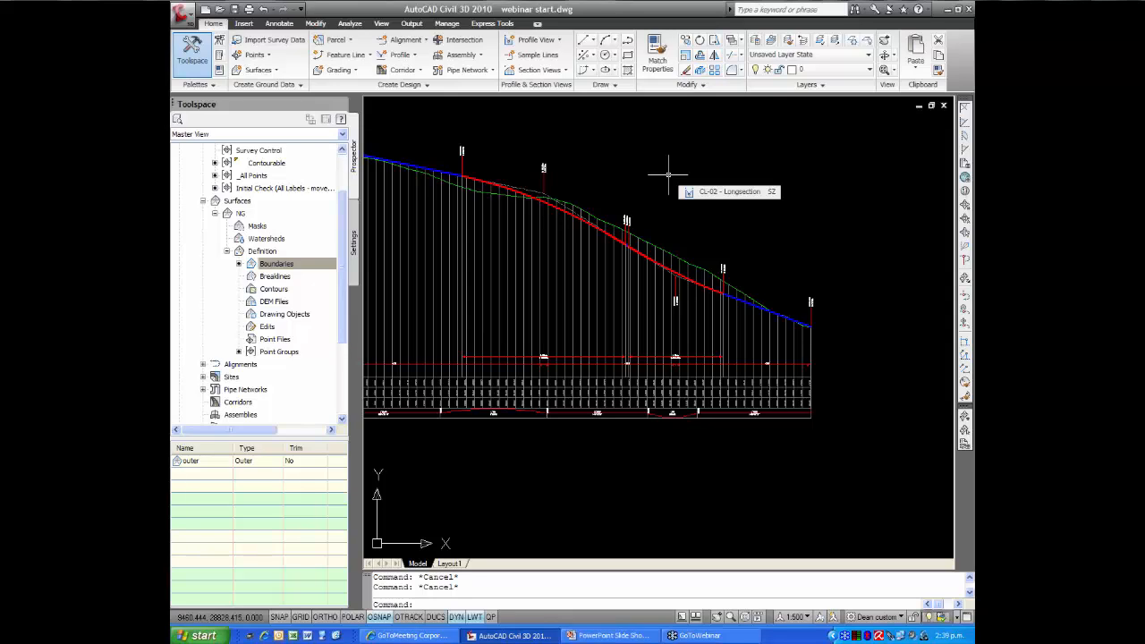
{"action": "left_click", "coordinate": [577, 216]}
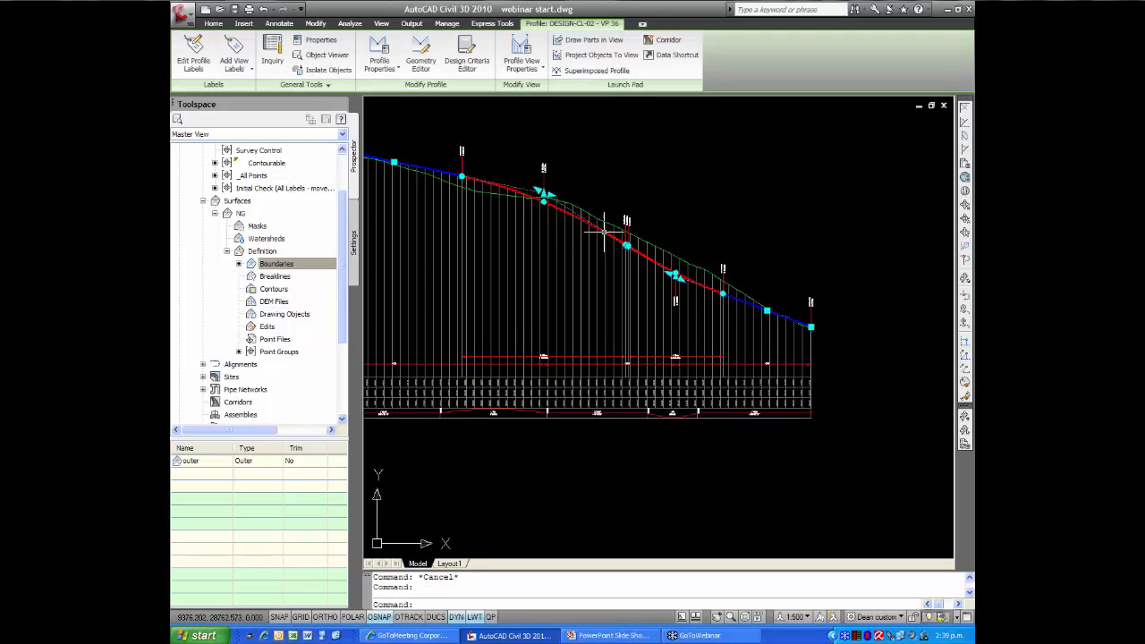
{"action": "left_click", "coordinate": [626, 246]}
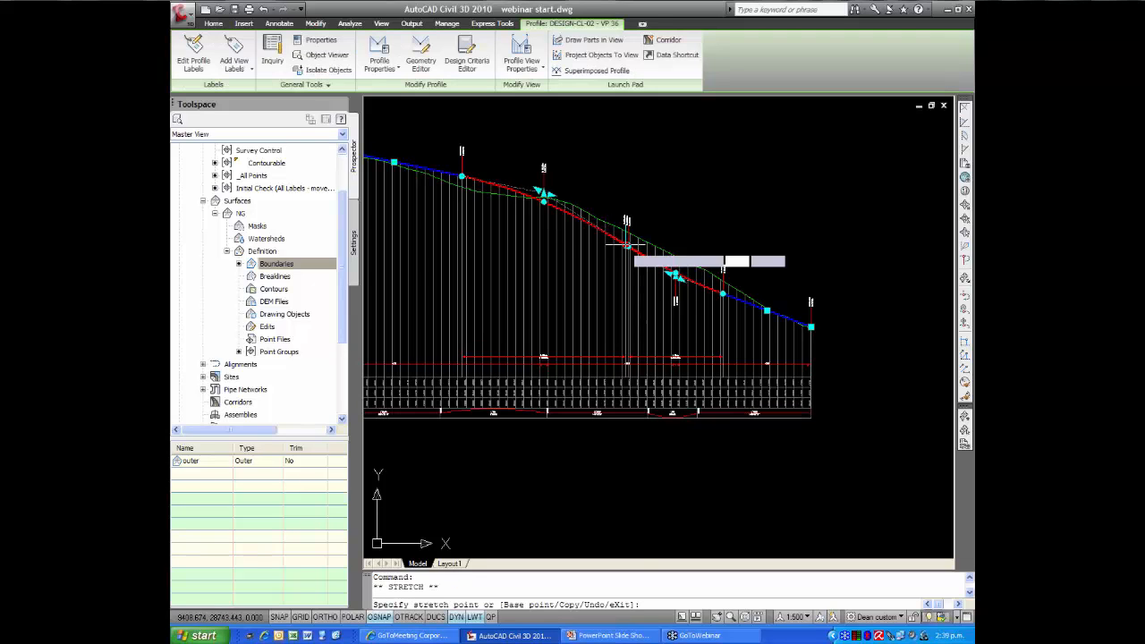
{"action": "left_click", "coordinate": [617, 239]}
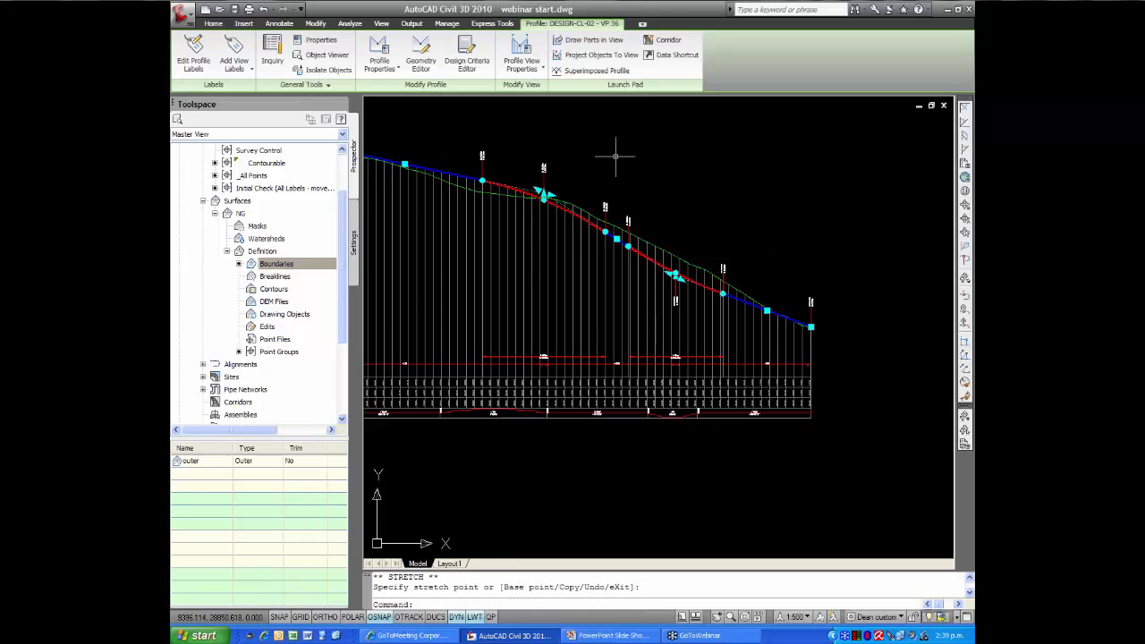
{"action": "left_click", "coordinate": [545, 195]}
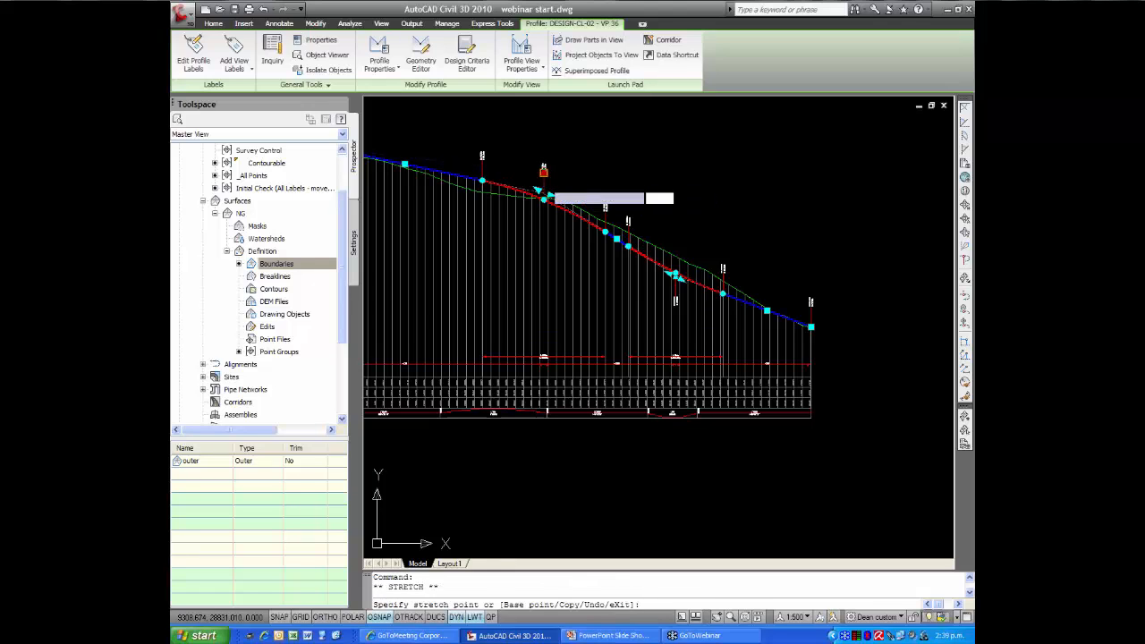
{"action": "left_click", "coordinate": [543, 181]}
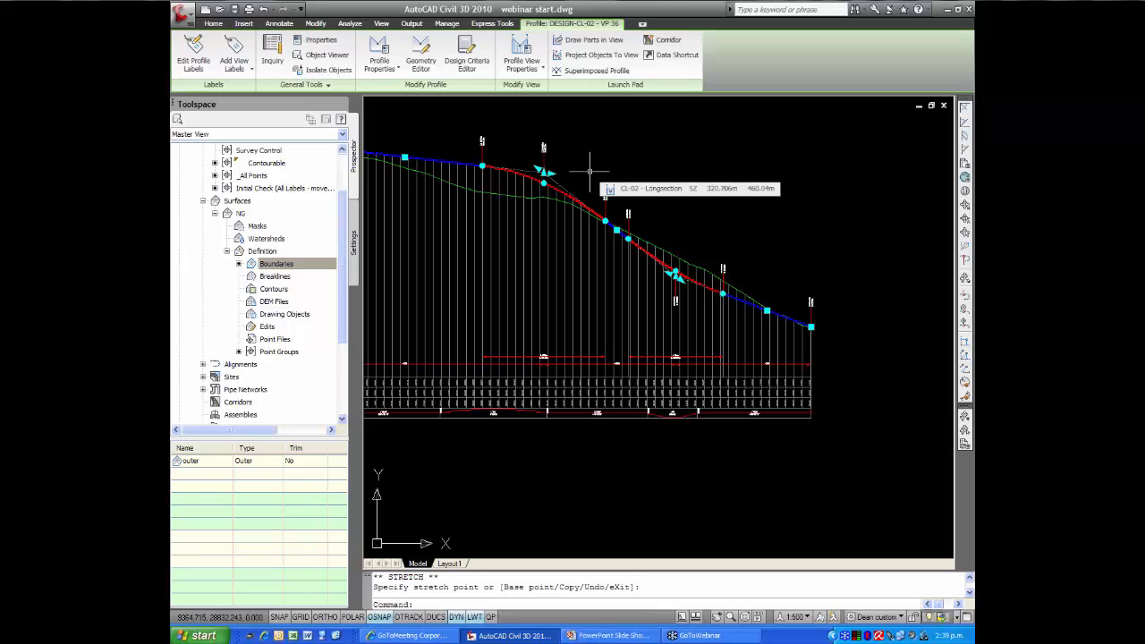
Create an assembly with the default name, Basic style and 3D Render Basic Plan code set, placing its baseline between the plan and the long section
{"action": "key", "text": "Escape"}
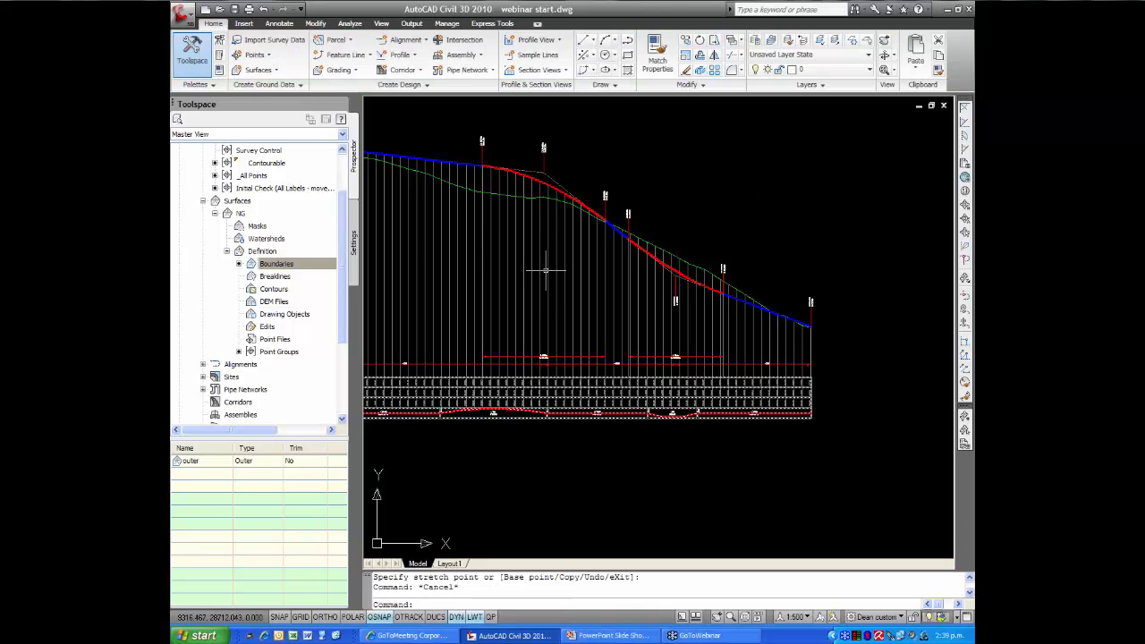
{"action": "scroll", "coordinate": [542, 269], "scroll_direction": "down", "scroll_amount": 3}
{"action": "mouse_move", "coordinate": [542, 268]}
{"action": "middle_mouse_down"}
{"action": "mouse_move", "coordinate": [568, 246]}
{"action": "mouse_move", "coordinate": [652, 247]}
{"action": "middle_mouse_up"}
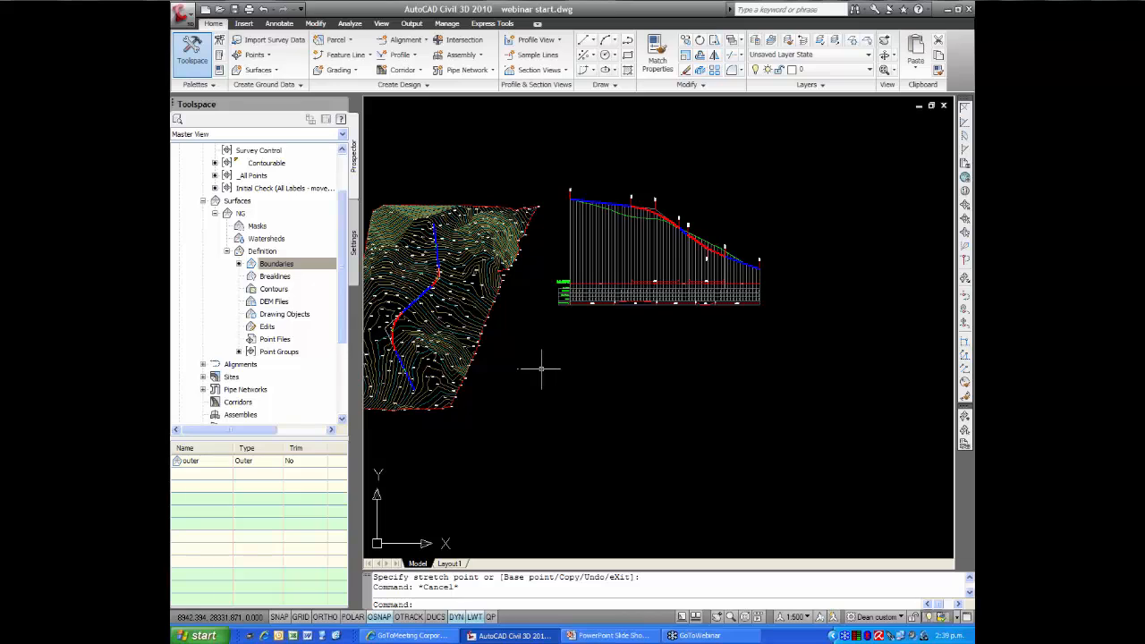
{"action": "left_click", "coordinate": [462, 58]}
{"action": "left_click", "coordinate": [469, 76]}
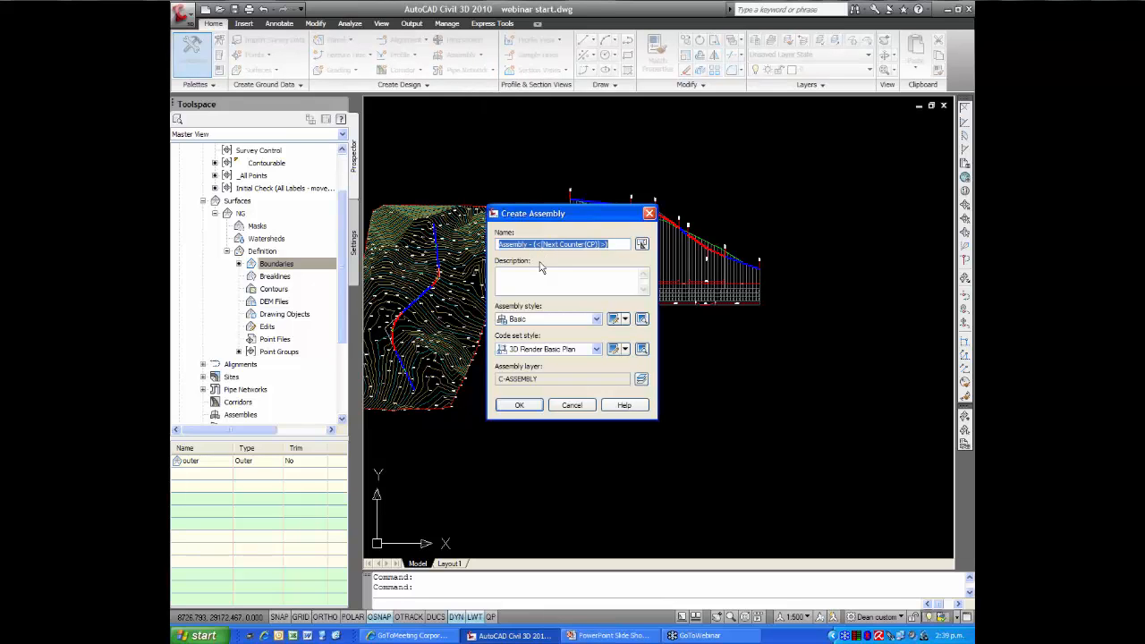
{"action": "left_click", "coordinate": [519, 407]}
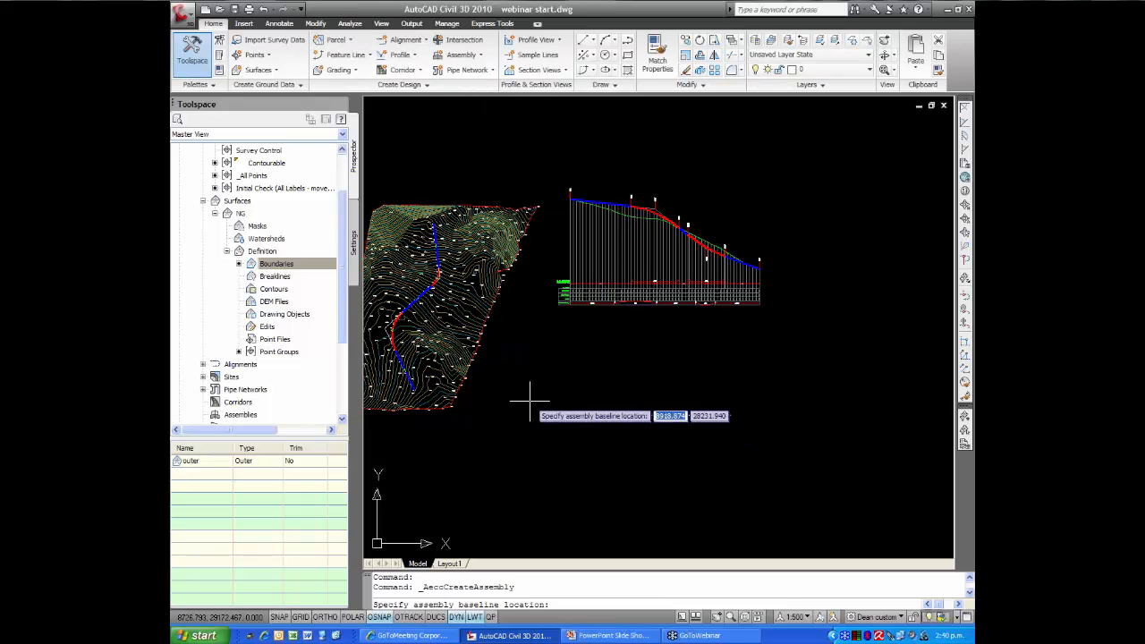
{"action": "left_click", "coordinate": [527, 304]}
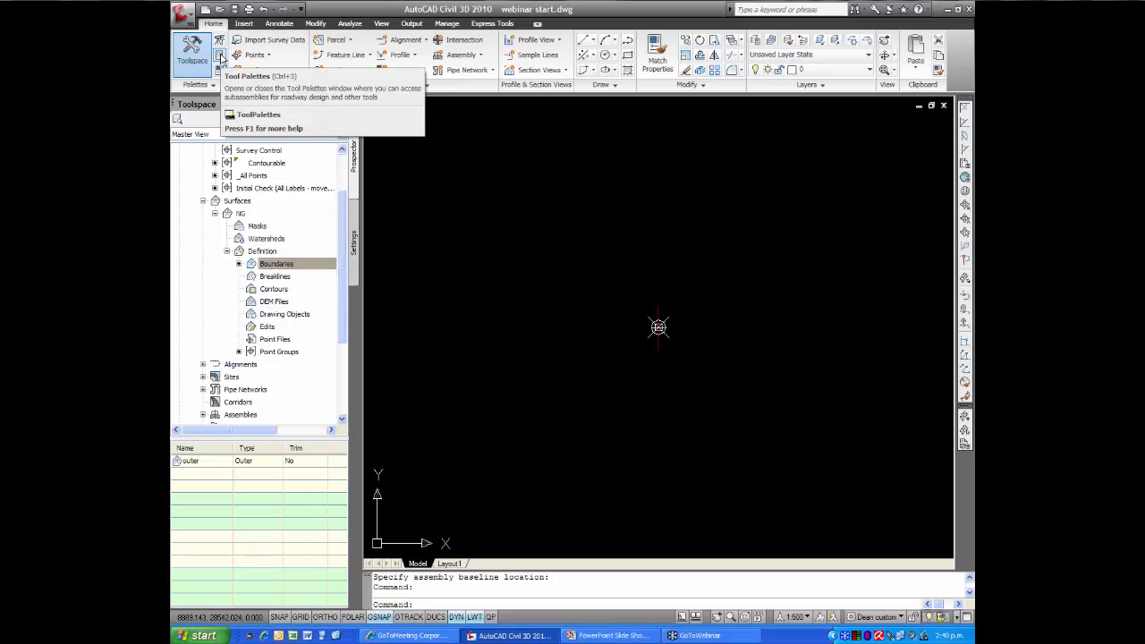
Attach a left-side LaneInsideSuper subassembly, 3.6 m wide at -2% slope, to the assembly baseline marker from the metric lanes tool palette
{"action": "left_click", "coordinate": [220, 57]}
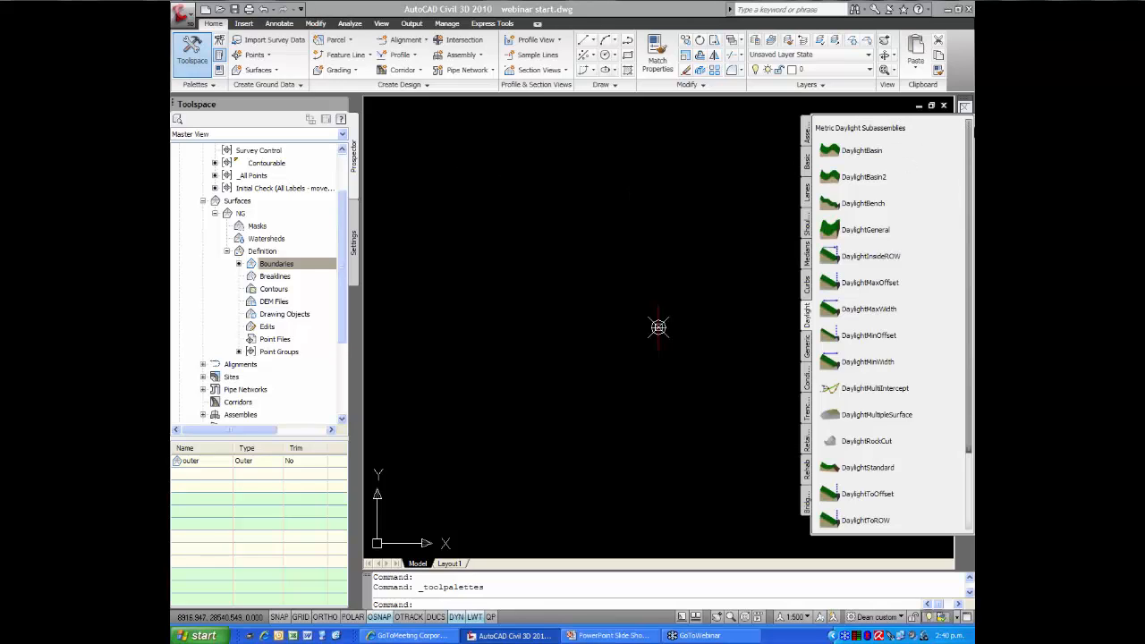
{"action": "left_click_drag", "start_coordinate": [970, 126], "coordinate": [401, 124]}
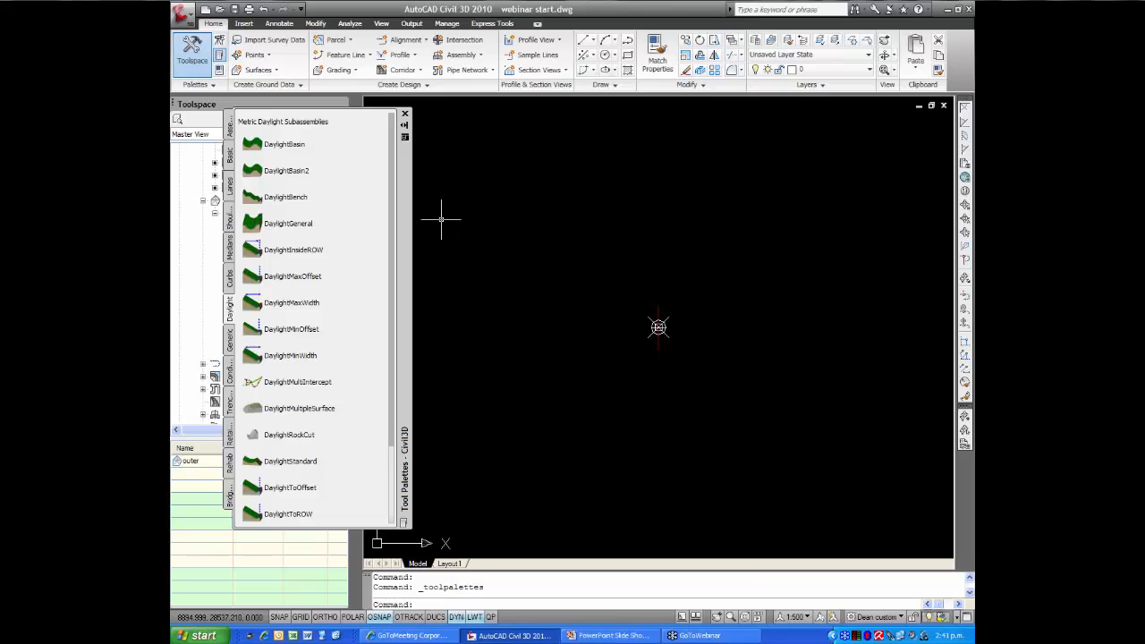
{"action": "left_click", "coordinate": [230, 187]}
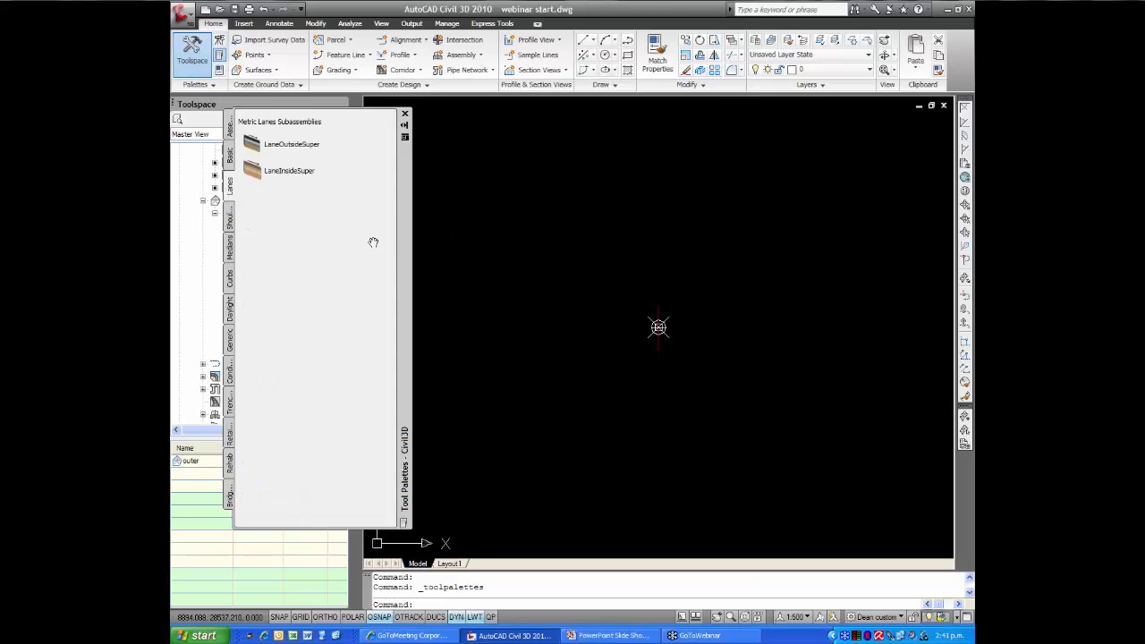
{"action": "left_click", "coordinate": [302, 183]}
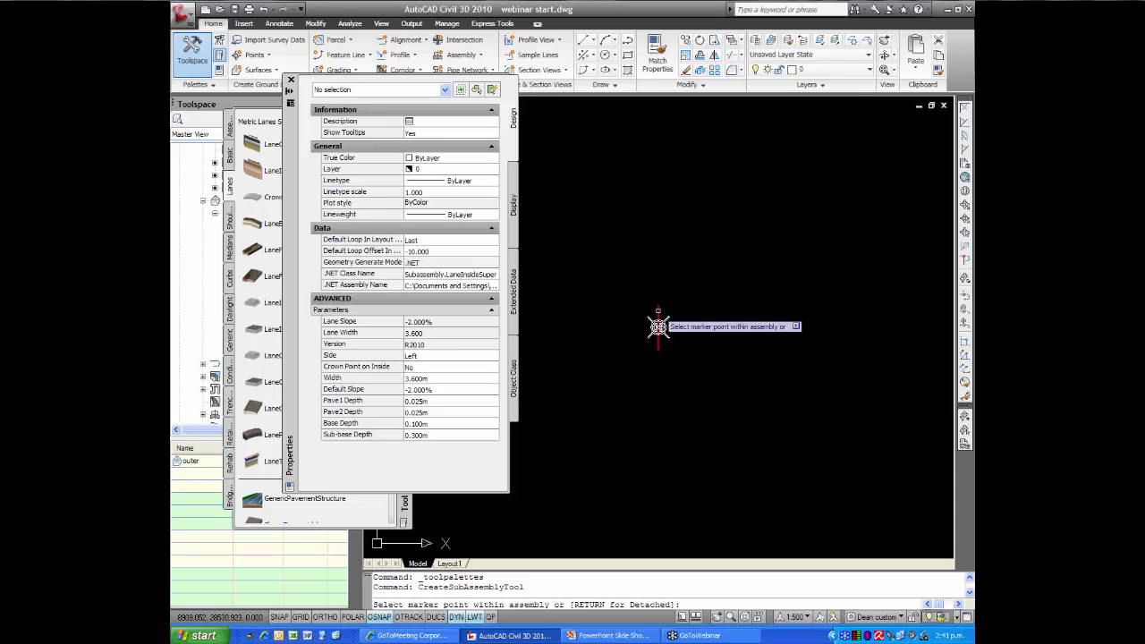
{"action": "left_click", "coordinate": [658, 326]}
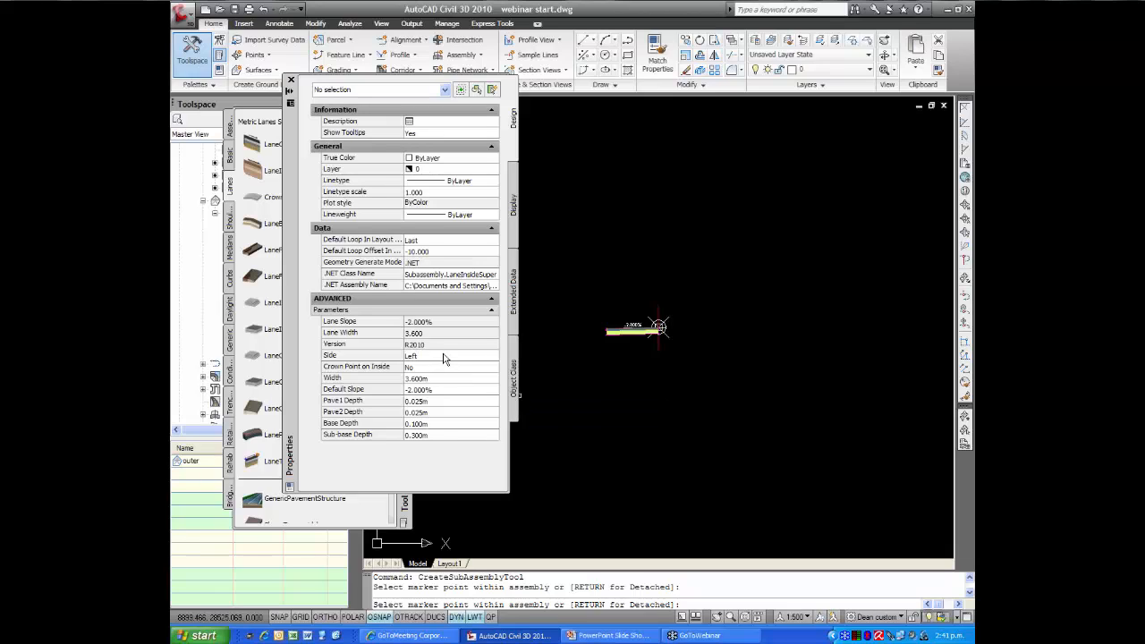
Switch the lane's side to Right and attach a matching LaneInsideSuper lane at the assembly baseline marker
{"action": "left_click", "coordinate": [477, 358]}
{"action": "left_click", "coordinate": [493, 355]}
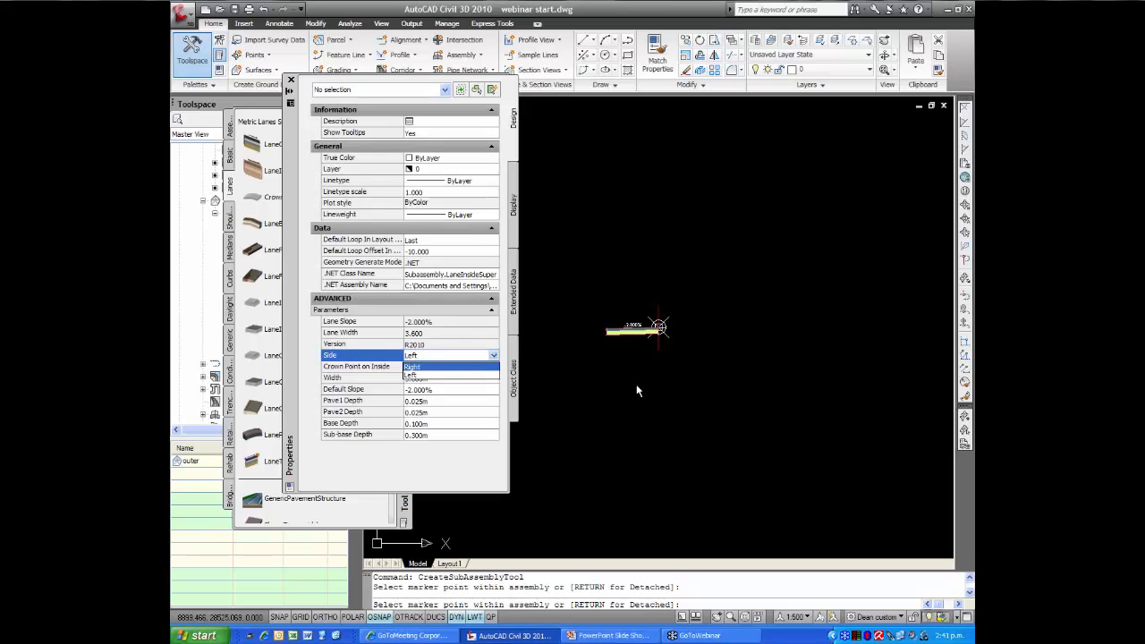
{"action": "key", "text": "Return"}
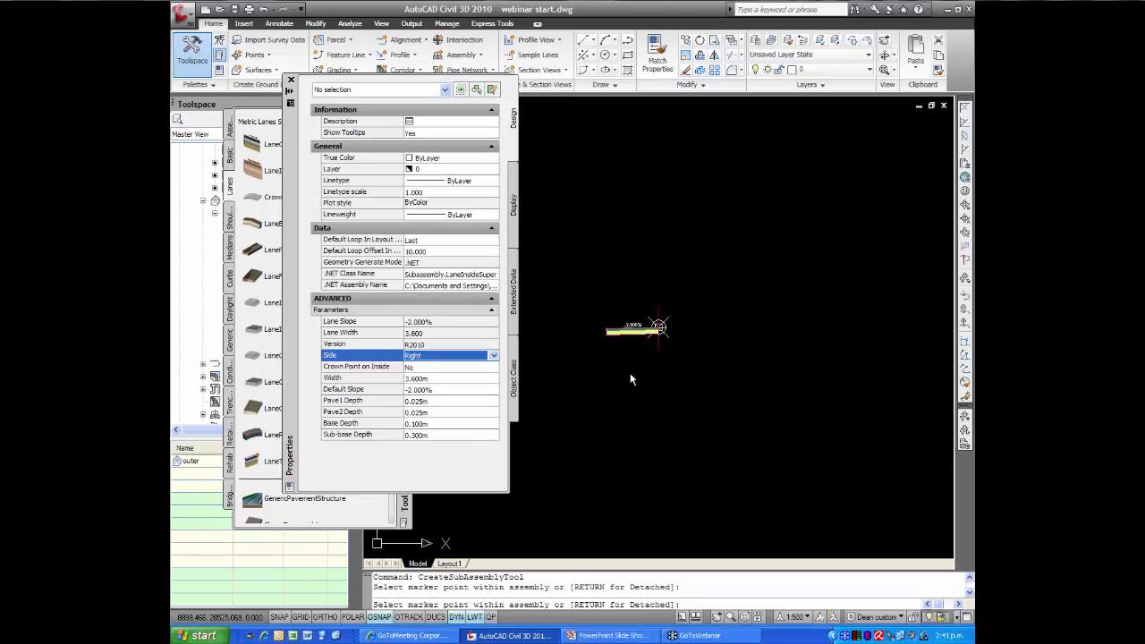
{"action": "left_click", "coordinate": [658, 326]}
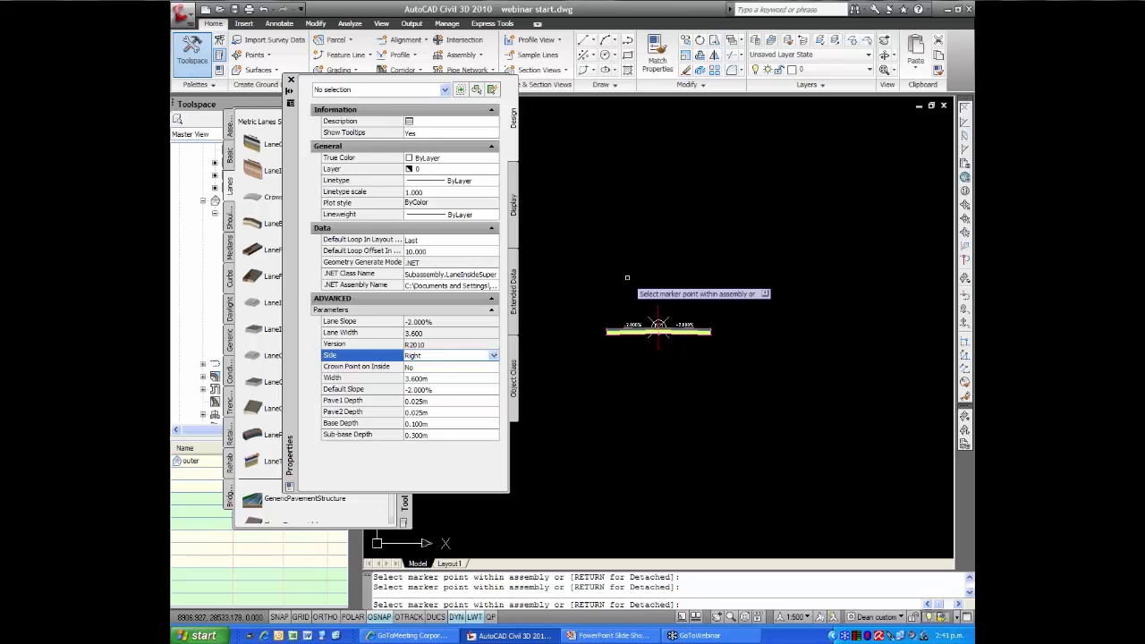
{"action": "scroll", "coordinate": [626, 278], "scroll_direction": "up", "scroll_amount": 3}
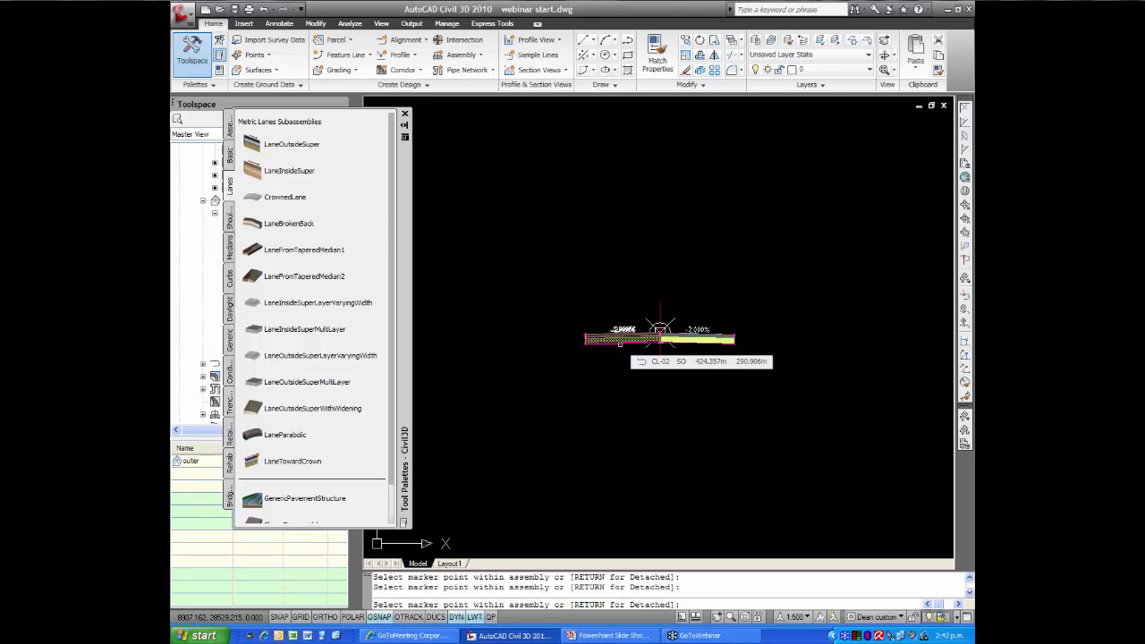
{"action": "left_click", "coordinate": [660, 331]}
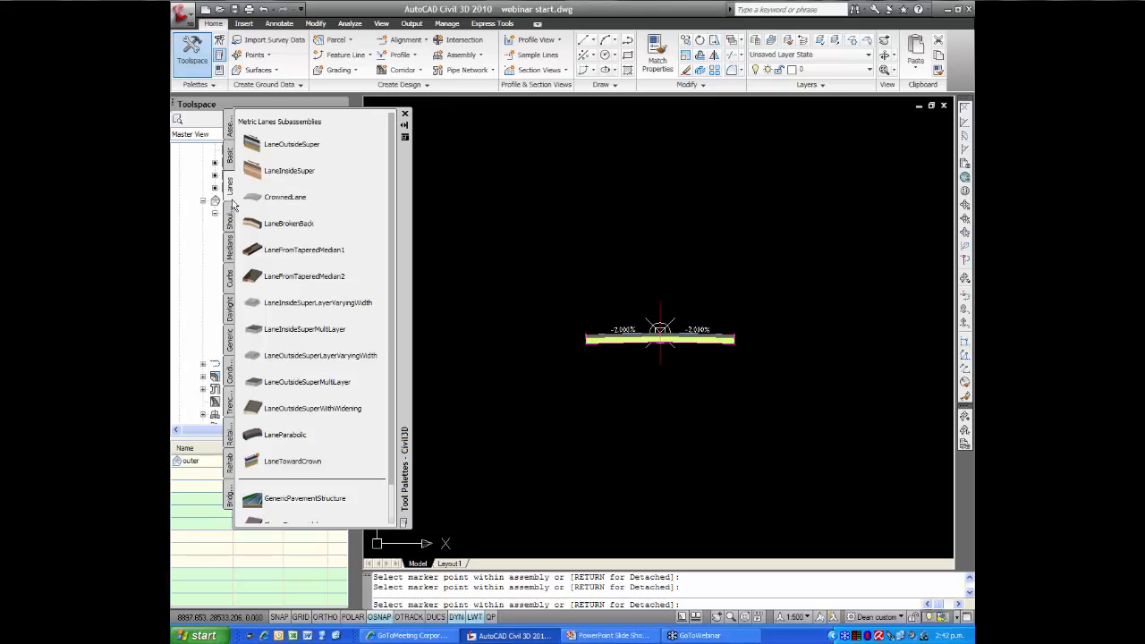
Attach a right-side UrbanCurbGutterGeneral subassembly to the top outer edge of the right lane
{"action": "left_click", "coordinate": [230, 282]}
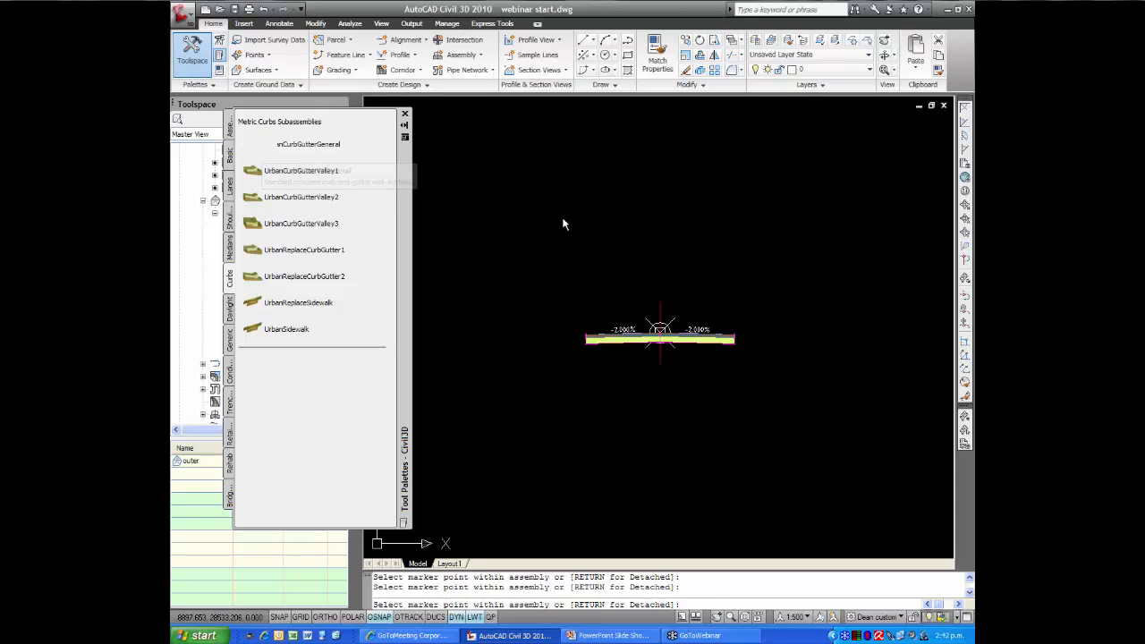
{"action": "left_click", "coordinate": [253, 145]}
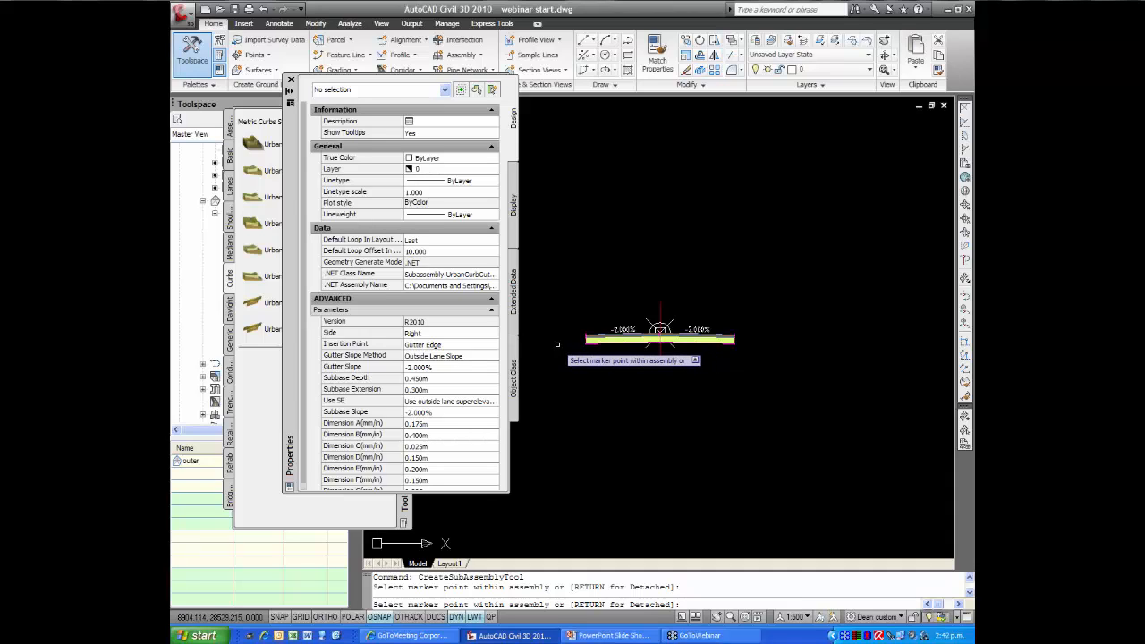
{"action": "scroll", "coordinate": [707, 335], "scroll_direction": "up", "scroll_amount": 5}
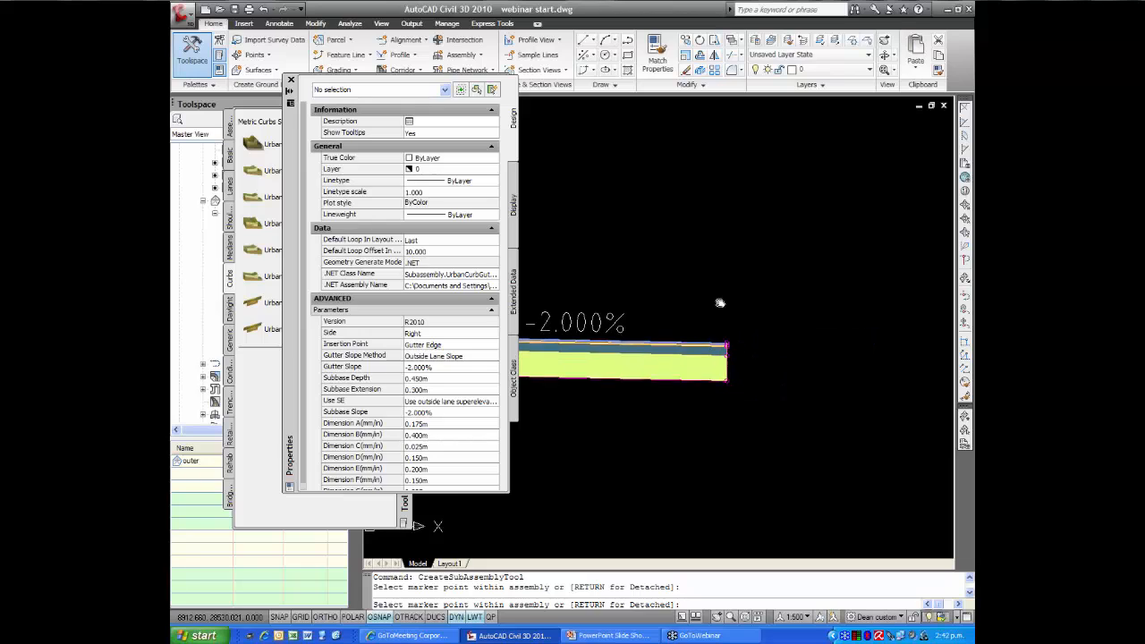
{"action": "scroll", "coordinate": [721, 268], "scroll_direction": "up", "scroll_amount": 3}
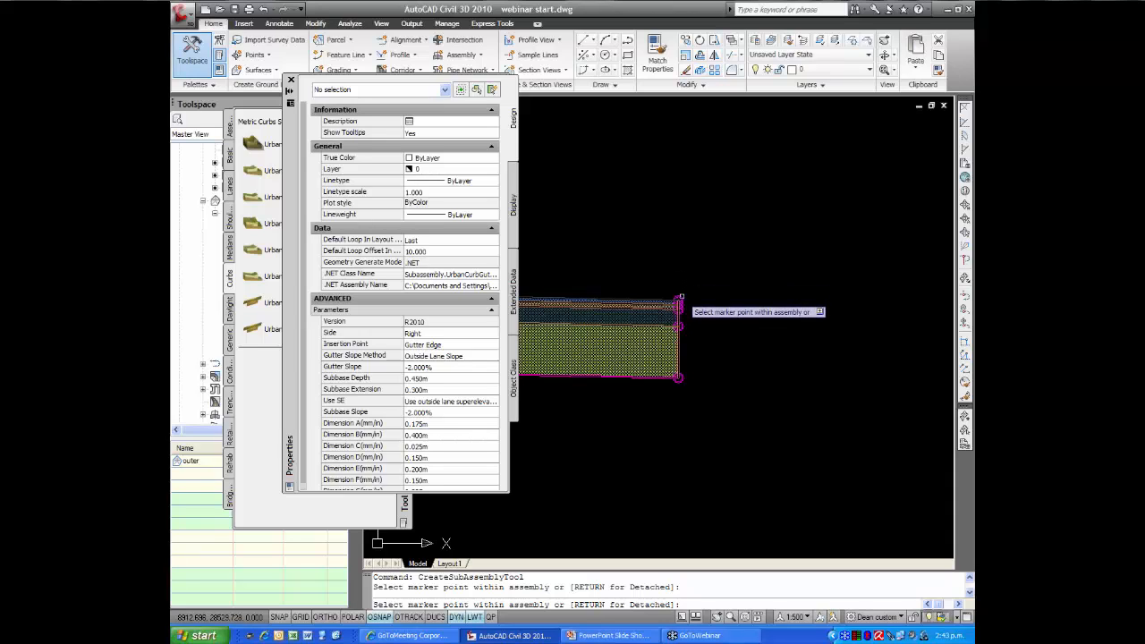
{"action": "left_click", "coordinate": [679, 305]}
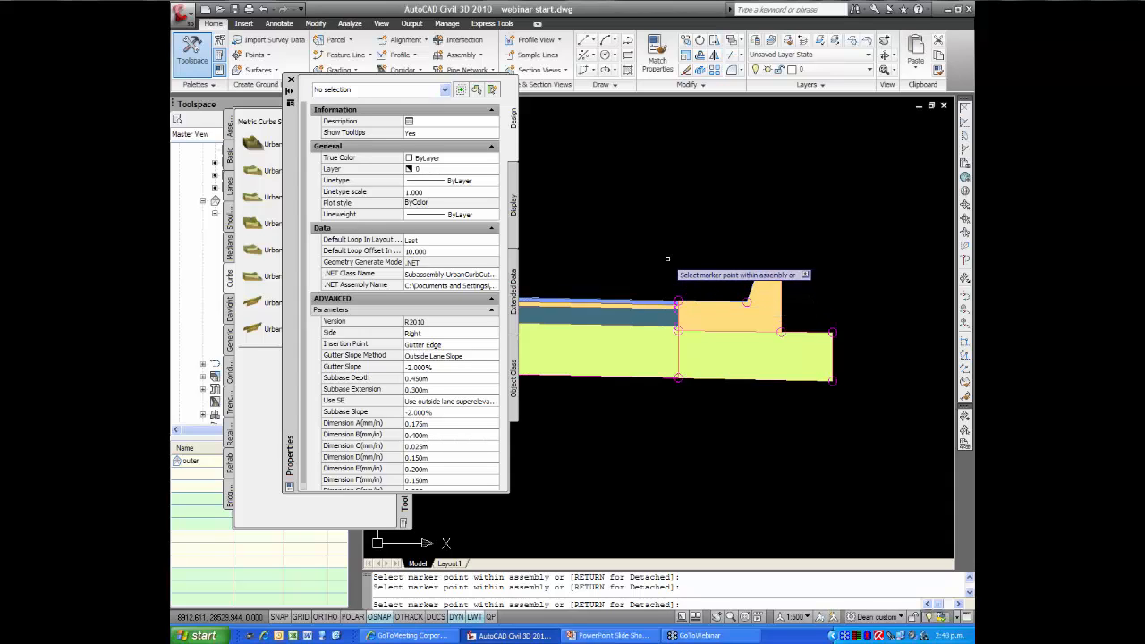
Switch the curb and gutter's side to Left and attach it to the top outer edge of the left lane
{"action": "left_click", "coordinate": [446, 335]}
{"action": "left_click", "coordinate": [450, 336]}
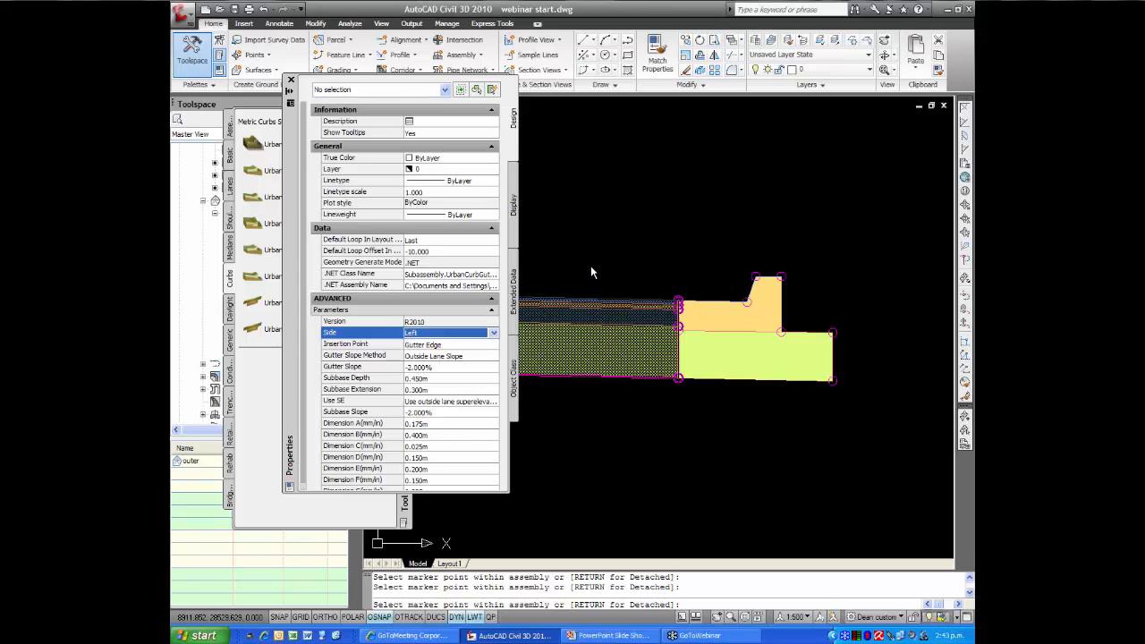
{"action": "scroll", "coordinate": [575, 248], "scroll_direction": "up", "scroll_amount": 5}
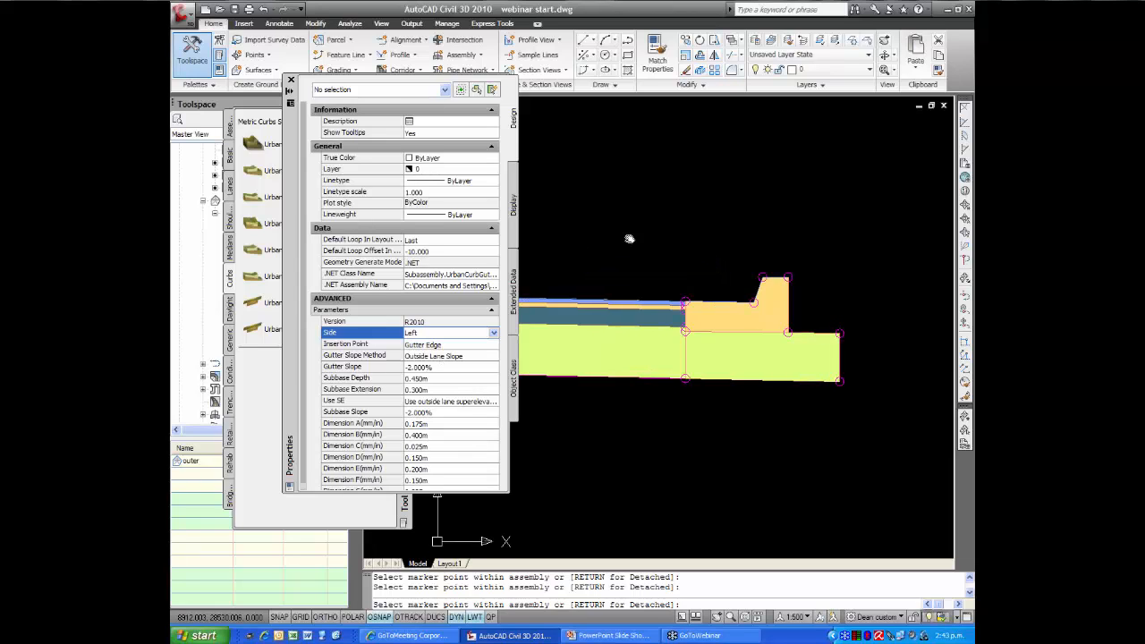
{"action": "scroll", "coordinate": [754, 237], "scroll_direction": "down", "scroll_amount": 5}
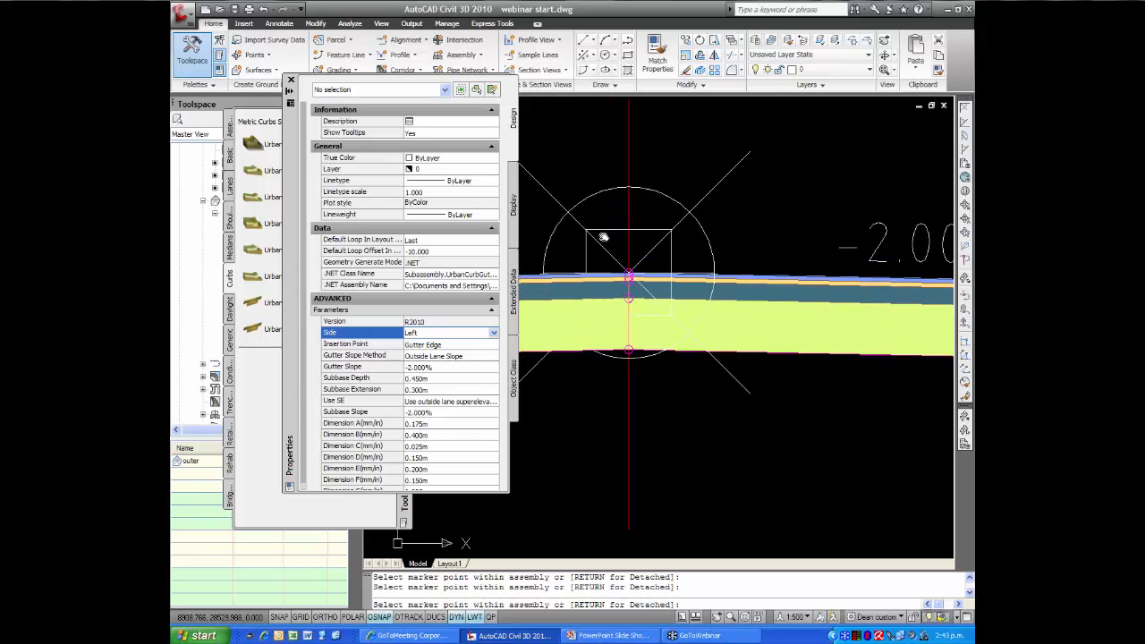
{"action": "scroll", "coordinate": [597, 257], "scroll_direction": "up", "scroll_amount": 5}
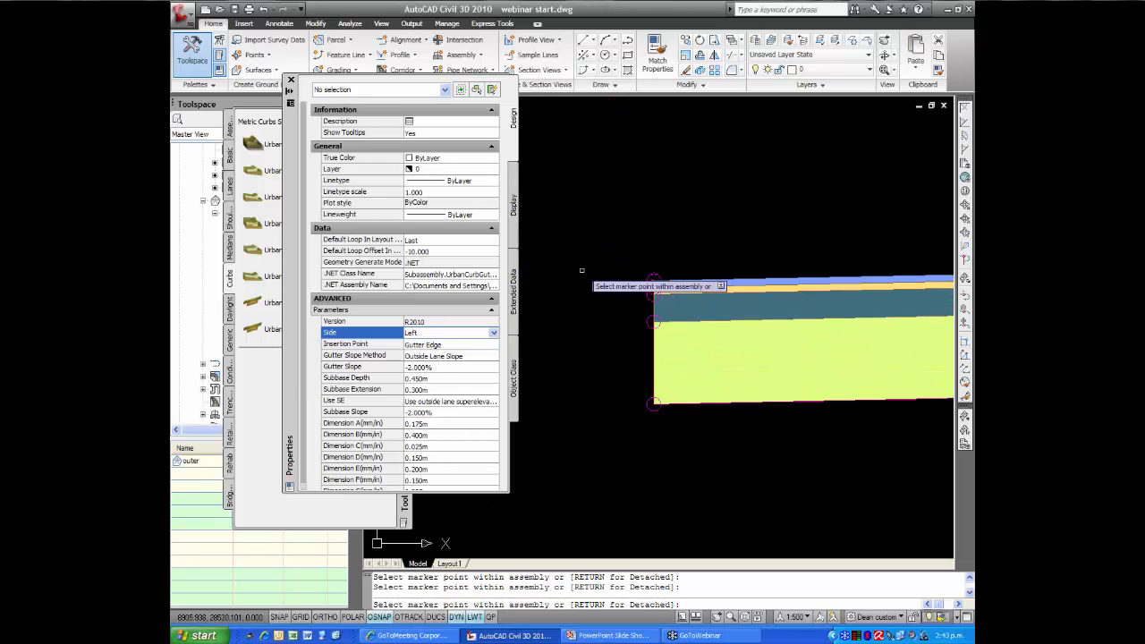
{"action": "scroll", "coordinate": [651, 279], "scroll_direction": "down", "scroll_amount": 2}
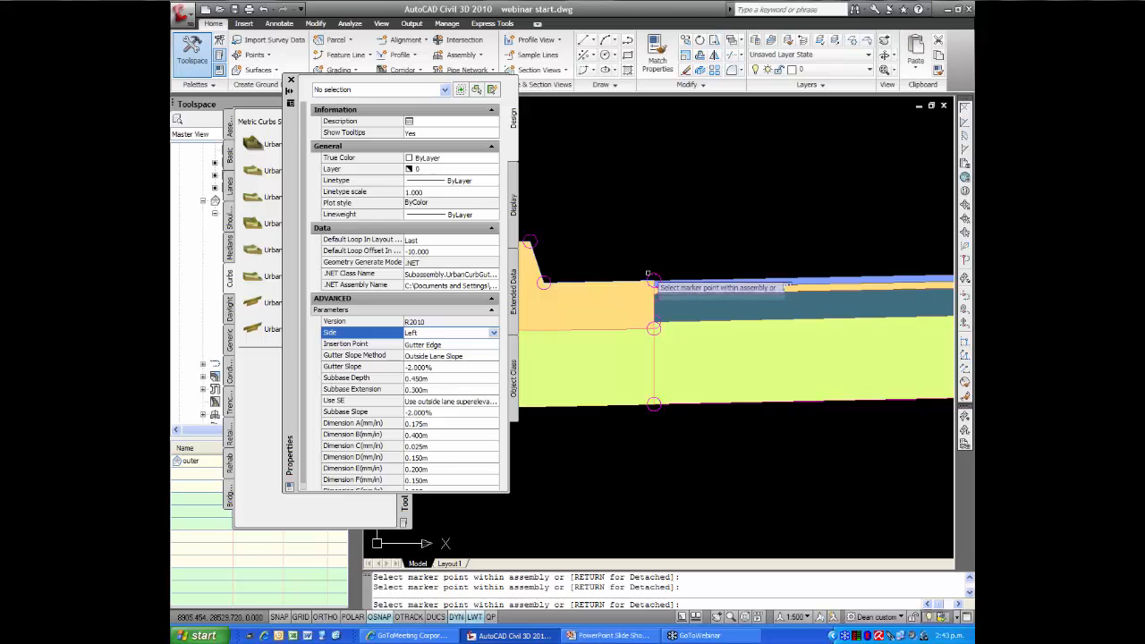
{"action": "scroll", "coordinate": [641, 235], "scroll_direction": "down", "scroll_amount": 2}
{"action": "middle_click_drag", "start_coordinate": [702, 199], "coordinate": [614, 227]}
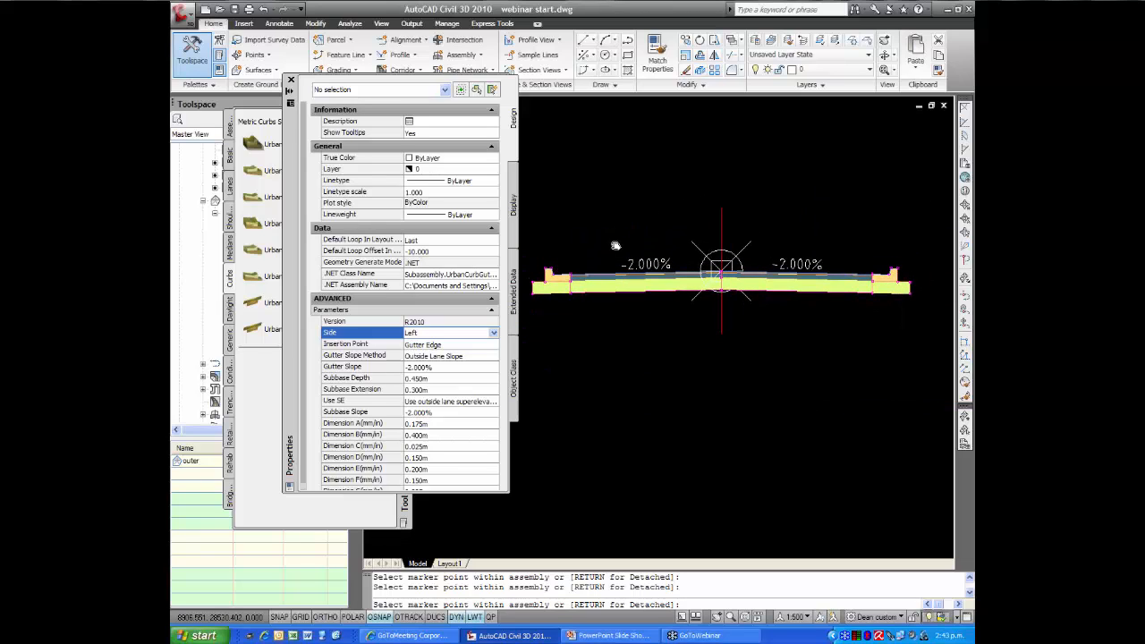
{"action": "middle_click_drag", "start_coordinate": [695, 209], "coordinate": [641, 224]}
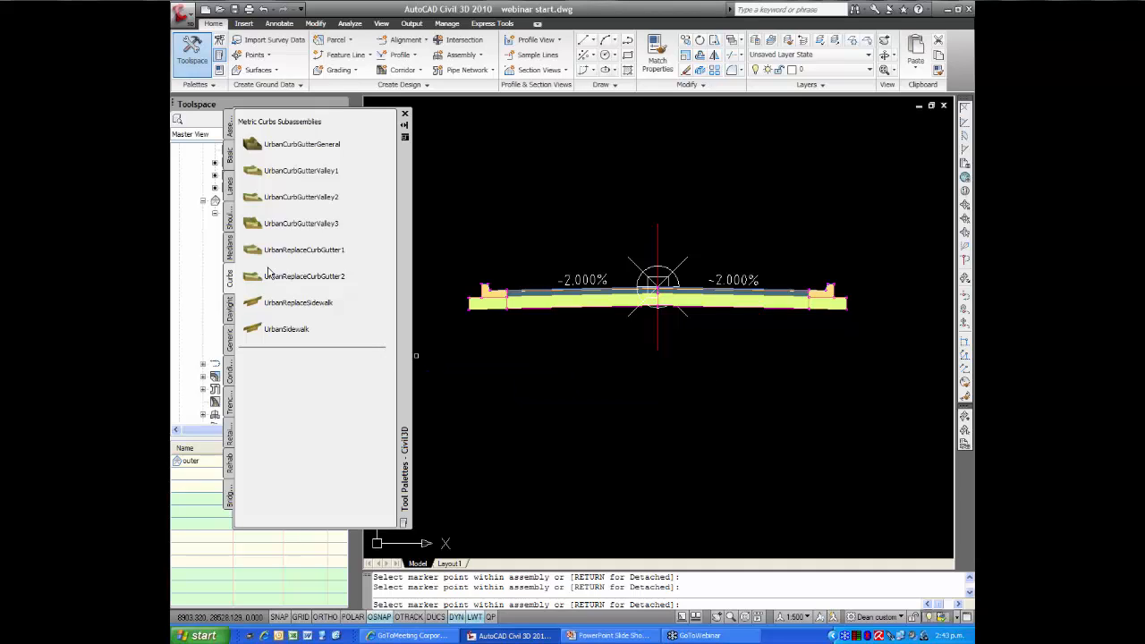
Attach a left-side LinkWidthAndSlope subassembly, 1 m wide at 2% slope, to the top back corner of the left curb
{"action": "left_click", "coordinate": [232, 344]}
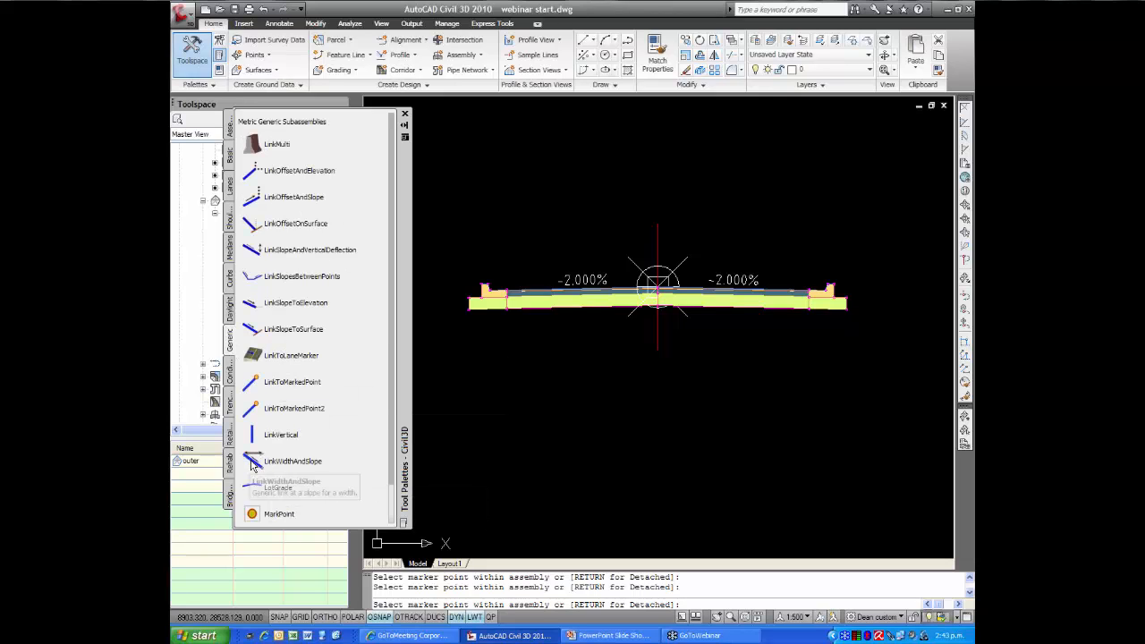
{"action": "left_click", "coordinate": [254, 462]}
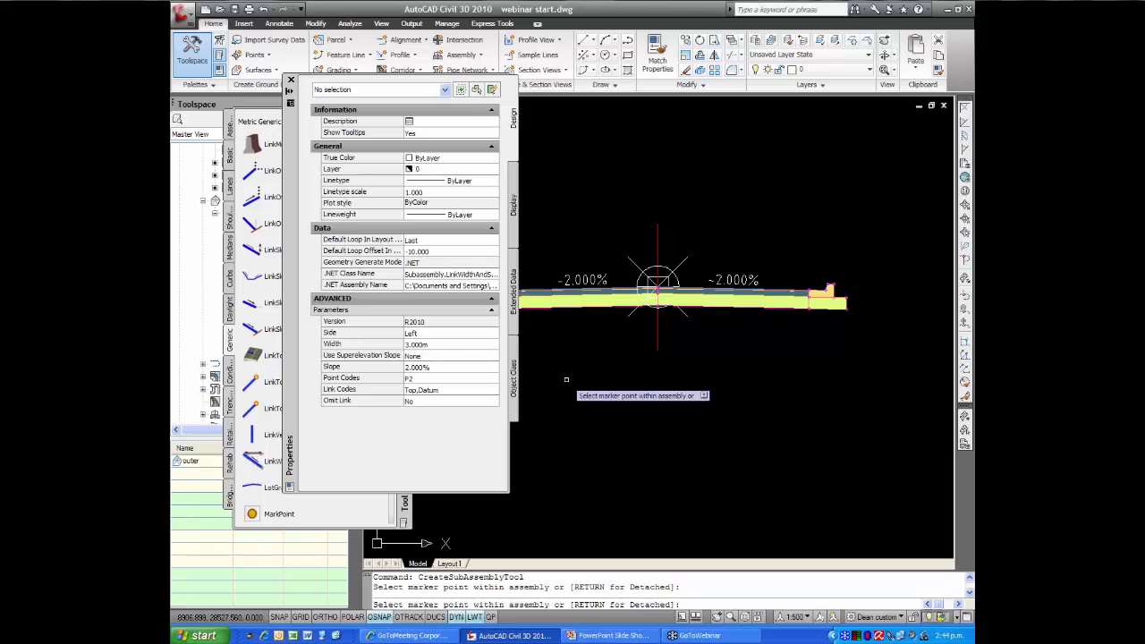
{"action": "left_click", "coordinate": [438, 343]}
{"action": "type", "text": "1"}
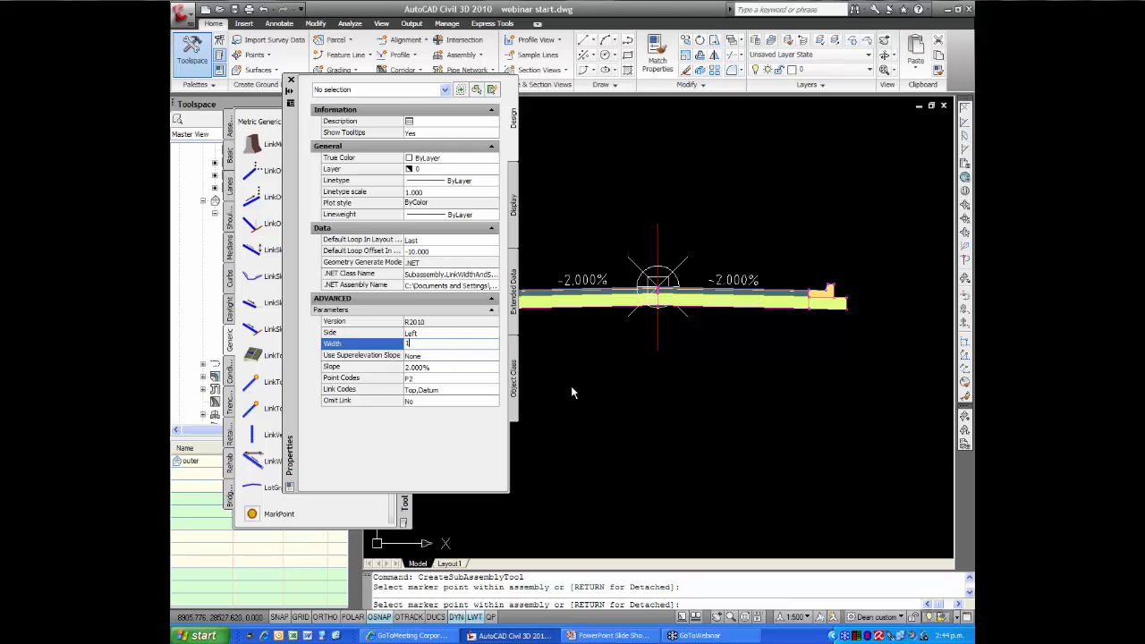
{"action": "left_click", "coordinate": [575, 354]}
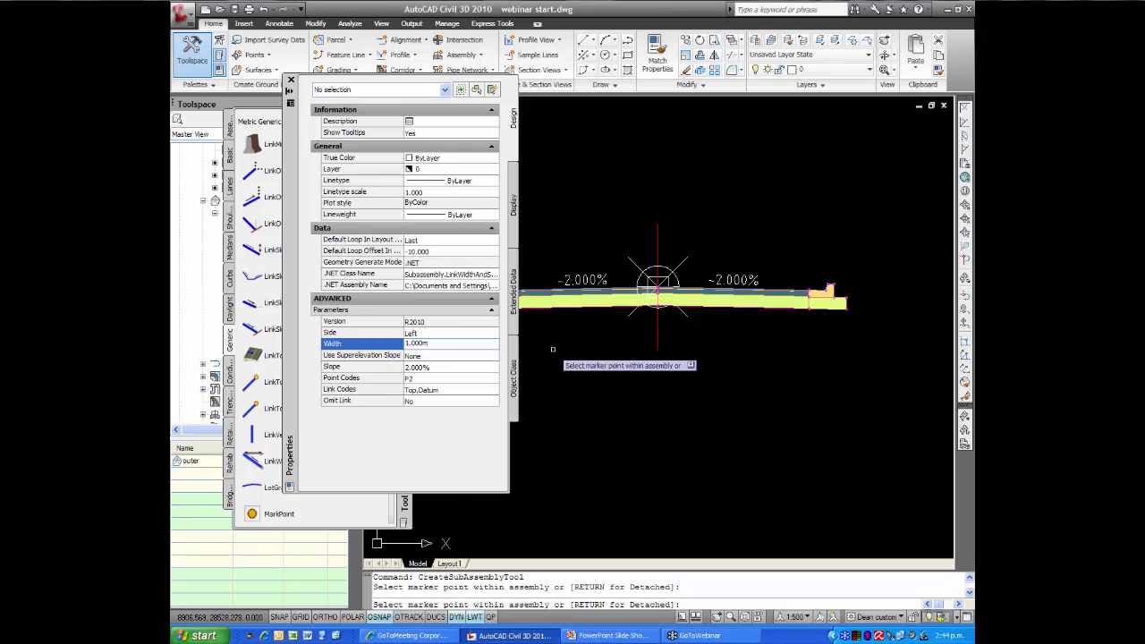
{"action": "middle_click_drag", "start_coordinate": [552, 350], "coordinate": [734, 353]}
{"action": "scroll", "coordinate": [662, 291], "scroll_direction": "up", "scroll_amount": 3}
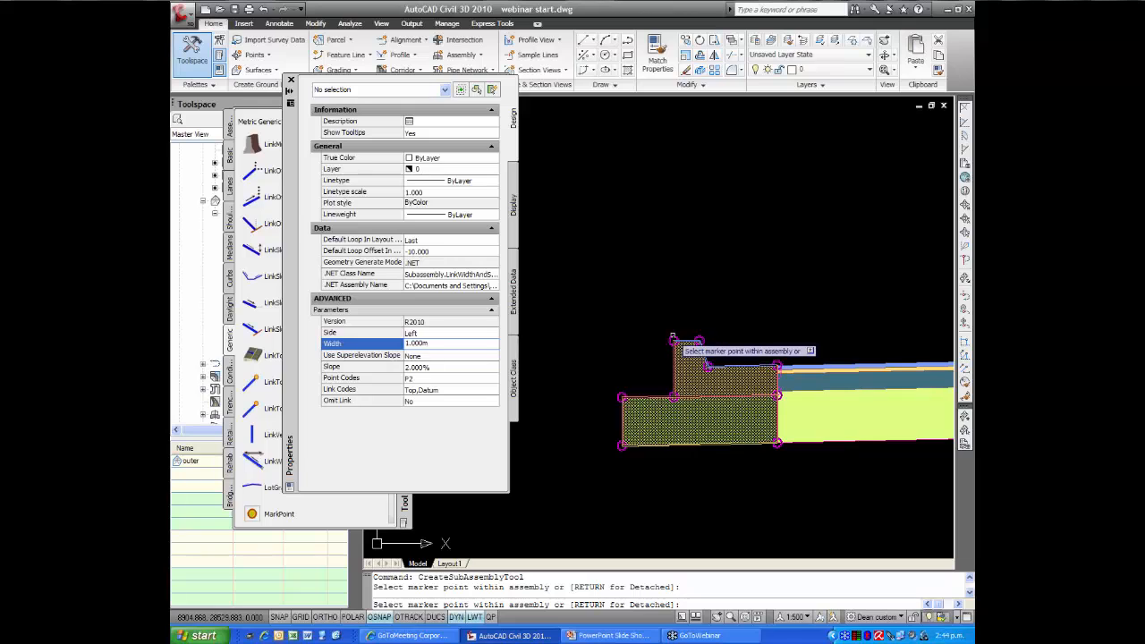
{"action": "scroll", "coordinate": [666, 317], "scroll_direction": "down", "scroll_amount": 3}
{"action": "middle_click_drag", "start_coordinate": [672, 278], "coordinate": [618, 288]}
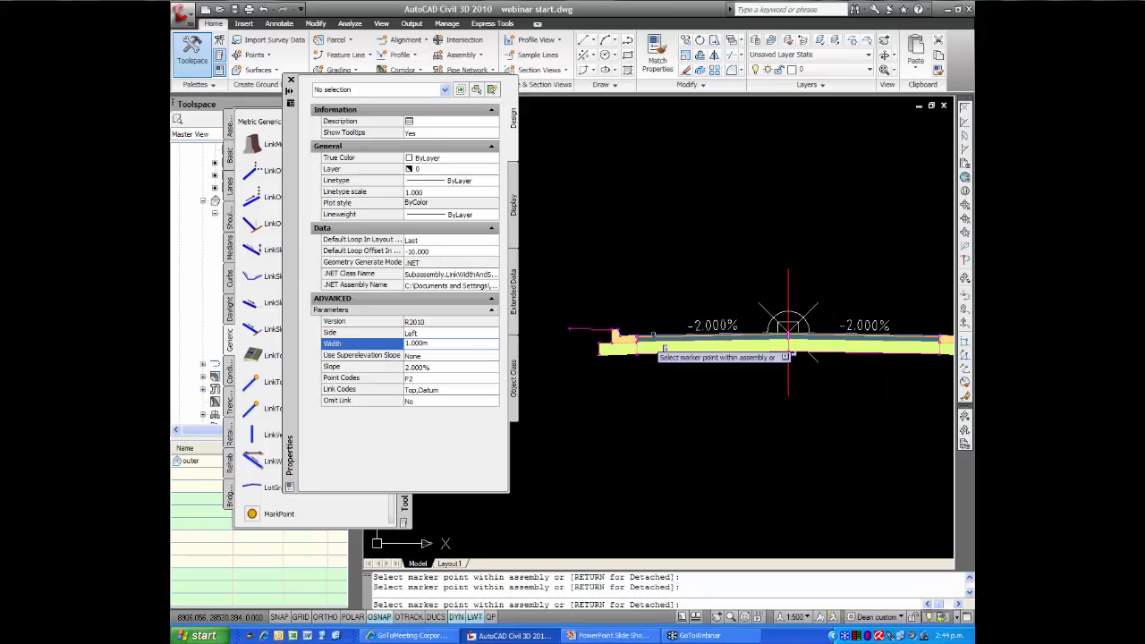
Switch the LinkWidthAndSlope side to Right and attach the 1 m wide, 2% link to the top back corner of the right curb
{"action": "left_click", "coordinate": [488, 333]}
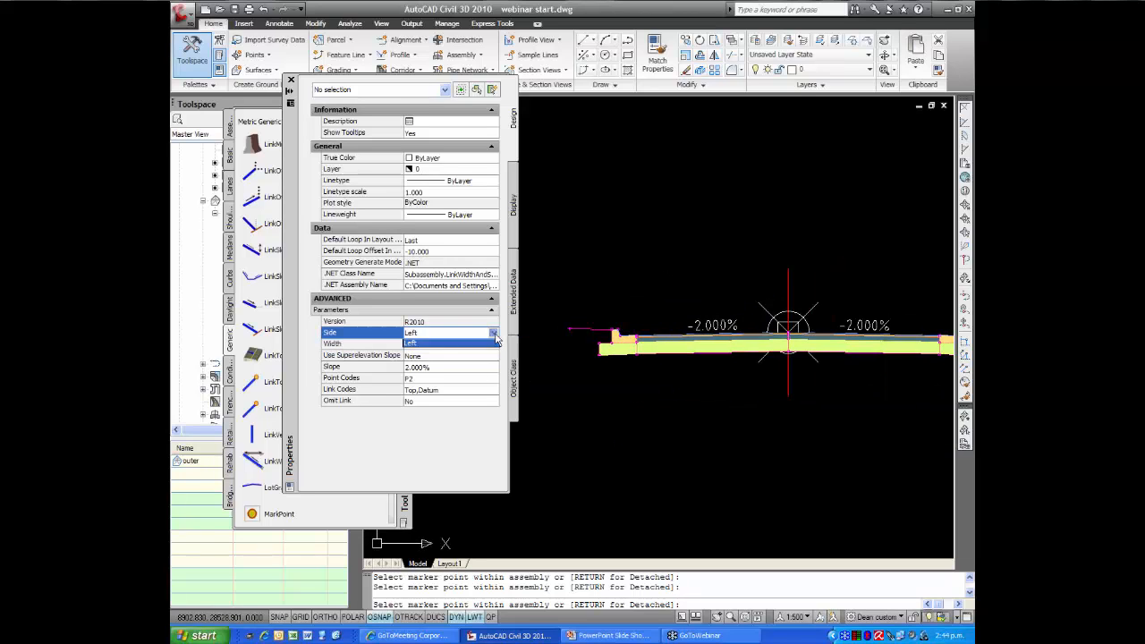
{"action": "left_click", "coordinate": [494, 333]}
{"action": "scroll", "coordinate": [642, 386], "scroll_direction": "down", "scroll_amount": 2}
{"action": "middle_click_drag", "start_coordinate": [704, 389], "coordinate": [548, 393]}
{"action": "scroll", "coordinate": [681, 376], "scroll_direction": "up", "scroll_amount": 3}
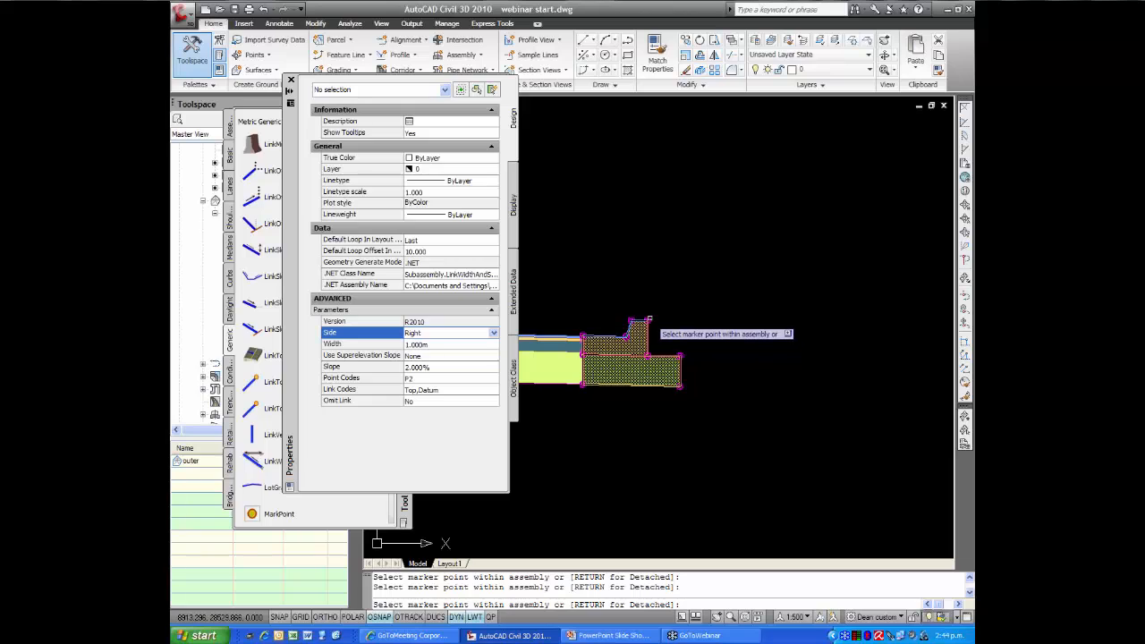
{"action": "scroll", "coordinate": [684, 313], "scroll_direction": "down", "scroll_amount": 4}
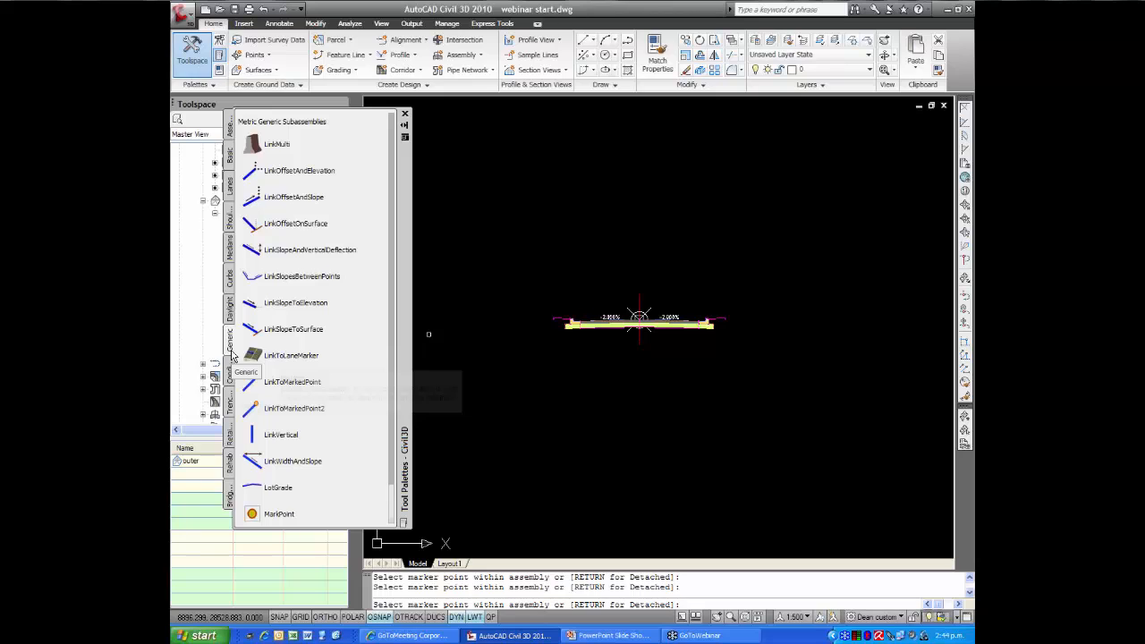
Attach a right-side DaylightGeneral subassembly with default parameters to the outer end of the right verge link
{"action": "left_click", "coordinate": [229, 311]}
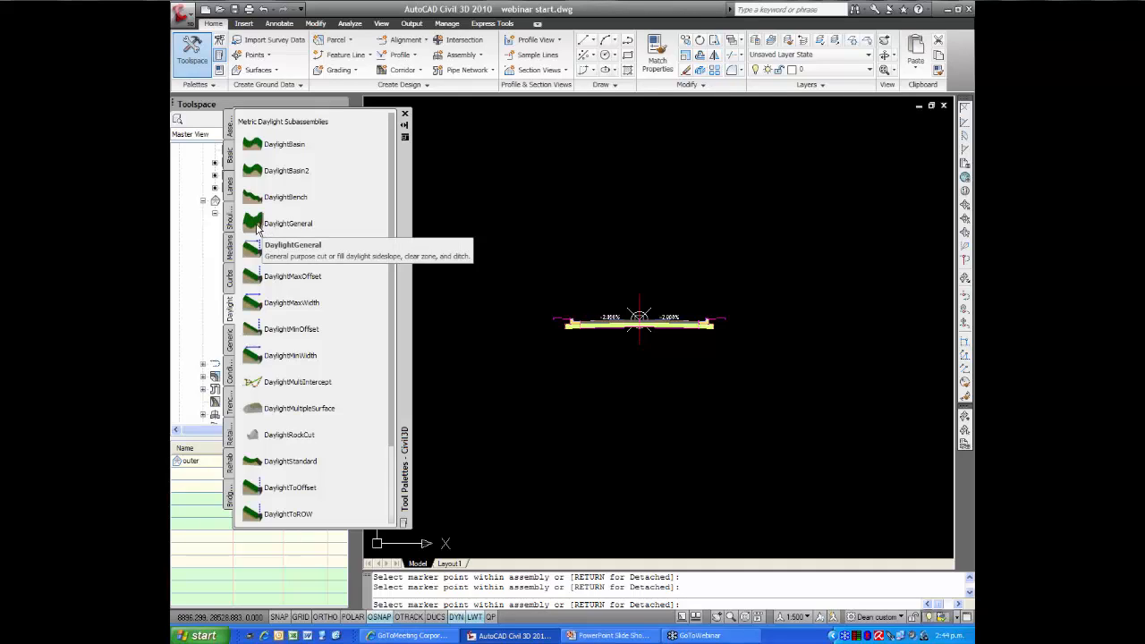
{"action": "key", "text": "Escape"}
{"action": "left_click", "coordinate": [287, 223]}
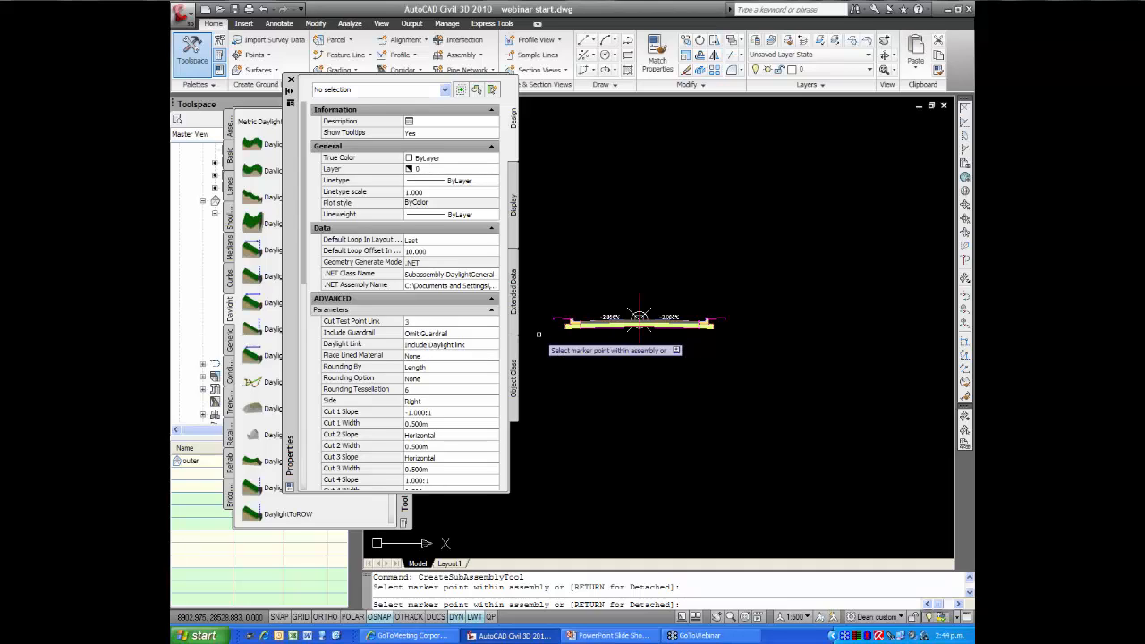
{"action": "middle_click_drag", "start_coordinate": [540, 335], "coordinate": [545, 327]}
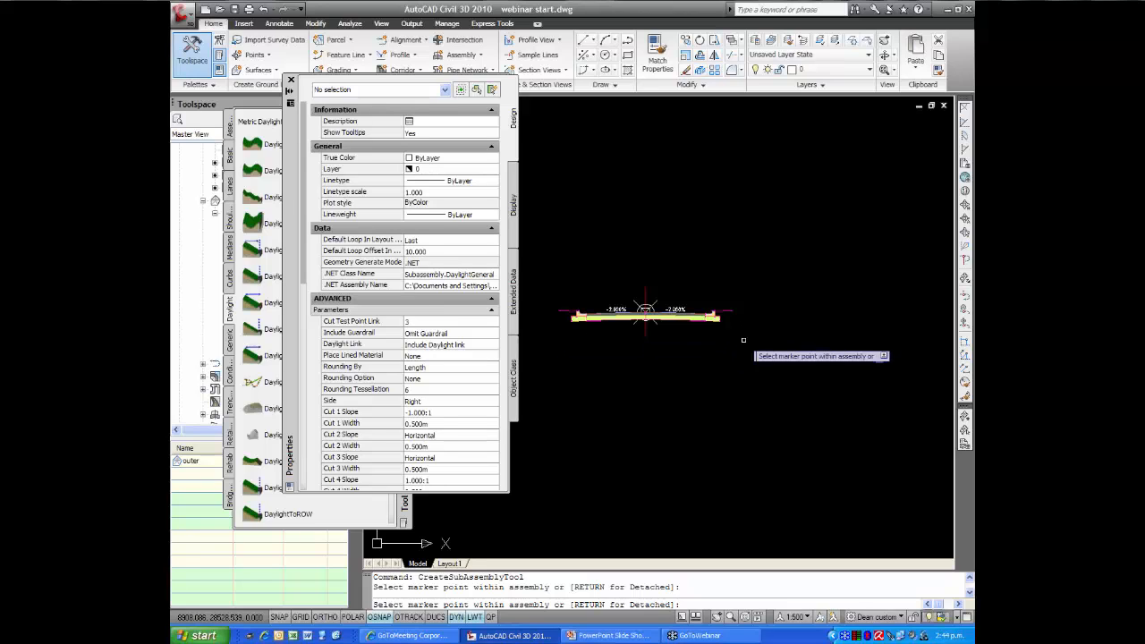
{"action": "scroll", "coordinate": [730, 327], "scroll_direction": "up", "scroll_amount": 4}
{"action": "scroll", "coordinate": [703, 301], "scroll_direction": "down", "scroll_amount": 5}
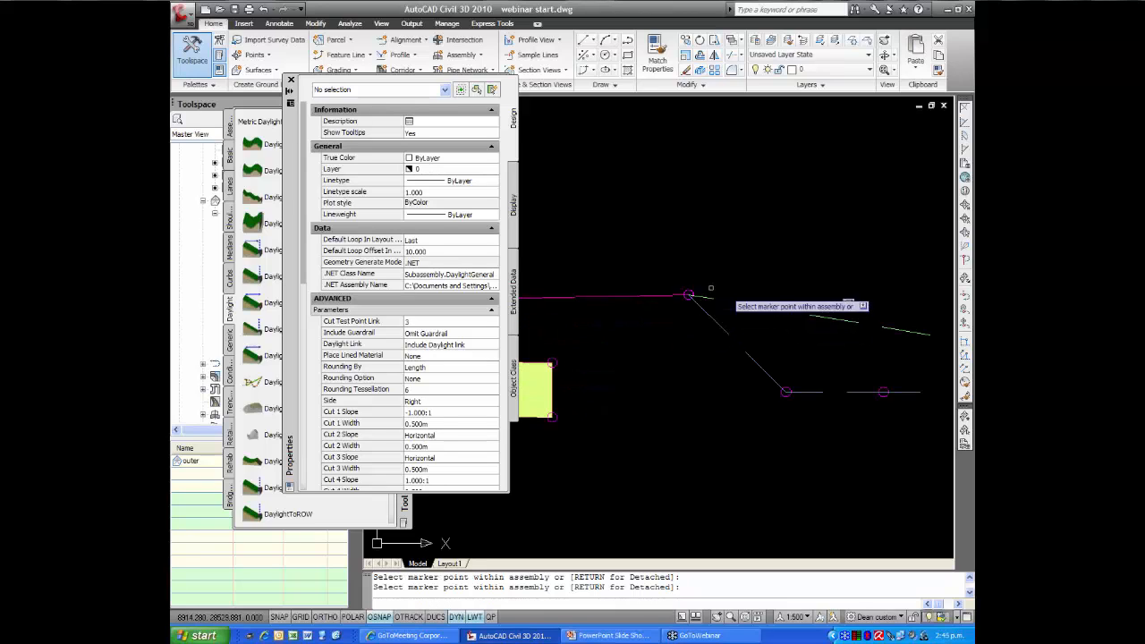
{"action": "middle_click_drag", "start_coordinate": [690, 295], "coordinate": [739, 290]}
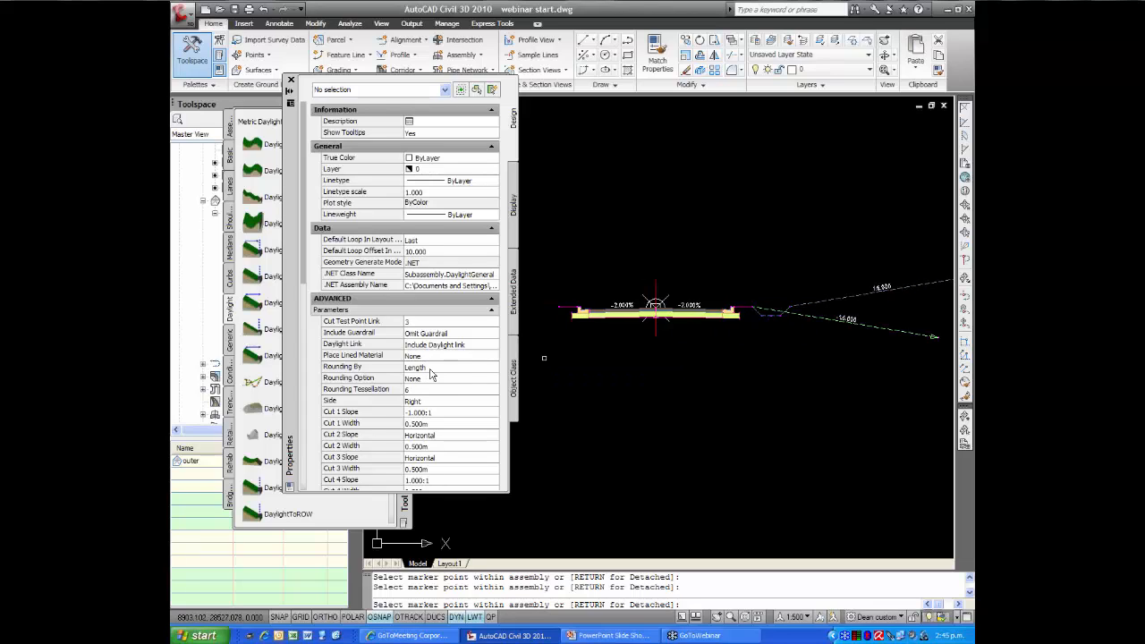
Switch the DaylightGeneral side to Left, attach it to the outer end of the left verge link, and end the placement
{"action": "left_click", "coordinate": [495, 402]}
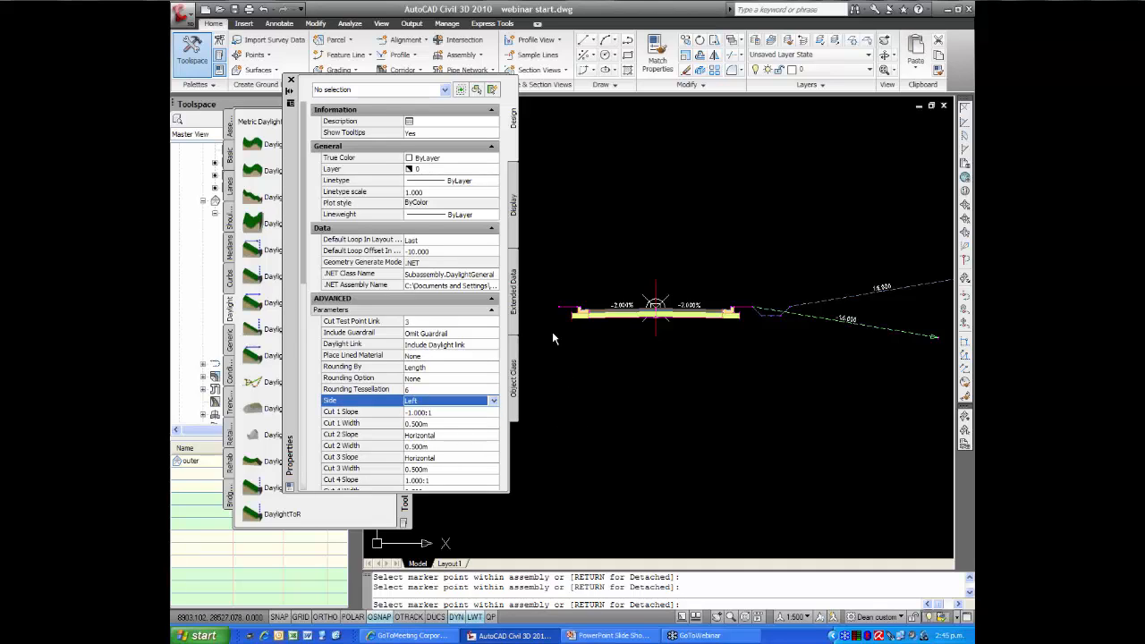
{"action": "scroll", "coordinate": [555, 323], "scroll_direction": "up", "scroll_amount": 5}
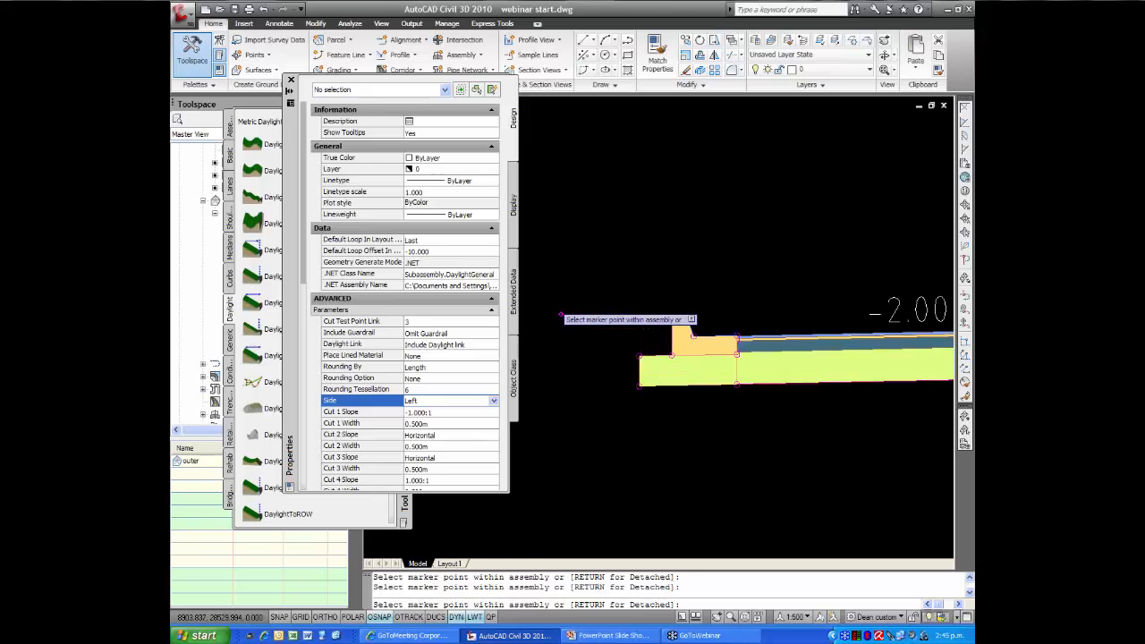
{"action": "scroll", "coordinate": [563, 321], "scroll_direction": "down", "scroll_amount": 5}
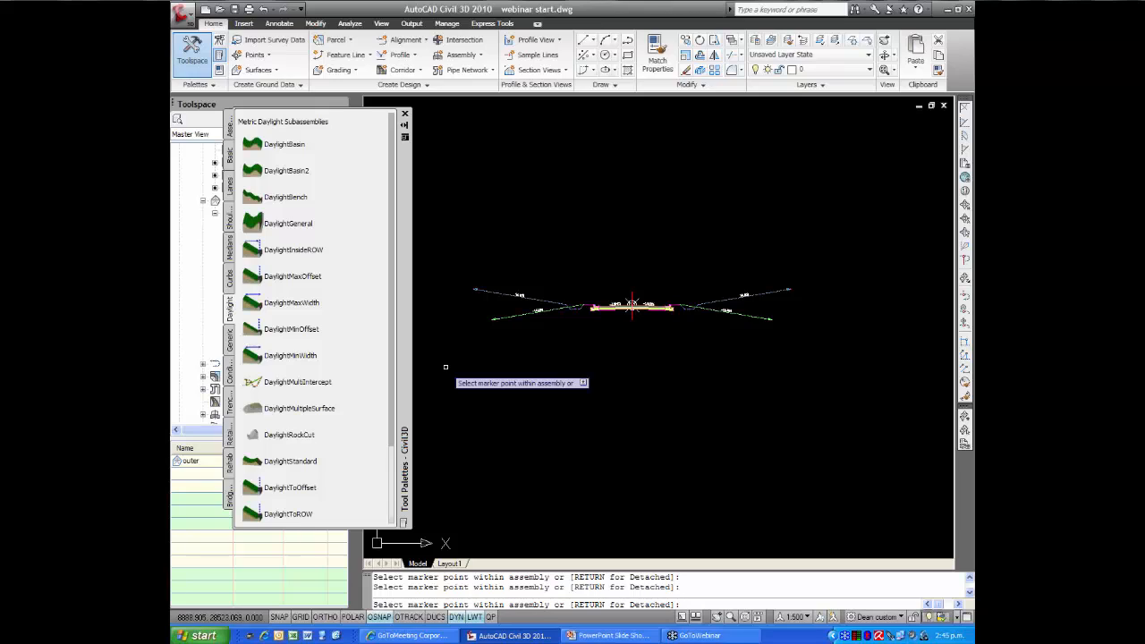
{"action": "key", "text": "Escape"}
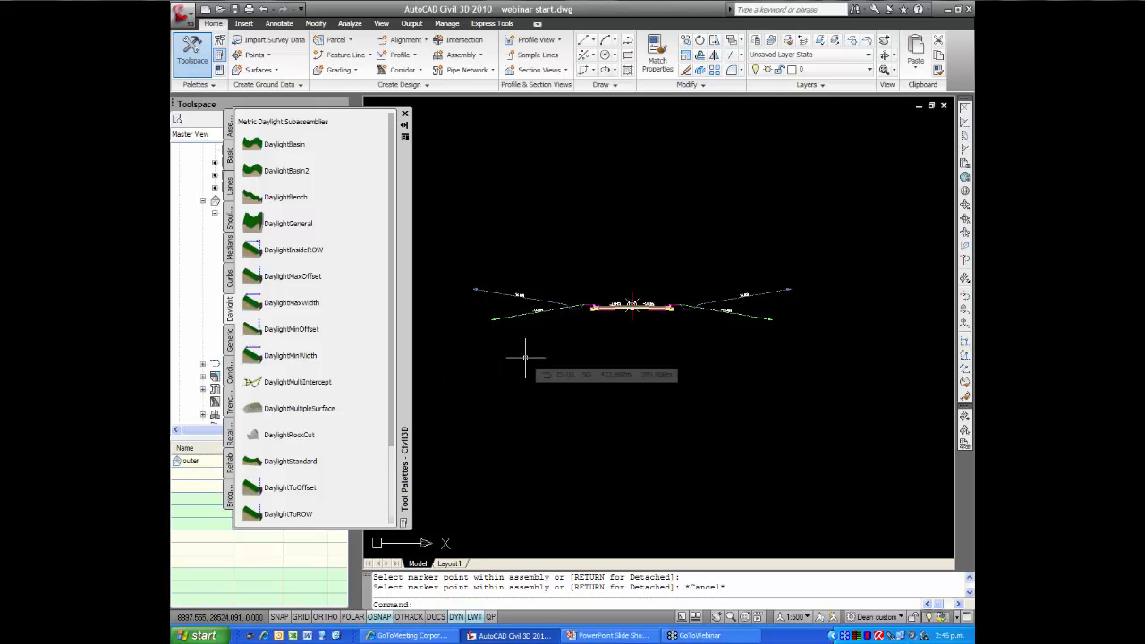
Examine the DaylightGeneral subassembly's reference help, including its cut and fill diagrams and fill section rules, and close the help
{"action": "scroll", "coordinate": [566, 324], "scroll_direction": "up", "scroll_amount": 2}
{"action": "scroll", "coordinate": [556, 313], "scroll_direction": "up", "scroll_amount": 3}
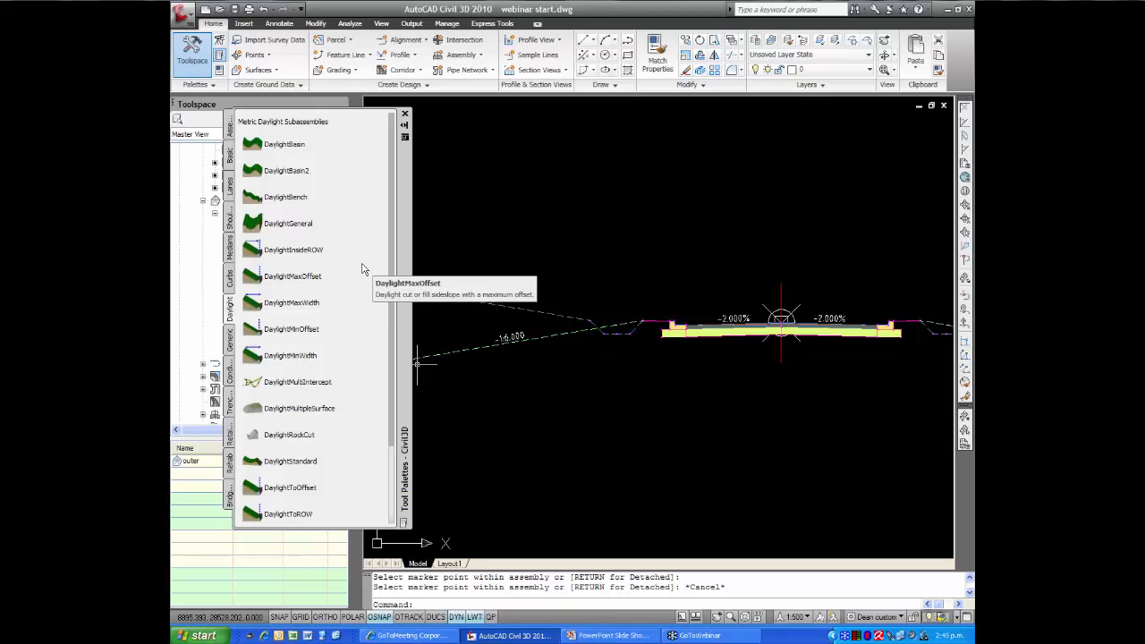
{"action": "right_click", "coordinate": [257, 230]}
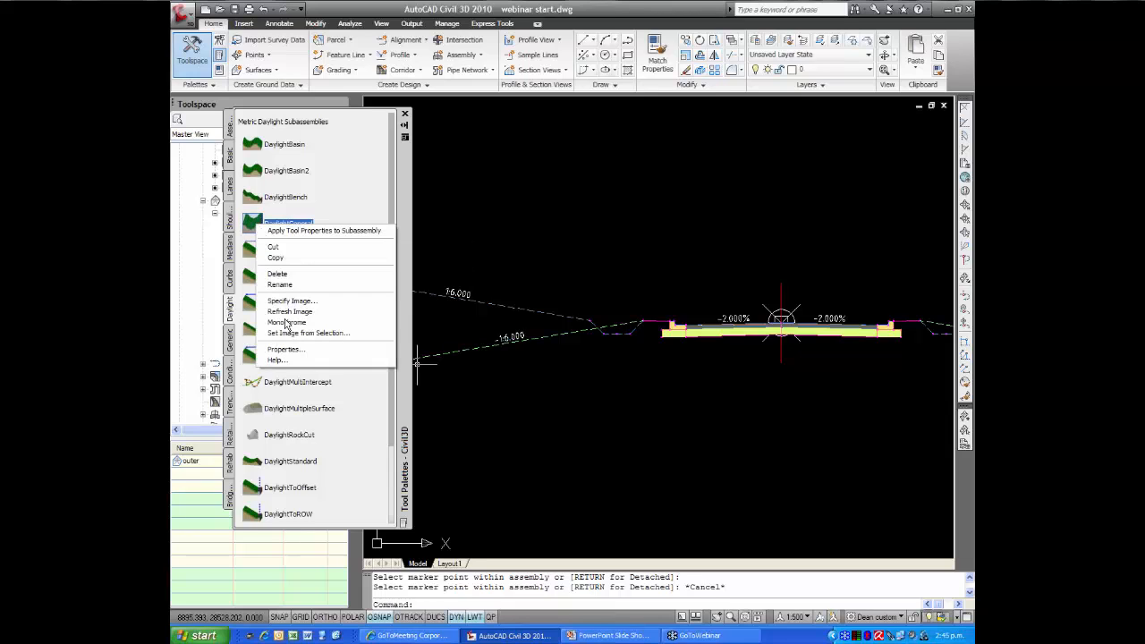
{"action": "left_click", "coordinate": [284, 361]}
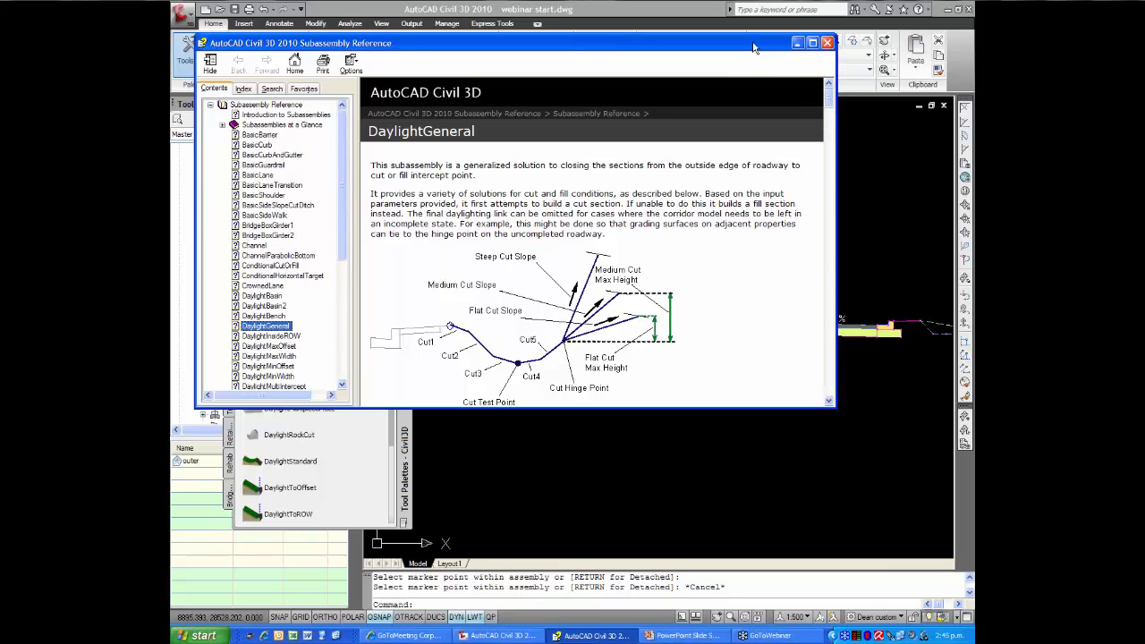
{"action": "left_click_drag", "start_coordinate": [752, 45], "coordinate": [701, 48]}
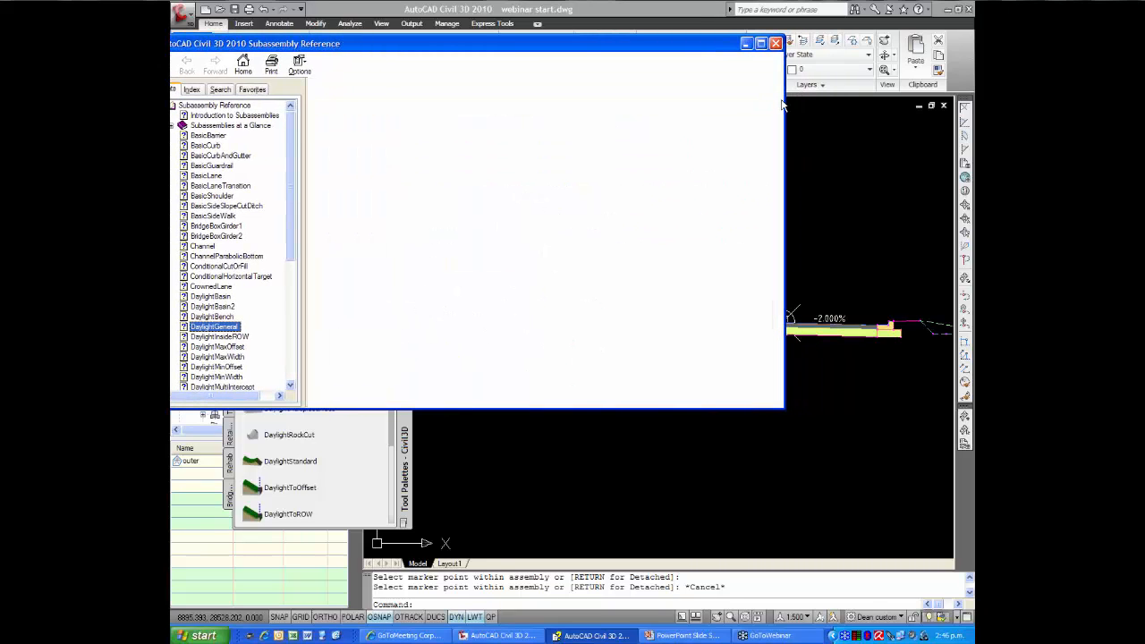
{"action": "left_click_drag", "start_coordinate": [781, 103], "coordinate": [781, 122]}
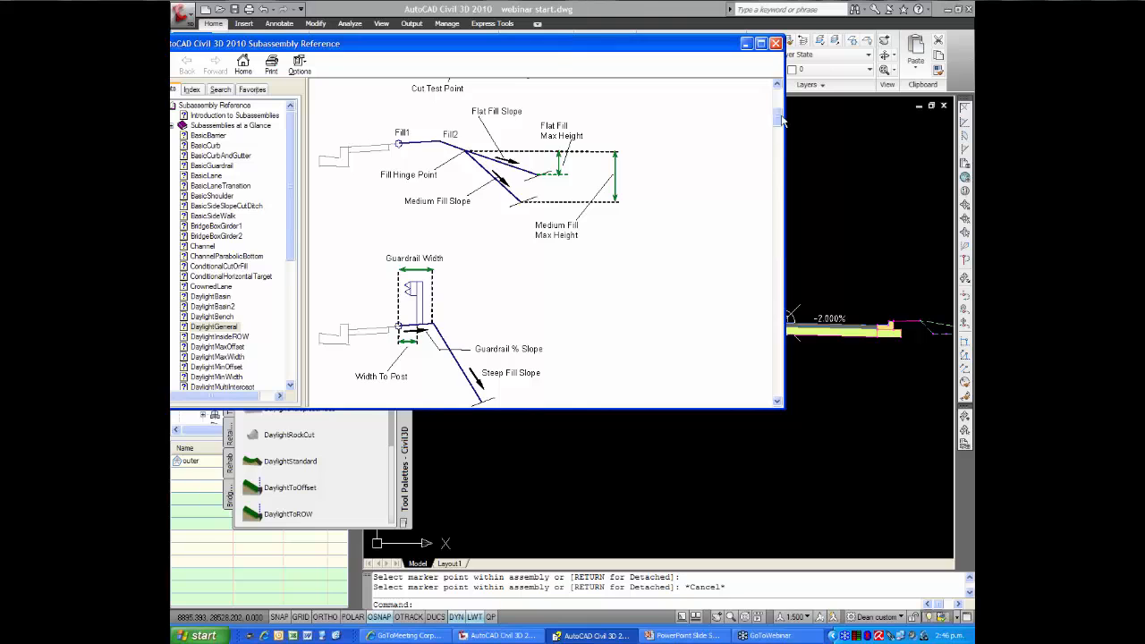
{"action": "left_click_drag", "start_coordinate": [780, 120], "coordinate": [778, 295]}
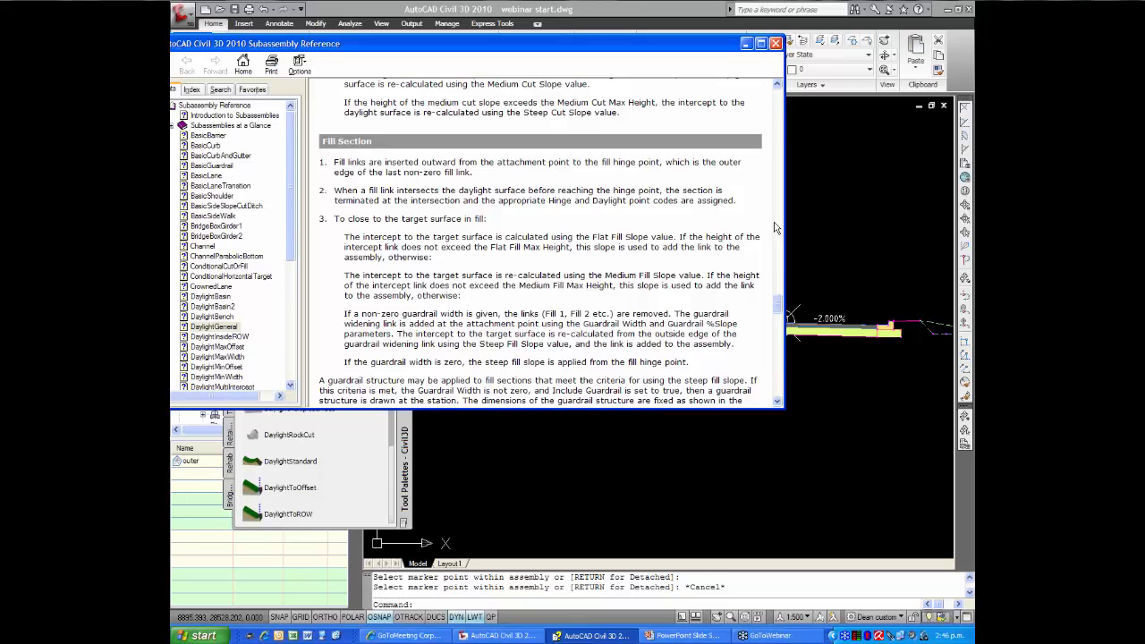
{"action": "left_click", "coordinate": [777, 45]}
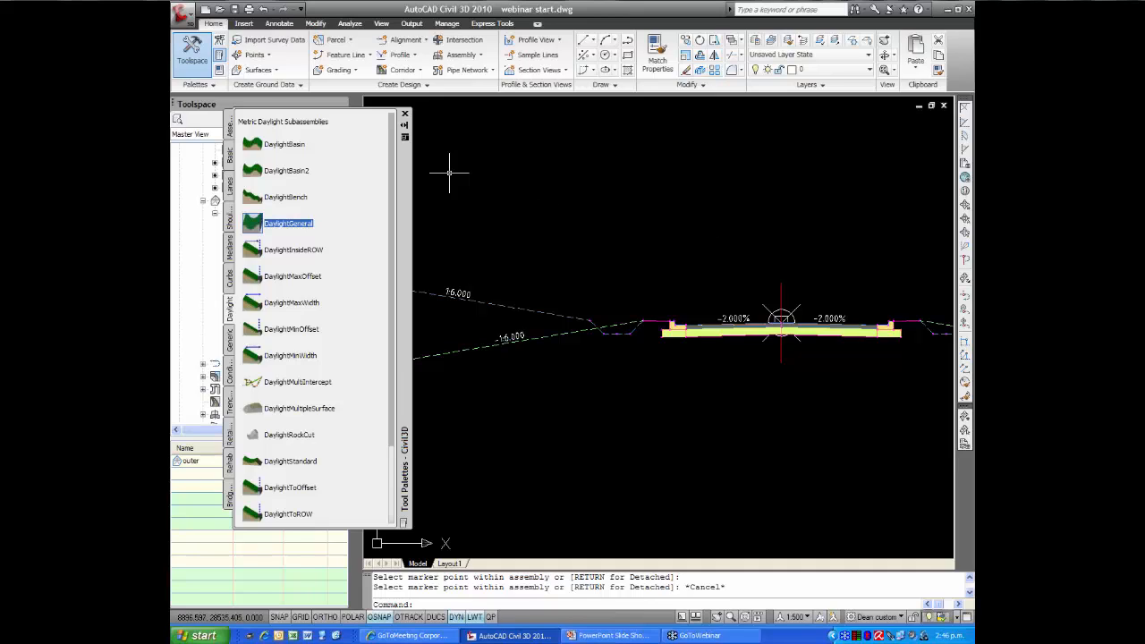
Close the subassembly palette and draw a circle around the road assembly between the surface plan and the profile view
{"action": "left_click", "coordinate": [405, 115]}
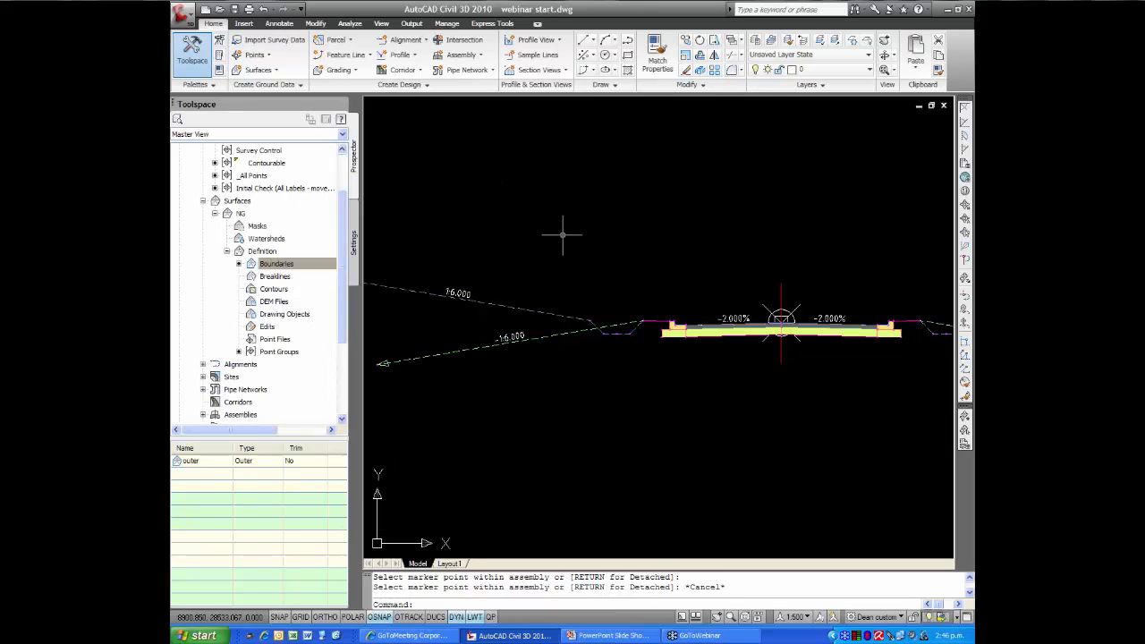
{"action": "scroll", "coordinate": [557, 240], "scroll_direction": "down", "scroll_amount": 6}
{"action": "scroll", "coordinate": [557, 223], "scroll_direction": "down", "scroll_amount": 5}
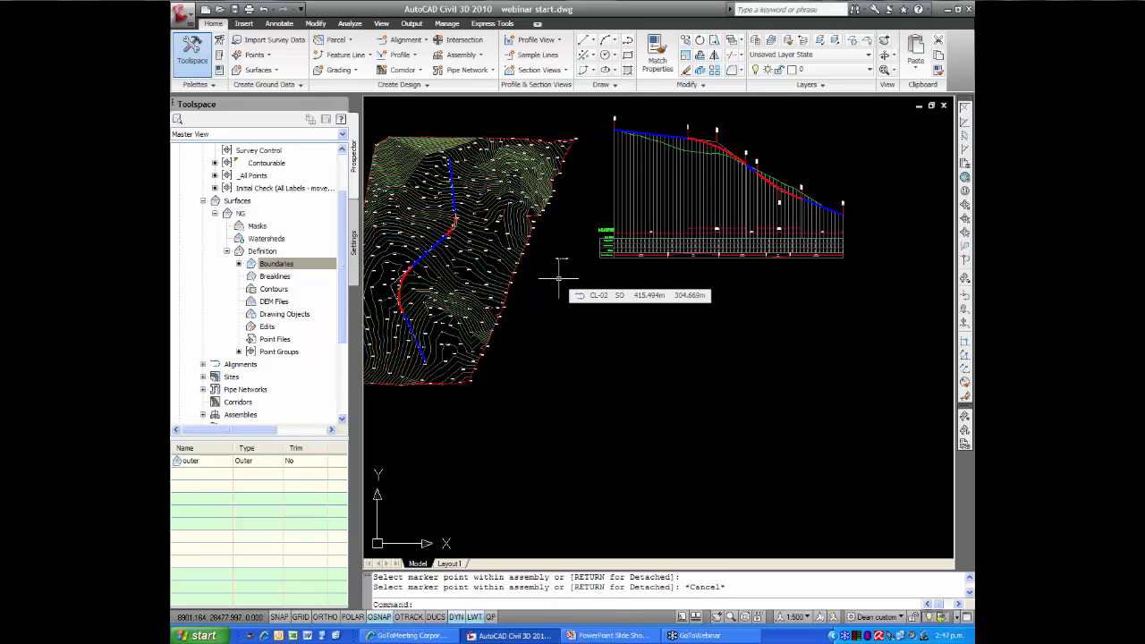
{"action": "type", "text": "c"}
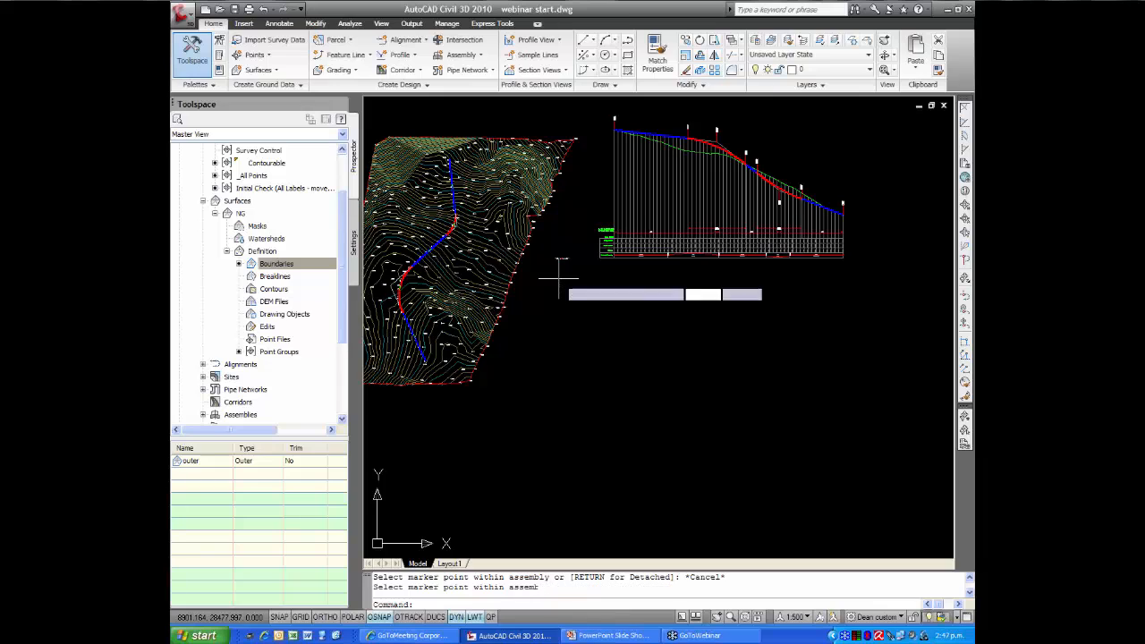
{"action": "key", "text": "Return"}
{"action": "left_click", "coordinate": [564, 264]}
{"action": "left_click", "coordinate": [541, 244]}
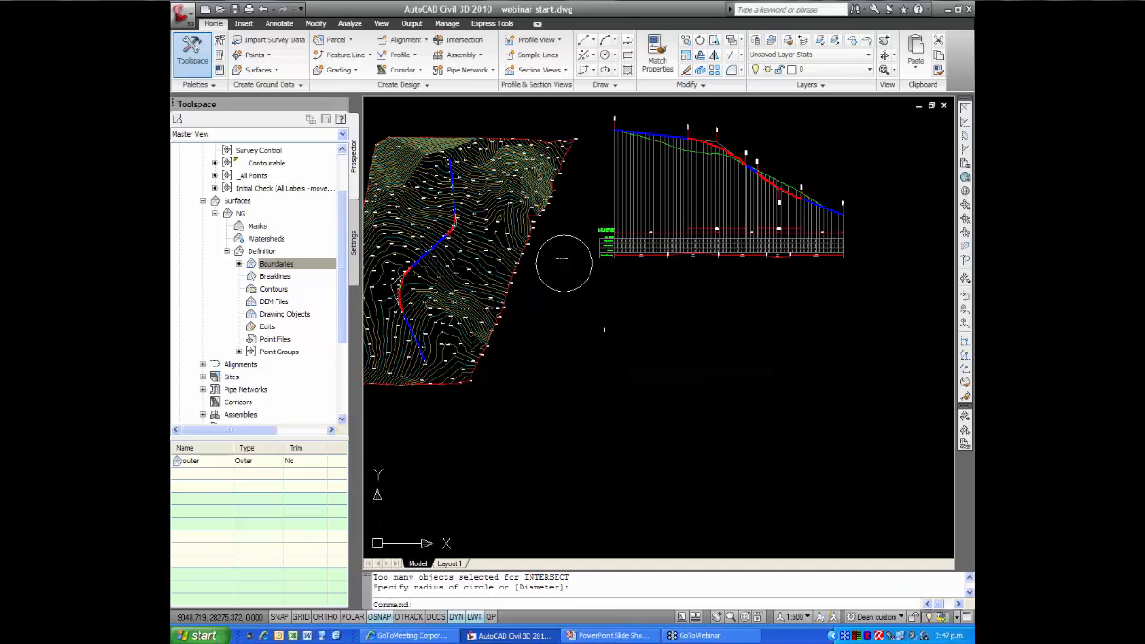
Start Create Corridor with the CL-02 centreline as the baseline alignment and the design profile as its profile
{"action": "left_click", "coordinate": [402, 73]}
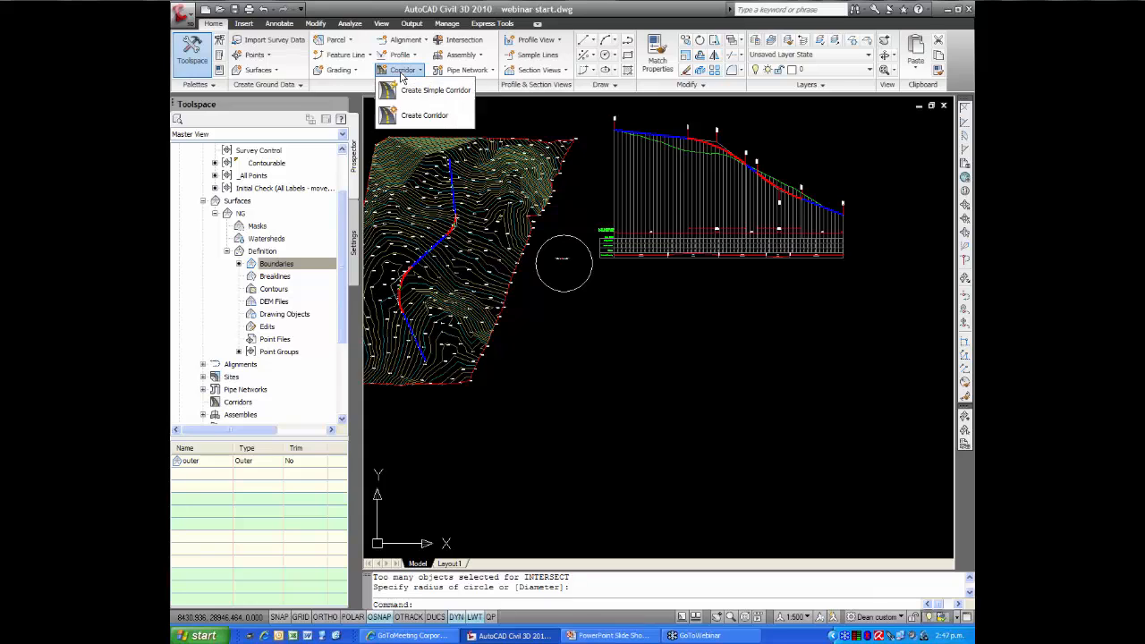
{"action": "left_click", "coordinate": [424, 118]}
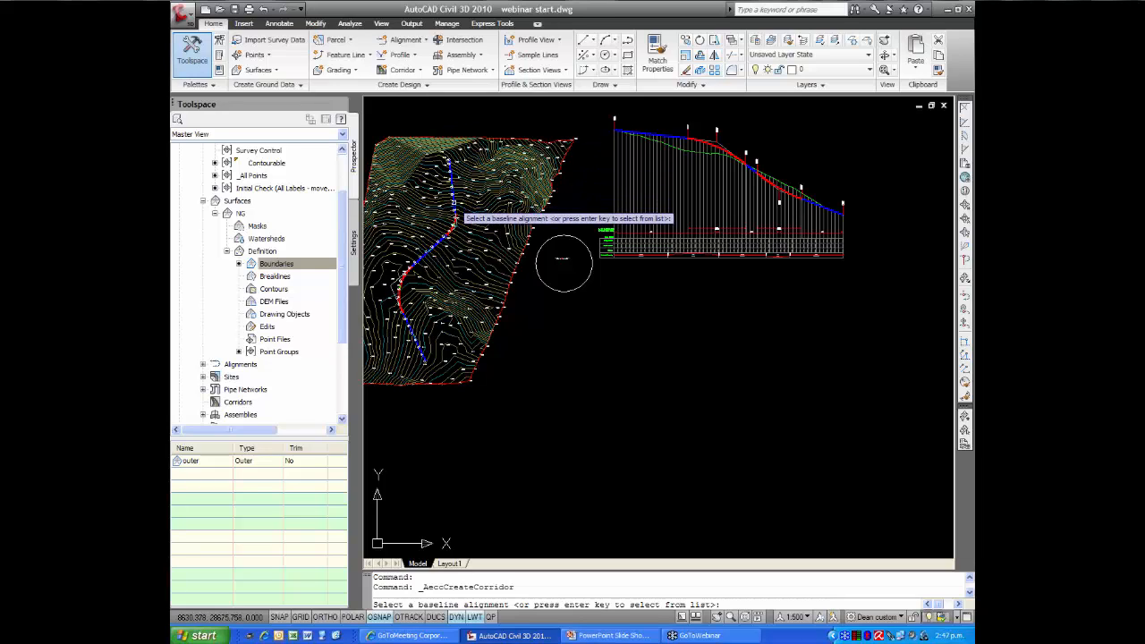
{"action": "scroll", "coordinate": [455, 217], "scroll_direction": "up", "scroll_amount": 4}
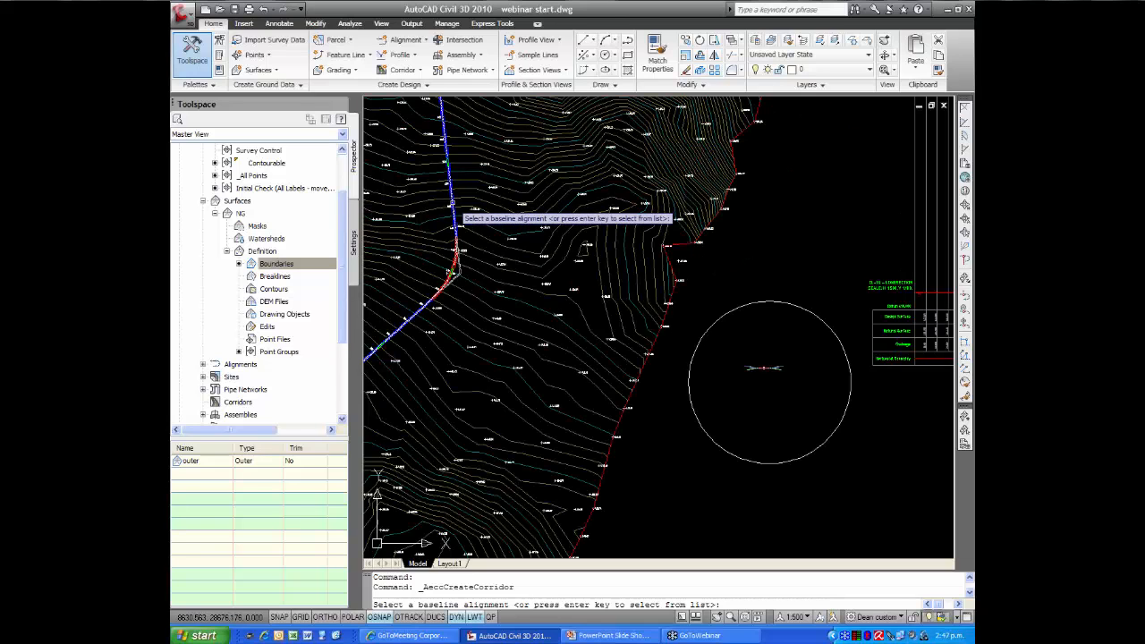
{"action": "left_click", "coordinate": [452, 204]}
{"action": "scroll", "coordinate": [506, 228], "scroll_direction": "down", "scroll_amount": 6}
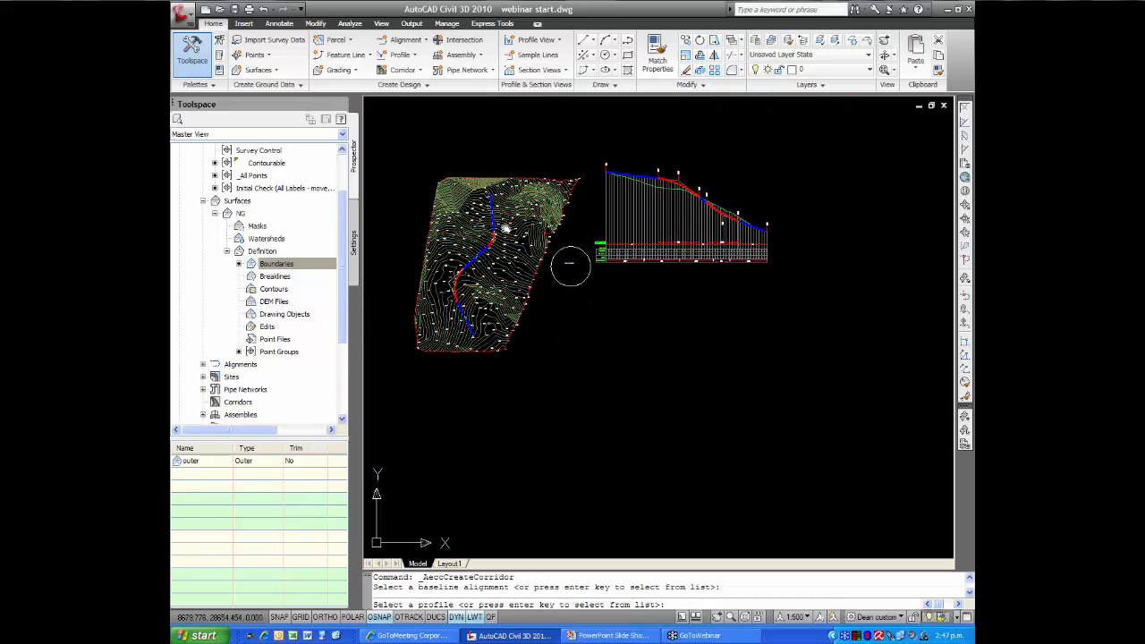
{"action": "middle_click_drag", "start_coordinate": [569, 262], "coordinate": [537, 233]}
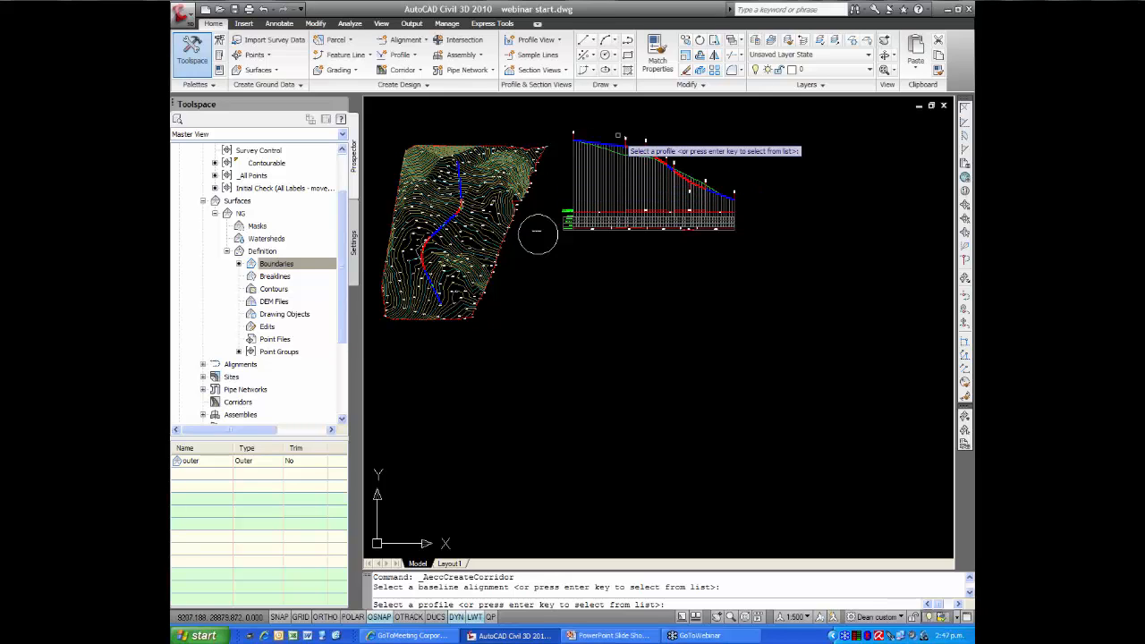
{"action": "scroll", "coordinate": [619, 151], "scroll_direction": "up", "scroll_amount": 5}
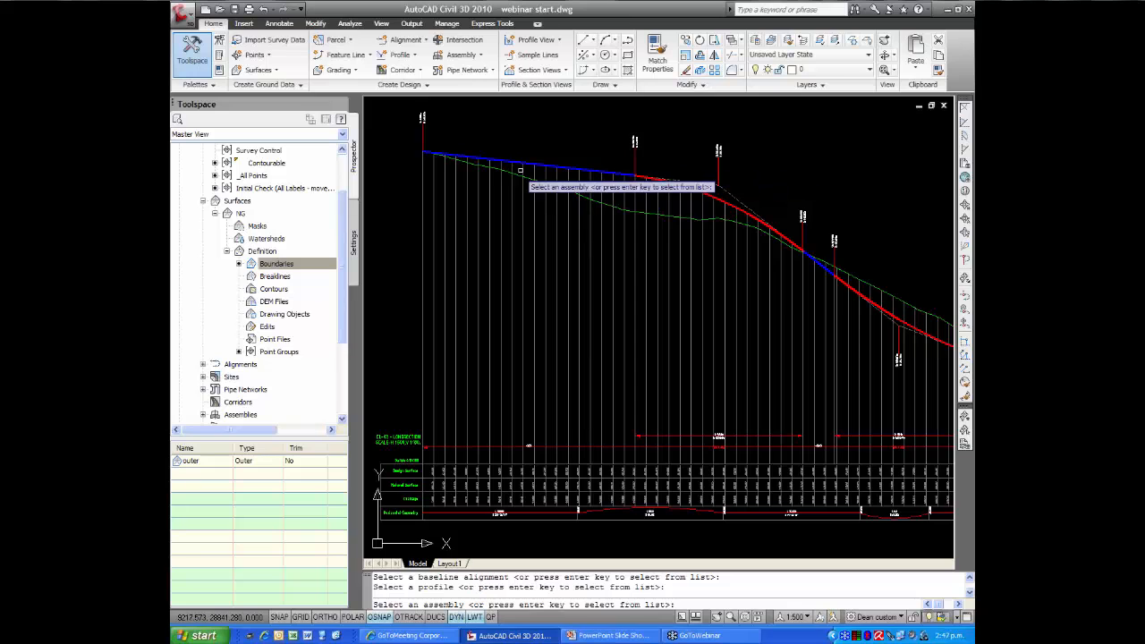
Select the road assembly inside the circle by its baseline marker as the corridor's assembly
{"action": "scroll", "coordinate": [530, 153], "scroll_direction": "down", "scroll_amount": 5}
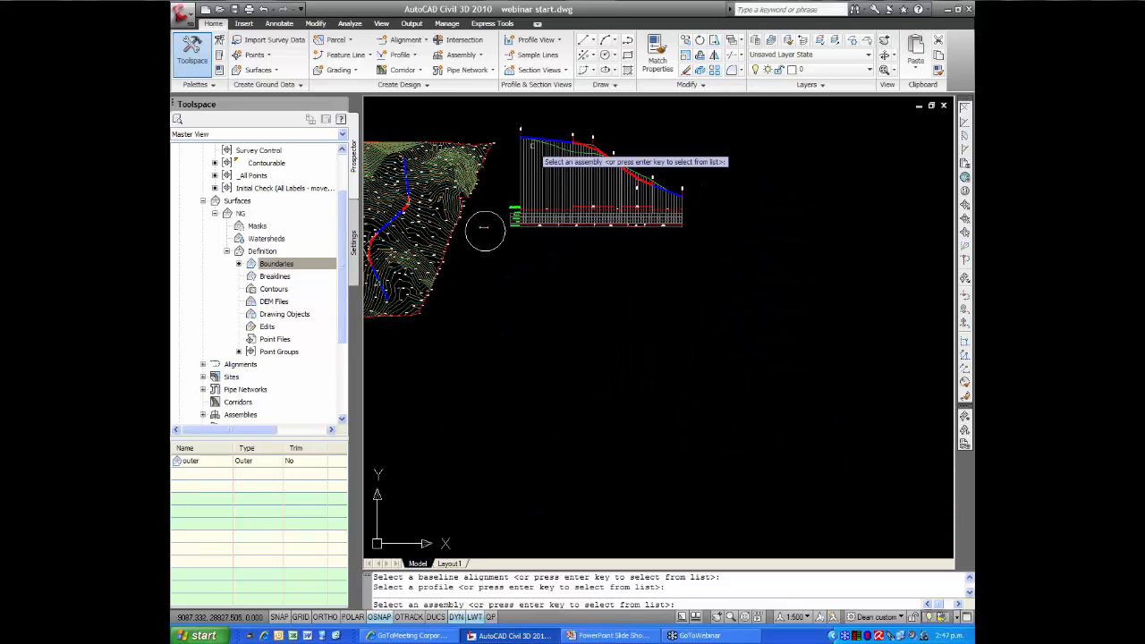
{"action": "scroll", "coordinate": [483, 229], "scroll_direction": "up", "scroll_amount": 3}
{"action": "scroll", "coordinate": [484, 222], "scroll_direction": "up", "scroll_amount": 4}
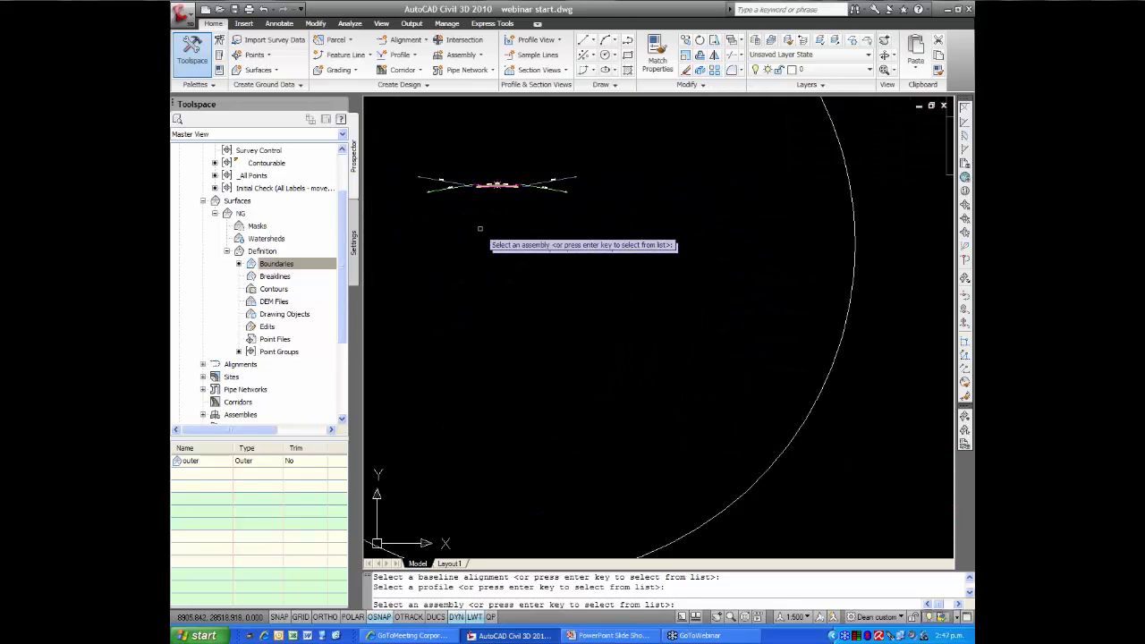
{"action": "scroll", "coordinate": [528, 251], "scroll_direction": "down", "scroll_amount": 2}
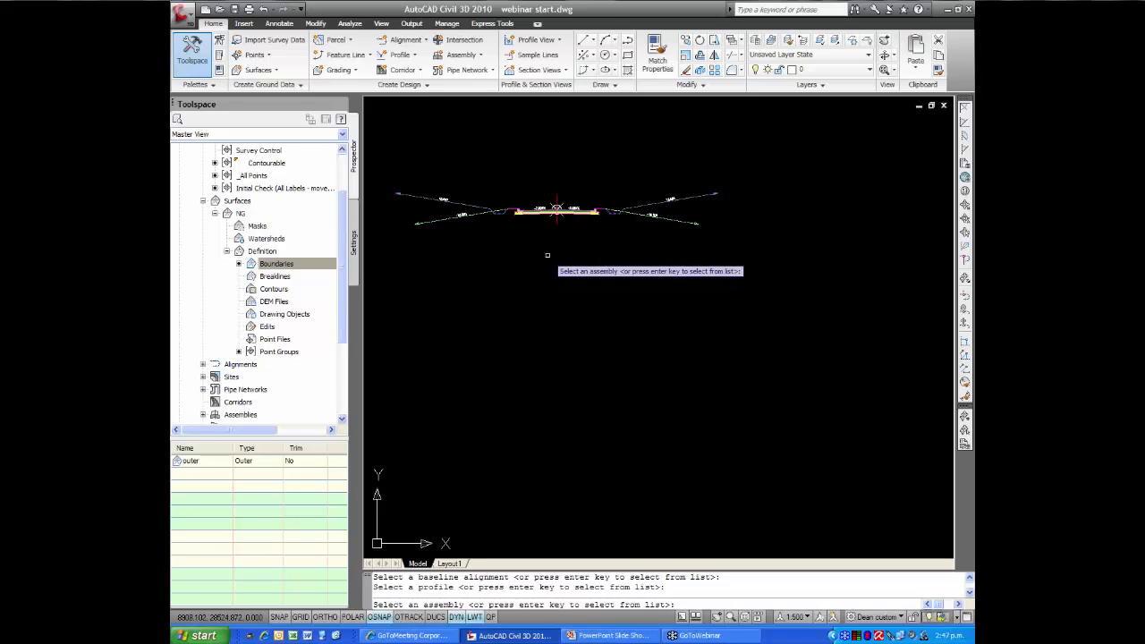
{"action": "left_click", "coordinate": [557, 208]}
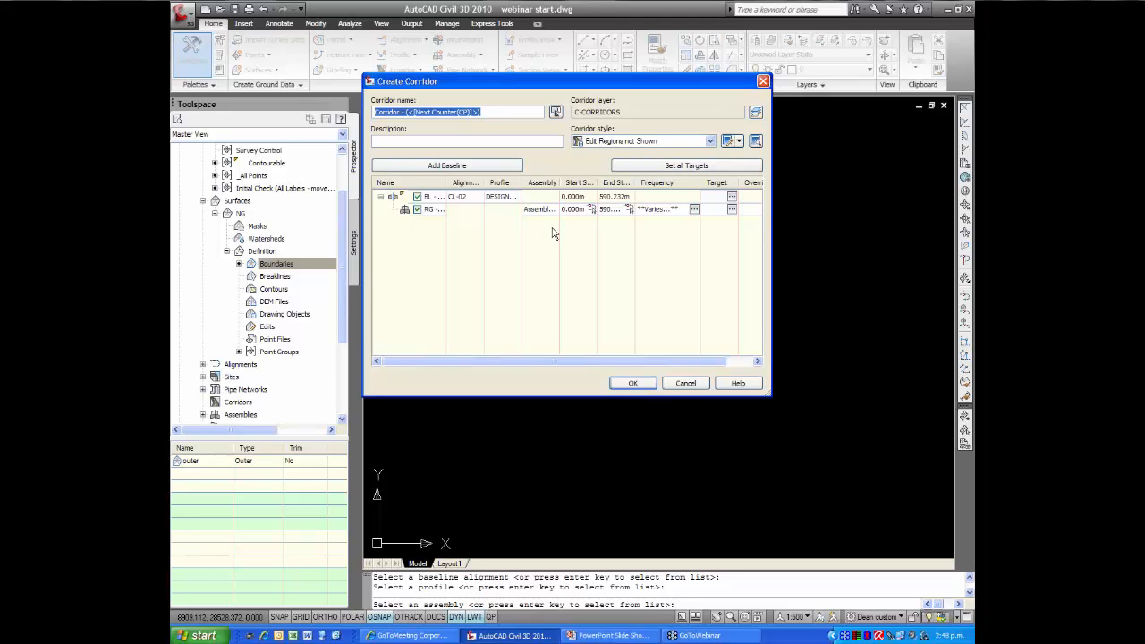
Set the target surface of both daylight subassemblies to NG and create the corridor
{"action": "left_click", "coordinate": [672, 167]}
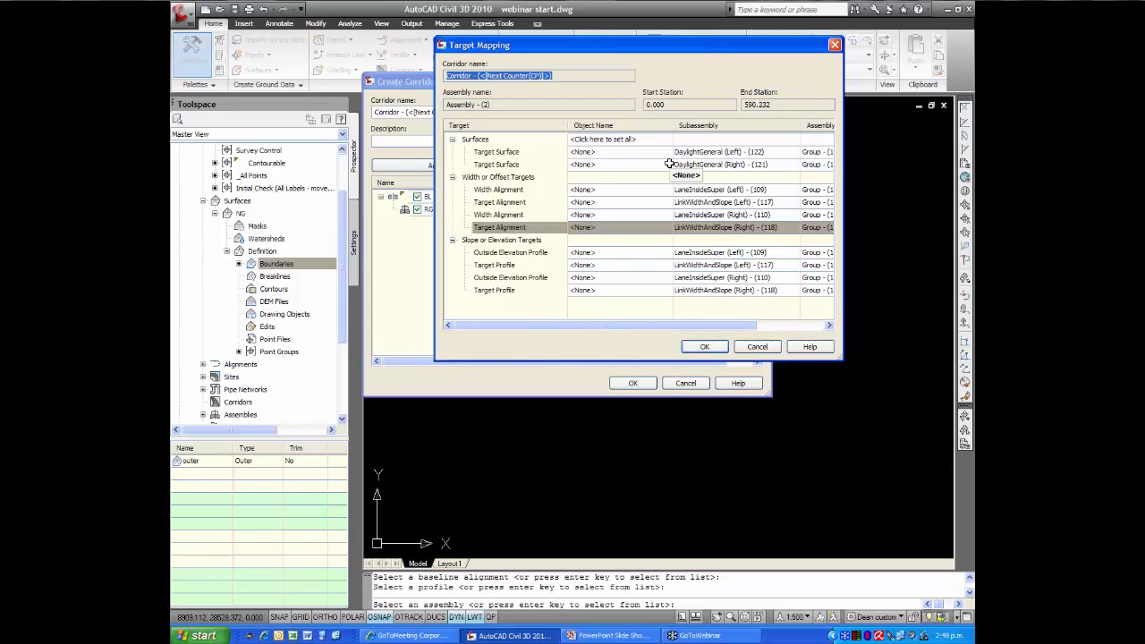
{"action": "double_click", "coordinate": [609, 140]}
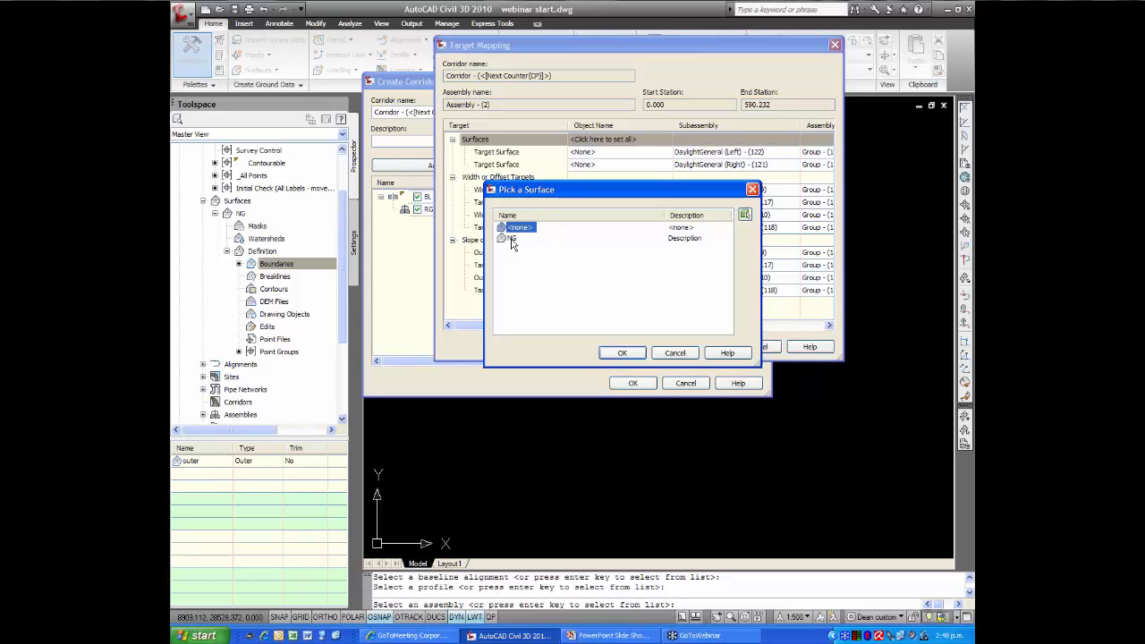
{"action": "left_click", "coordinate": [511, 238]}
{"action": "left_click", "coordinate": [619, 353]}
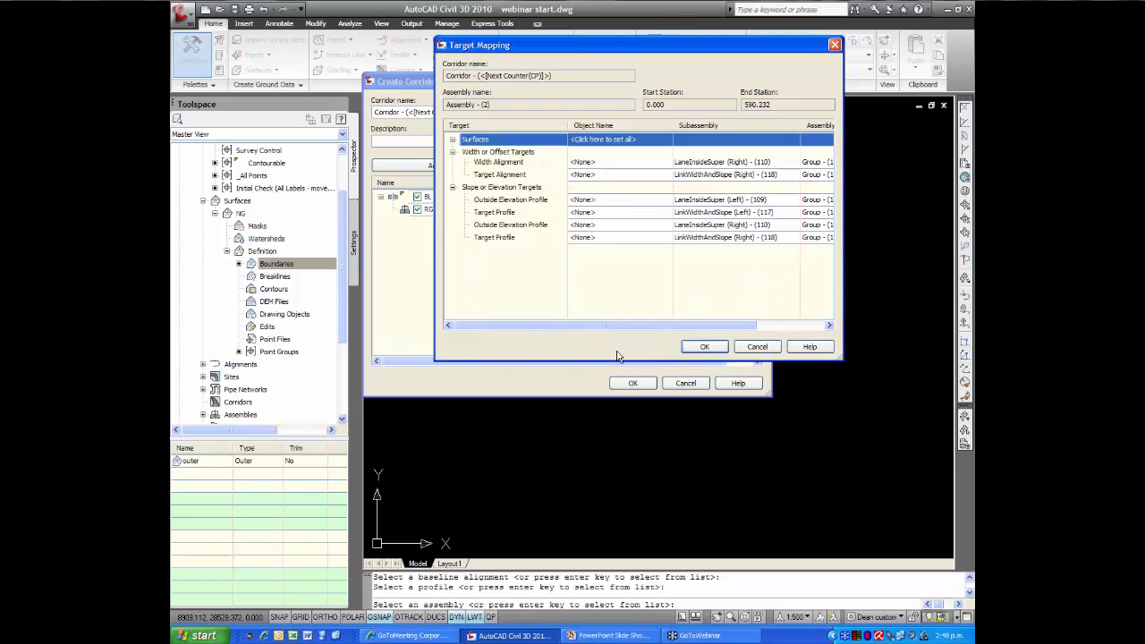
{"action": "left_click", "coordinate": [704, 348]}
{"action": "left_click", "coordinate": [633, 383]}
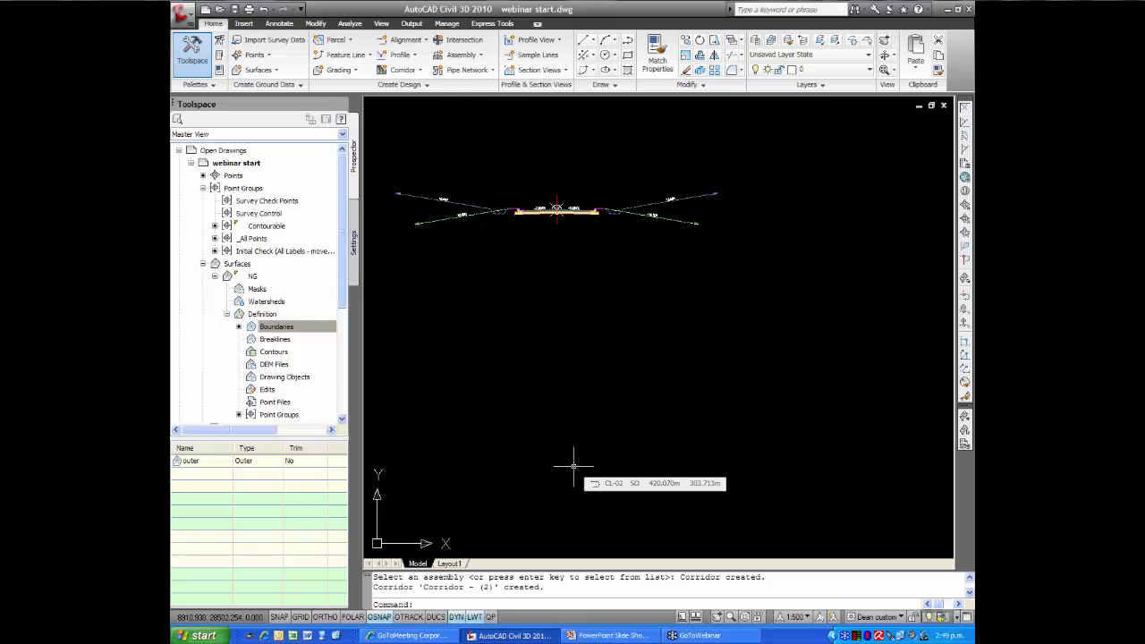
Add the code Daylight after Top,Datum in the link codes of both verge link subassemblies in the road assembly
{"action": "left_click_drag", "start_coordinate": [345, 246], "coordinate": [347, 330]}
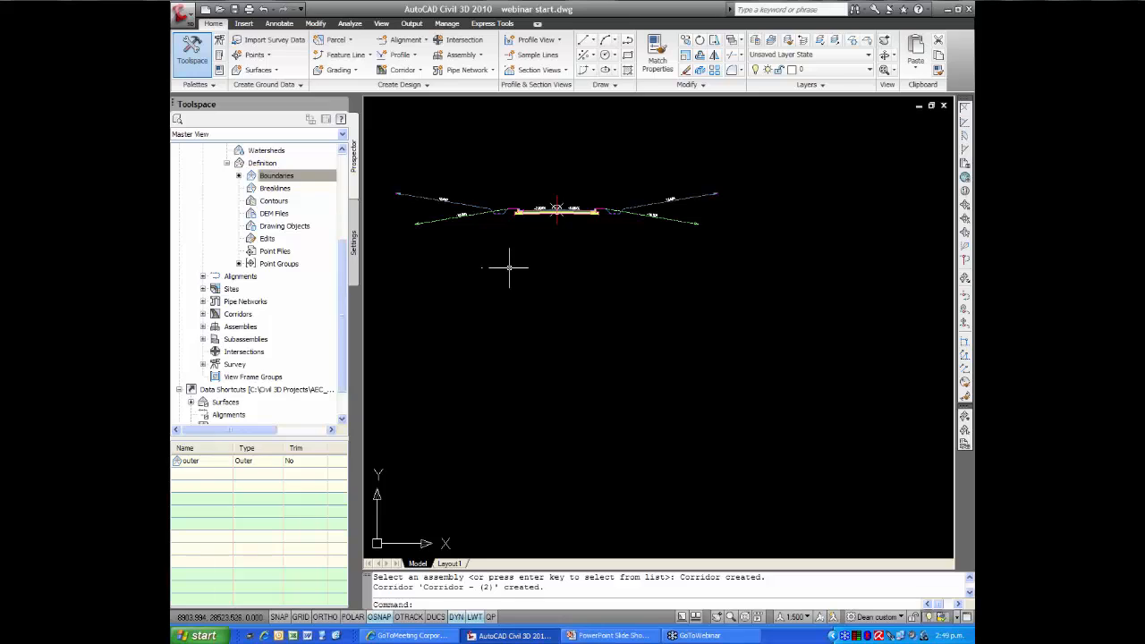
{"action": "middle_click_drag", "start_coordinate": [512, 266], "coordinate": [515, 295]}
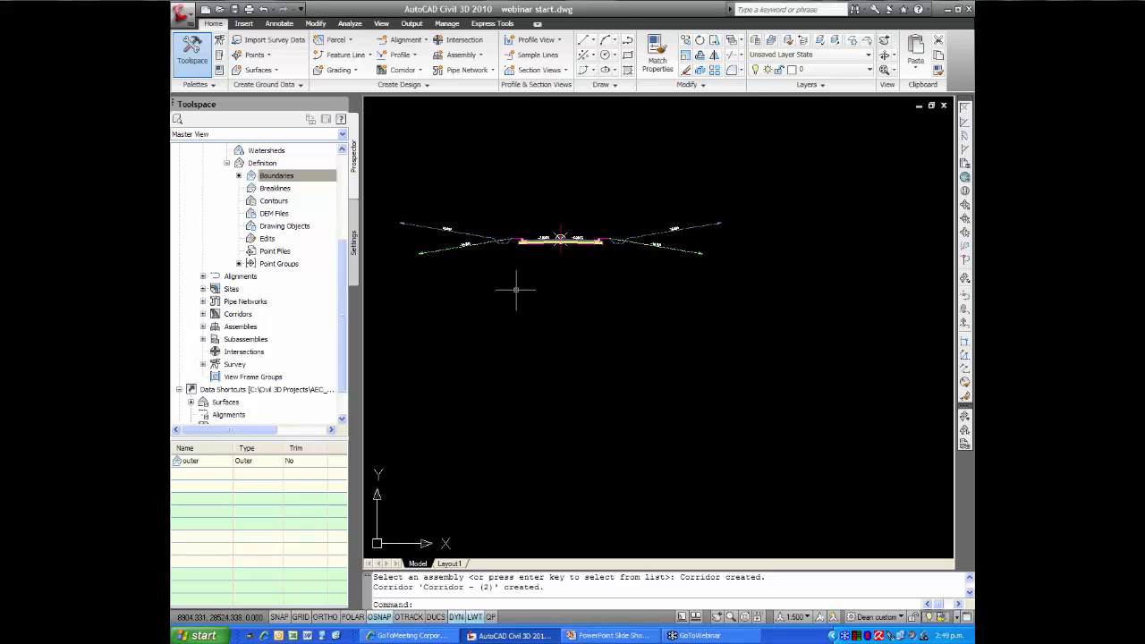
{"action": "scroll", "coordinate": [520, 247], "scroll_direction": "up", "scroll_amount": 8}
{"action": "scroll", "coordinate": [509, 243], "scroll_direction": "down", "scroll_amount": 2}
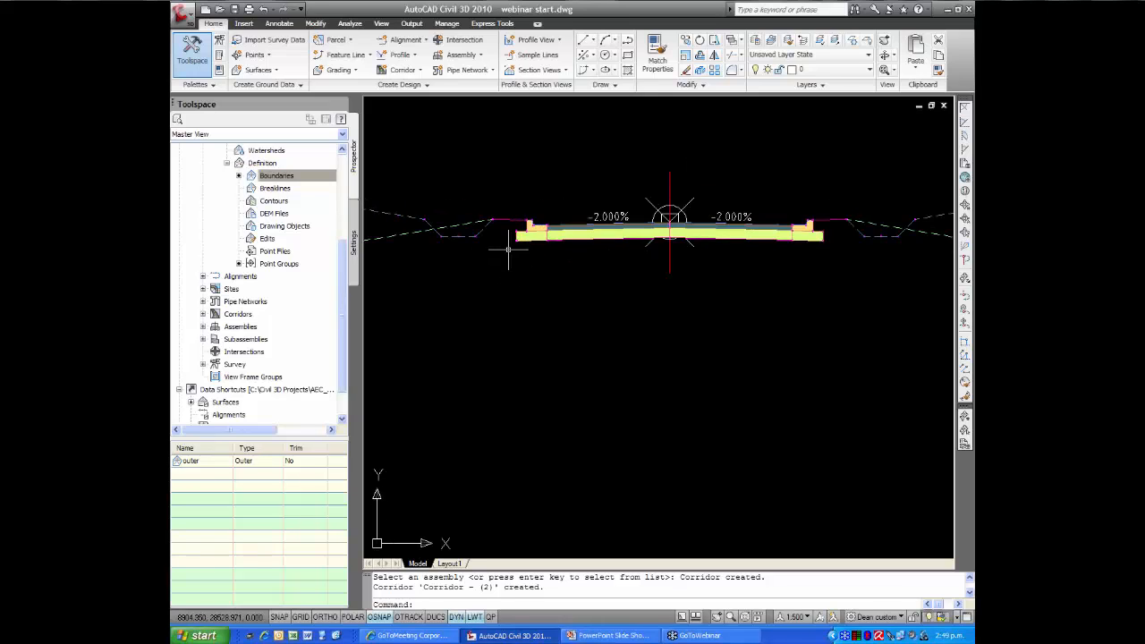
{"action": "middle_click_drag", "start_coordinate": [512, 248], "coordinate": [426, 255]}
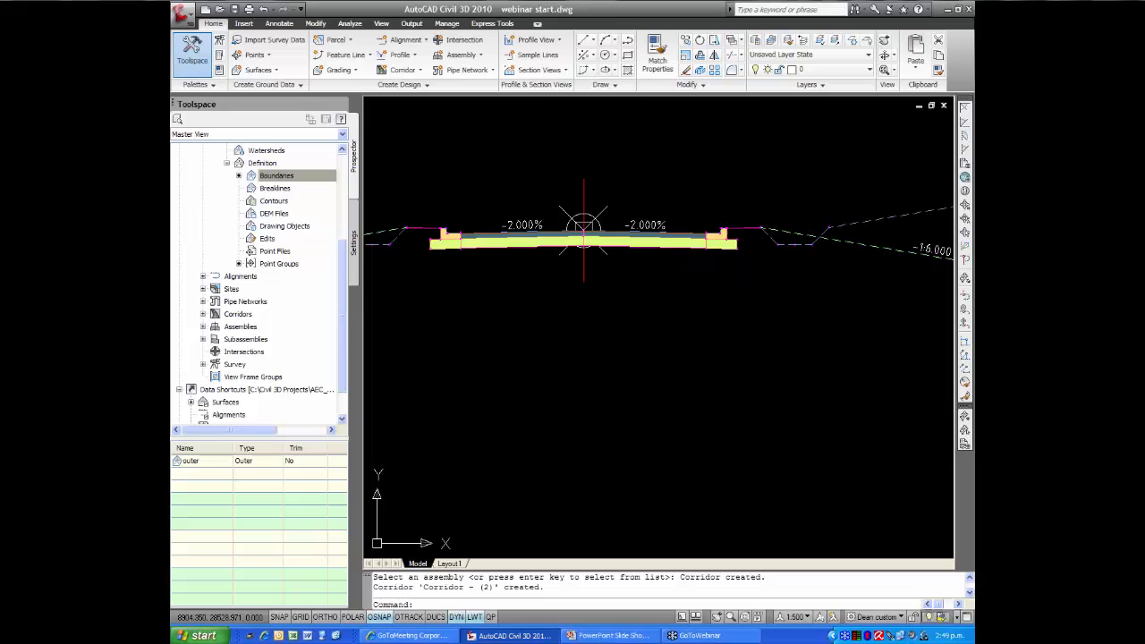
{"action": "left_click", "coordinate": [743, 227]}
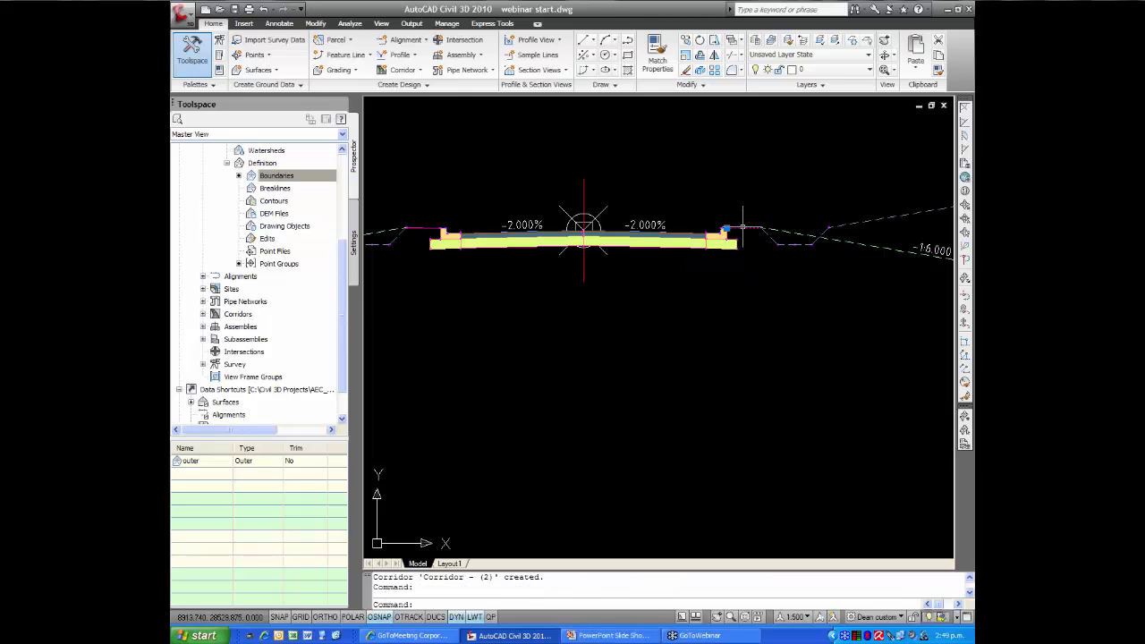
{"action": "left_click", "coordinate": [424, 227]}
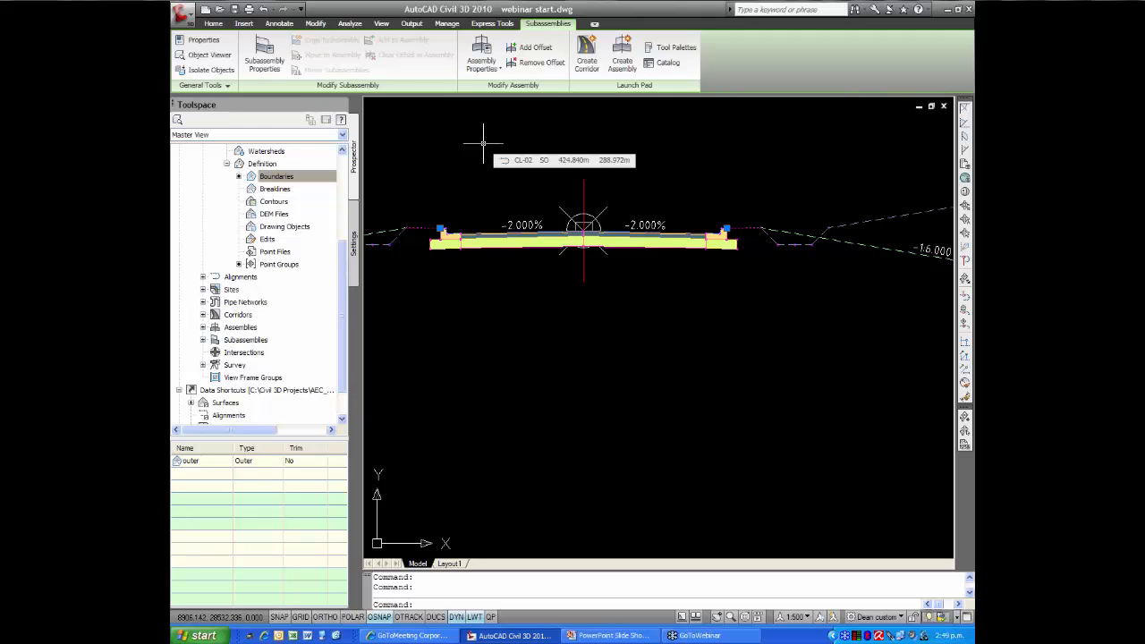
{"action": "key", "text": "ctrl+1"}
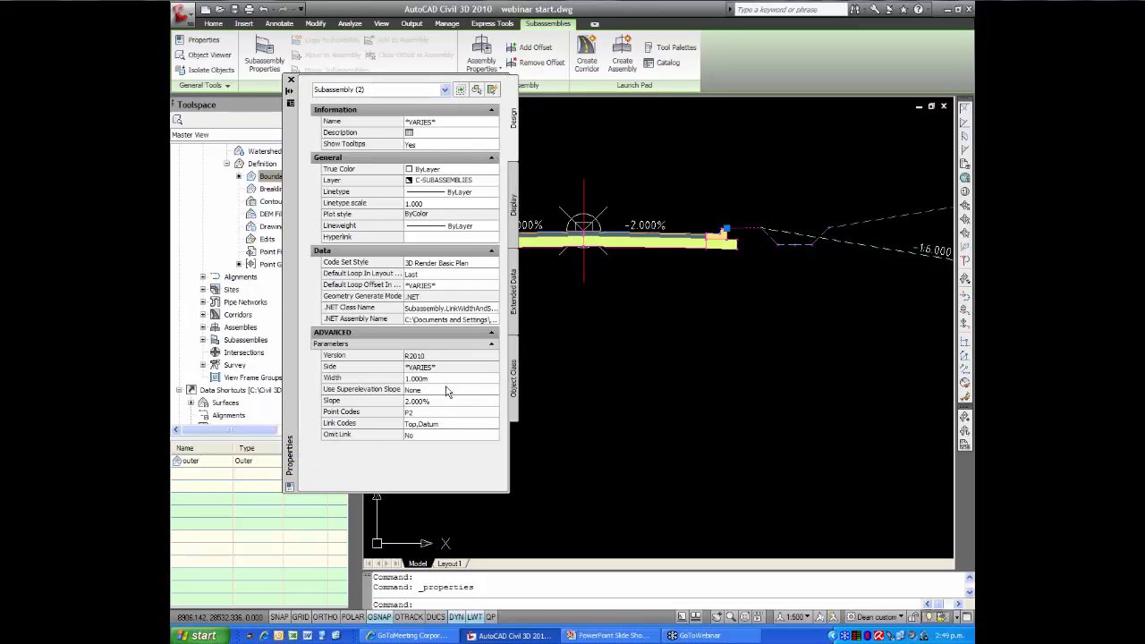
{"action": "left_click", "coordinate": [449, 424]}
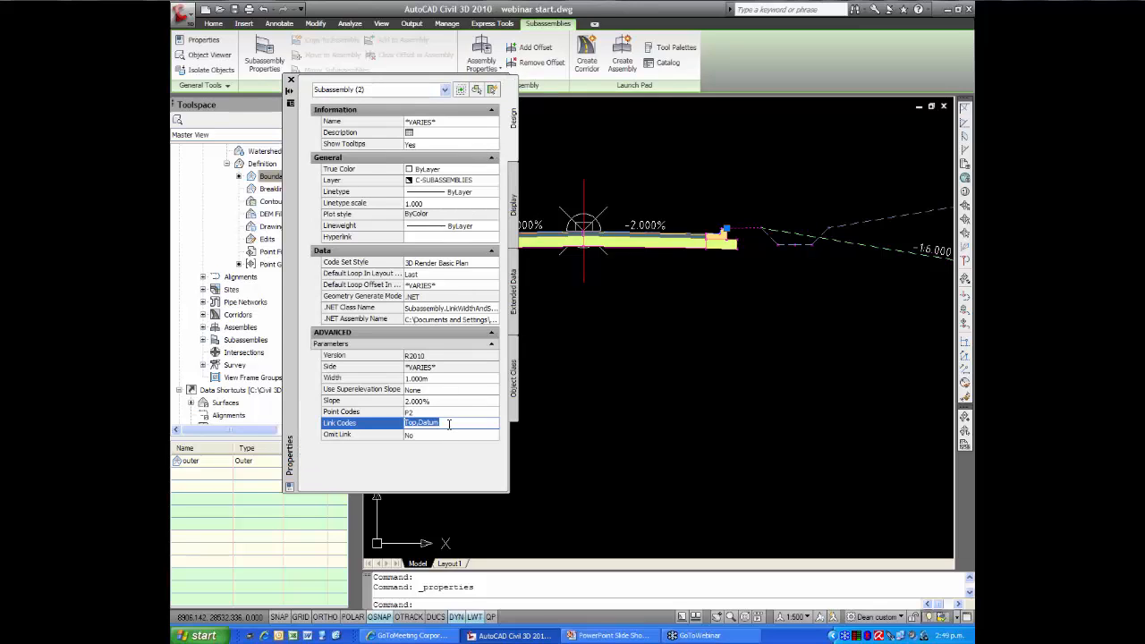
{"action": "left_click", "coordinate": [449, 425]}
{"action": "type", "text": ",Daylight"}
{"action": "key", "text": "Return"}
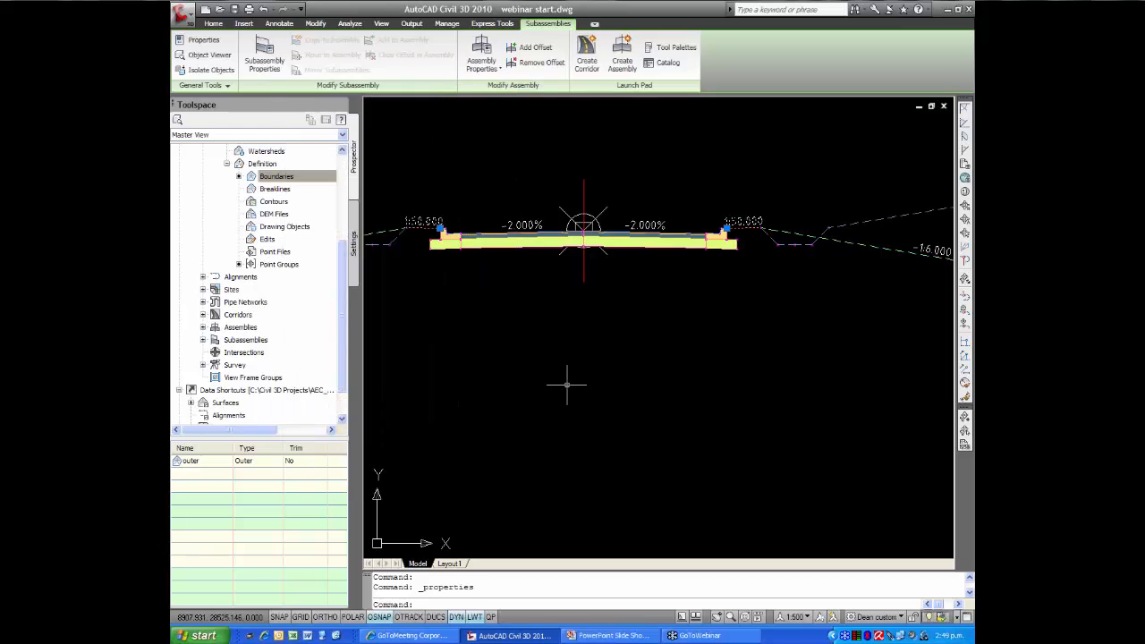
{"action": "scroll", "coordinate": [567, 383], "scroll_direction": "down", "scroll_amount": 5}
{"action": "key", "text": "Escape"}
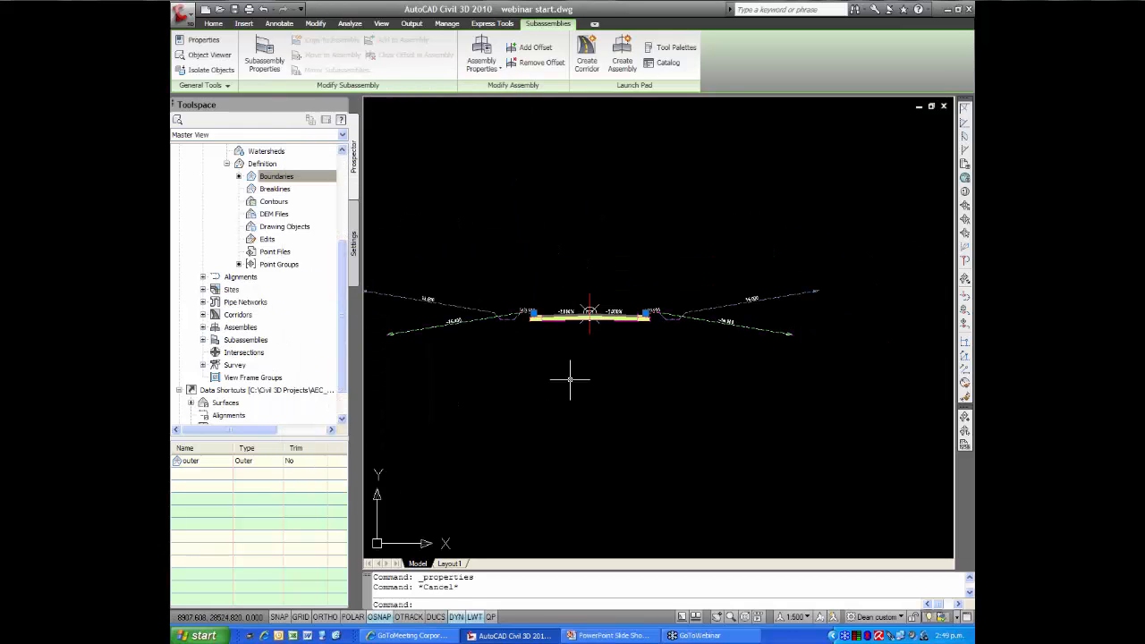
Examine the full length of the new corridor in plan over the natural surface contours
{"action": "scroll", "coordinate": [568, 380], "scroll_direction": "down", "scroll_amount": 6}
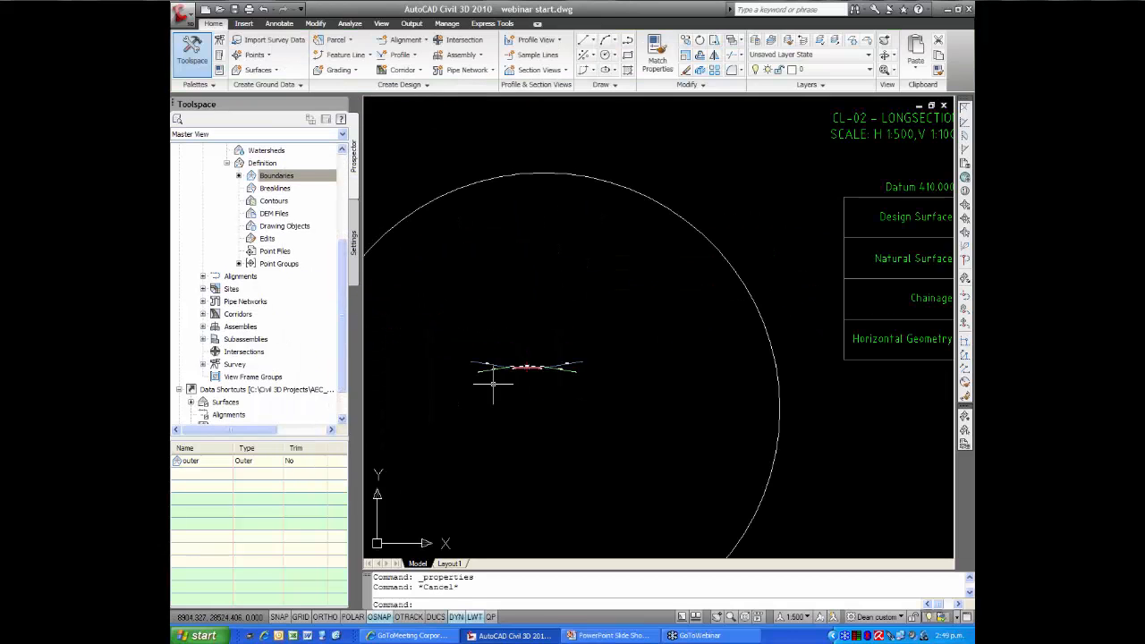
{"action": "scroll", "coordinate": [433, 368], "scroll_direction": "down", "scroll_amount": 4}
{"action": "mouse_move", "coordinate": [449, 367]}
{"action": "middle_mouse_down"}
{"action": "mouse_move", "coordinate": [729, 373]}
{"action": "mouse_move", "coordinate": [843, 406]}
{"action": "middle_mouse_up"}
{"action": "middle_click_drag", "start_coordinate": [562, 355], "coordinate": [601, 263]}
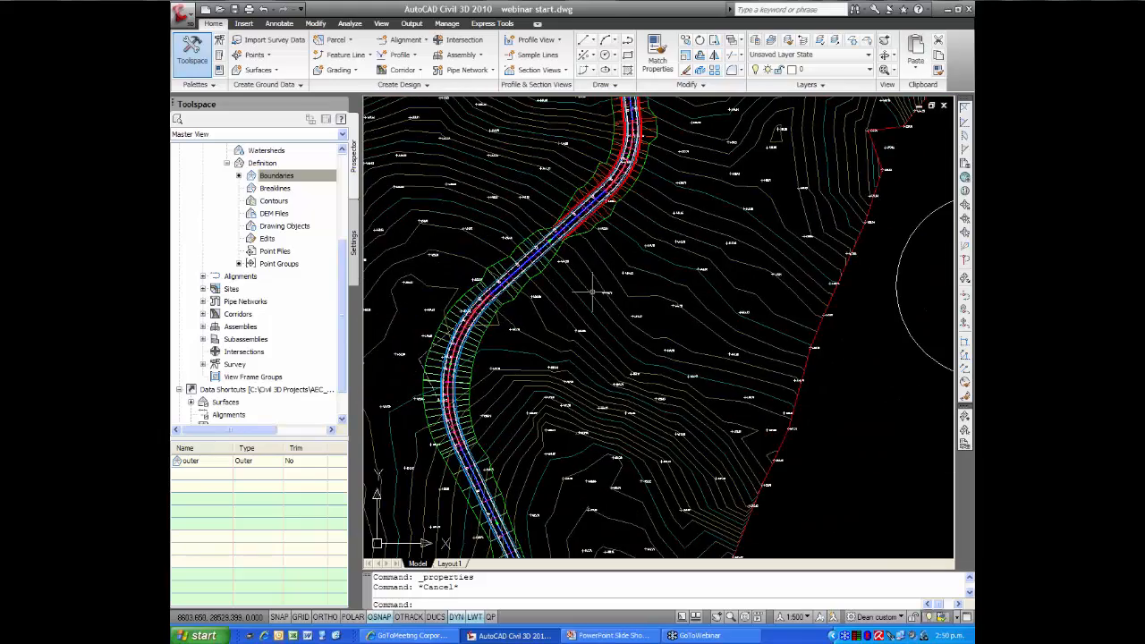
{"action": "scroll", "coordinate": [591, 294], "scroll_direction": "down", "scroll_amount": 2}
{"action": "middle_click_drag", "start_coordinate": [592, 308], "coordinate": [588, 337]}
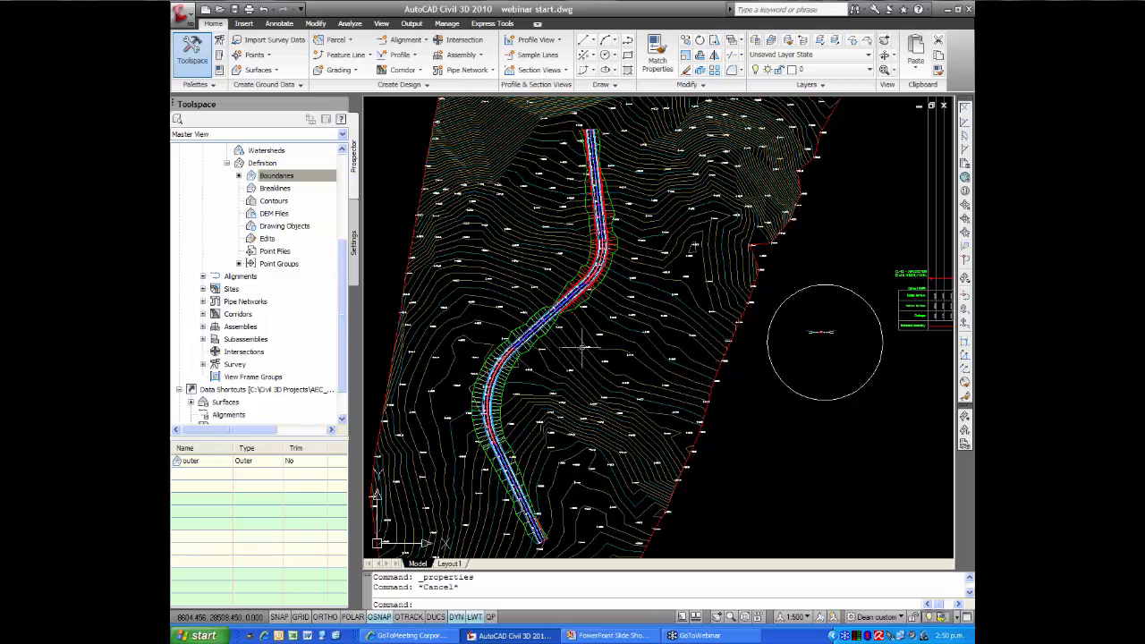
{"action": "mouse_move", "coordinate": [602, 348]}
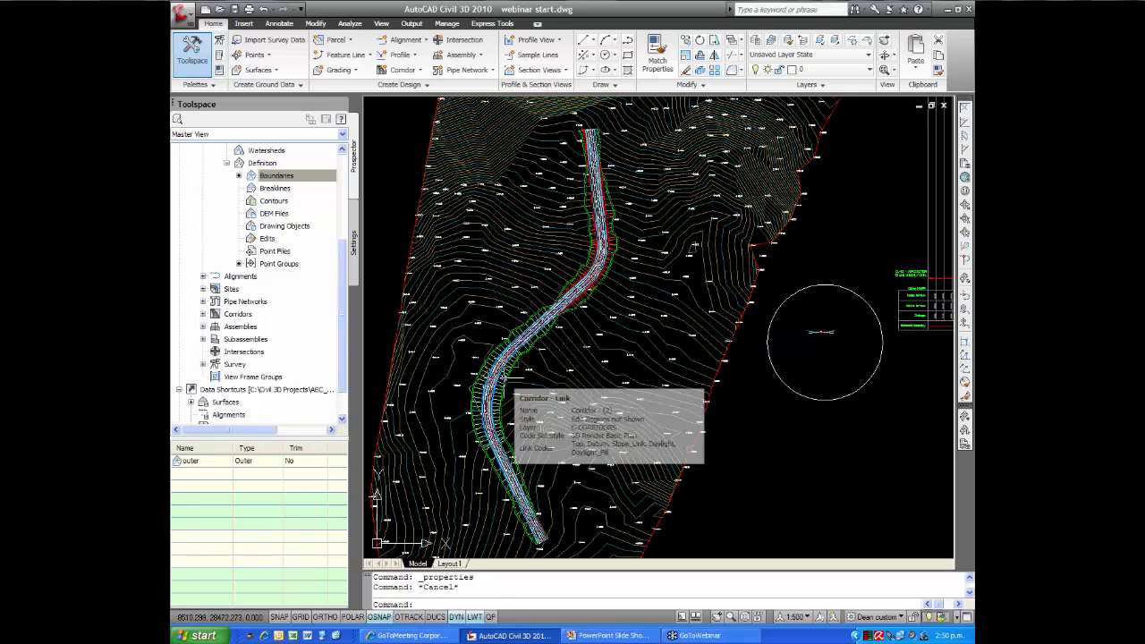
Open the corridor and the NG surface together in the Object Viewer and tilt them into a 3D view
{"action": "left_click", "coordinate": [505, 377]}
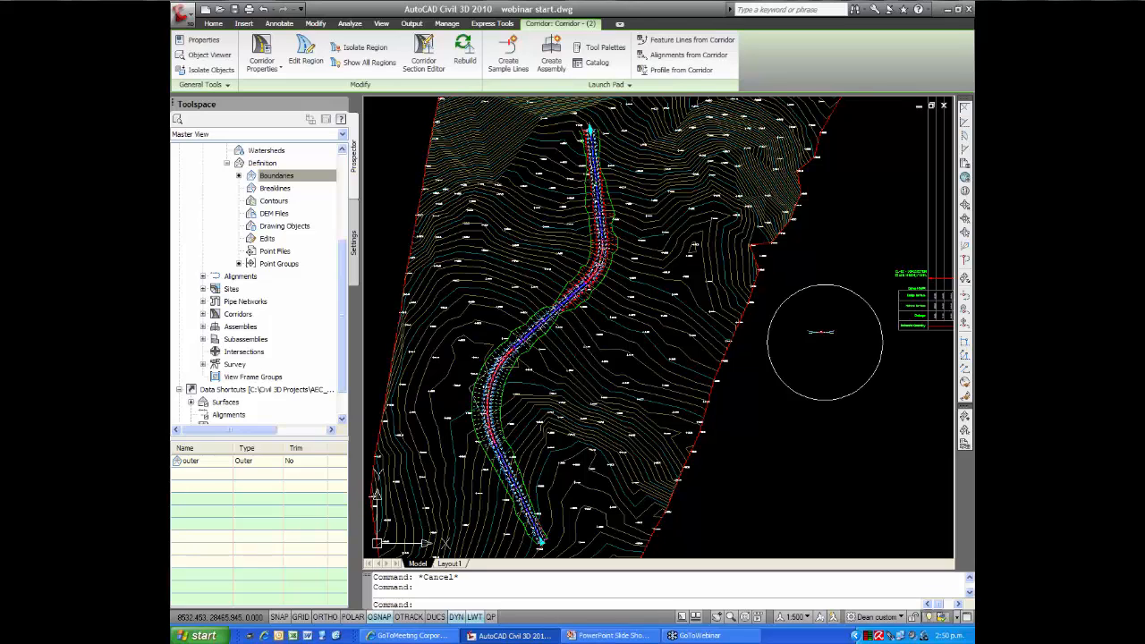
{"action": "left_click", "coordinate": [518, 380]}
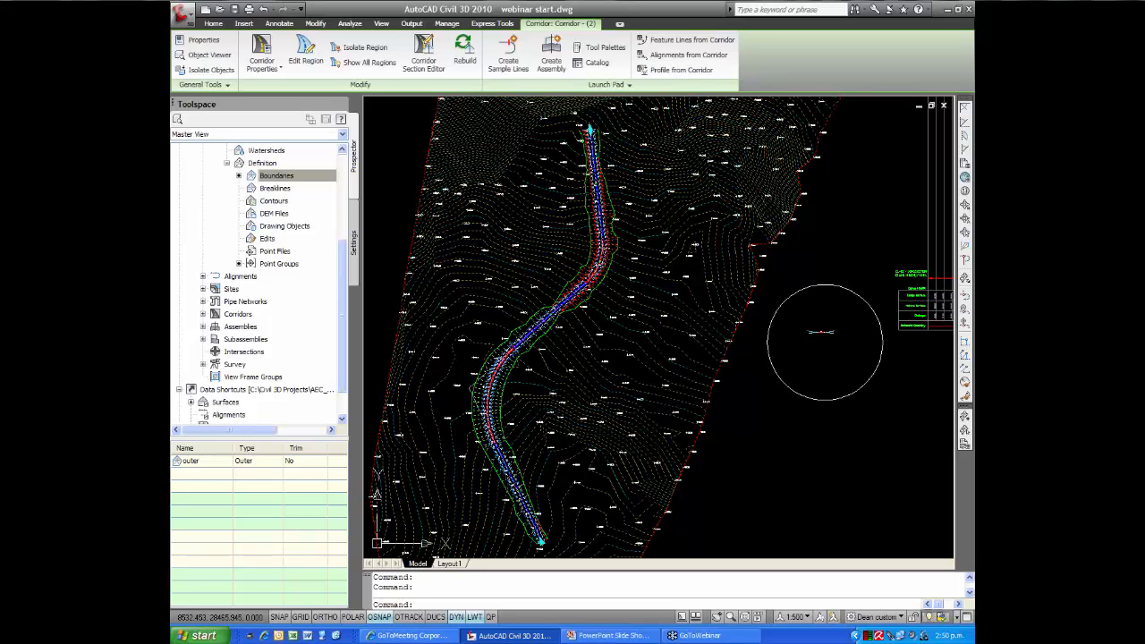
{"action": "right_click", "coordinate": [528, 379]}
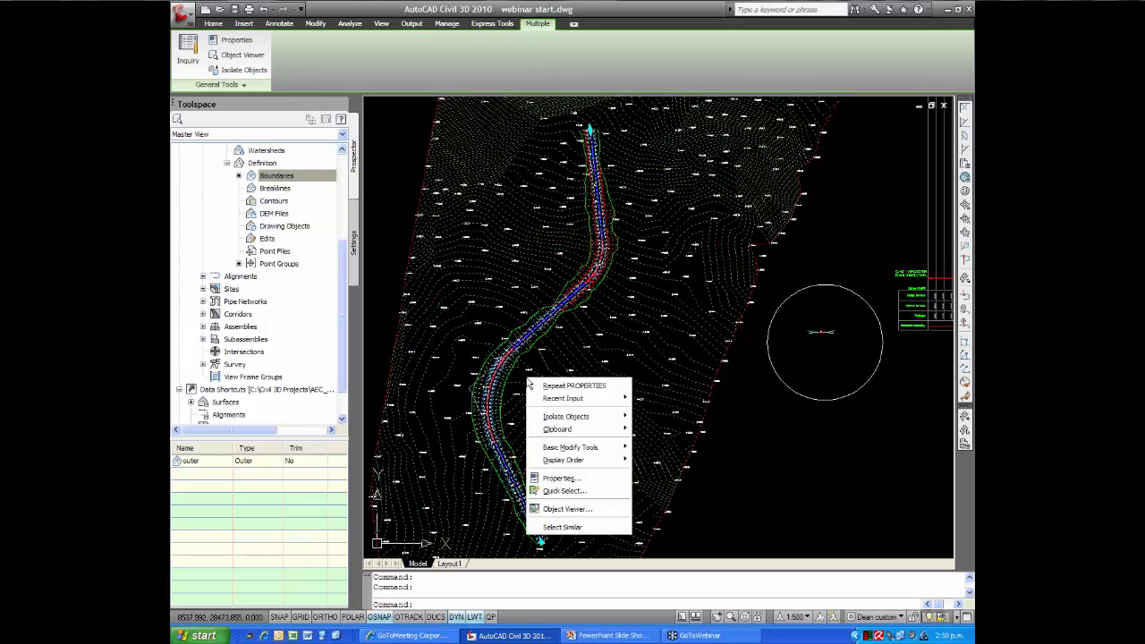
{"action": "left_click", "coordinate": [566, 509]}
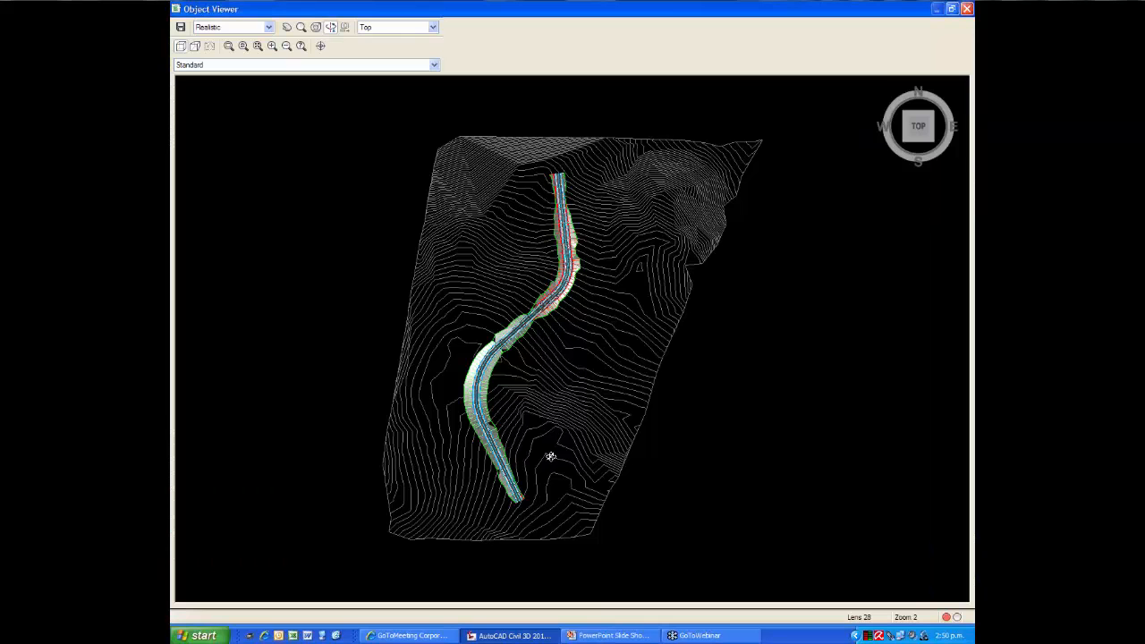
{"action": "left_click_drag", "start_coordinate": [549, 454], "coordinate": [542, 330]}
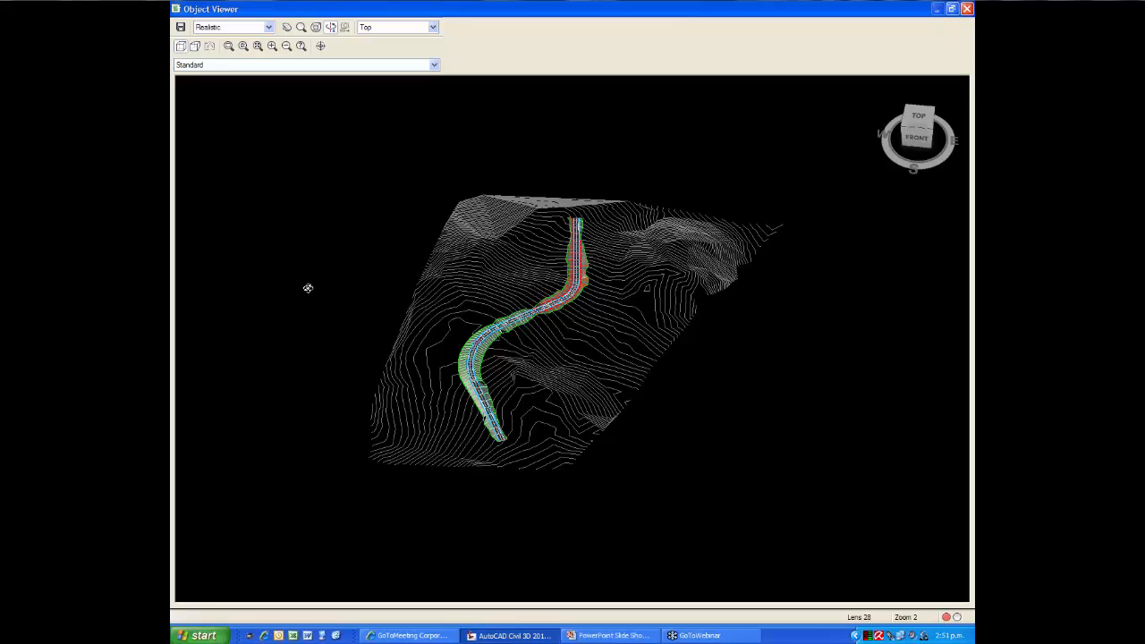
Inspect the corridor's northern and southern bends up close in 3D, including their batter slopes, and close the viewer
{"action": "left_click", "coordinate": [230, 48]}
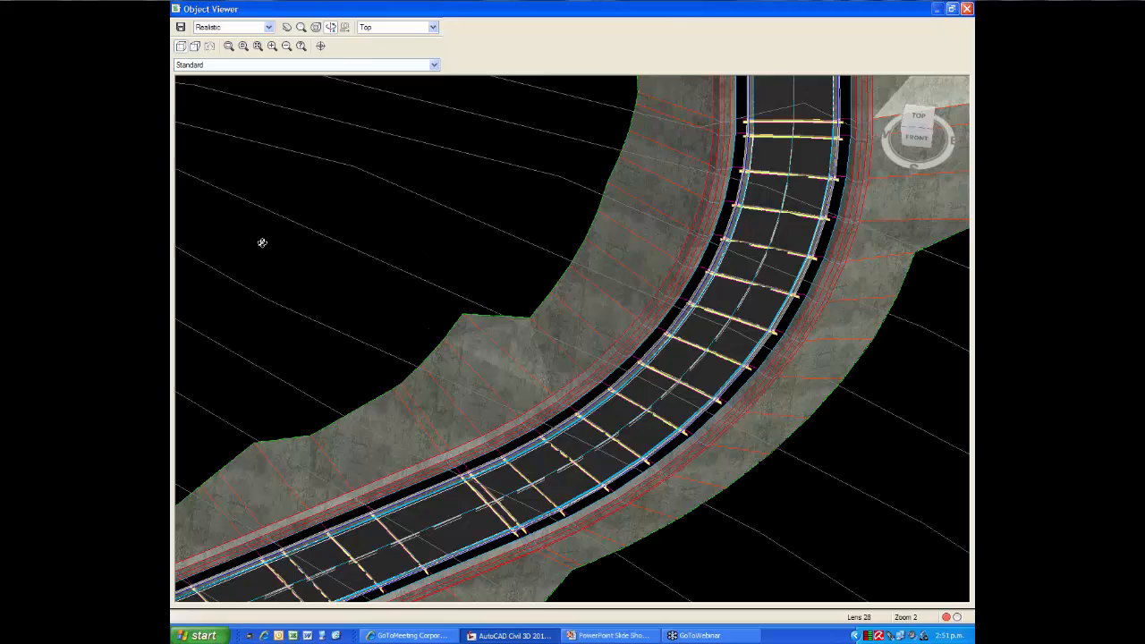
{"action": "left_click_drag", "start_coordinate": [587, 307], "coordinate": [262, 242]}
{"action": "left_click", "coordinate": [257, 46]}
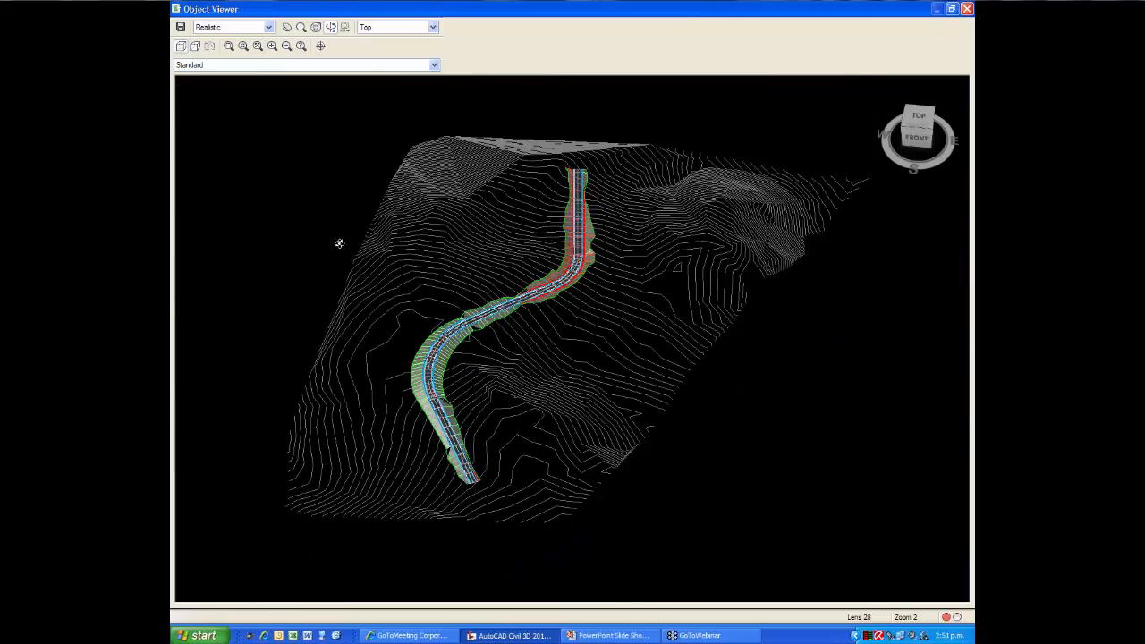
{"action": "left_click", "coordinate": [230, 45]}
{"action": "left_click_drag", "start_coordinate": [399, 363], "coordinate": [472, 411]}
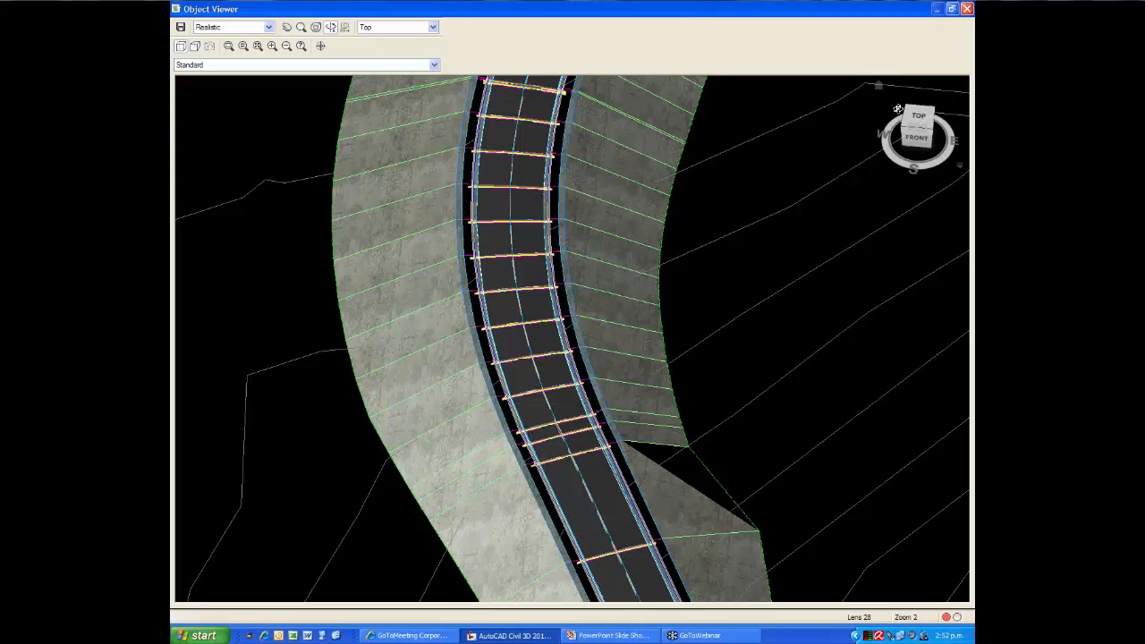
{"action": "left_click", "coordinate": [967, 10]}
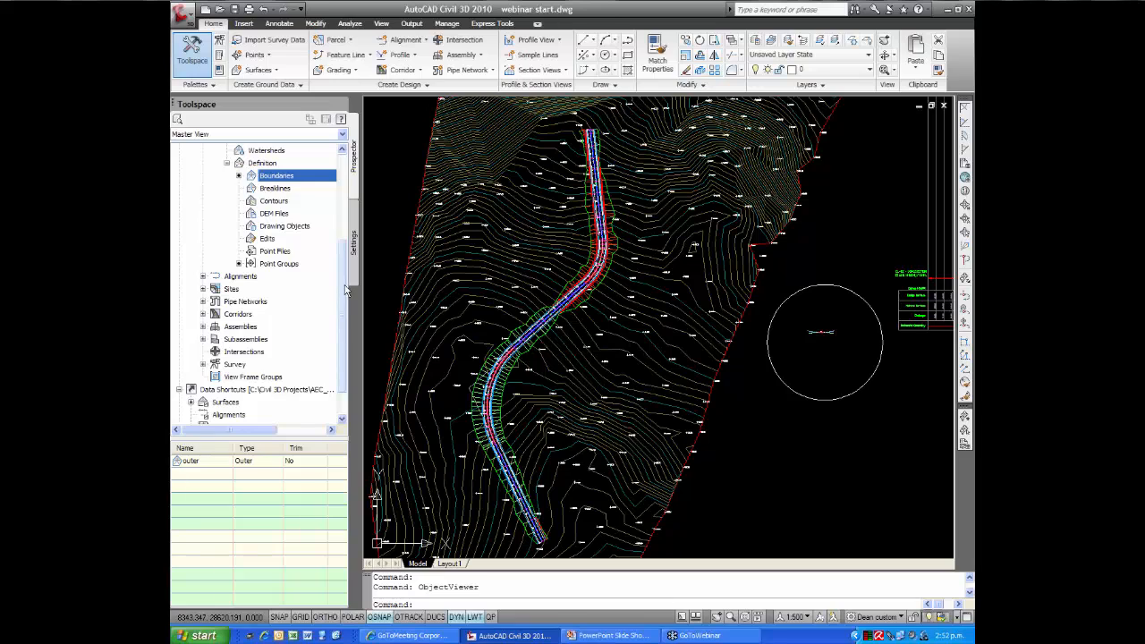
Collapse the surface and point group listings and set the corridor under Corridors to rebuild automatically
{"action": "scroll", "coordinate": [241, 233], "scroll_direction": "up", "scroll_amount": 3}
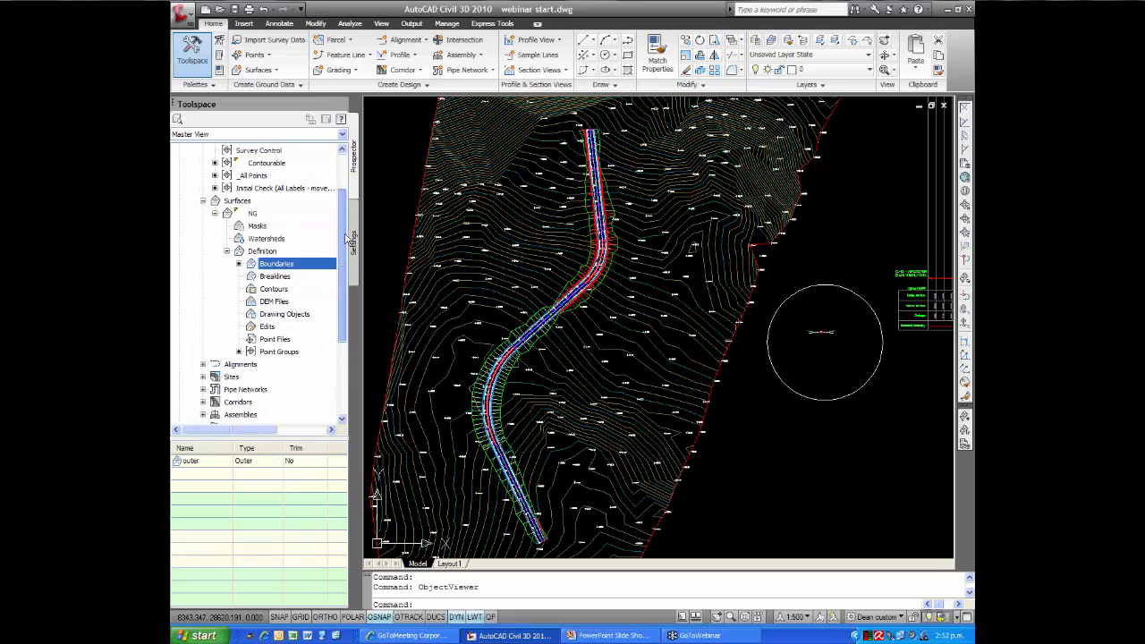
{"action": "double_click", "coordinate": [211, 202]}
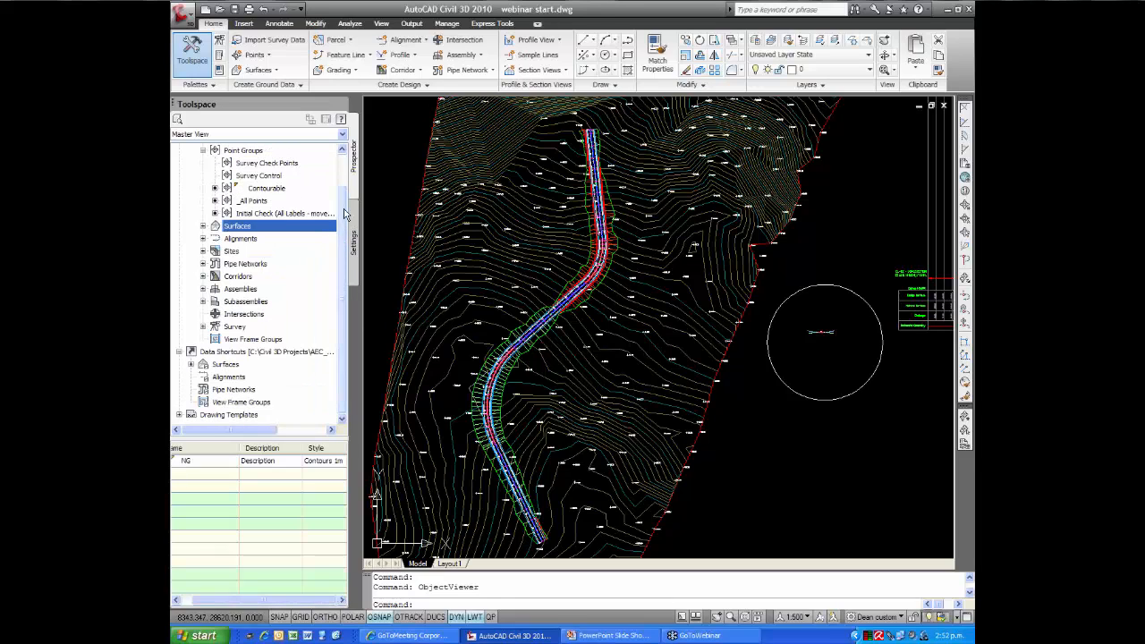
{"action": "scroll", "coordinate": [304, 206], "scroll_direction": "up", "scroll_amount": 1}
{"action": "left_click", "coordinate": [204, 188]}
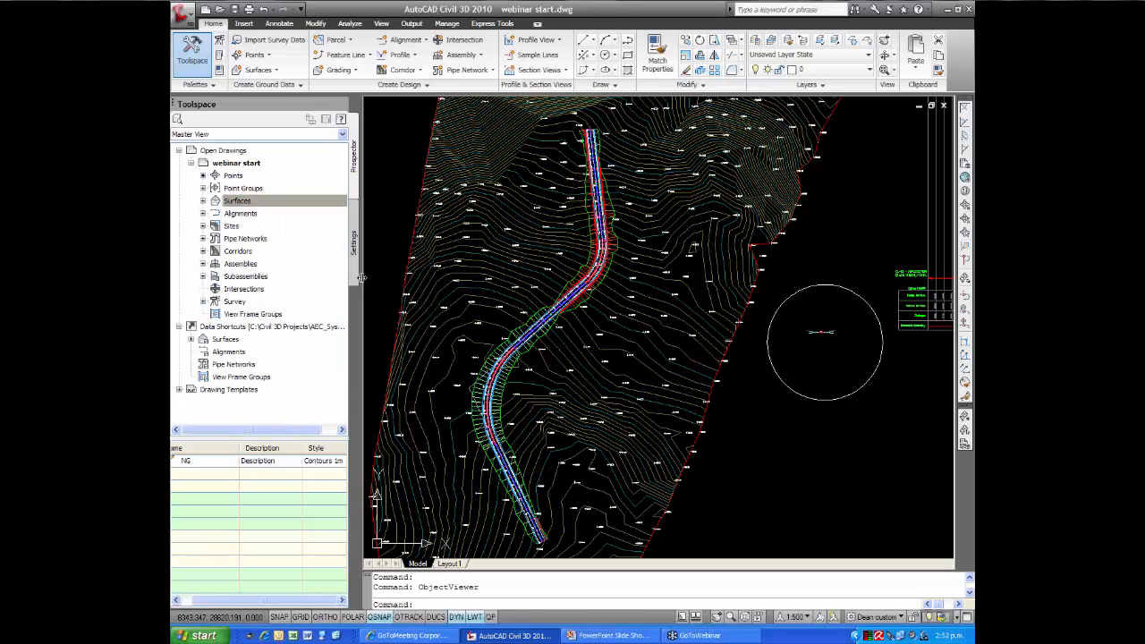
{"action": "left_click", "coordinate": [203, 252]}
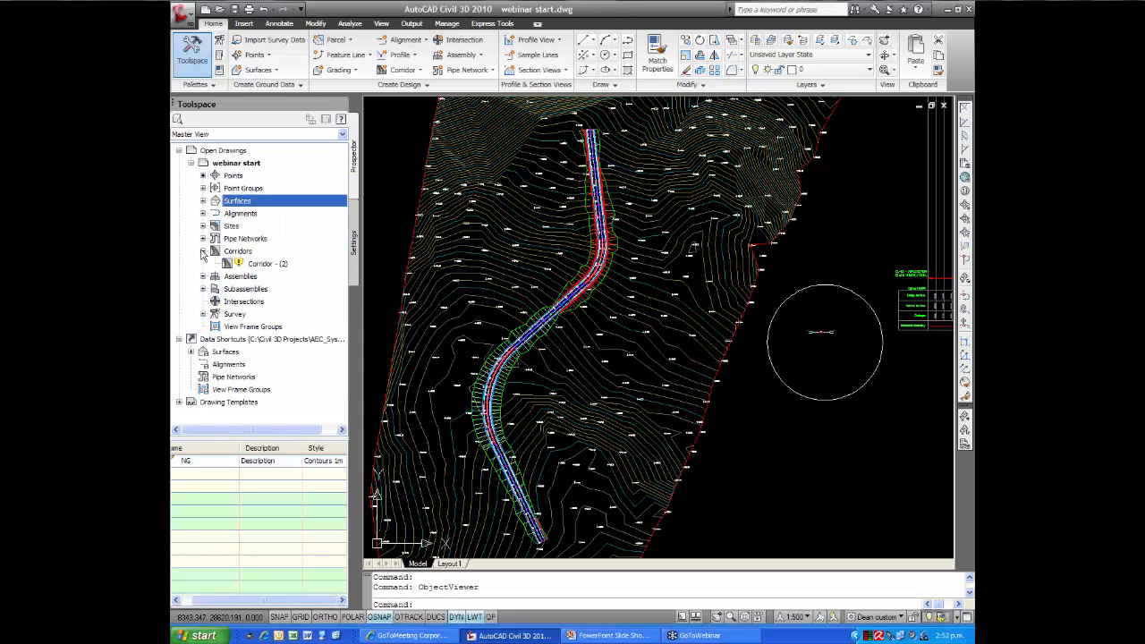
{"action": "right_click", "coordinate": [261, 266]}
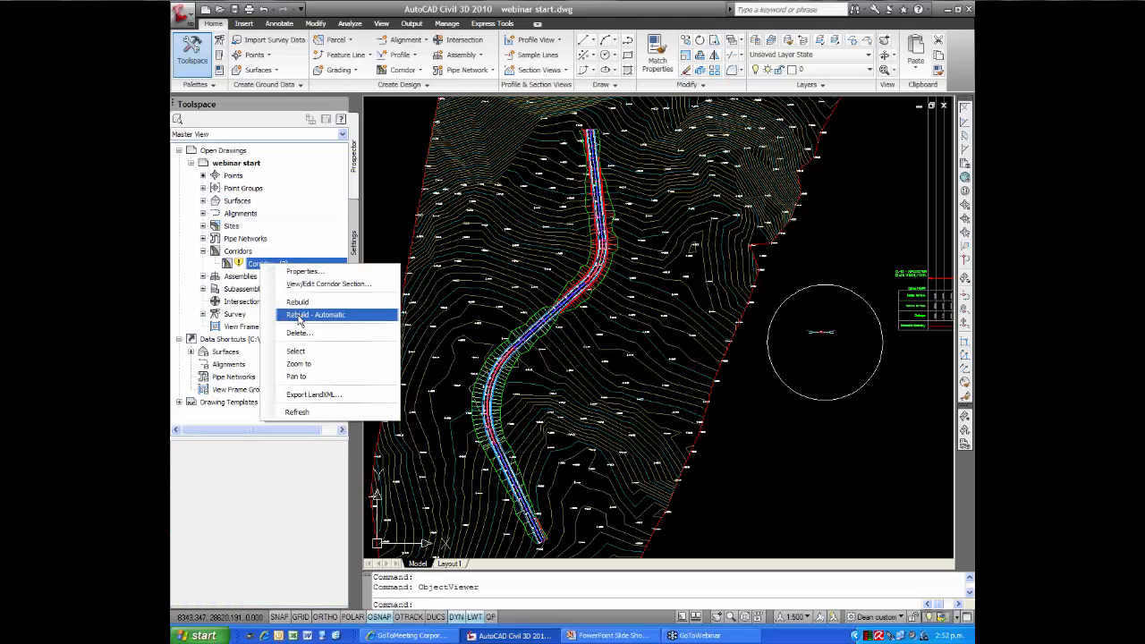
{"action": "left_click", "coordinate": [299, 317]}
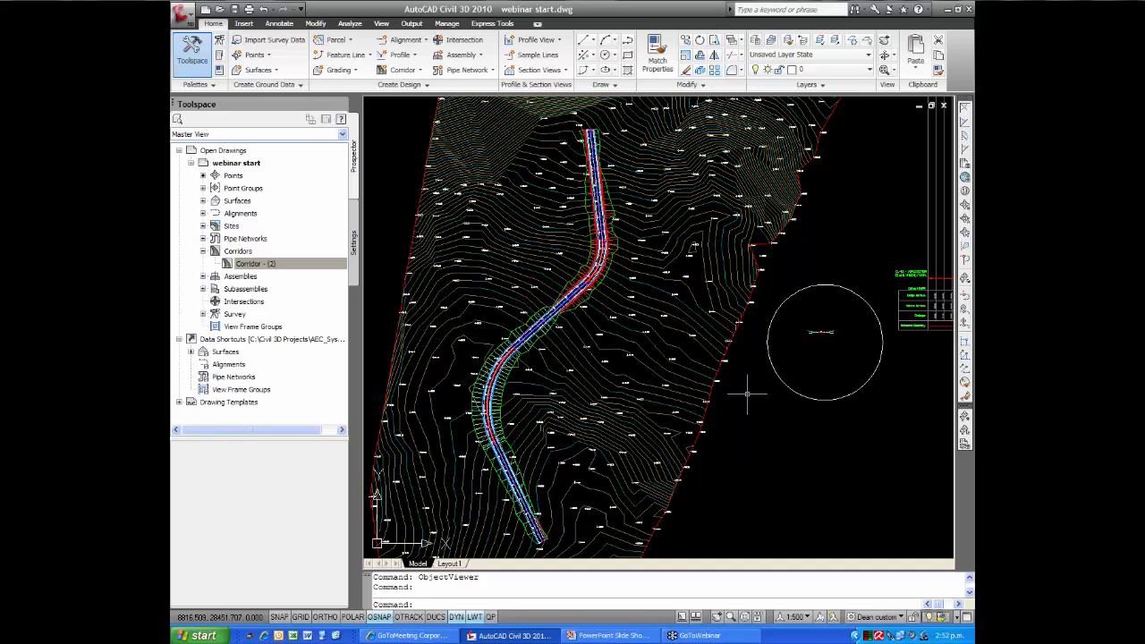
Split model space into two vertical viewports and frame the corridor's southern bend in plan in one of them
{"action": "type", "text": "v"}
{"action": "key", "text": "Return"}
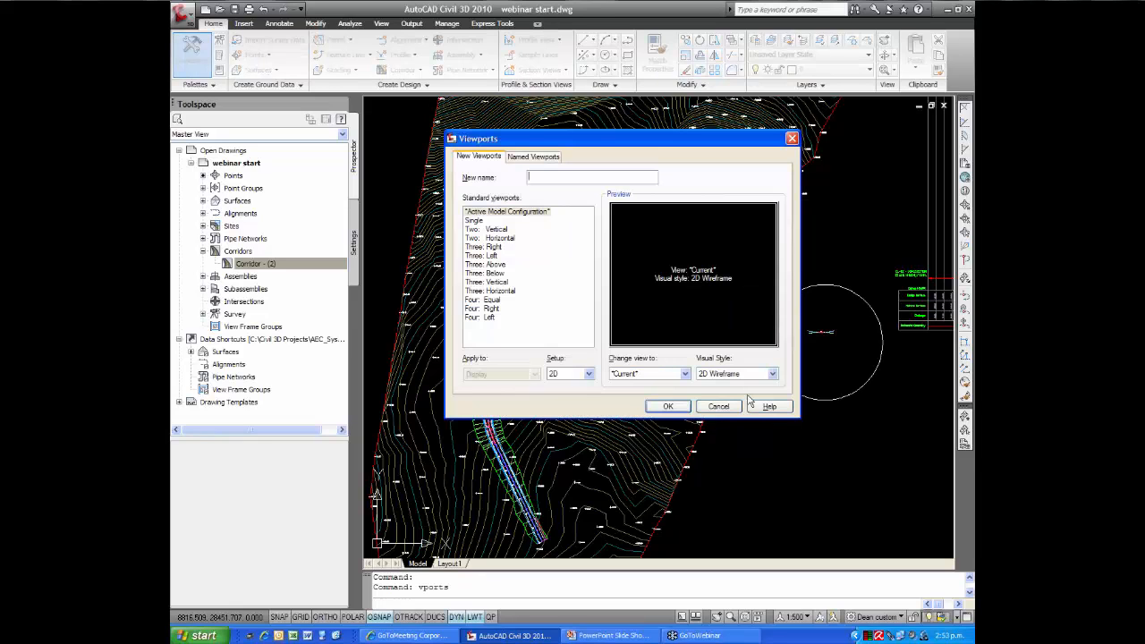
{"action": "left_click", "coordinate": [494, 229]}
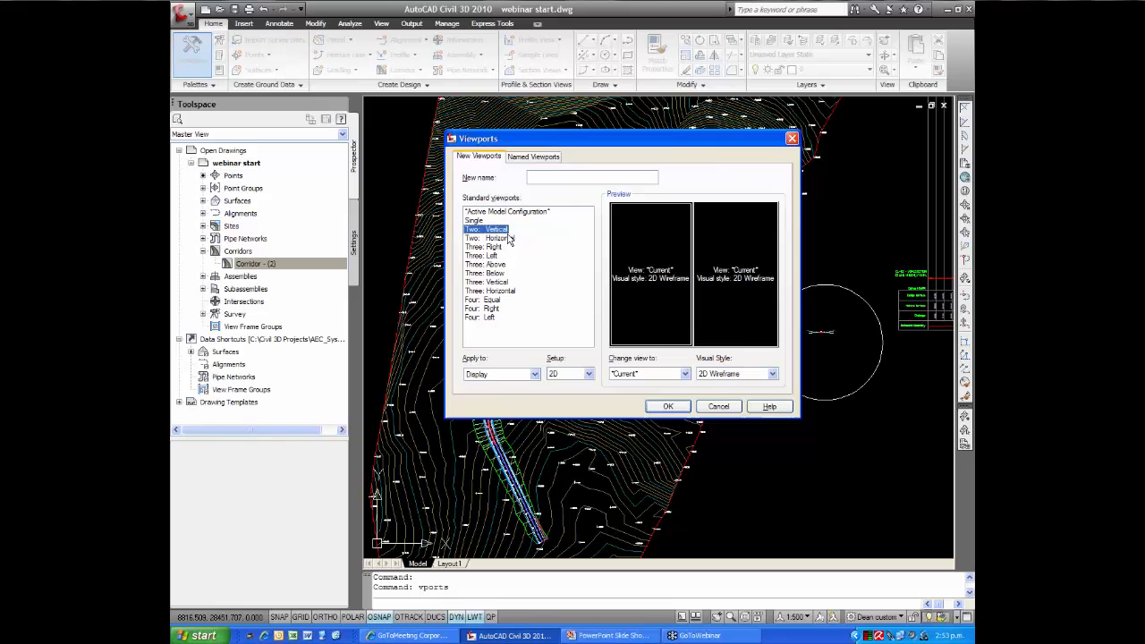
{"action": "left_click", "coordinate": [668, 407]}
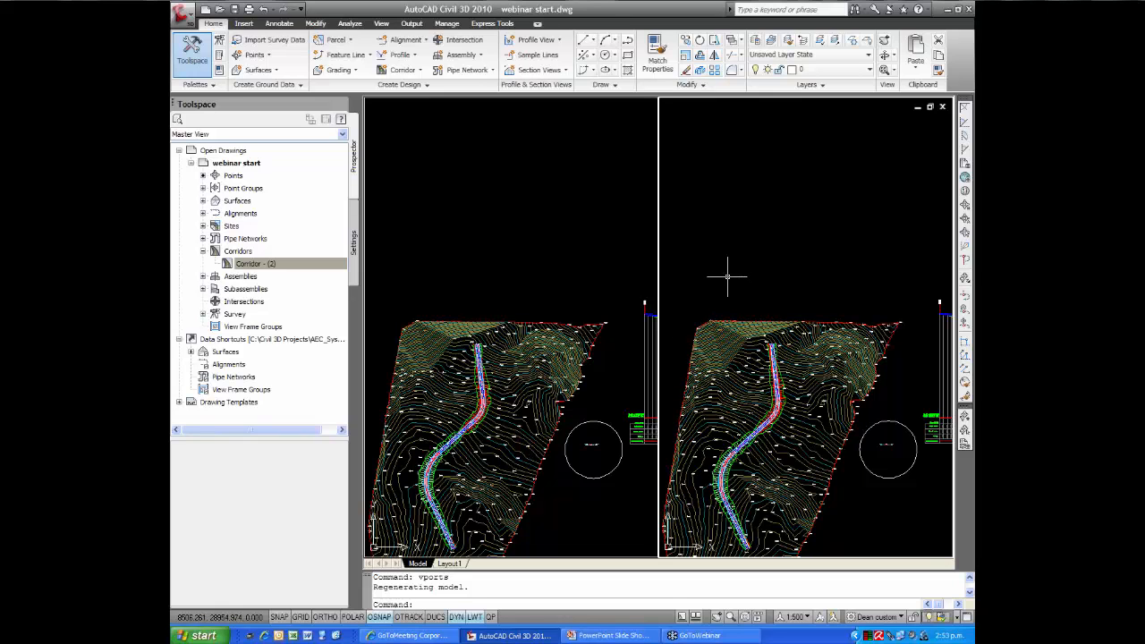
{"action": "middle_click_drag", "start_coordinate": [734, 274], "coordinate": [727, 204]}
{"action": "scroll", "coordinate": [707, 235], "scroll_direction": "up", "scroll_amount": 4}
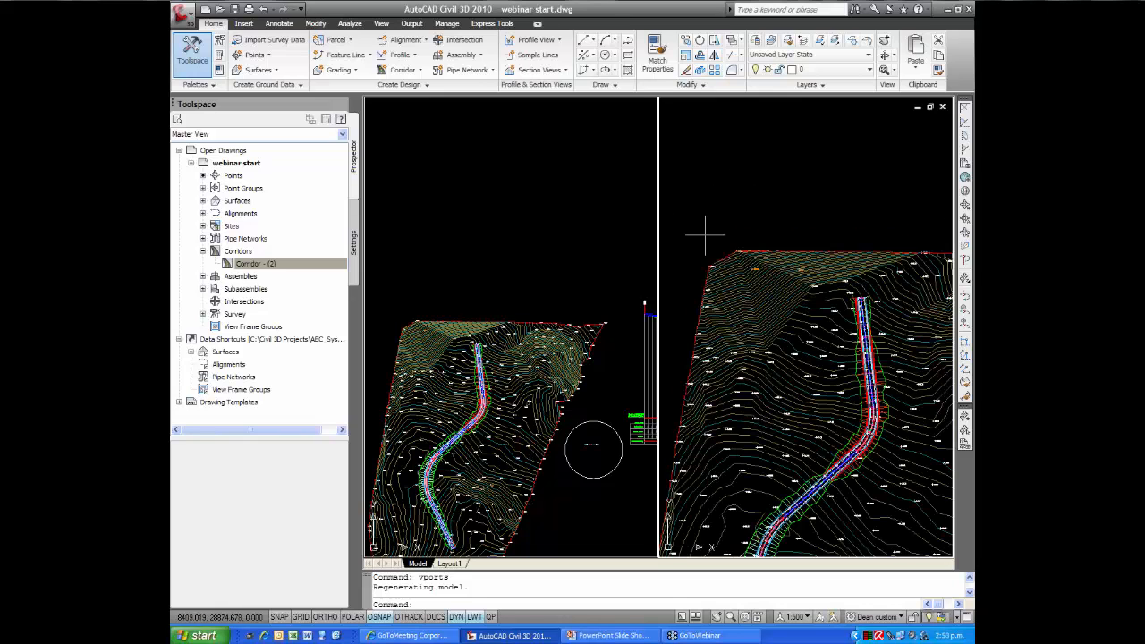
{"action": "scroll", "coordinate": [716, 277], "scroll_direction": "up", "scroll_amount": 5}
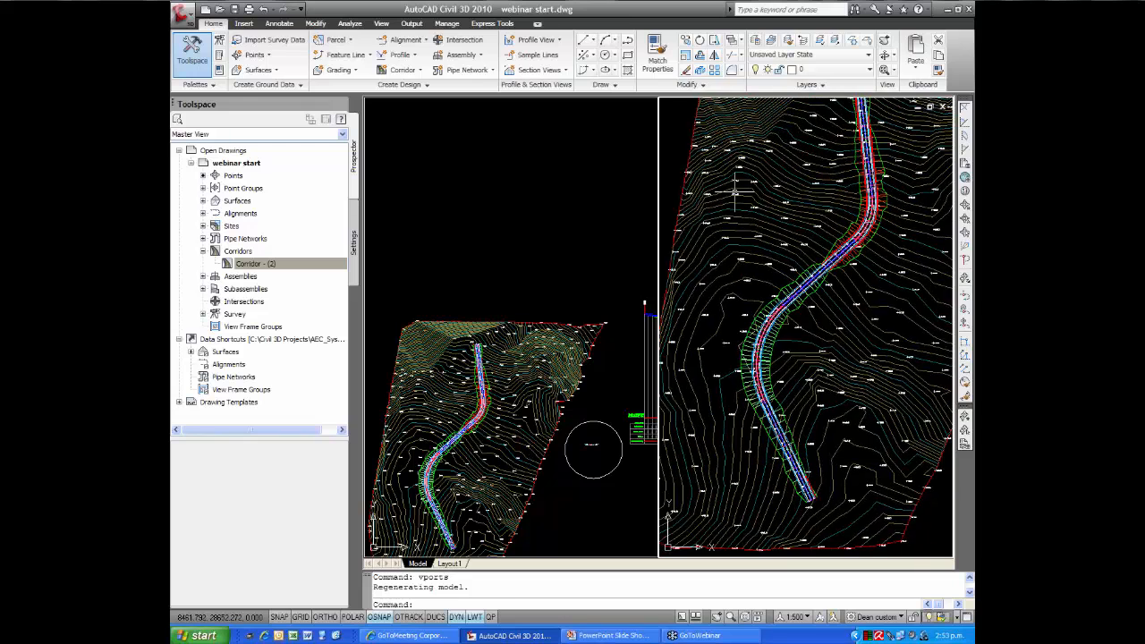
{"action": "middle_click_drag", "start_coordinate": [727, 333], "coordinate": [698, 297]}
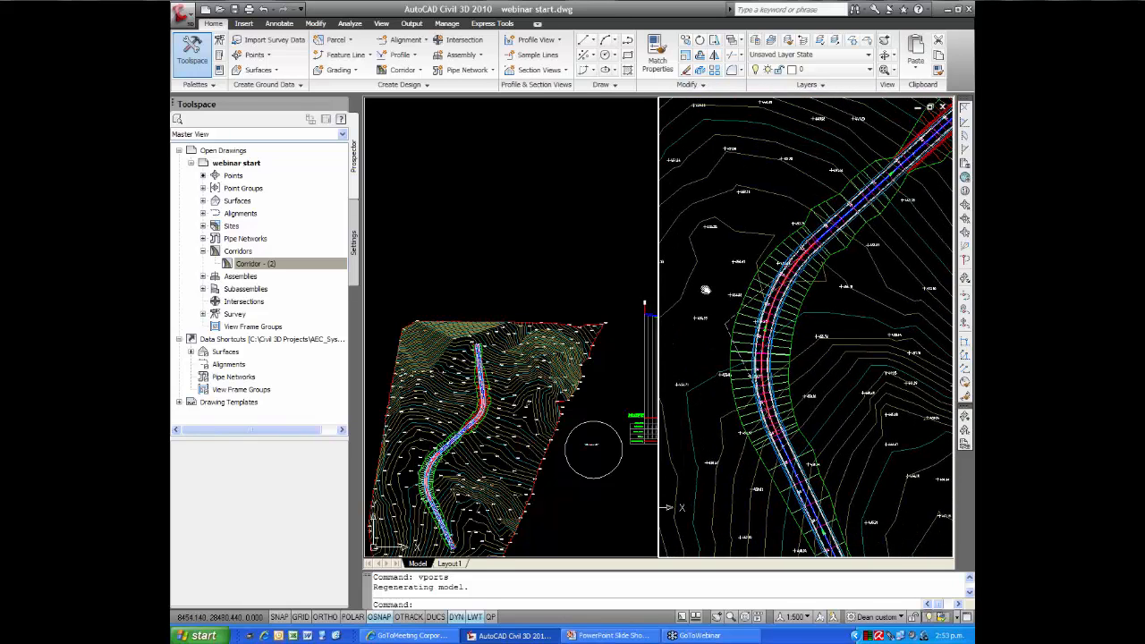
Frame the start of the CL-02 long section, including its first vertical curve, in the other viewport
{"action": "left_click", "coordinate": [531, 238]}
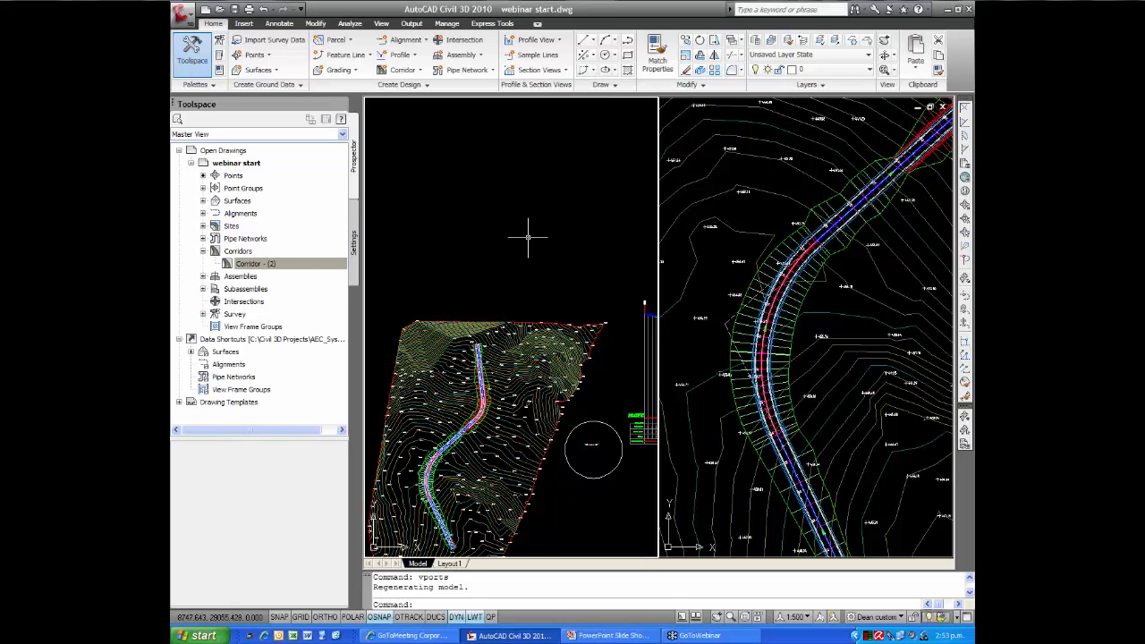
{"action": "middle_click_drag", "start_coordinate": [575, 242], "coordinate": [392, 191]}
{"action": "middle_click_drag", "start_coordinate": [570, 209], "coordinate": [486, 186]}
{"action": "scroll", "coordinate": [462, 196], "scroll_direction": "up", "scroll_amount": 2}
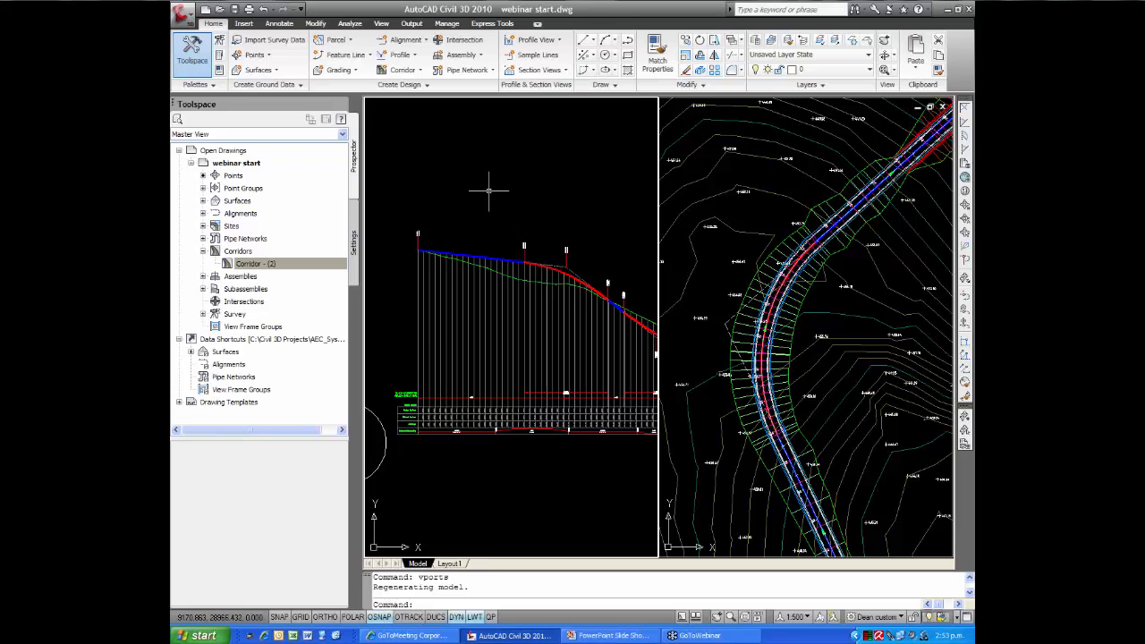
{"action": "scroll", "coordinate": [522, 195], "scroll_direction": "up", "scroll_amount": 2}
{"action": "scroll", "coordinate": [522, 198], "scroll_direction": "down", "scroll_amount": 2}
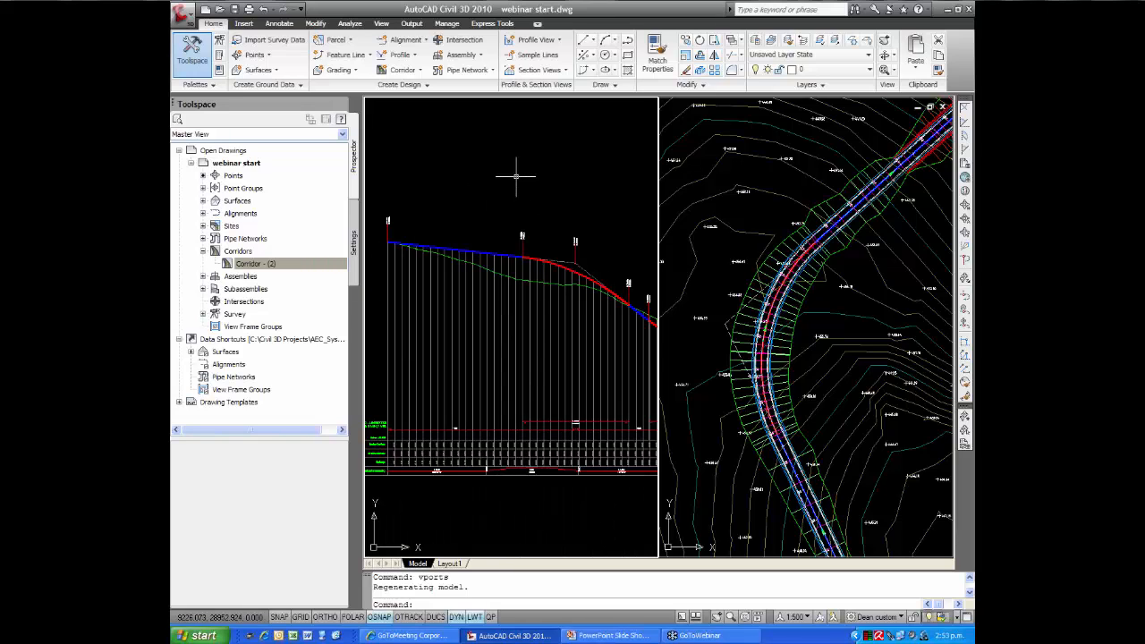
{"action": "mouse_move", "coordinate": [519, 179]}
{"action": "middle_mouse_down"}
{"action": "mouse_move", "coordinate": [517, 163]}
{"action": "mouse_move", "coordinate": [527, 167]}
{"action": "middle_mouse_up"}
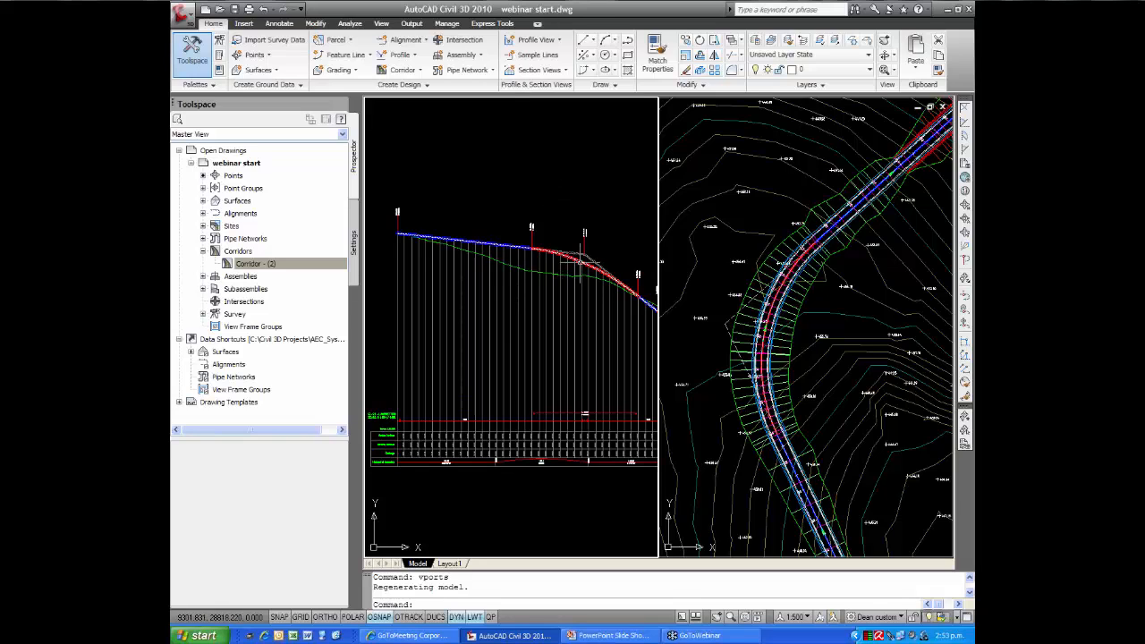
With object snap off, lower the design profile's first curve intersection point to about station 256.9 m, elevation 449.1 m
{"action": "left_click", "coordinate": [582, 259]}
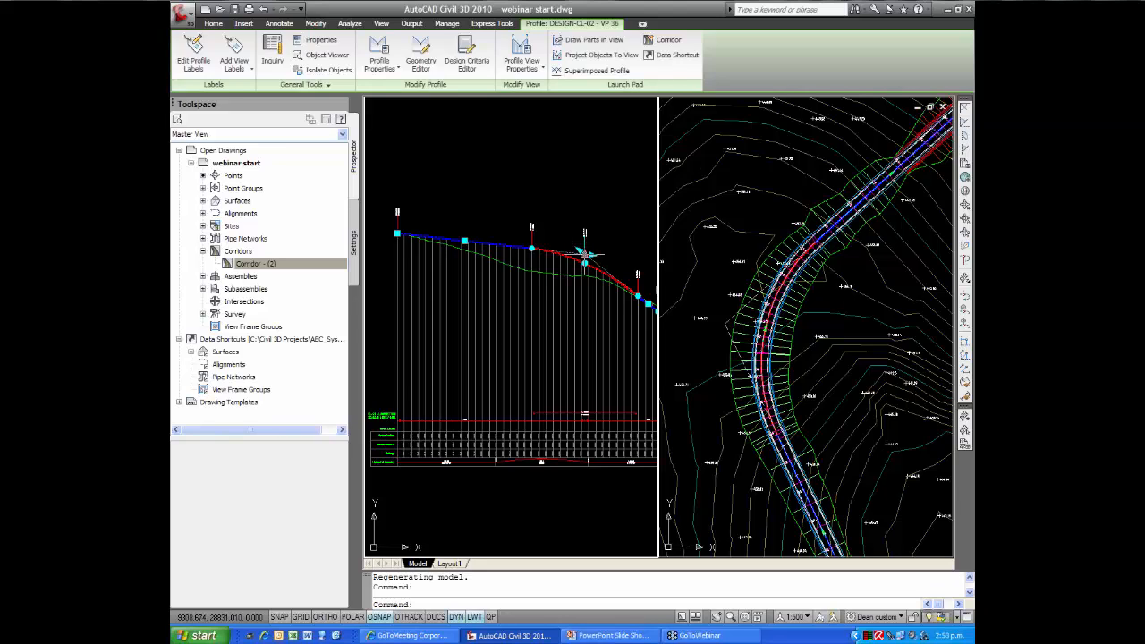
{"action": "left_click", "coordinate": [584, 255]}
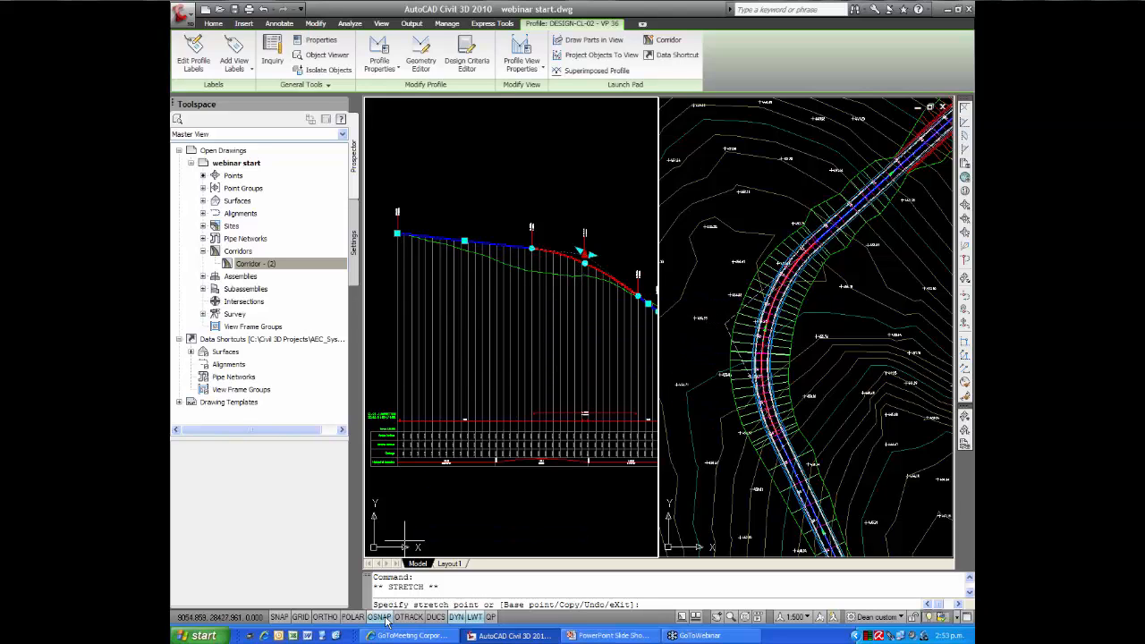
{"action": "left_click", "coordinate": [388, 617]}
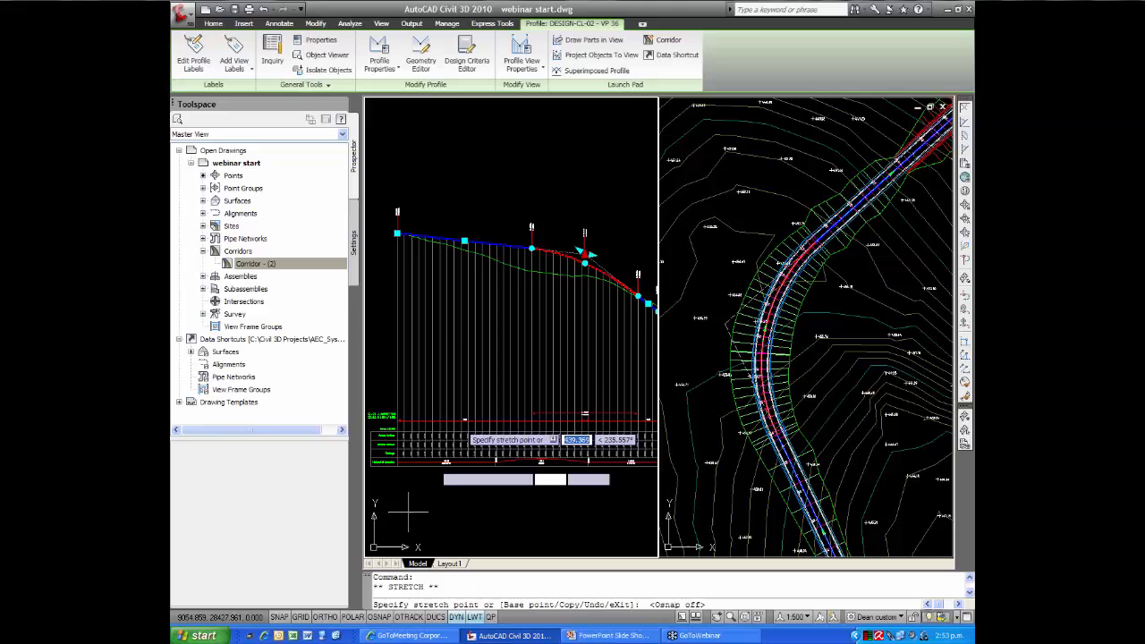
{"action": "left_click", "coordinate": [579, 293]}
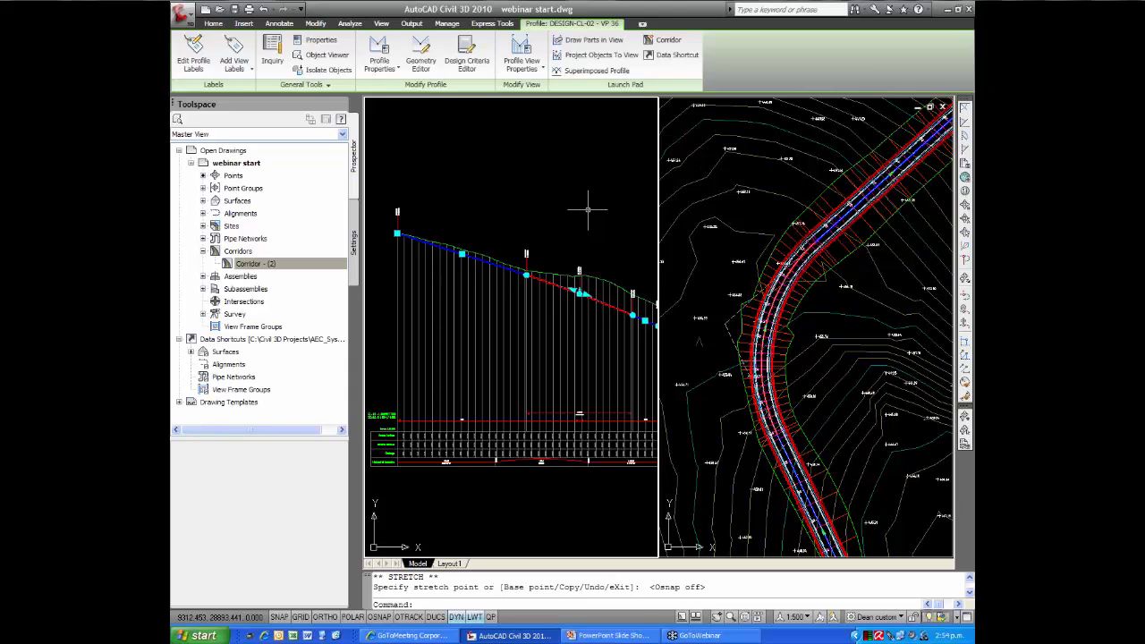
Raise the design profile's first curve intersection point back up to just around the natural surface line
{"action": "left_click", "coordinate": [583, 294]}
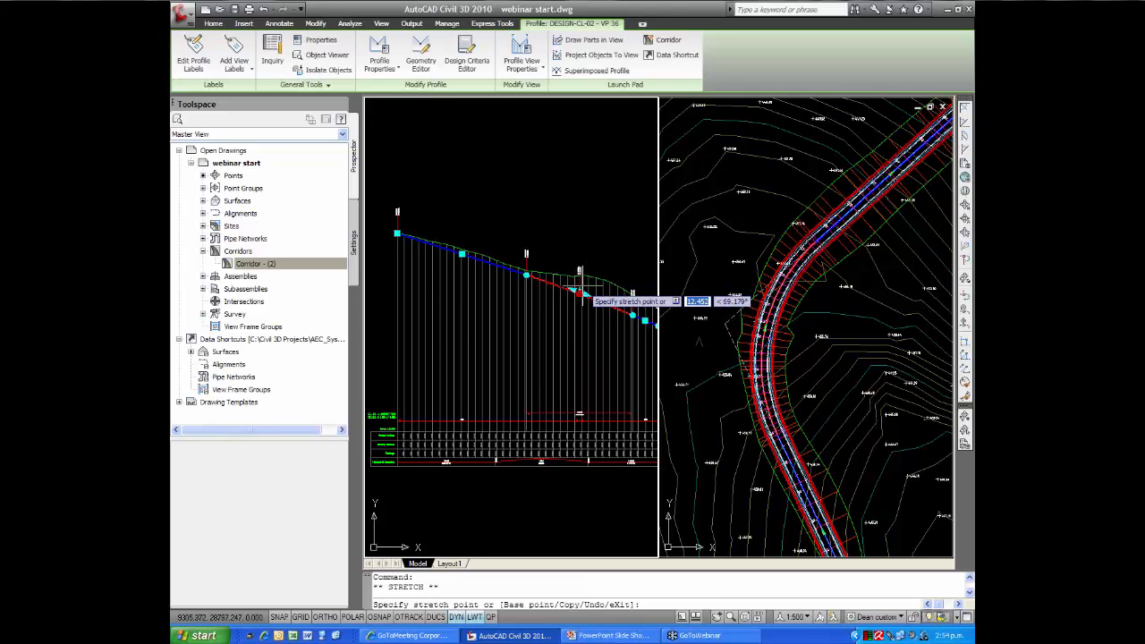
{"action": "key", "text": "Escape"}
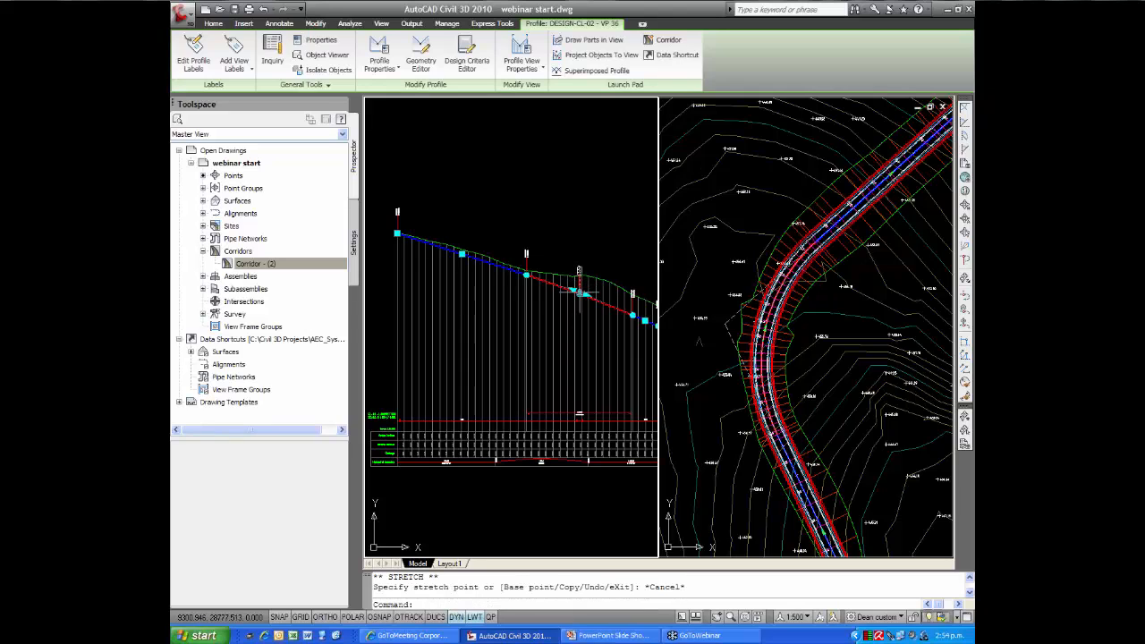
{"action": "scroll", "coordinate": [580, 292], "scroll_direction": "up", "scroll_amount": 2}
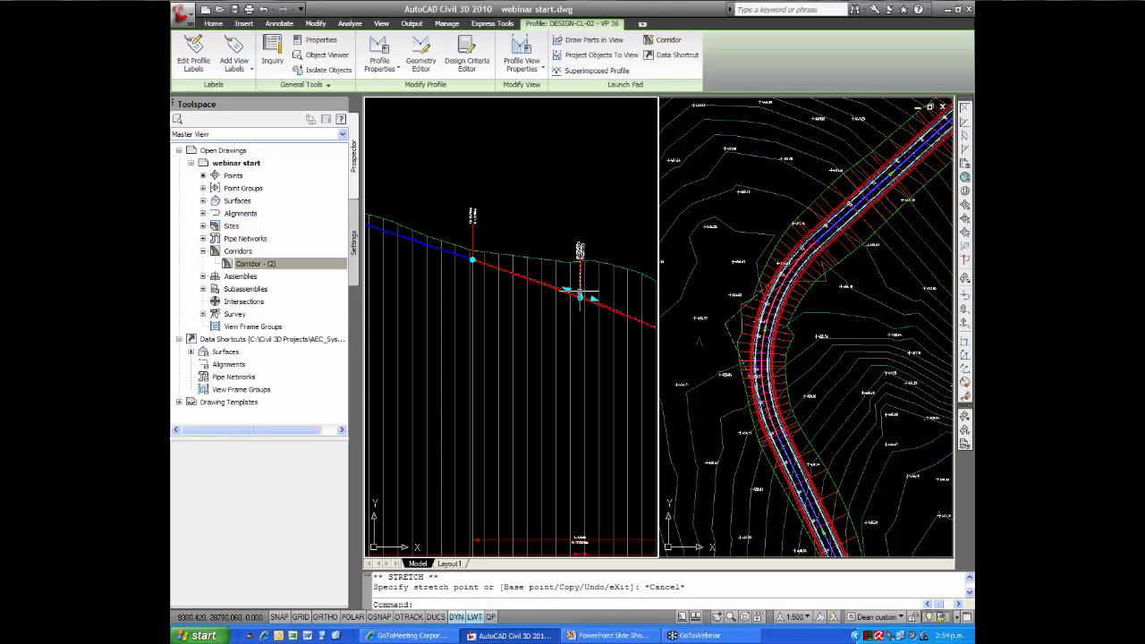
{"action": "left_click", "coordinate": [580, 295]}
{"action": "scroll", "coordinate": [584, 269], "scroll_direction": "down", "scroll_amount": 2}
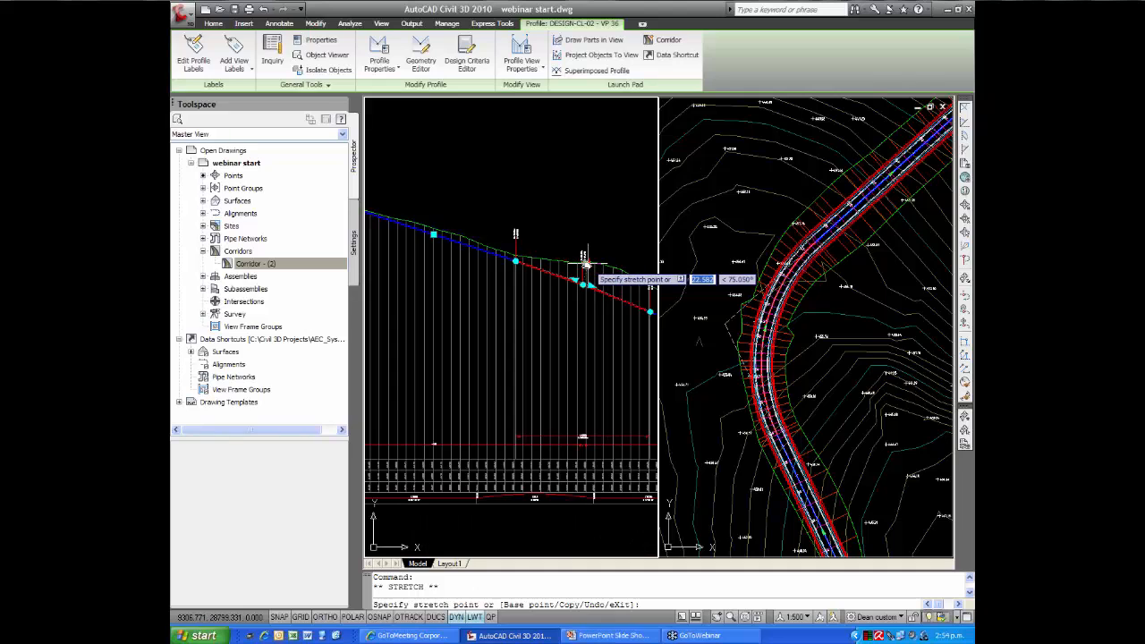
{"action": "middle_click_drag", "start_coordinate": [583, 262], "coordinate": [558, 245]}
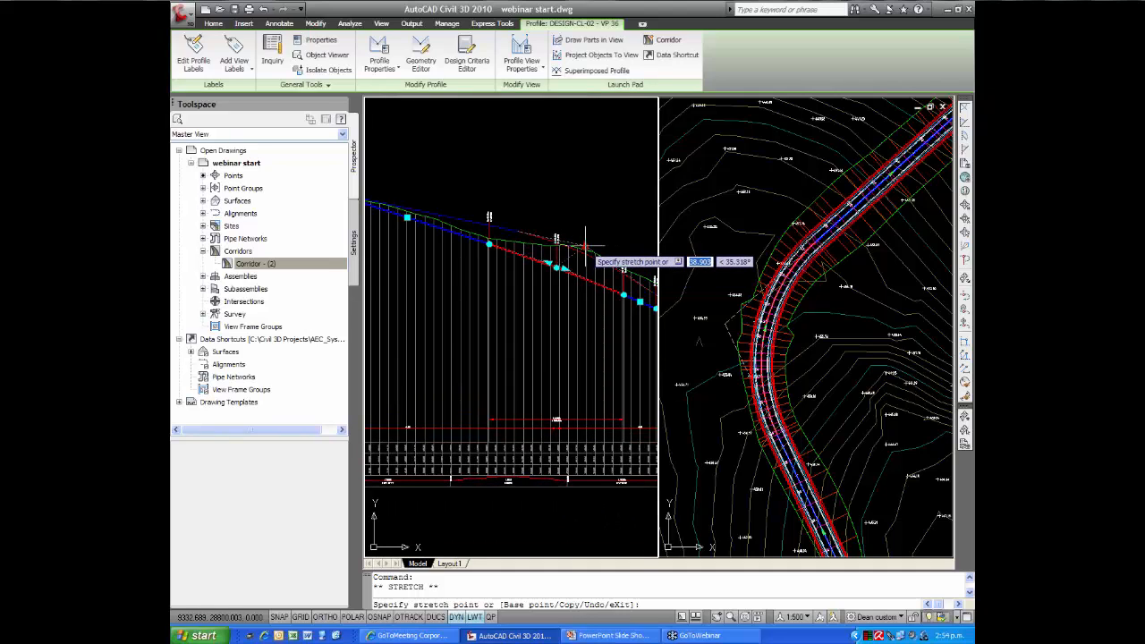
{"action": "left_click", "coordinate": [582, 252]}
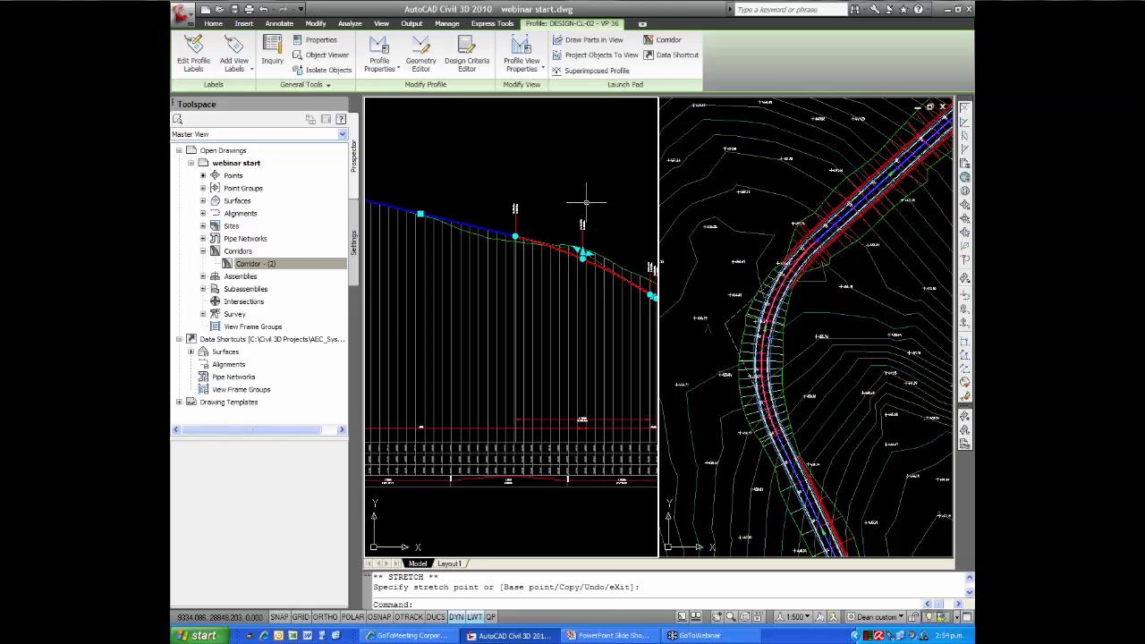
Move the intersection point of the CL-02 alignment's southern bend north-west to about 8435.9, 28491.7 and clear the selection
{"action": "left_click", "coordinate": [708, 274]}
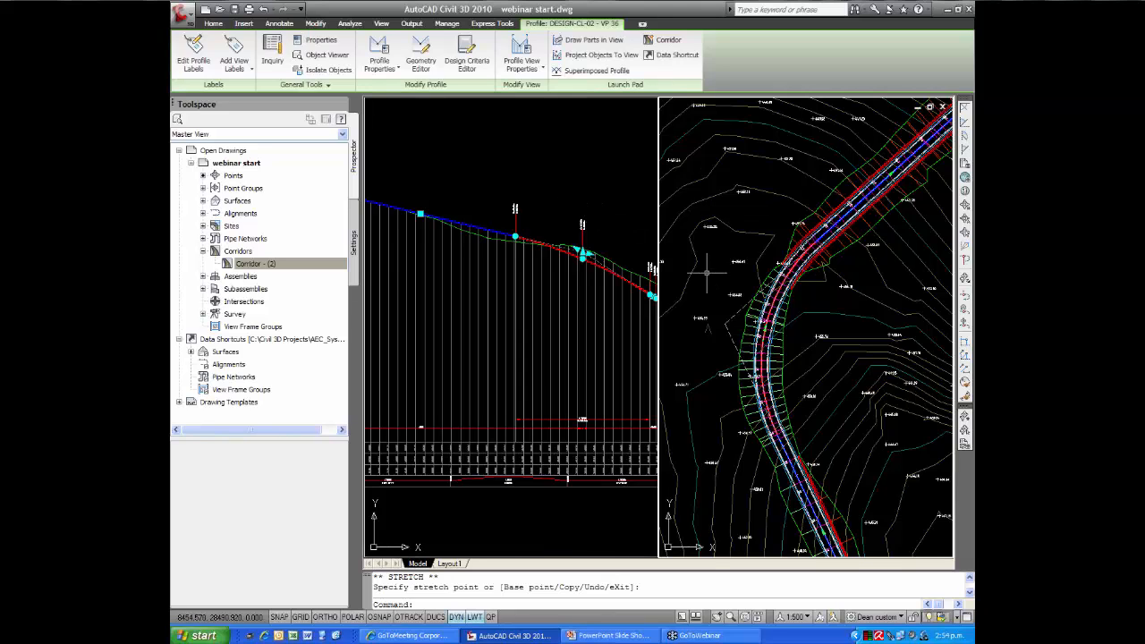
{"action": "left_click", "coordinate": [730, 318]}
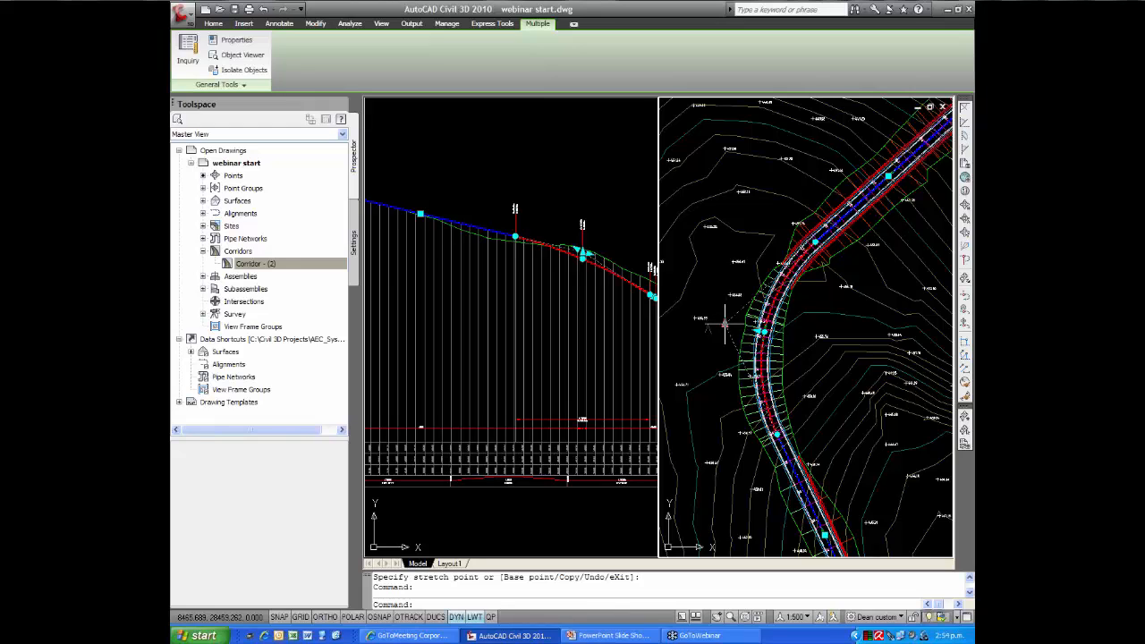
{"action": "left_click", "coordinate": [726, 324]}
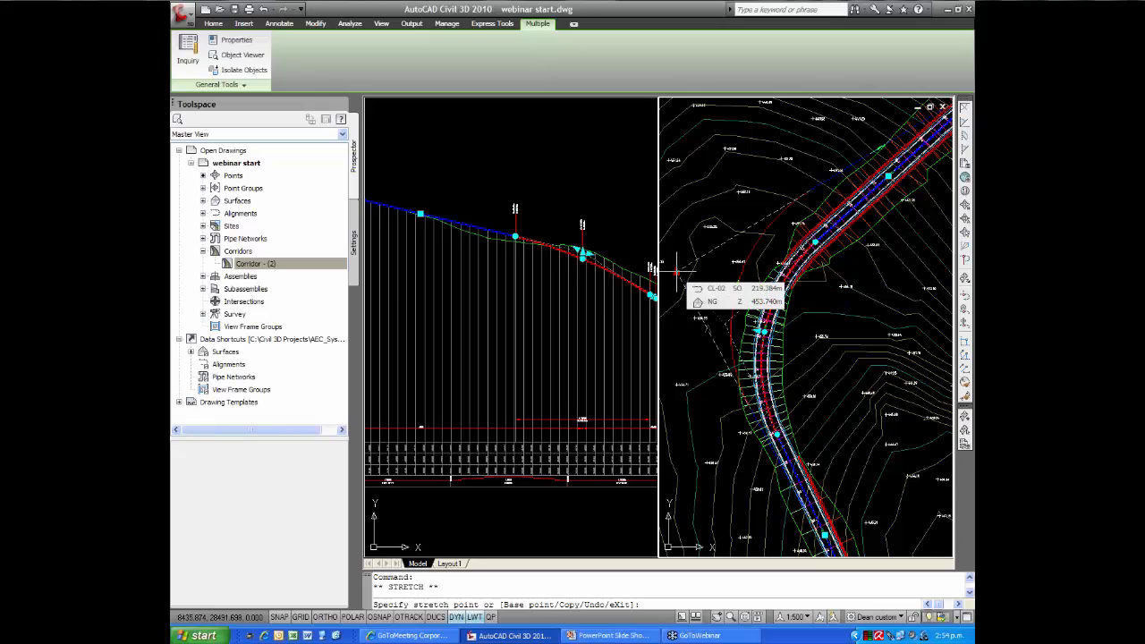
{"action": "left_click", "coordinate": [677, 269]}
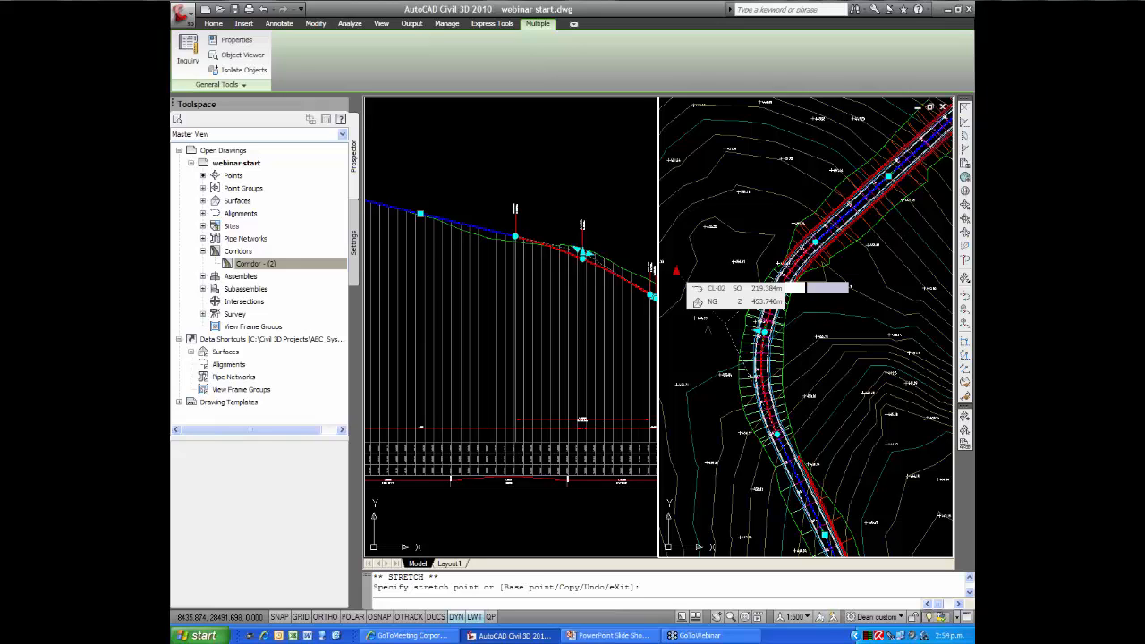
{"action": "left_click", "coordinate": [677, 270]}
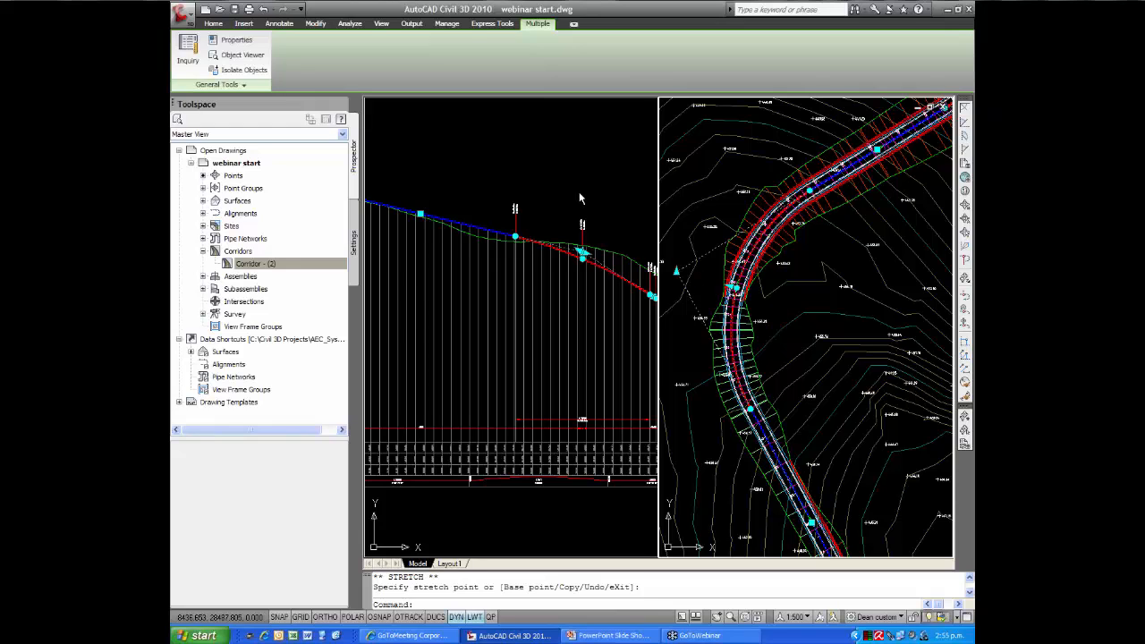
{"action": "key", "text": "Escape"}
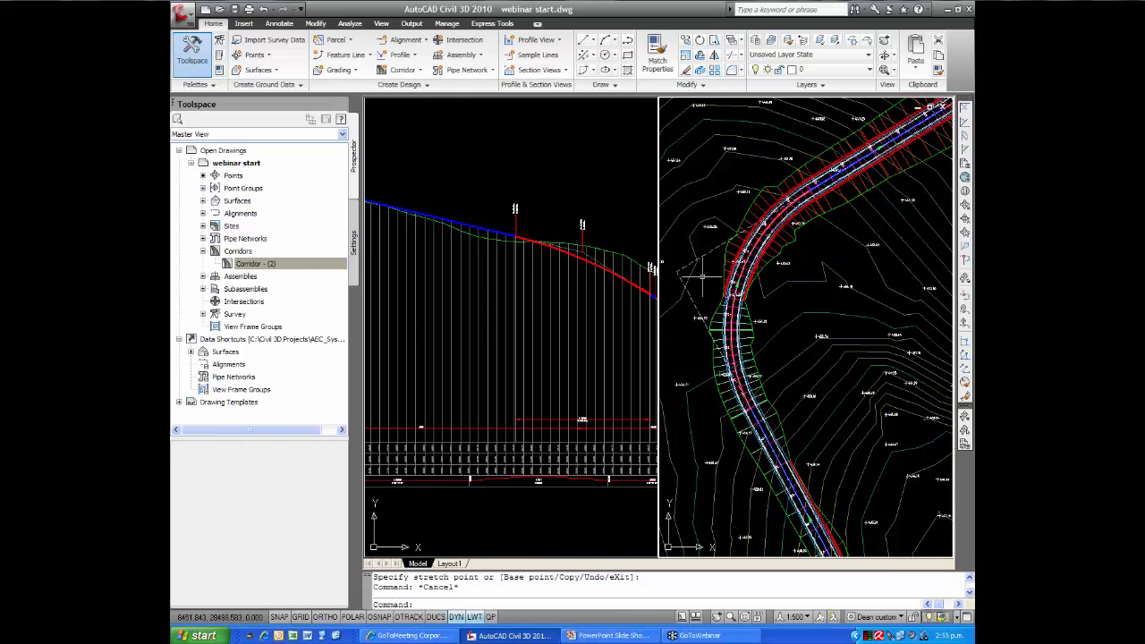
Restore a single viewport showing the corridor in plan
{"action": "mouse_move", "coordinate": [702, 276]}
{"action": "key", "text": "Return"}
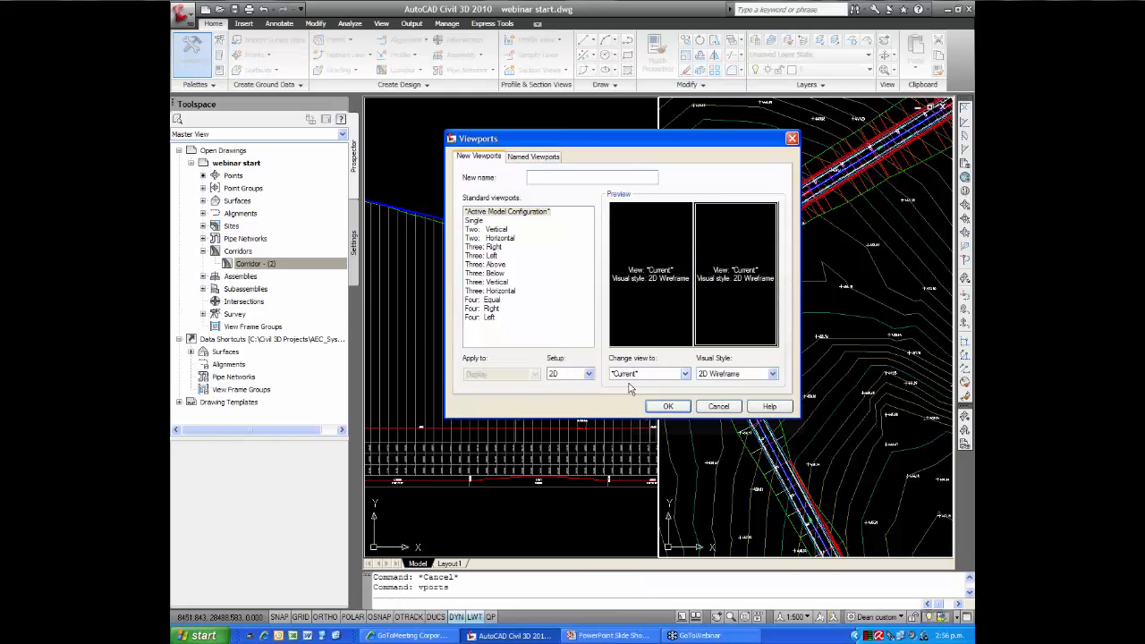
{"action": "left_click", "coordinate": [475, 221]}
{"action": "left_click", "coordinate": [678, 408]}
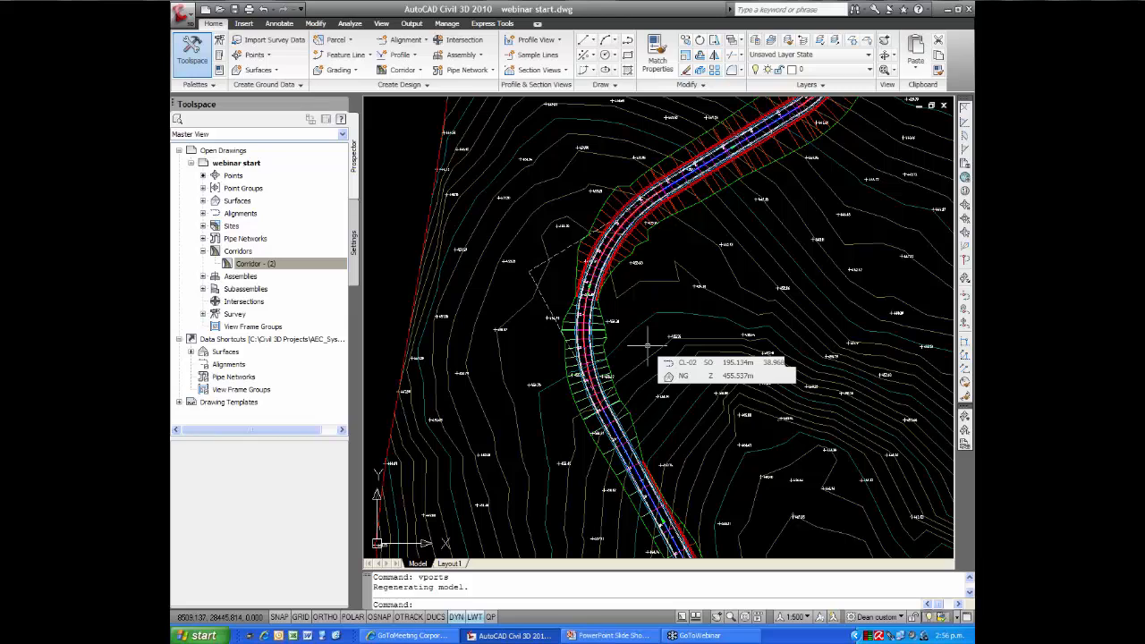
Create a surface for Corridor - (2) in its corridor properties and add the Top links as its data
{"action": "left_click", "coordinate": [273, 265]}
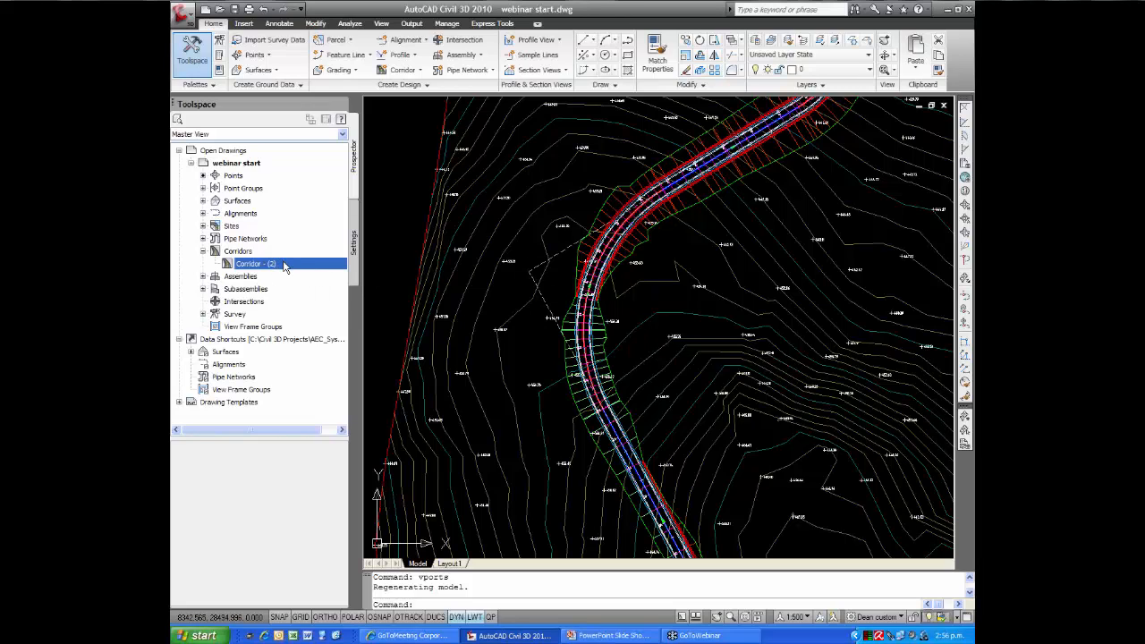
{"action": "right_click", "coordinate": [284, 265]}
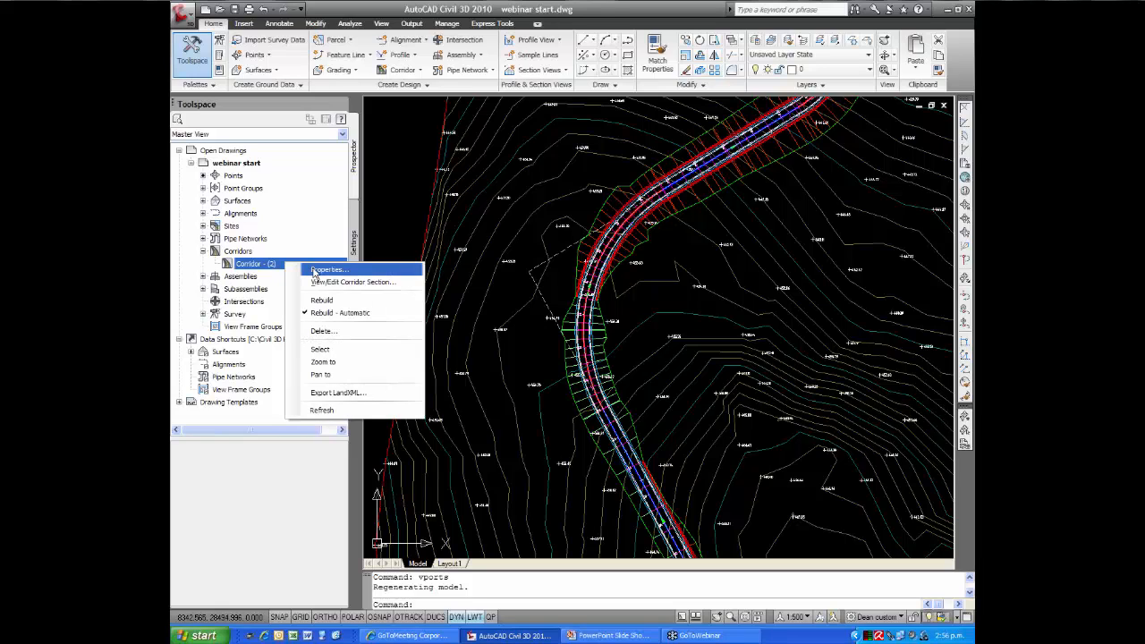
{"action": "left_click", "coordinate": [326, 269]}
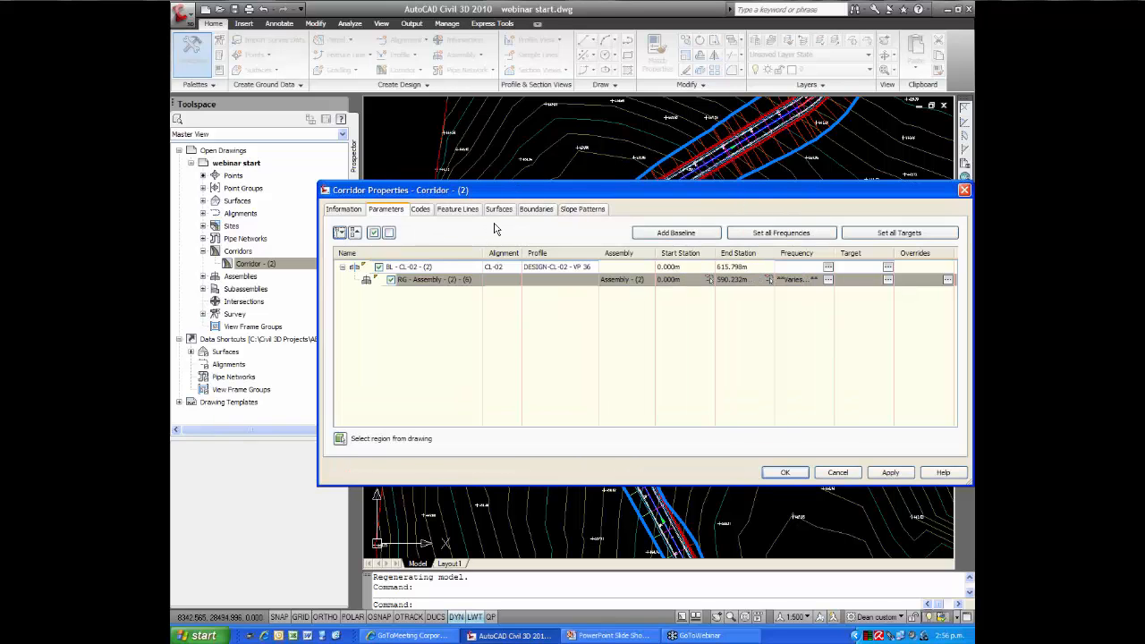
{"action": "left_click_drag", "start_coordinate": [510, 197], "coordinate": [454, 146]}
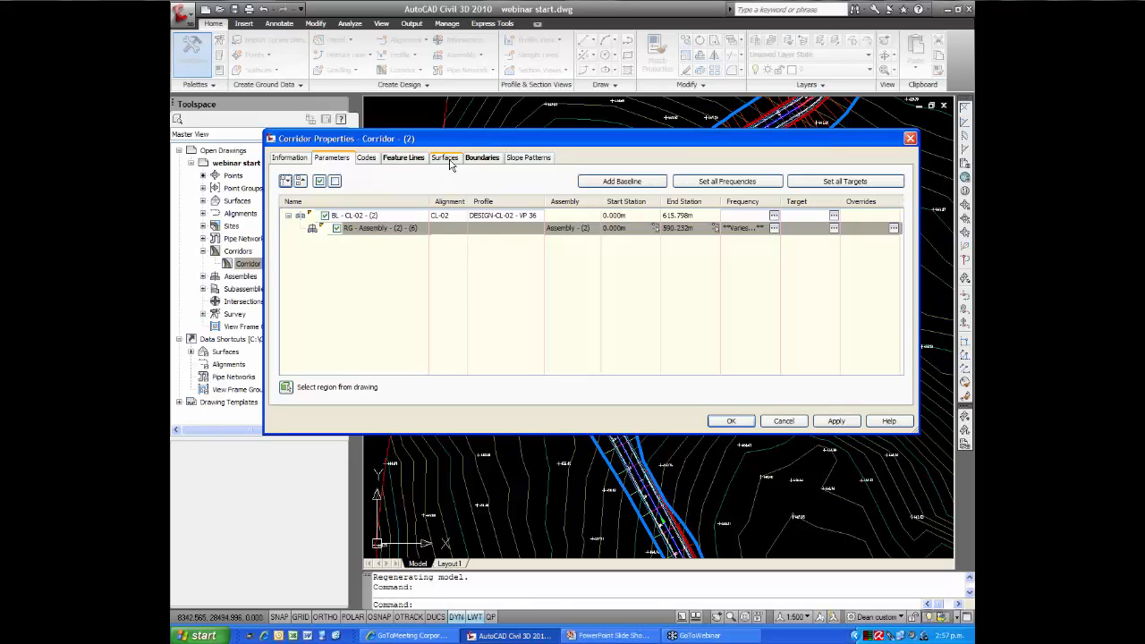
{"action": "left_click", "coordinate": [445, 159]}
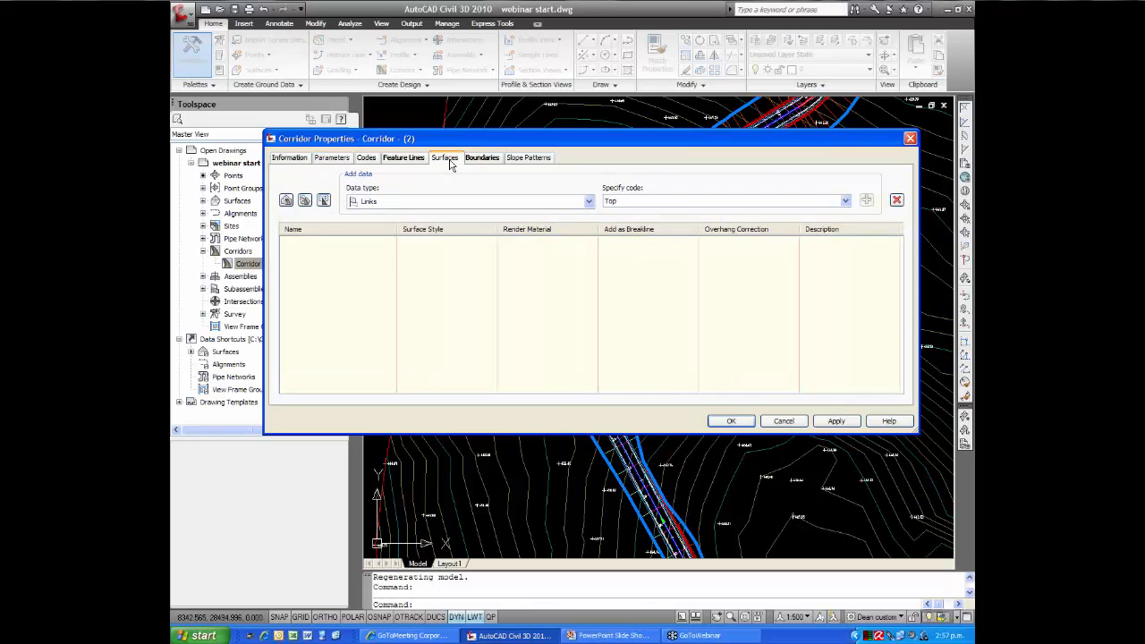
{"action": "left_click", "coordinate": [287, 200]}
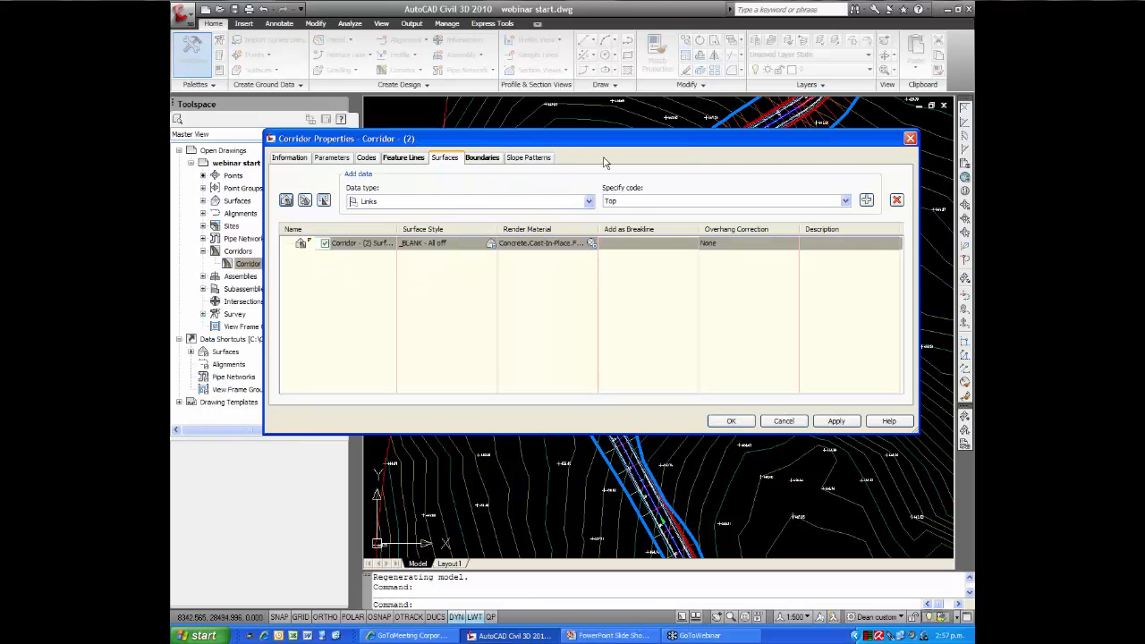
{"action": "left_click_drag", "start_coordinate": [604, 147], "coordinate": [528, 82]}
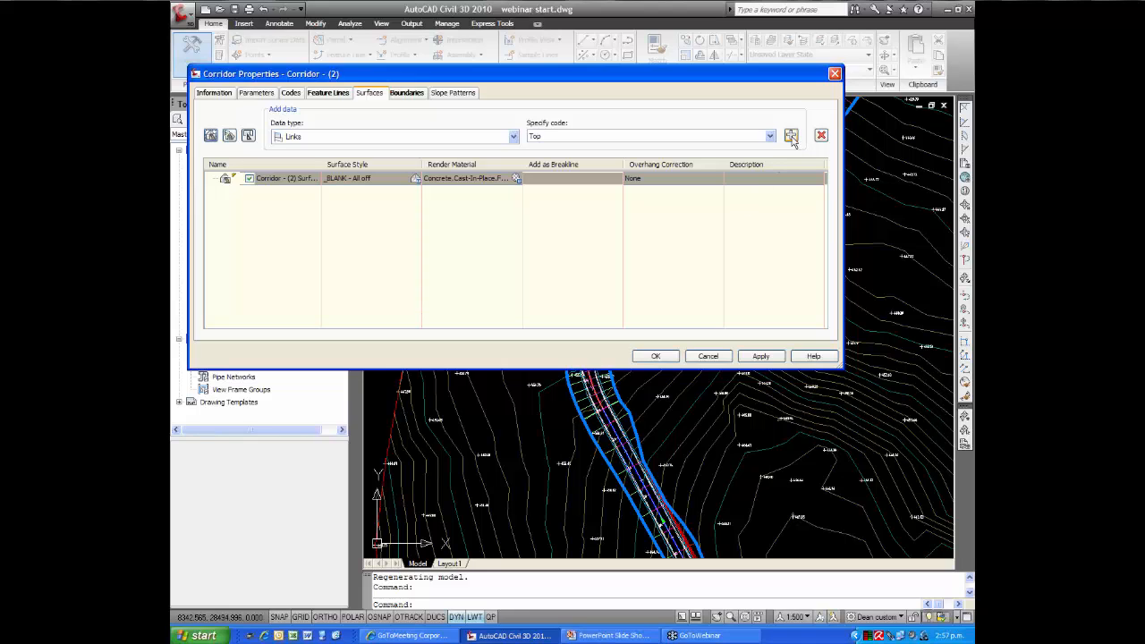
{"action": "left_click", "coordinate": [792, 137]}
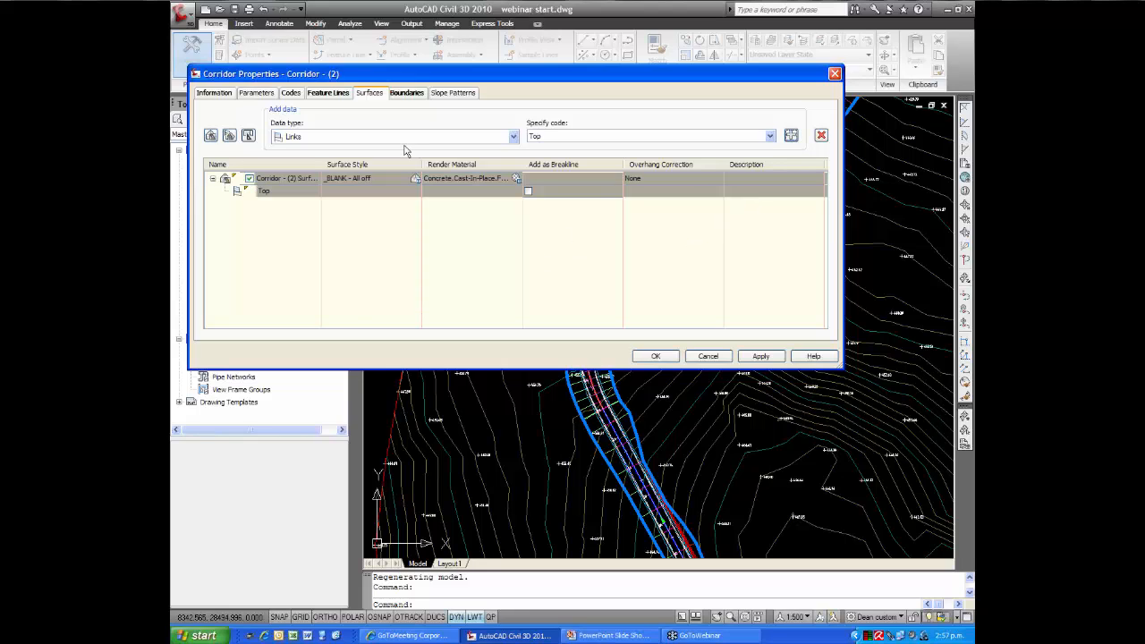
Automatically add the Daylight feature line as the corridor surface's boundary and apply the corridor properties
{"action": "left_click", "coordinate": [405, 97]}
{"action": "right_click", "coordinate": [301, 134]}
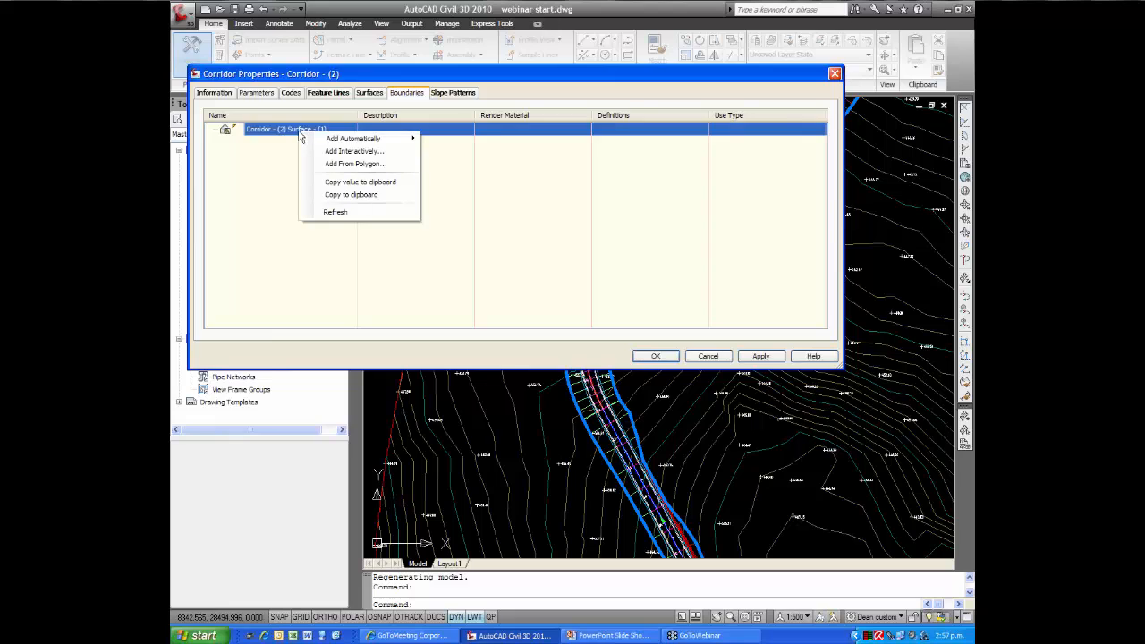
{"action": "mouse_move", "coordinate": [333, 143]}
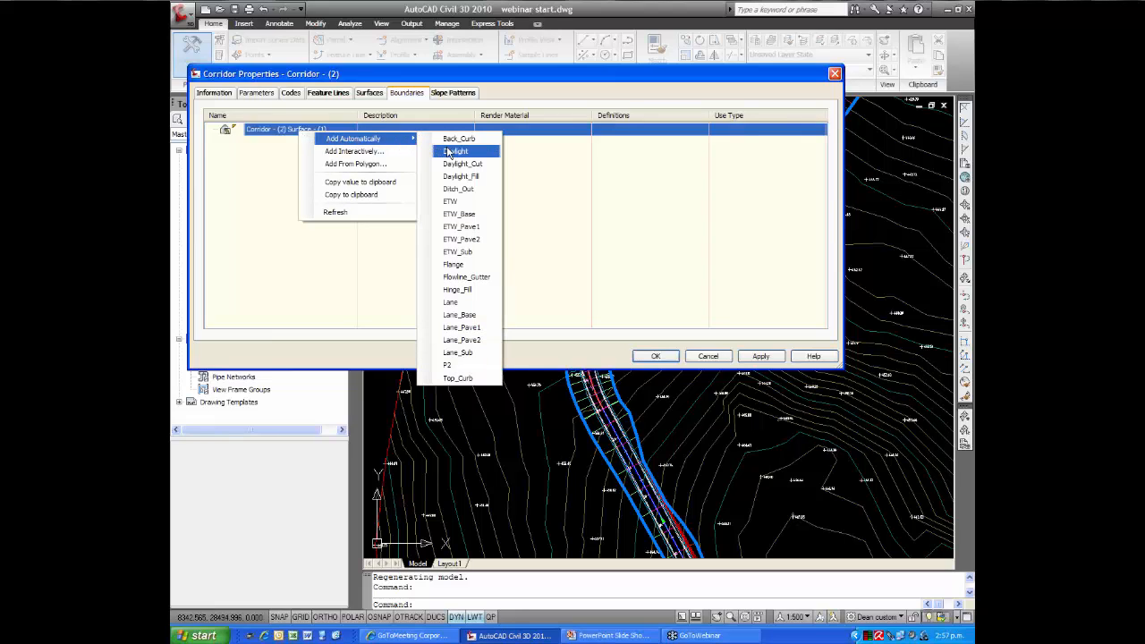
{"action": "left_click", "coordinate": [452, 151]}
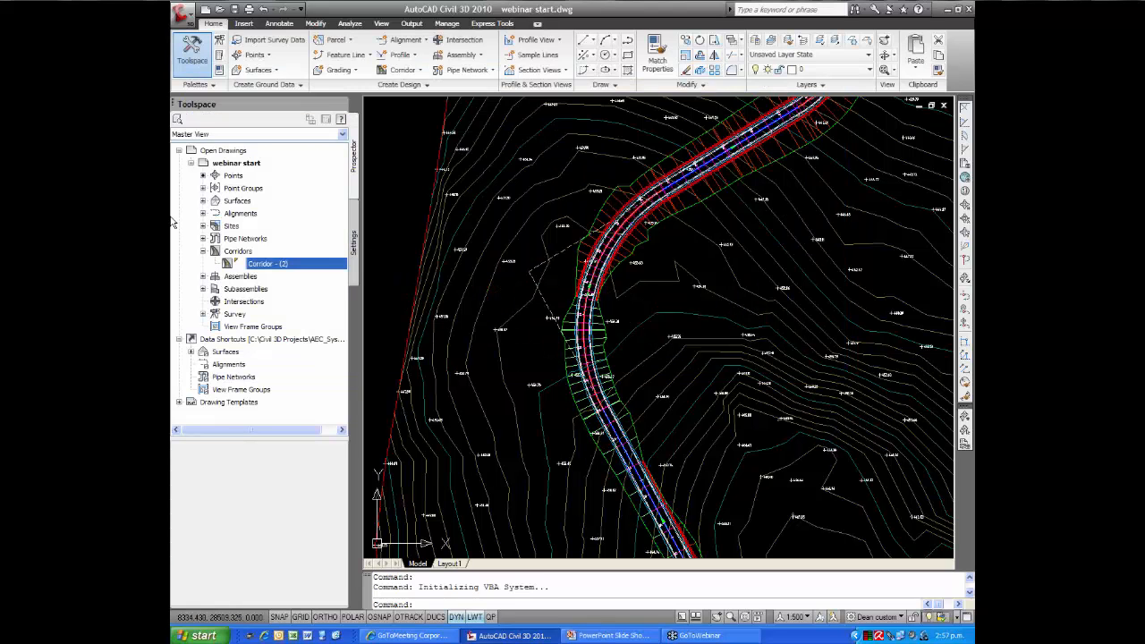
Set the surface style of the new corridor surface to Contours 1m and 5m
{"action": "left_click", "coordinate": [203, 201]}
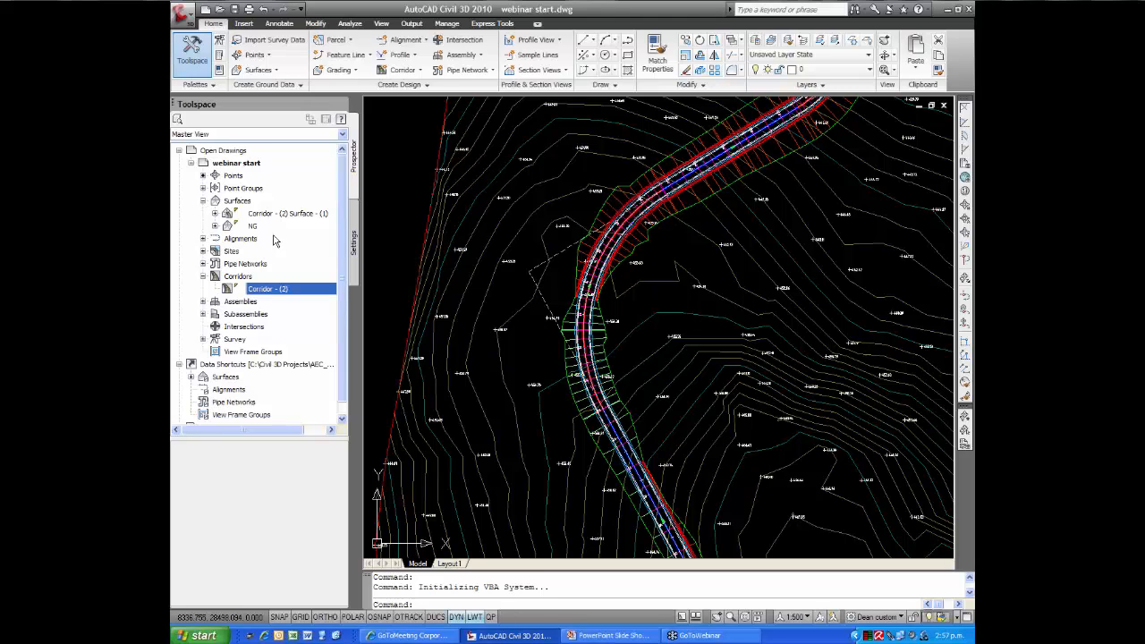
{"action": "left_click", "coordinate": [297, 215]}
{"action": "right_click", "coordinate": [297, 218]}
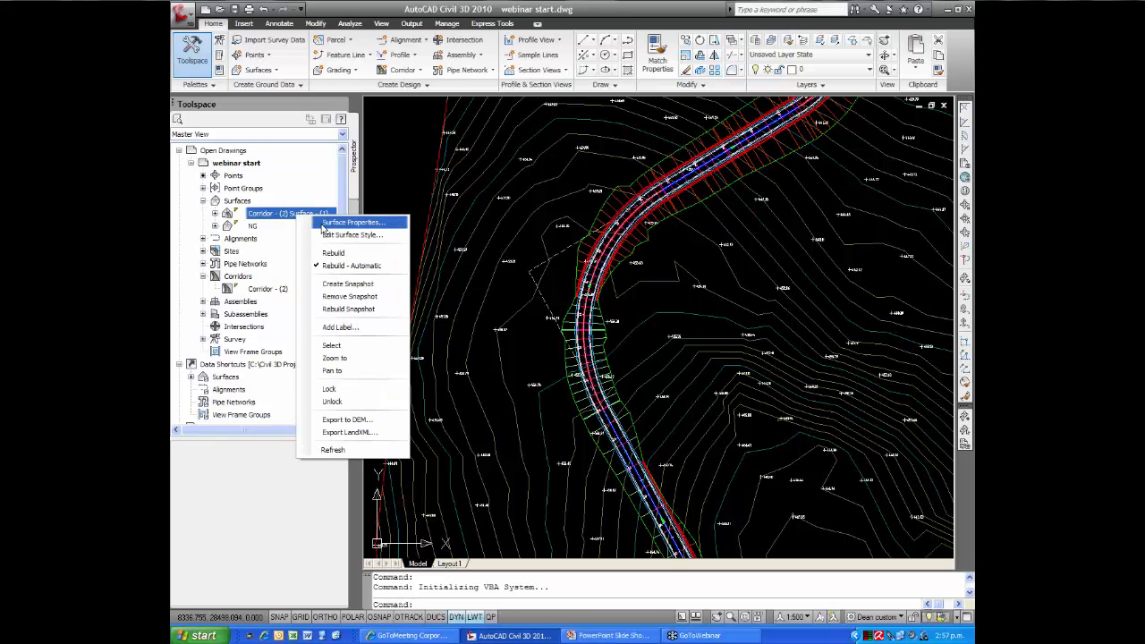
{"action": "left_click", "coordinate": [323, 223]}
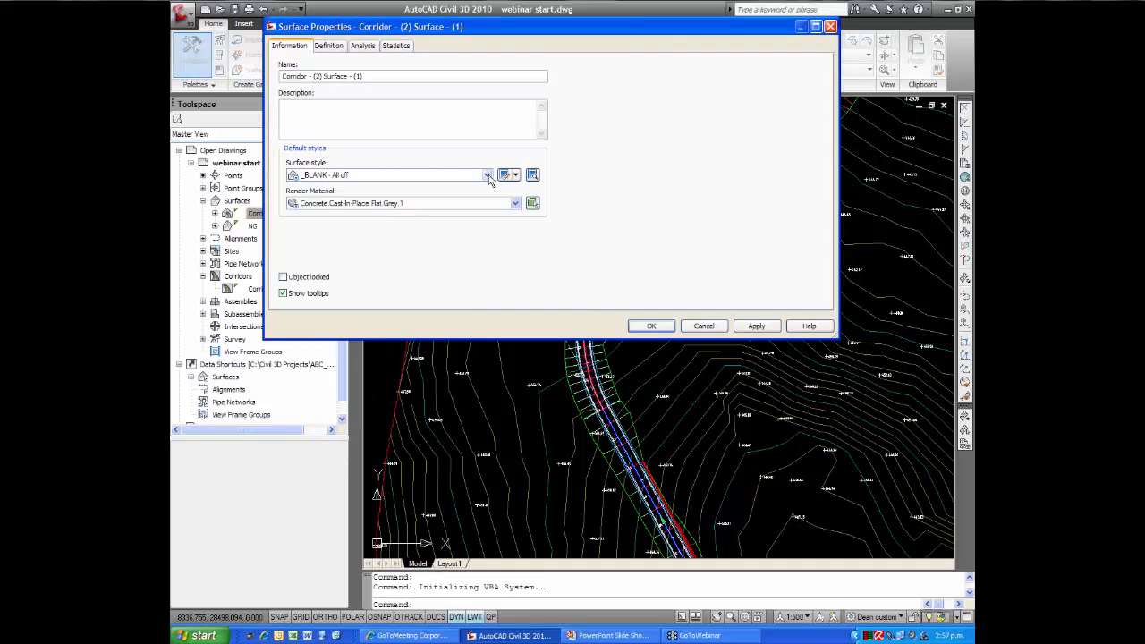
{"action": "left_click", "coordinate": [486, 175]}
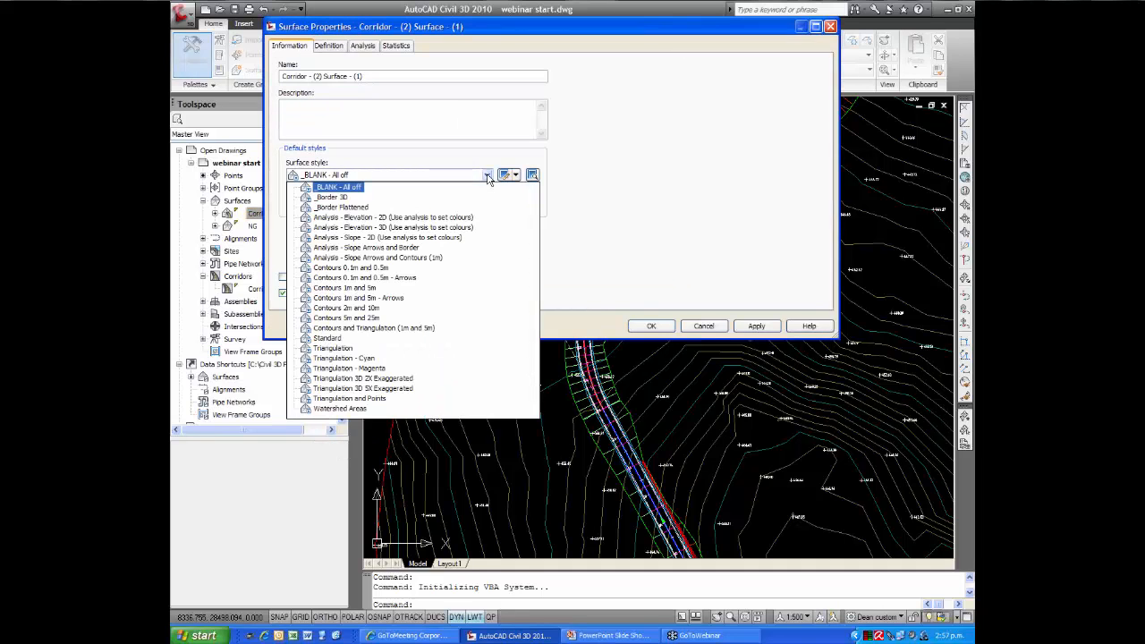
{"action": "left_click", "coordinate": [358, 288]}
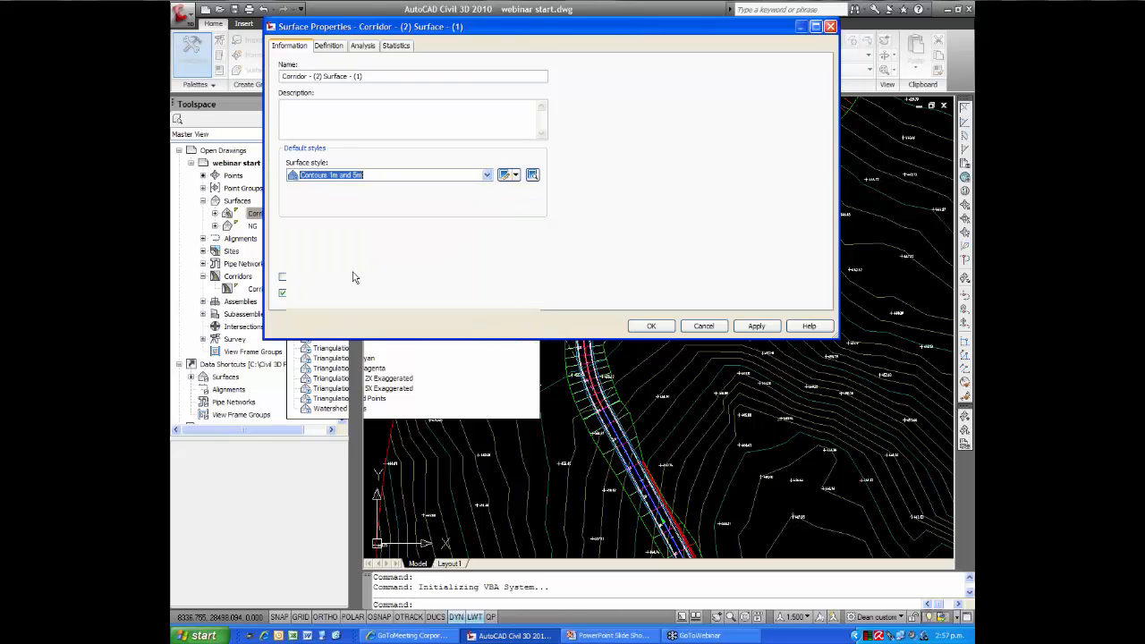
{"action": "left_click", "coordinate": [652, 326]}
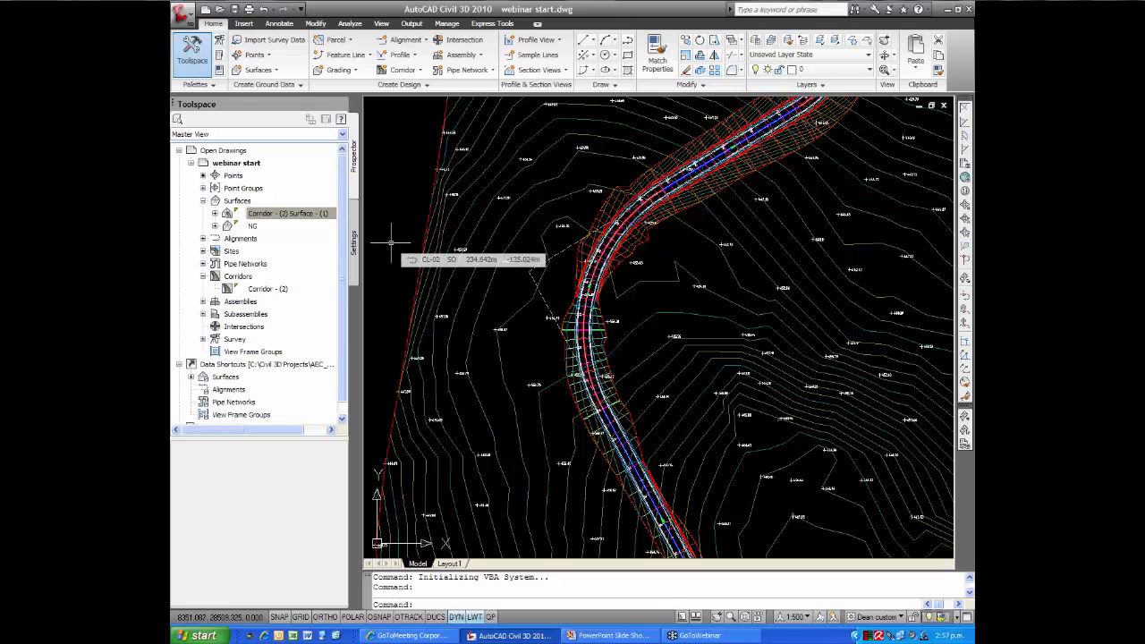
Start a new TIN surface in the drawing's surface collection and name it Total
{"action": "scroll", "coordinate": [583, 254], "scroll_direction": "up", "scroll_amount": 5}
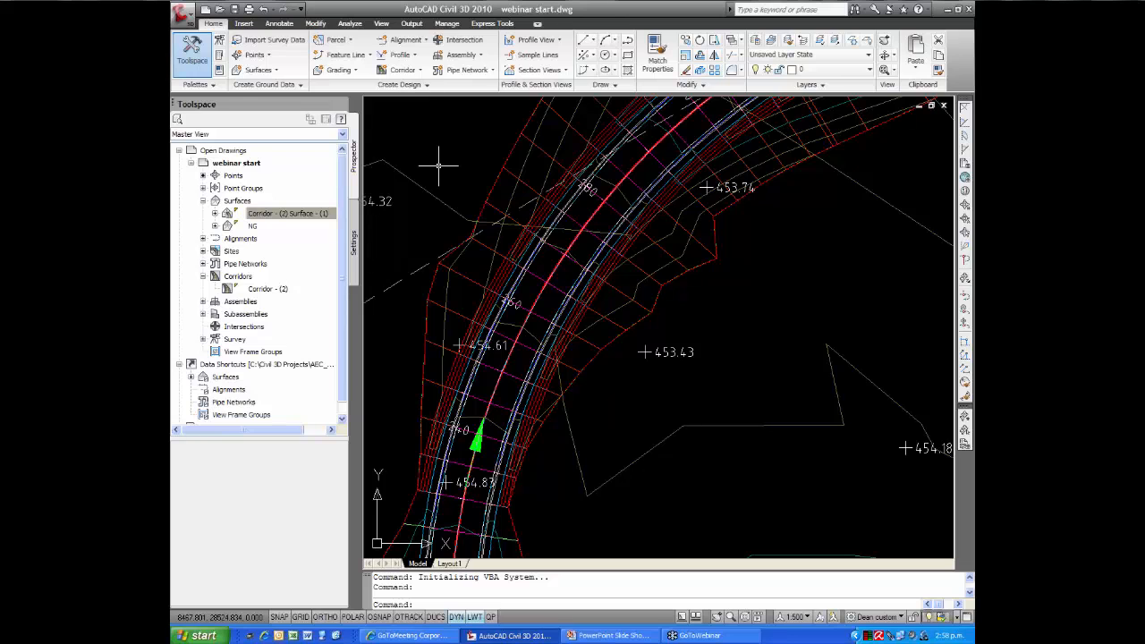
{"action": "scroll", "coordinate": [438, 170], "scroll_direction": "down", "scroll_amount": 5}
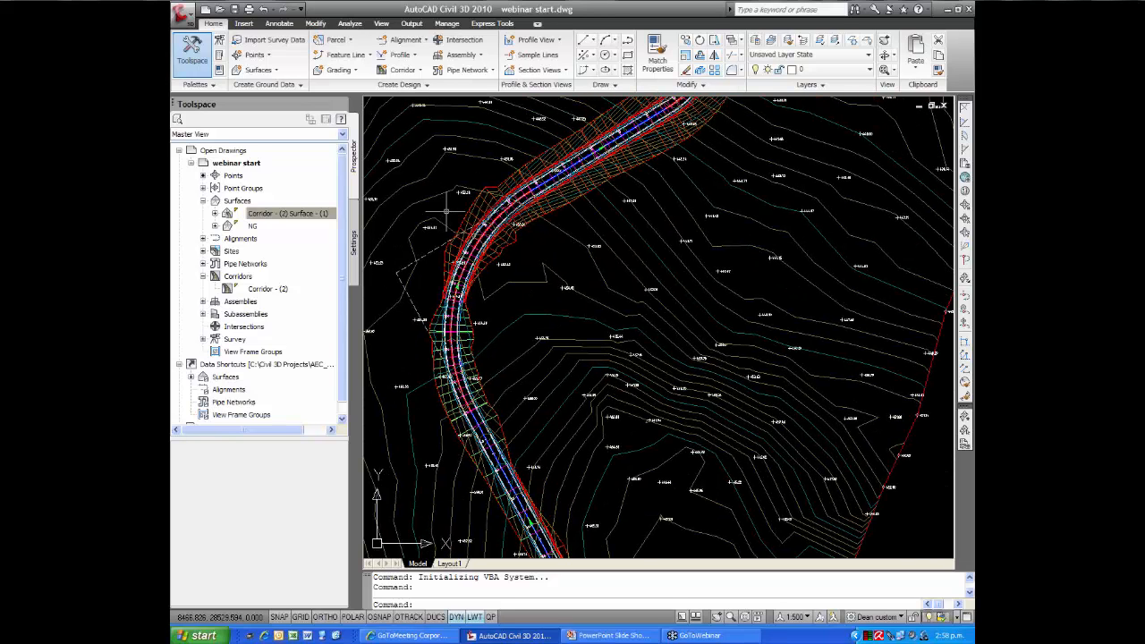
{"action": "mouse_move", "coordinate": [445, 212]}
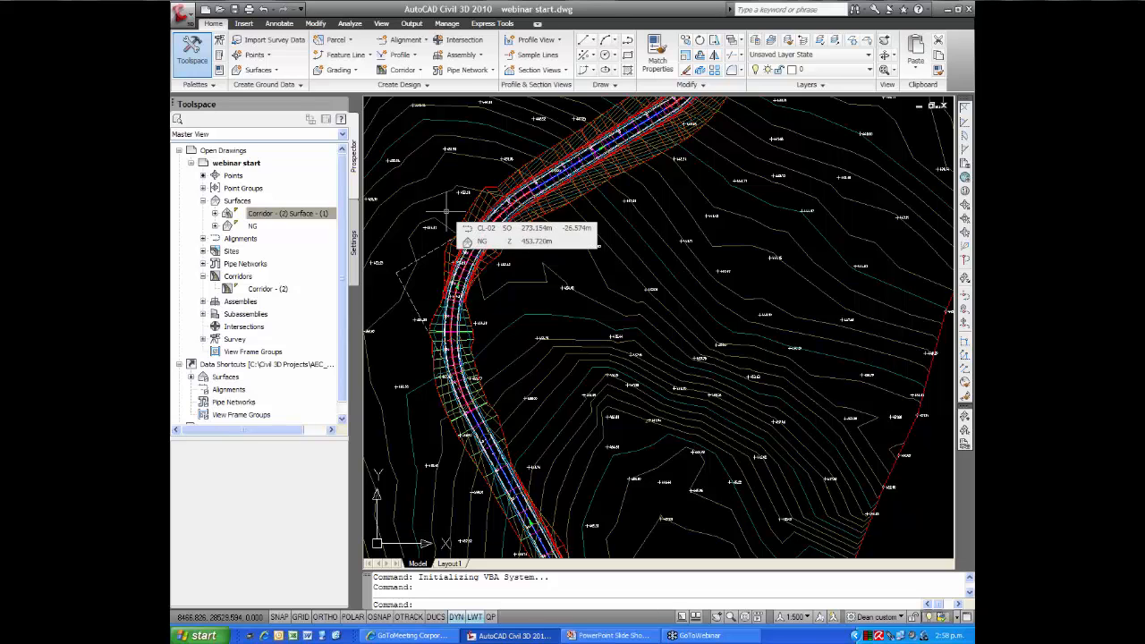
{"action": "scroll", "coordinate": [441, 208], "scroll_direction": "down", "scroll_amount": 2}
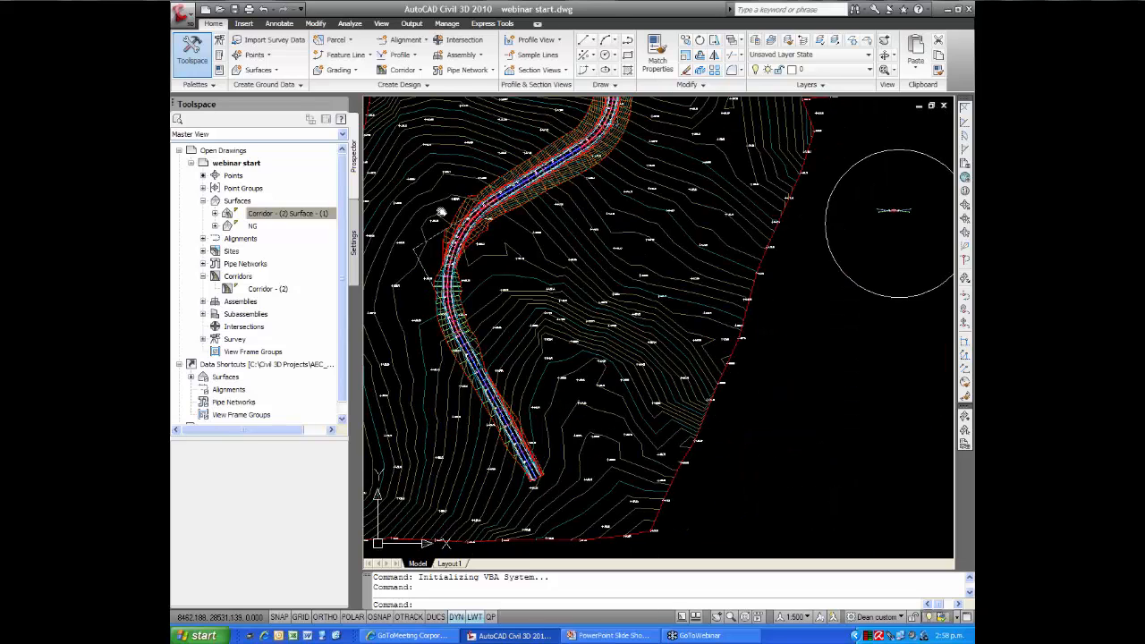
{"action": "middle_click_drag", "start_coordinate": [441, 208], "coordinate": [481, 251]}
{"action": "mouse_move", "coordinate": [480, 251]}
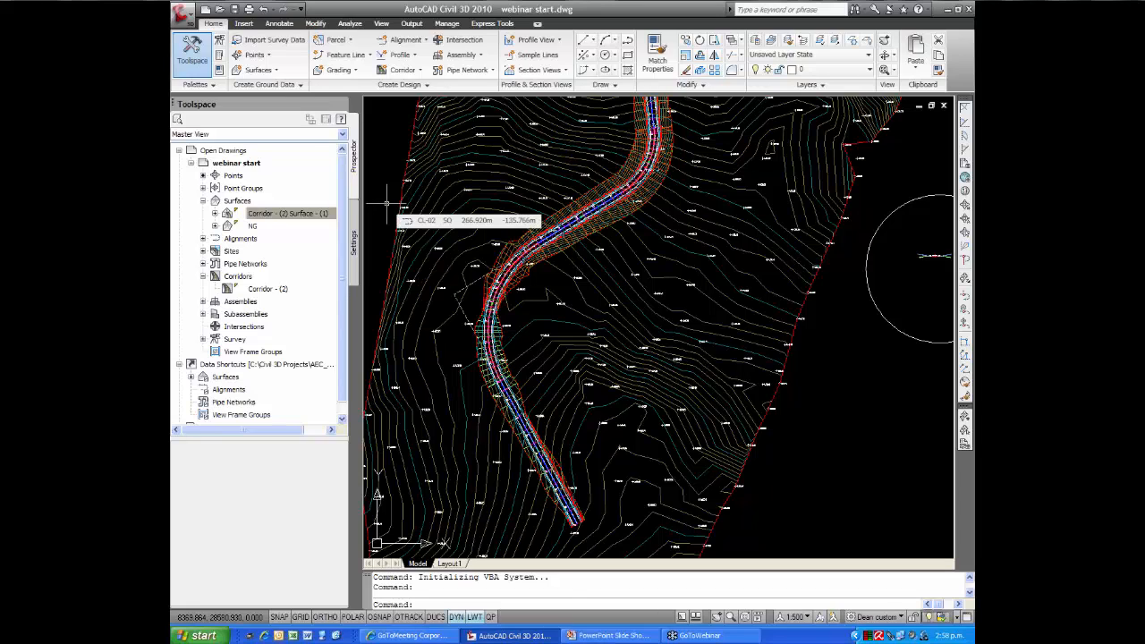
{"action": "right_click", "coordinate": [236, 202]}
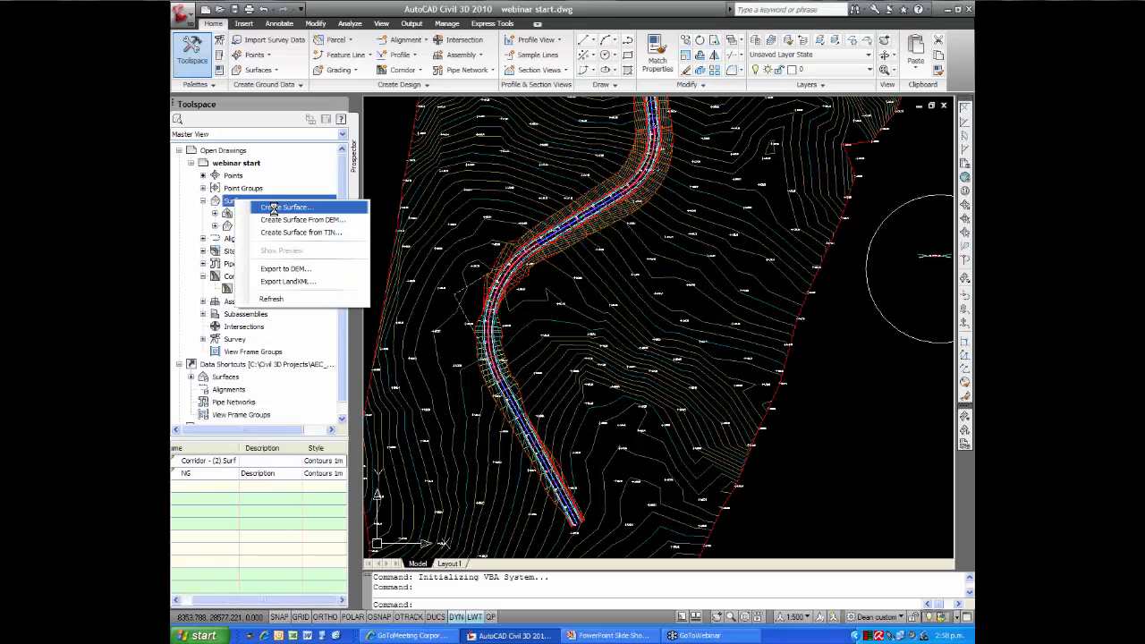
{"action": "left_click", "coordinate": [274, 208]}
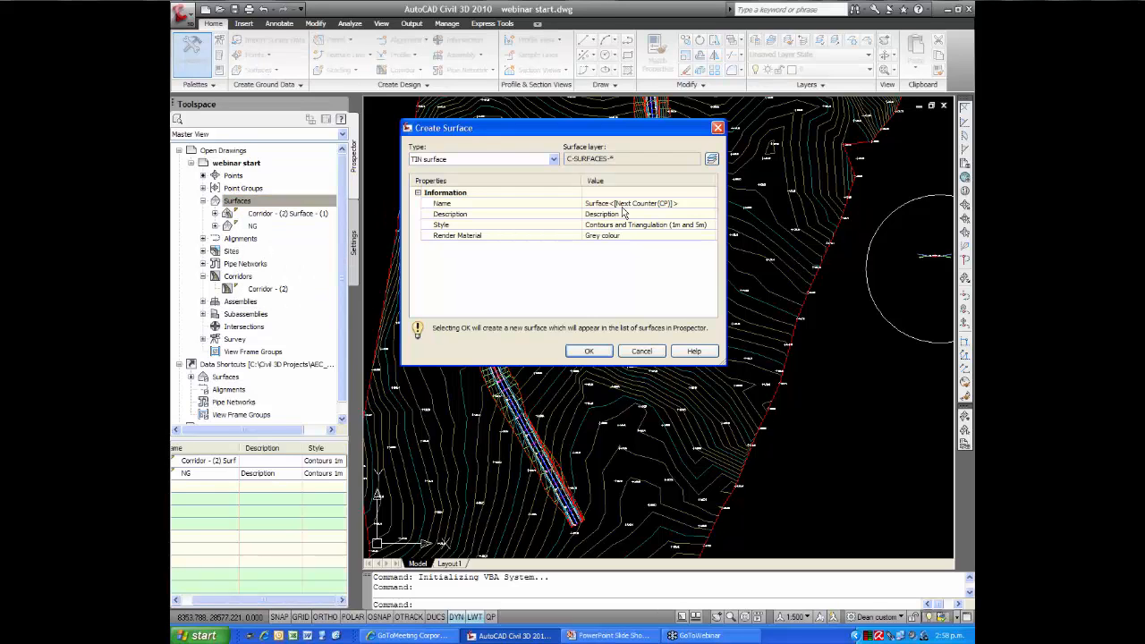
{"action": "left_click", "coordinate": [627, 204]}
{"action": "type", "text": "T"}
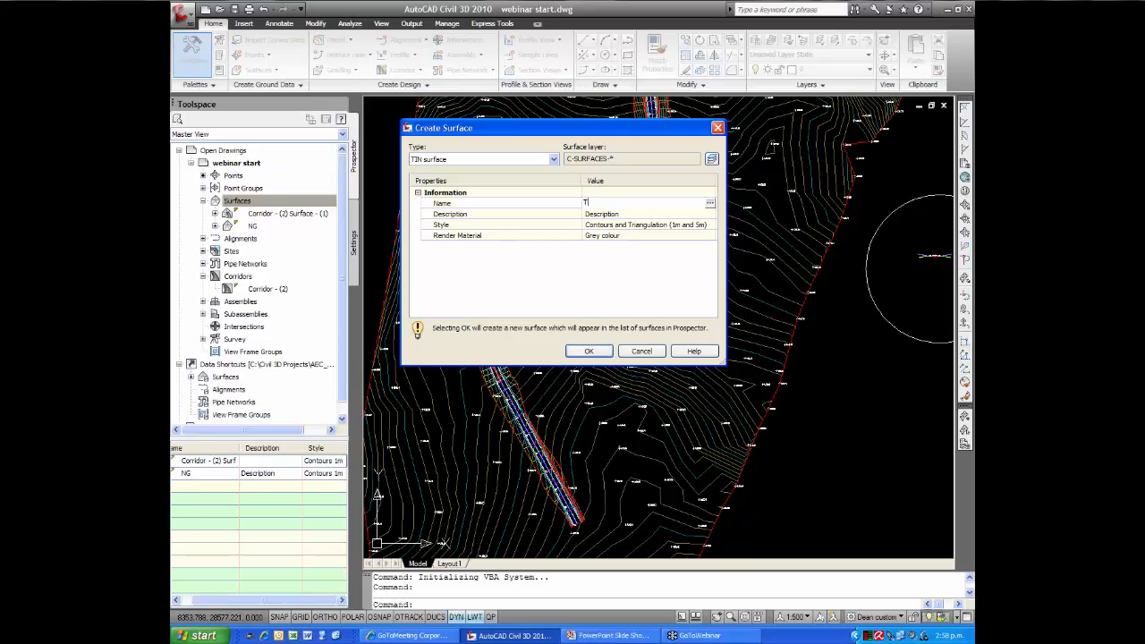
{"action": "type", "text": "olal"}
{"action": "key", "text": "Return"}
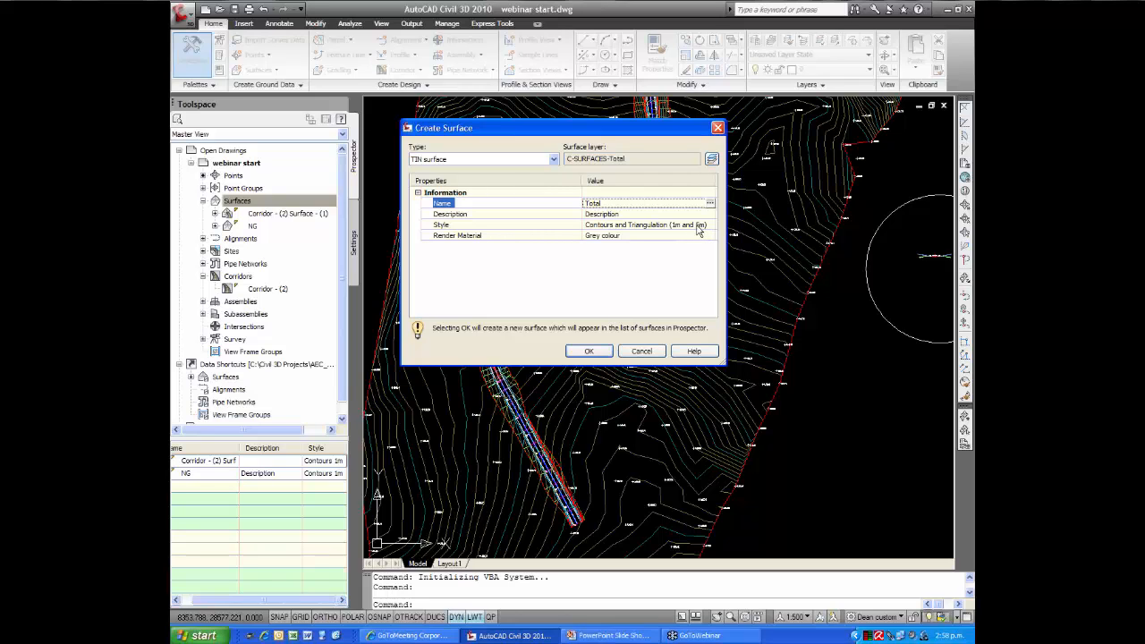
Assign the Triangulation - Cyan style to the Total surface and create it
{"action": "left_click", "coordinate": [698, 229]}
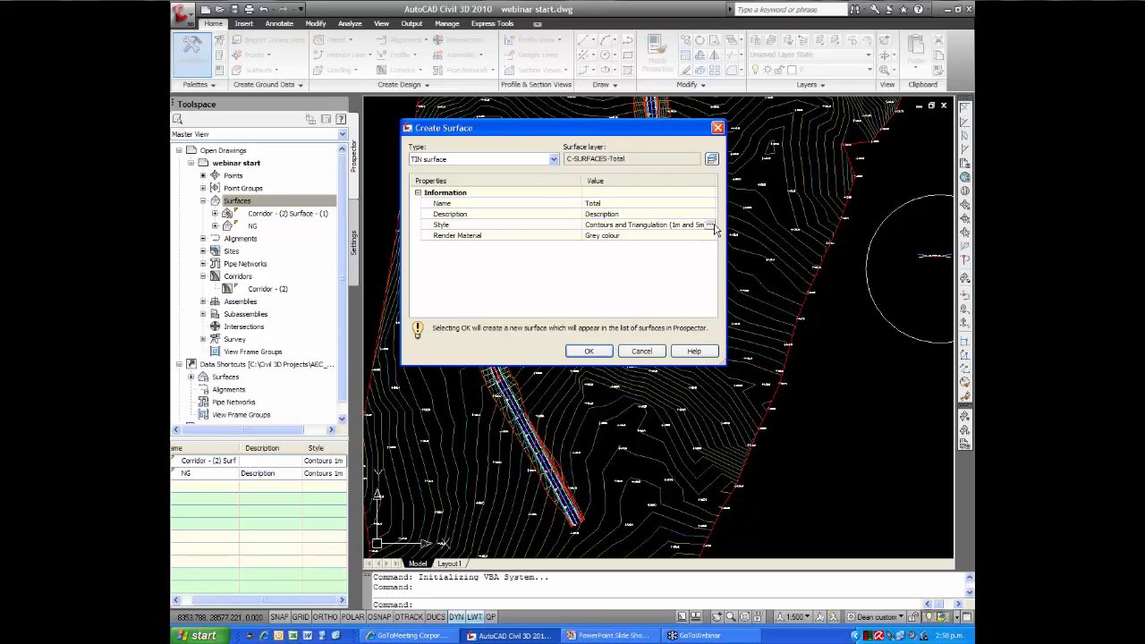
{"action": "left_click", "coordinate": [714, 227]}
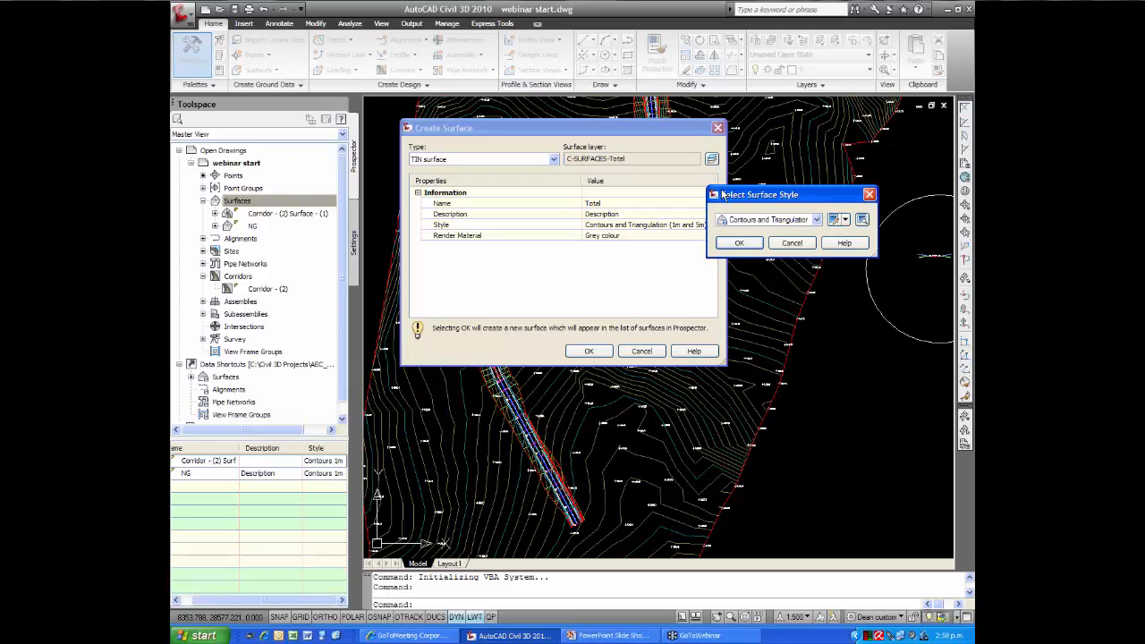
{"action": "left_click", "coordinate": [680, 240]}
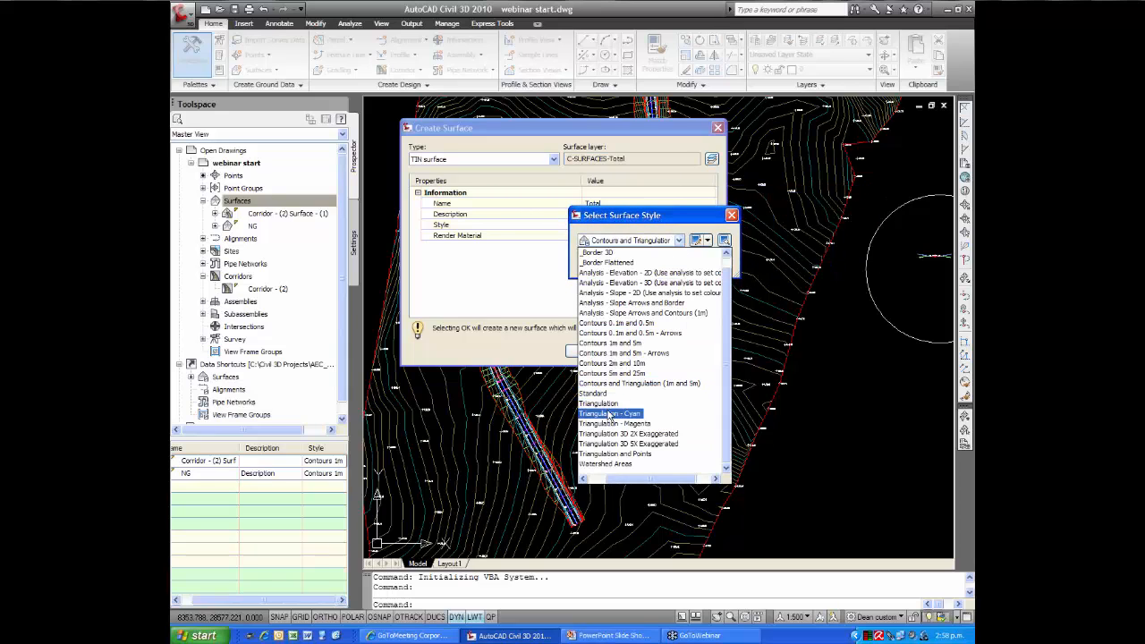
{"action": "left_click", "coordinate": [612, 413]}
{"action": "left_click", "coordinate": [602, 264]}
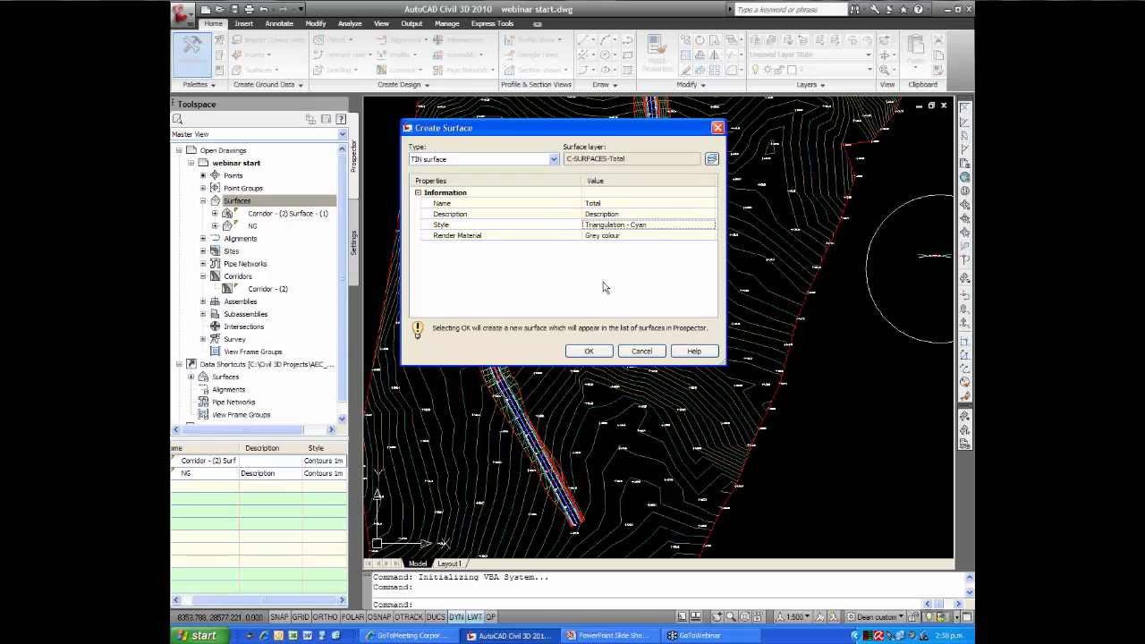
{"action": "left_click", "coordinate": [589, 351]}
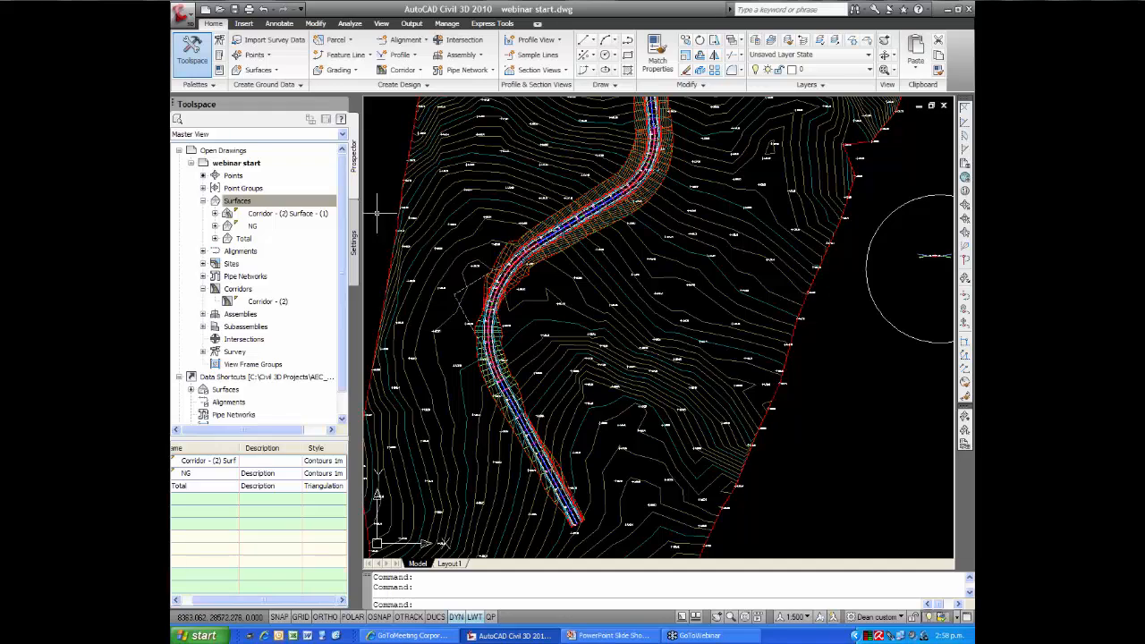
Paste the NG surface into the Total surface's definition as an edit
{"action": "left_click", "coordinate": [269, 201]}
{"action": "left_click", "coordinate": [215, 238]}
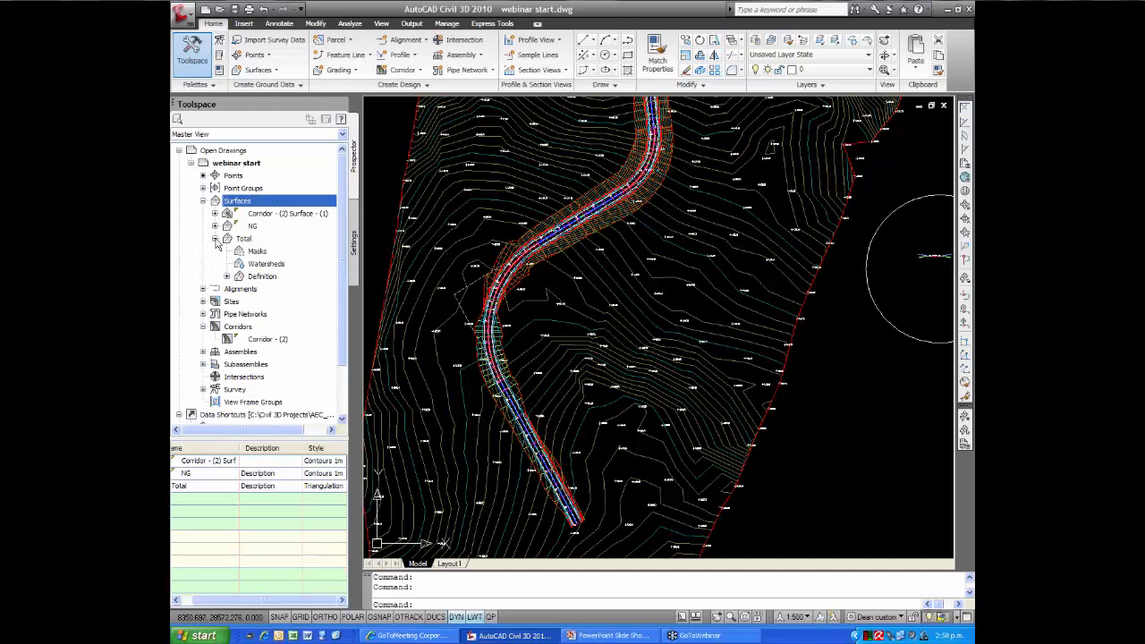
{"action": "left_click", "coordinate": [228, 277]}
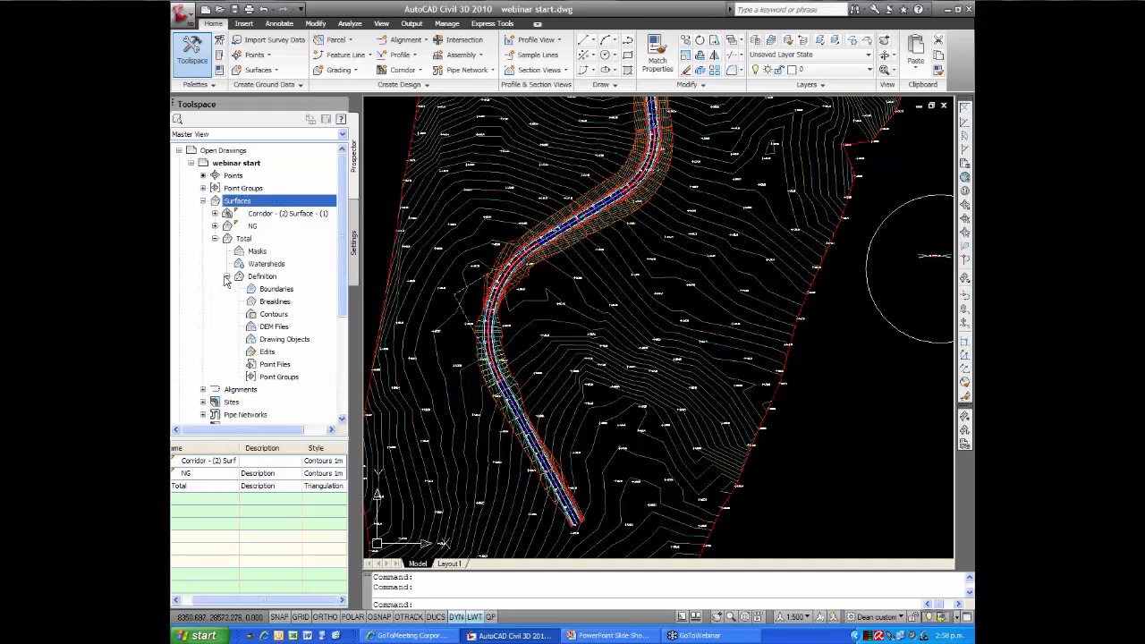
{"action": "right_click", "coordinate": [269, 352]}
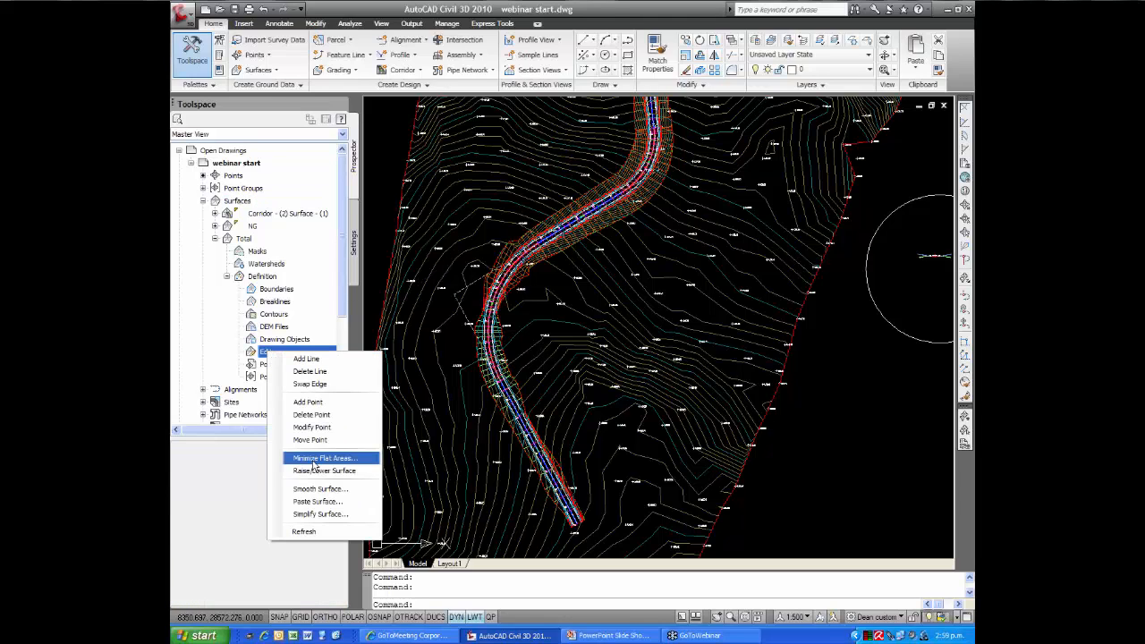
{"action": "left_click", "coordinate": [327, 502]}
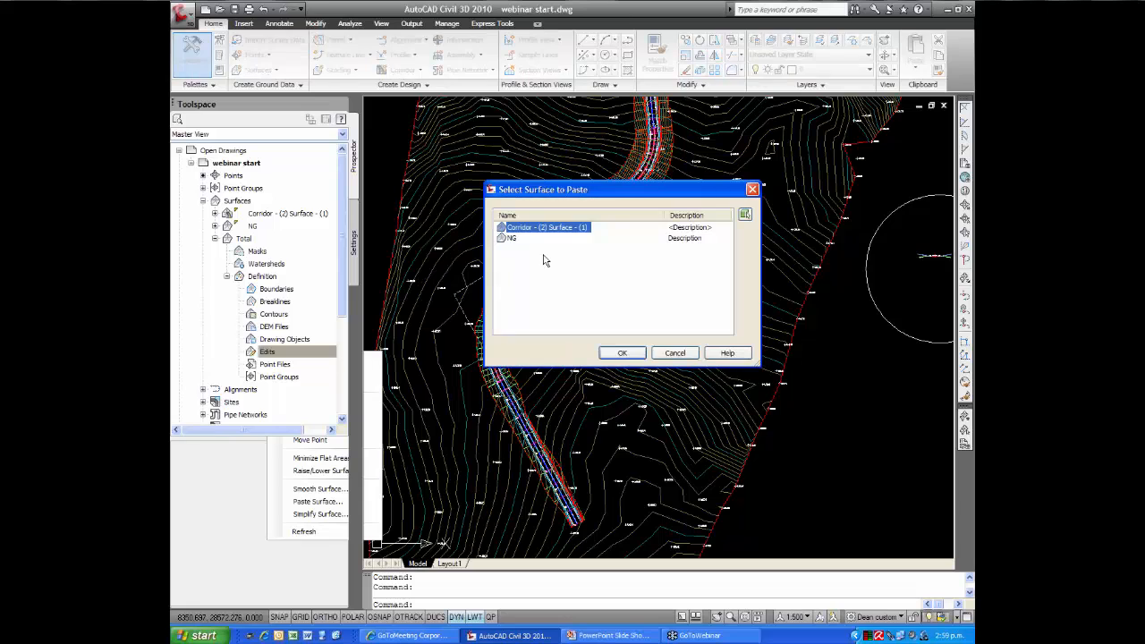
{"action": "left_click", "coordinate": [512, 238]}
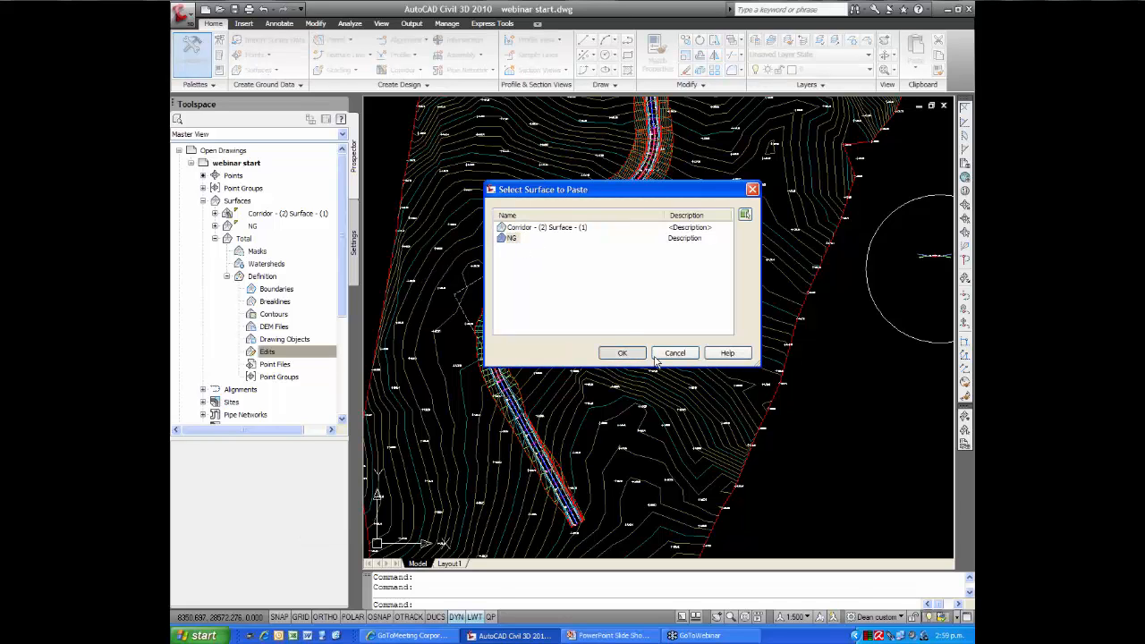
{"action": "left_click", "coordinate": [623, 352]}
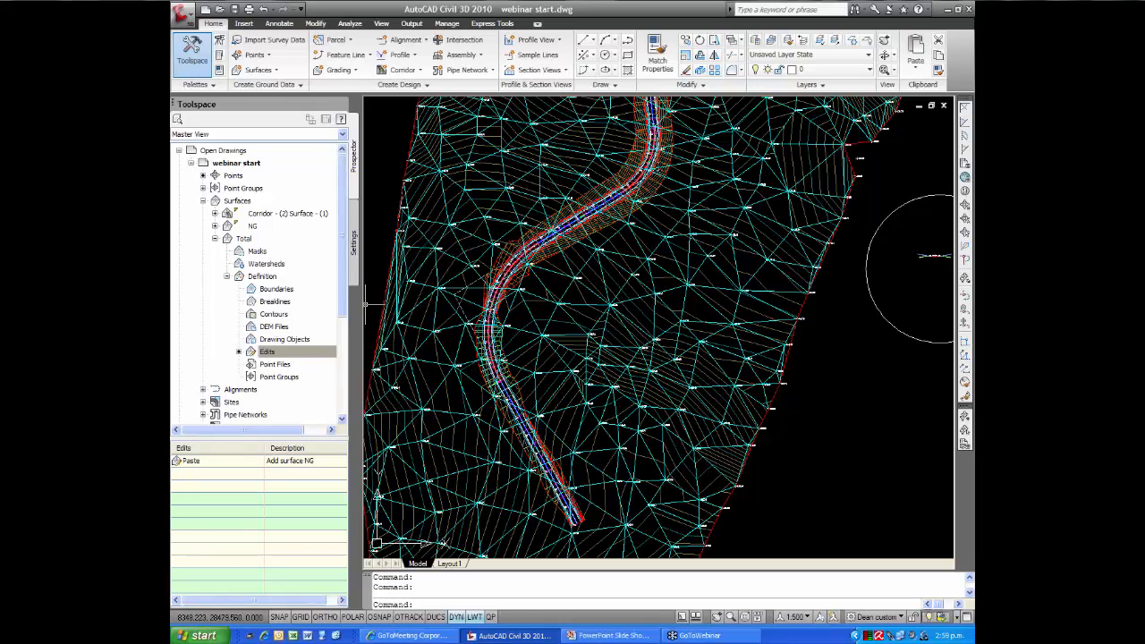
Paste Corridor - (2) Surface - (1) into the Total surface's definition, on top of the NG paste
{"action": "left_click", "coordinate": [270, 353]}
{"action": "right_click", "coordinate": [270, 354]}
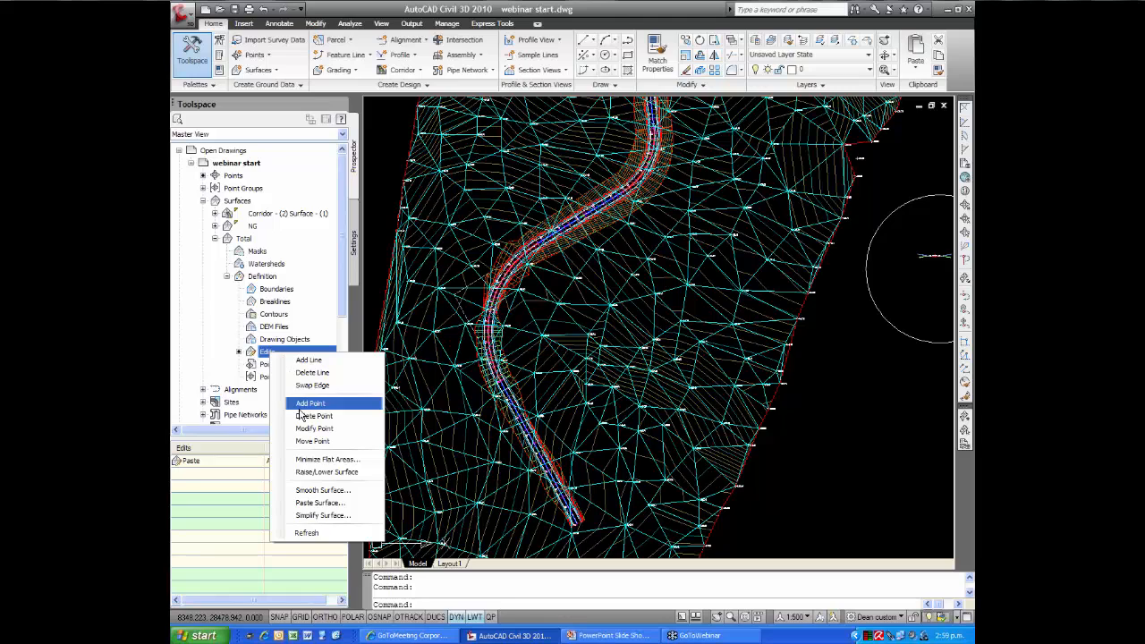
{"action": "left_click", "coordinate": [315, 503]}
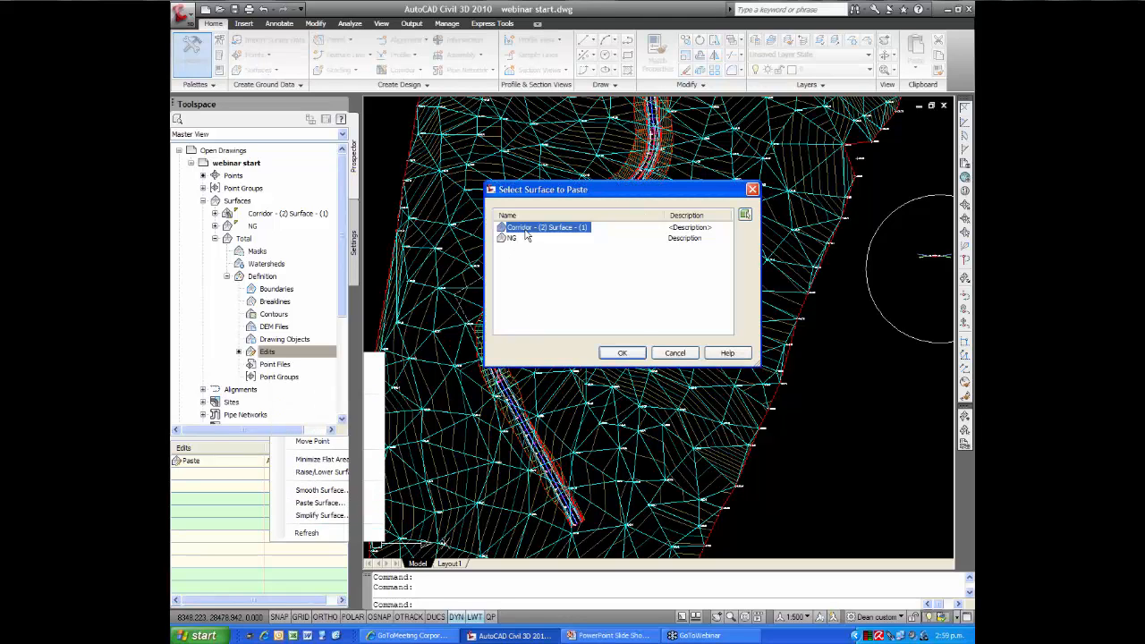
{"action": "left_click", "coordinate": [623, 353]}
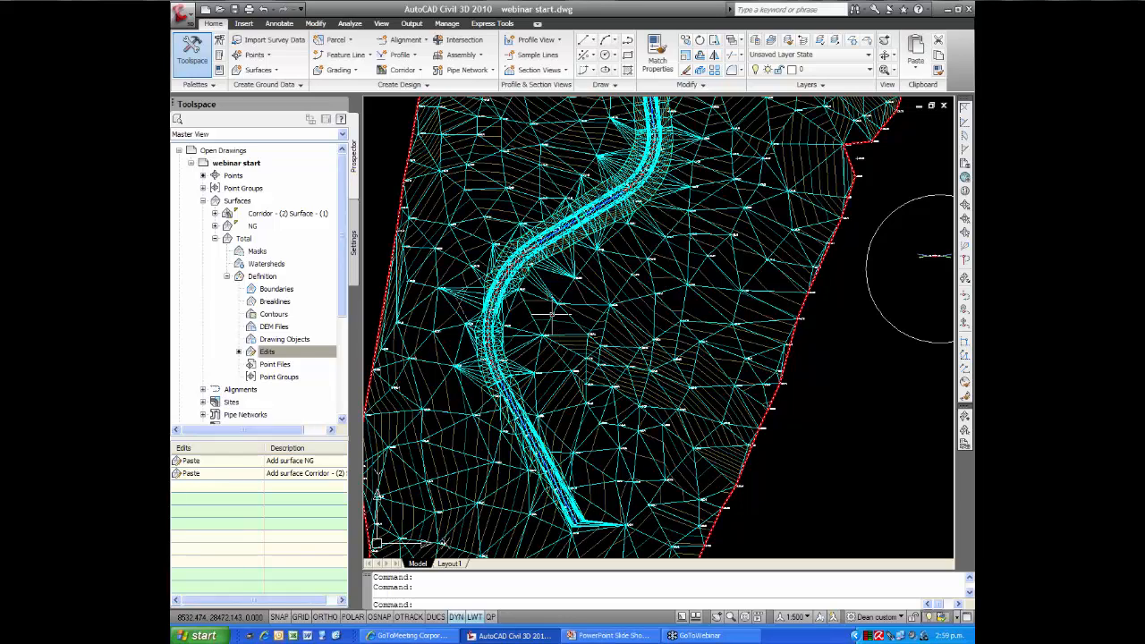
Review the component display of the Total surface's Triangulation - Cyan style for the Model view direction and accept the style
{"action": "mouse_move", "coordinate": [553, 315]}
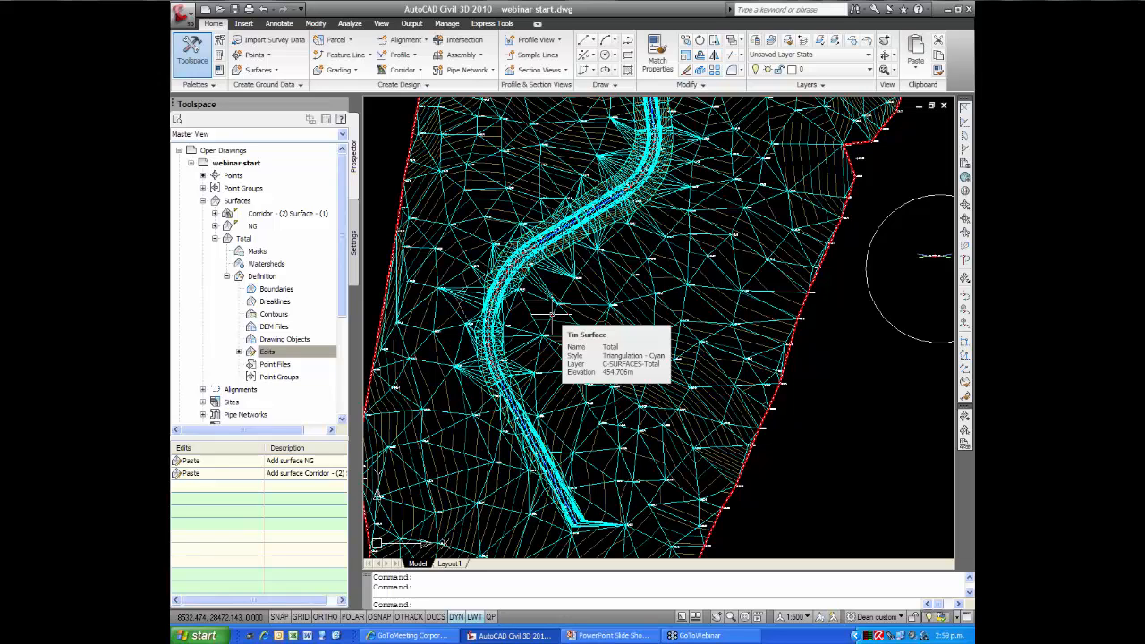
{"action": "left_click", "coordinate": [552, 311]}
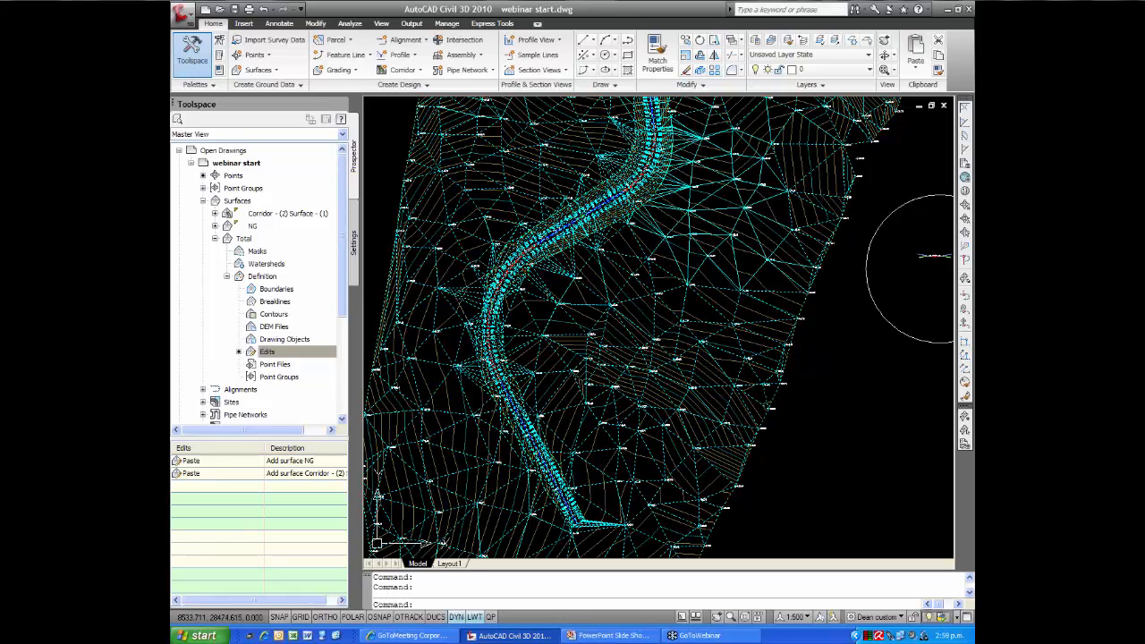
{"action": "right_click", "coordinate": [553, 312]}
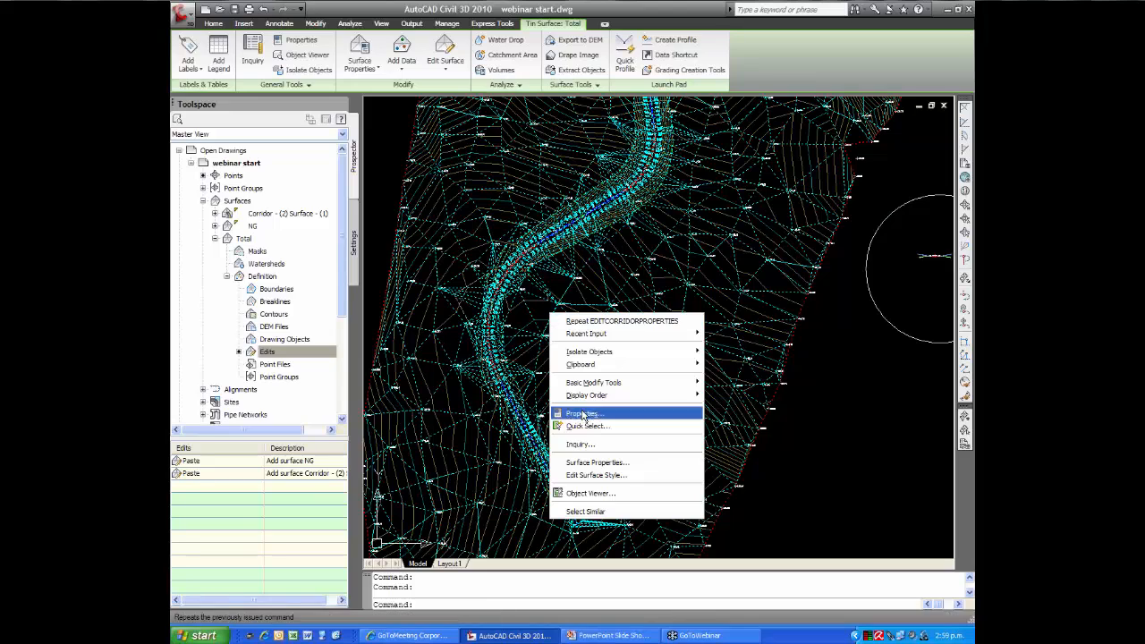
{"action": "left_click", "coordinate": [596, 477]}
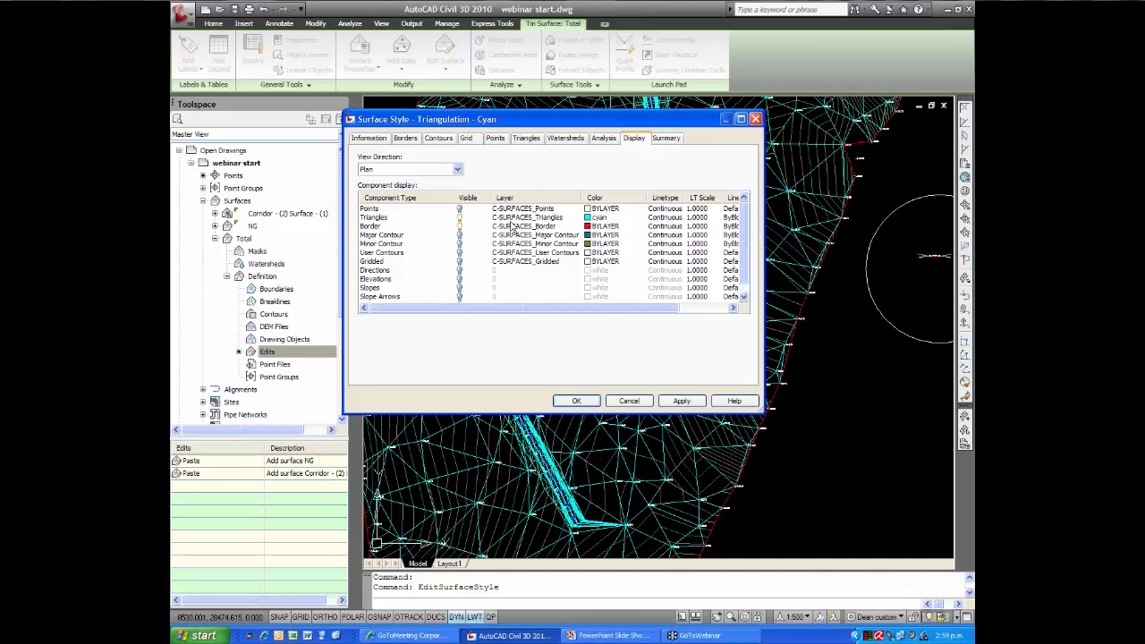
{"action": "left_click", "coordinate": [457, 169]}
{"action": "left_click", "coordinate": [416, 188]}
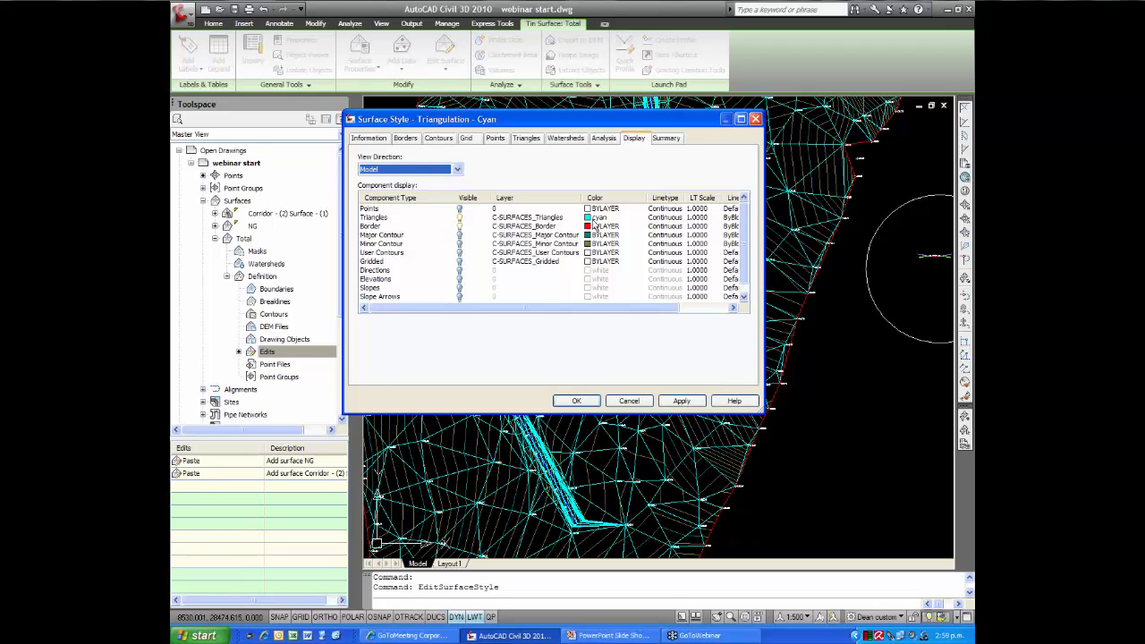
{"action": "left_click", "coordinate": [573, 402]}
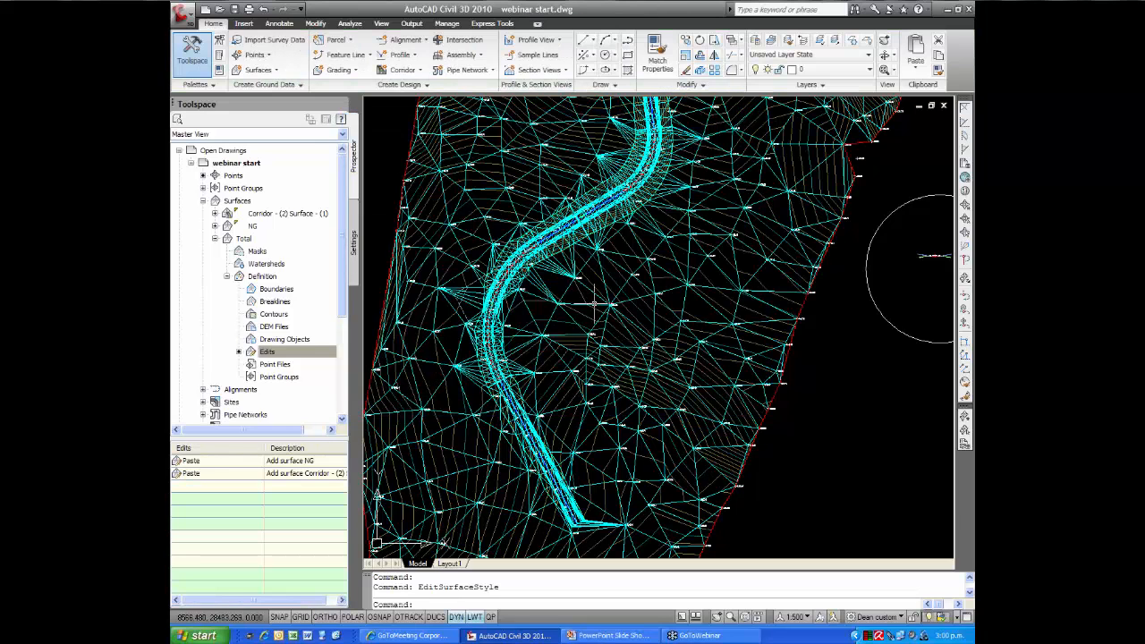
Inspect the Total surface in the Object Viewer, tilting and enlarging it to examine the road's bend and its lower end
{"action": "left_click", "coordinate": [591, 305]}
{"action": "right_click", "coordinate": [592, 305]}
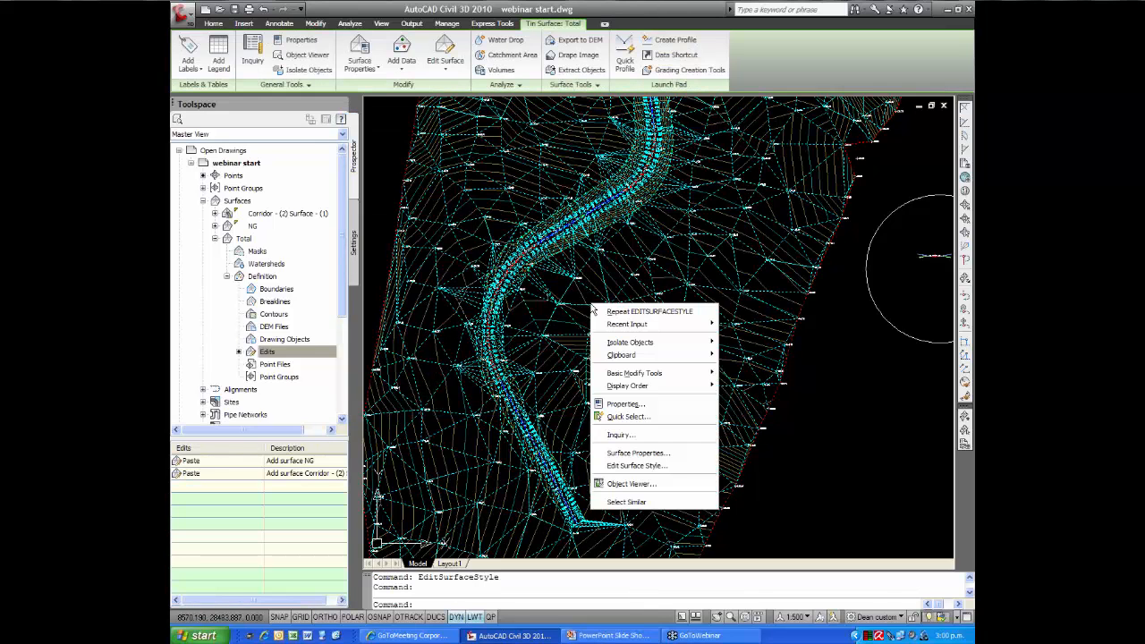
{"action": "left_click", "coordinate": [630, 484]}
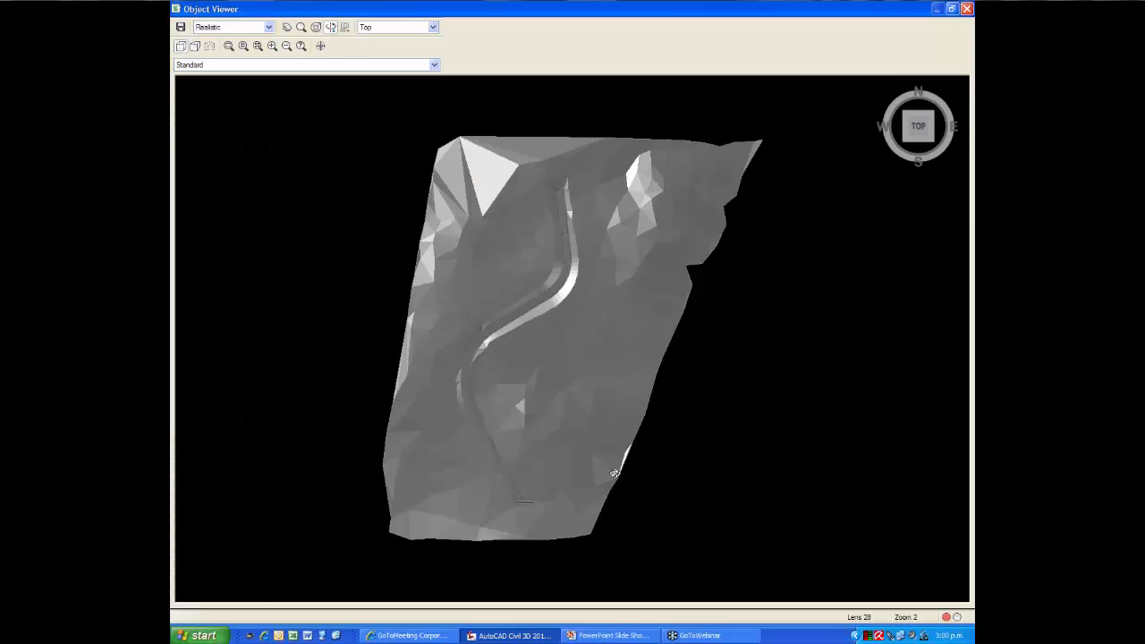
{"action": "left_click_drag", "start_coordinate": [597, 481], "coordinate": [586, 360]}
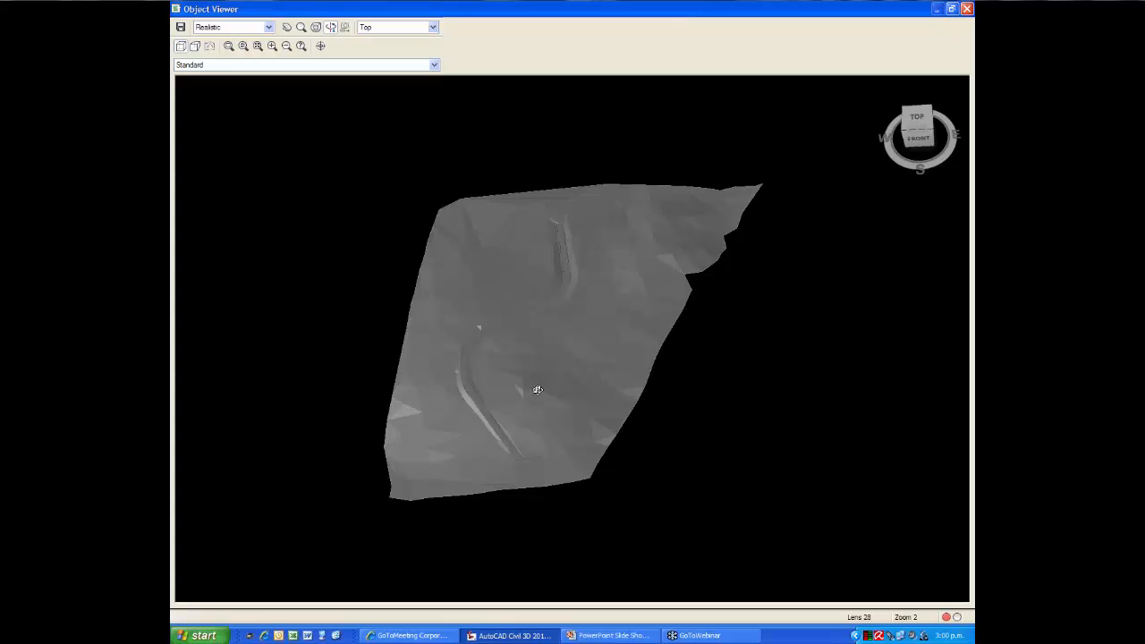
{"action": "left_click_drag", "start_coordinate": [536, 404], "coordinate": [537, 372]}
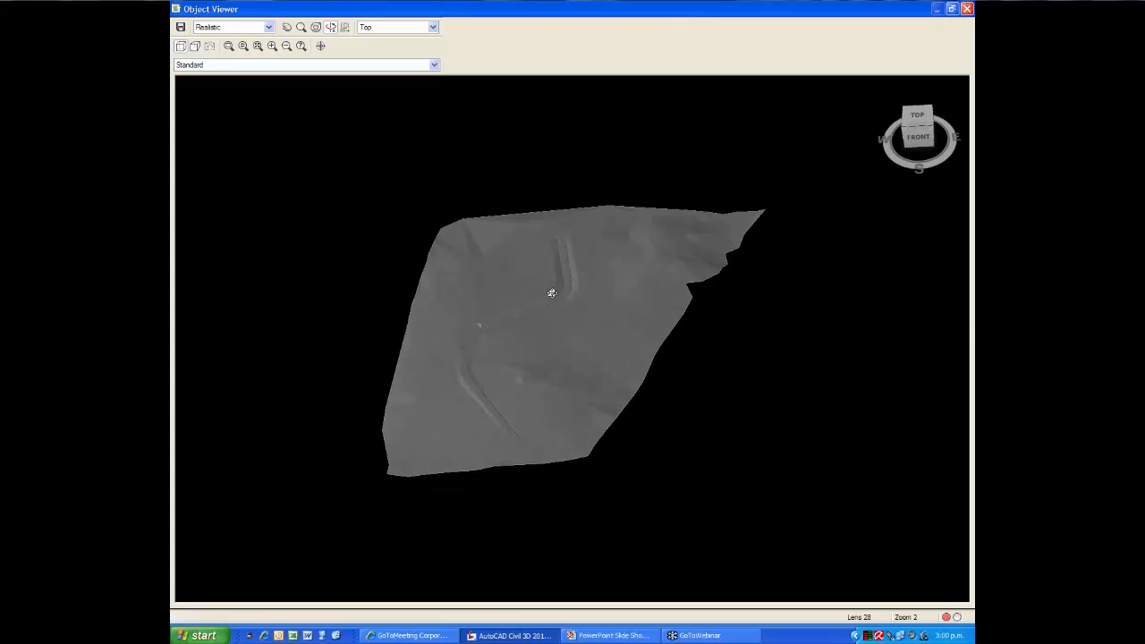
{"action": "scroll", "coordinate": [552, 293], "scroll_direction": "up", "scroll_amount": 5}
{"action": "left_click_drag", "start_coordinate": [552, 299], "coordinate": [513, 430]}
{"action": "scroll", "coordinate": [508, 432], "scroll_direction": "down", "scroll_amount": 5}
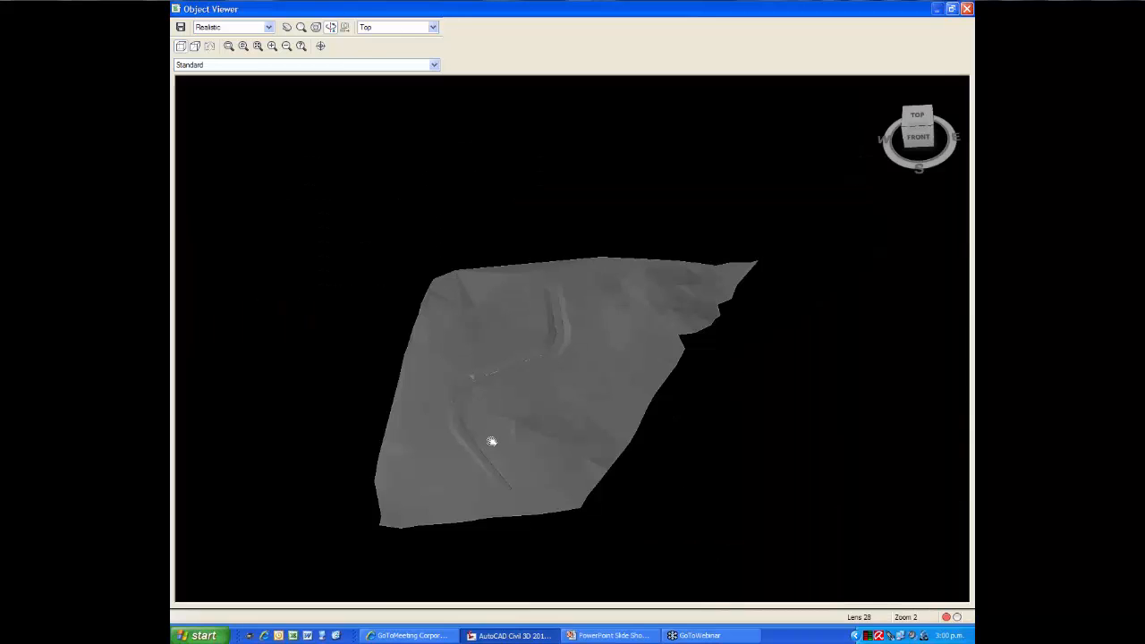
{"action": "middle_click_drag", "start_coordinate": [493, 445], "coordinate": [500, 411]}
{"action": "scroll", "coordinate": [469, 425], "scroll_direction": "up", "scroll_amount": 2}
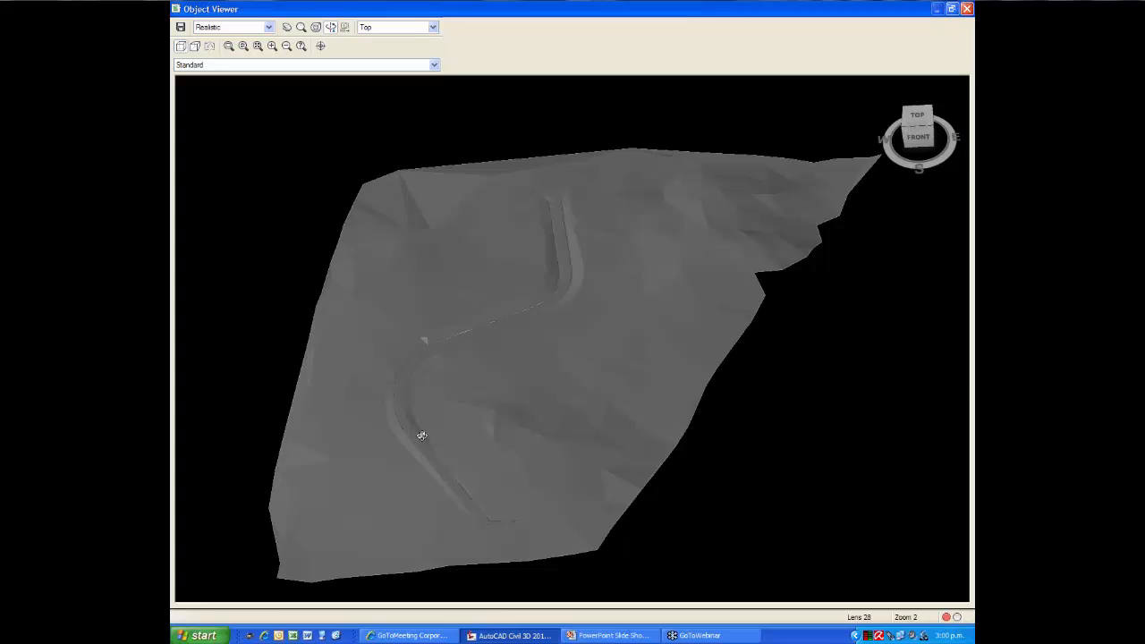
{"action": "scroll", "coordinate": [421, 436], "scroll_direction": "up", "scroll_amount": 4}
{"action": "left_click_drag", "start_coordinate": [422, 436], "coordinate": [570, 284]}
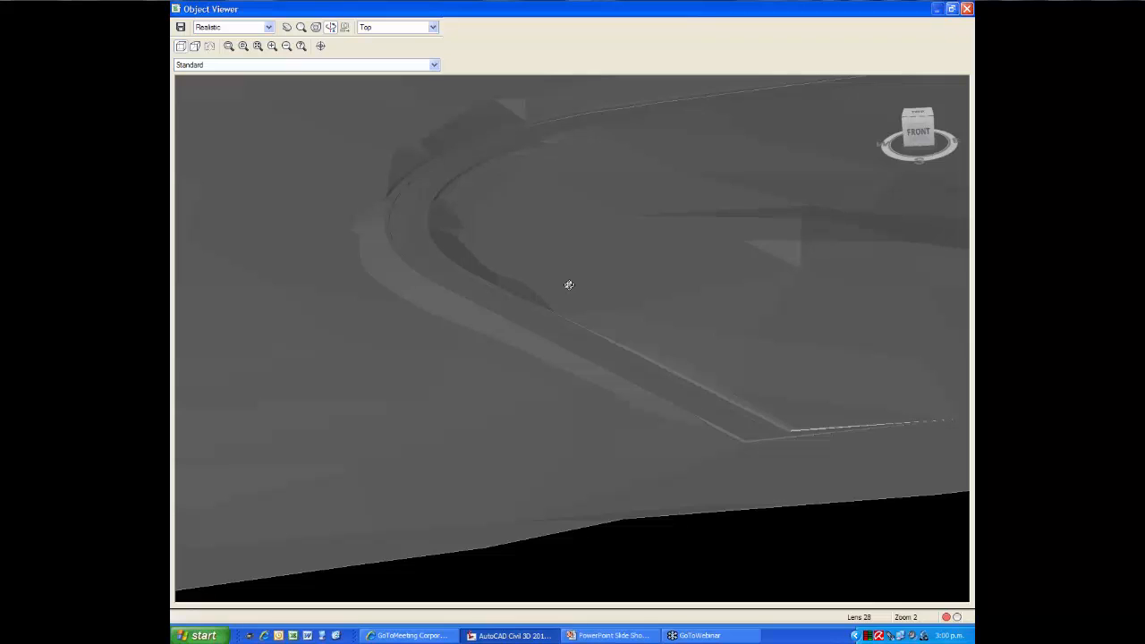
Examine the Total surface in the Conceptual visual style and close the Object Viewer
{"action": "left_click", "coordinate": [268, 27]}
{"action": "left_click", "coordinate": [242, 55]}
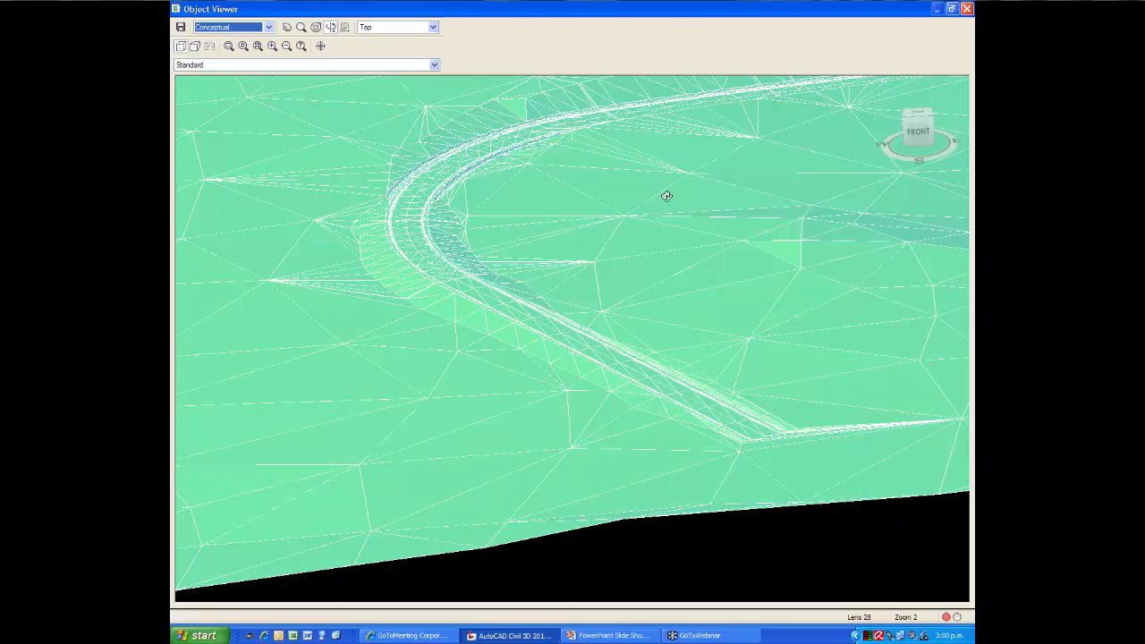
{"action": "left_click", "coordinate": [967, 8]}
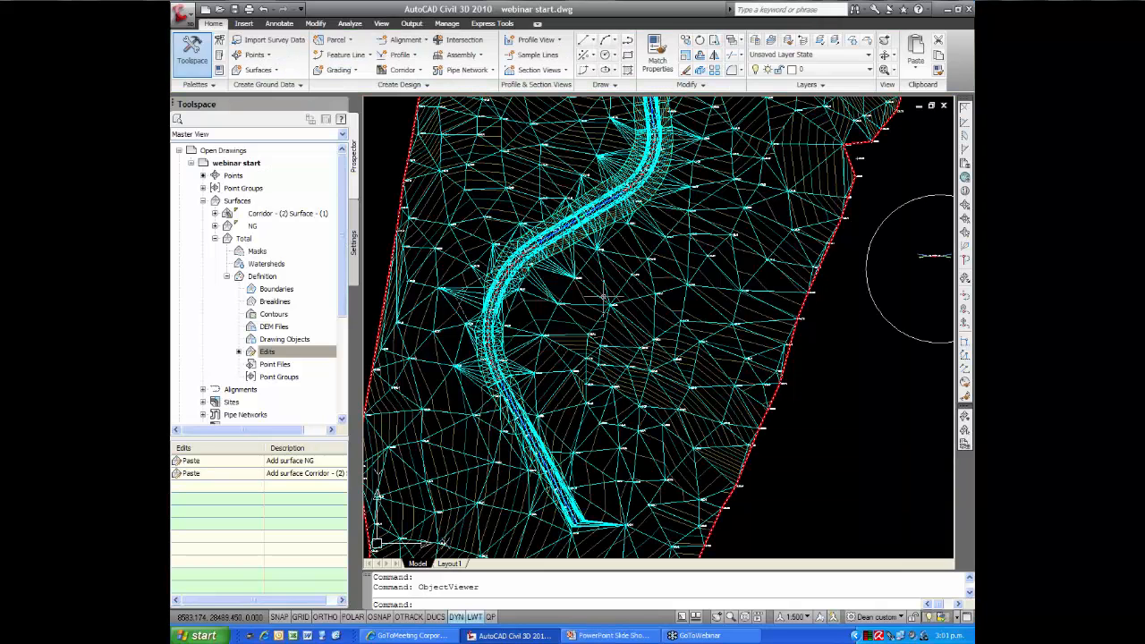
Switch to the running PowerPoint slide show and advance from the Programme slide to the closing Thank You slide
{"action": "mouse_move", "coordinate": [602, 295]}
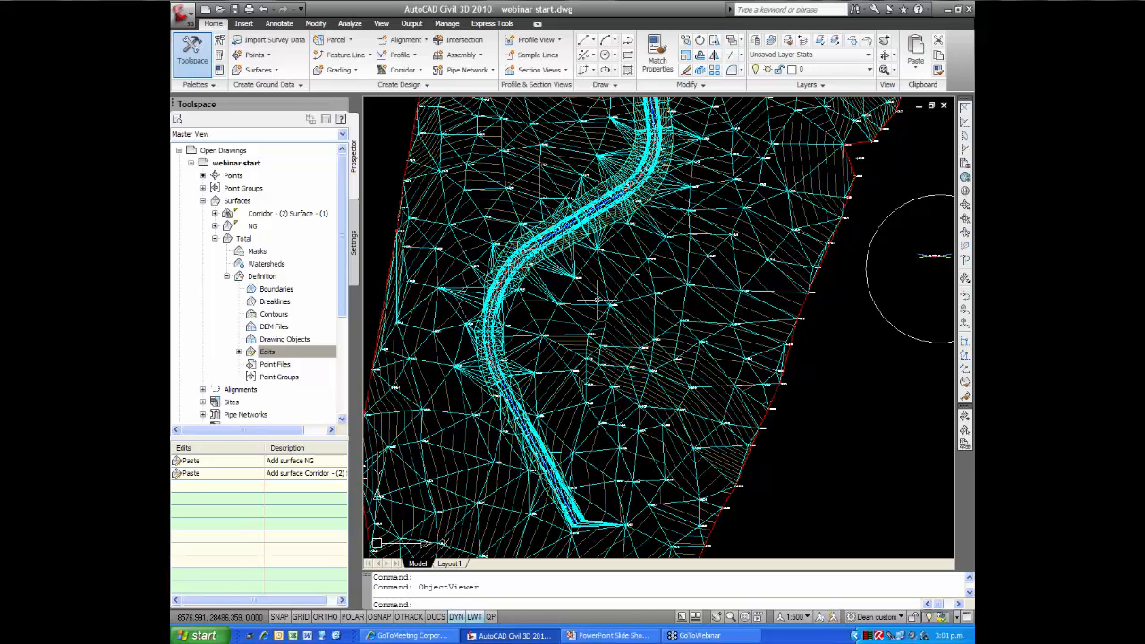
{"action": "key", "text": "alt+Tab"}
{"action": "key", "text": "alt+Tab"}
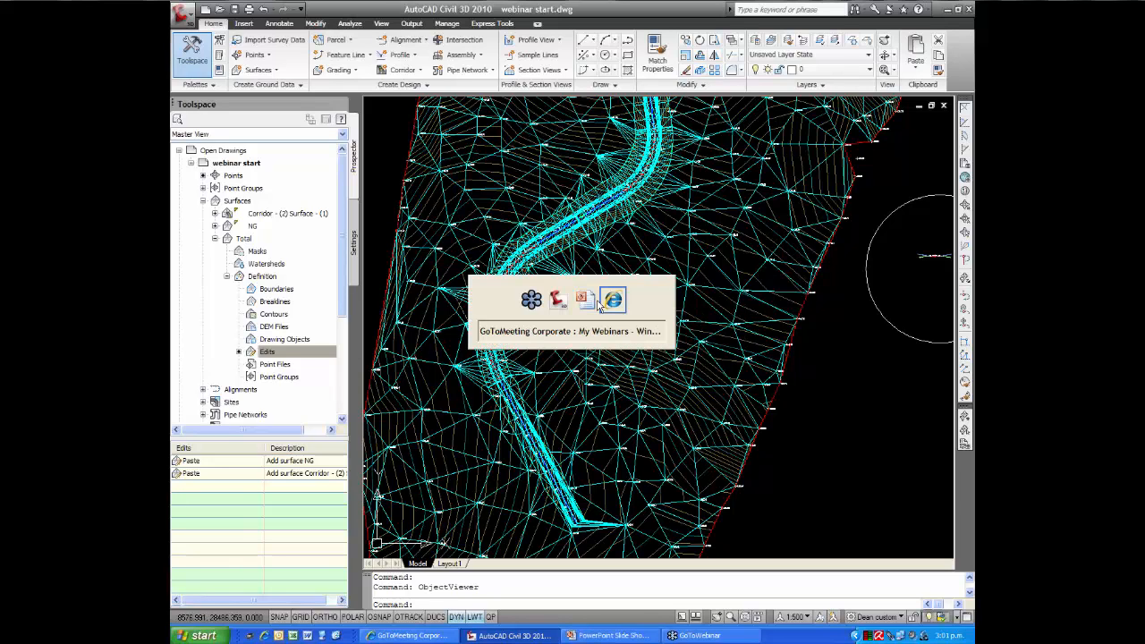
{"action": "key", "text": "alt+Tab"}
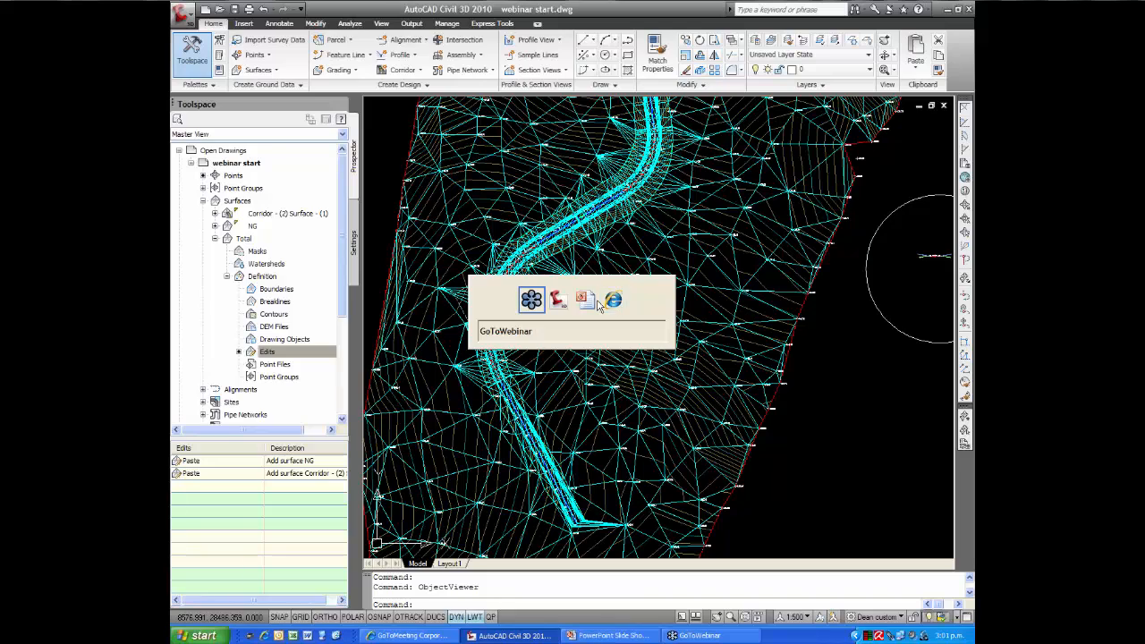
{"action": "key", "text": "alt+Tab"}
{"action": "key", "text": "alt+Tab"}
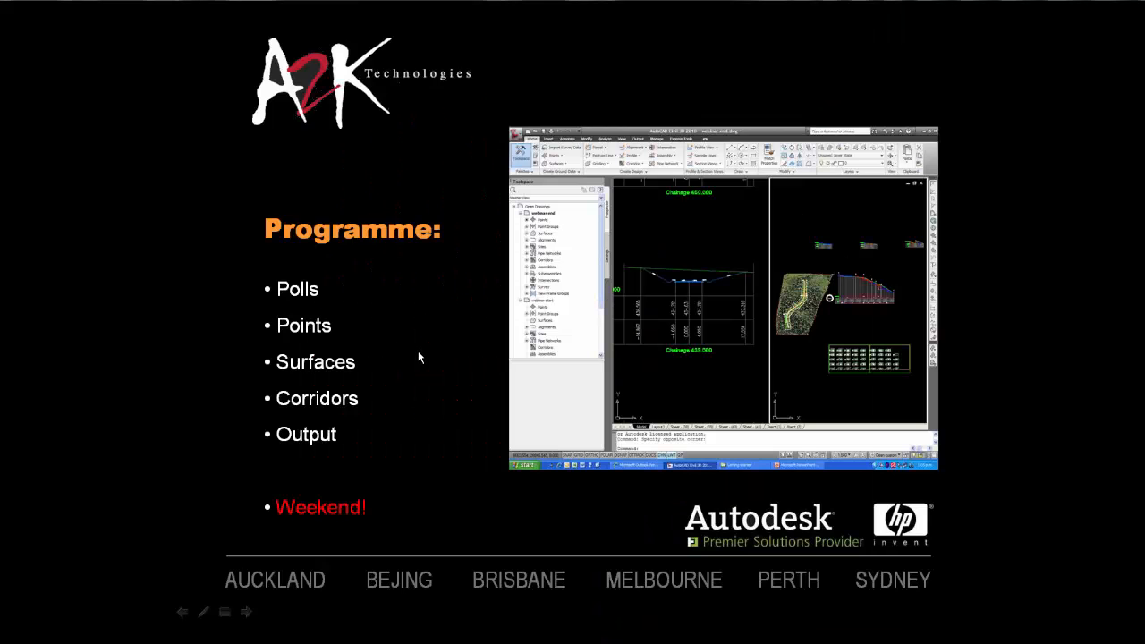
{"action": "left_click", "coordinate": [417, 350]}
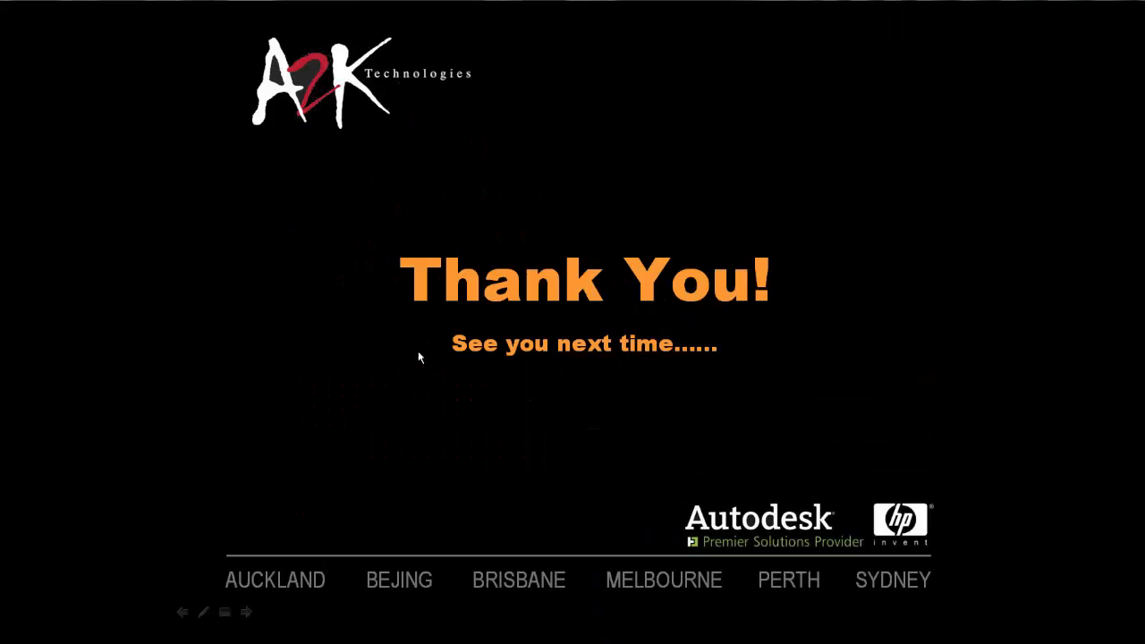